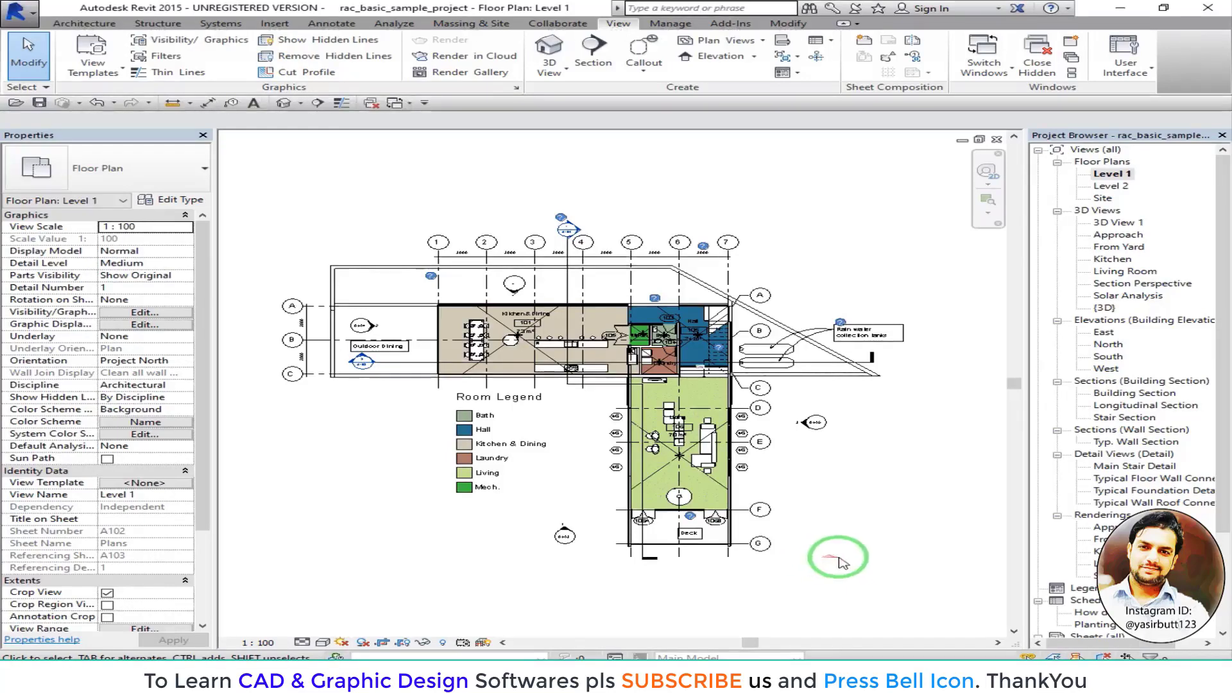
# - Open the default 3D view of the house project
pyautogui.moveTo(687, 415); pyautogui.dragTo(645, 379, button='middle')
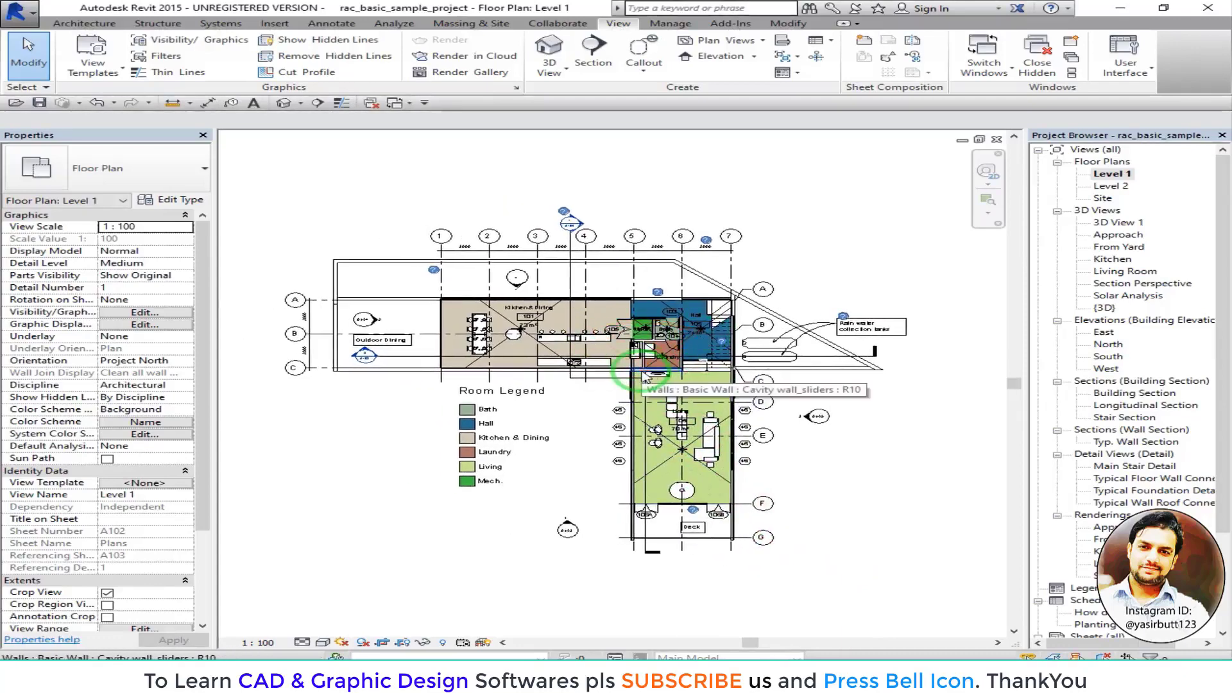
pyautogui.moveTo(665, 407); pyautogui.dragTo(681, 405, button='middle')
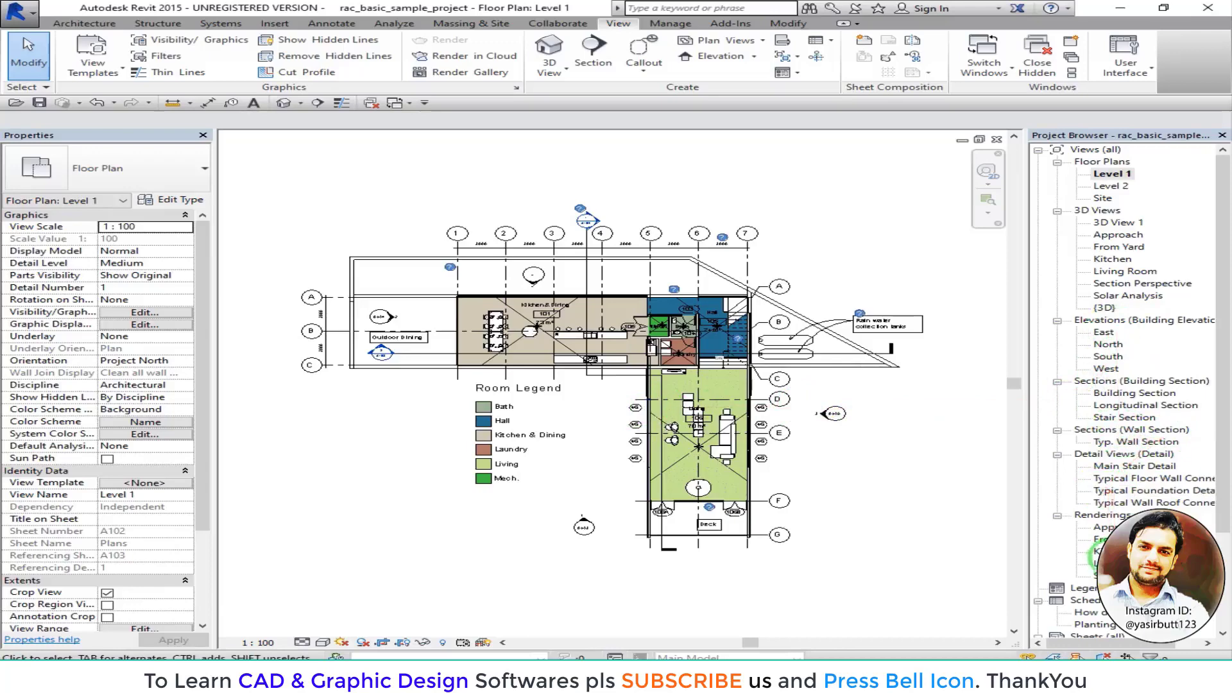
pyautogui.click(1102, 528)
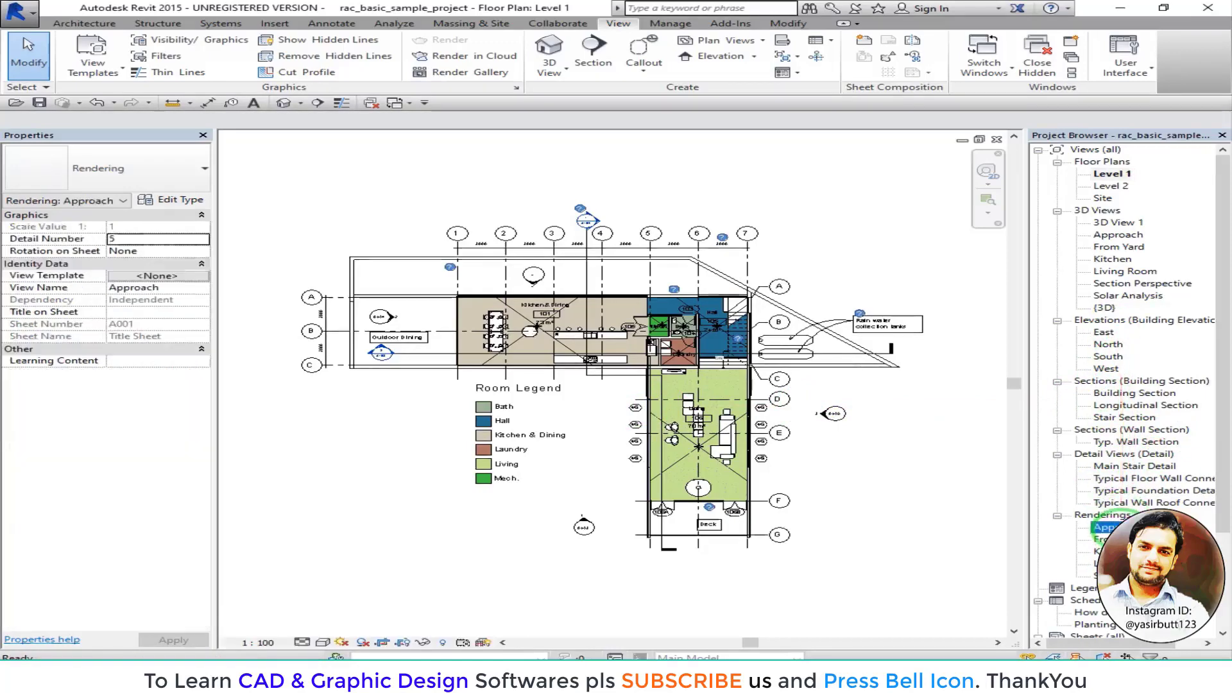
pyautogui.click(1102, 515)
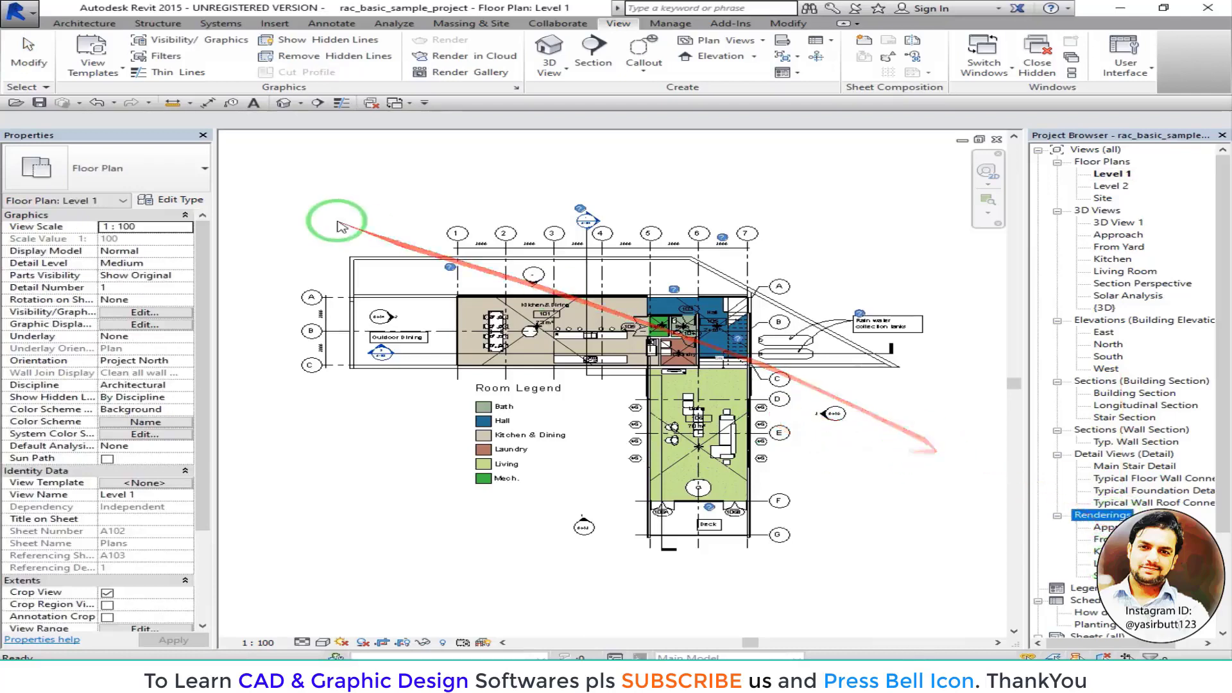
pyautogui.click(283, 104)
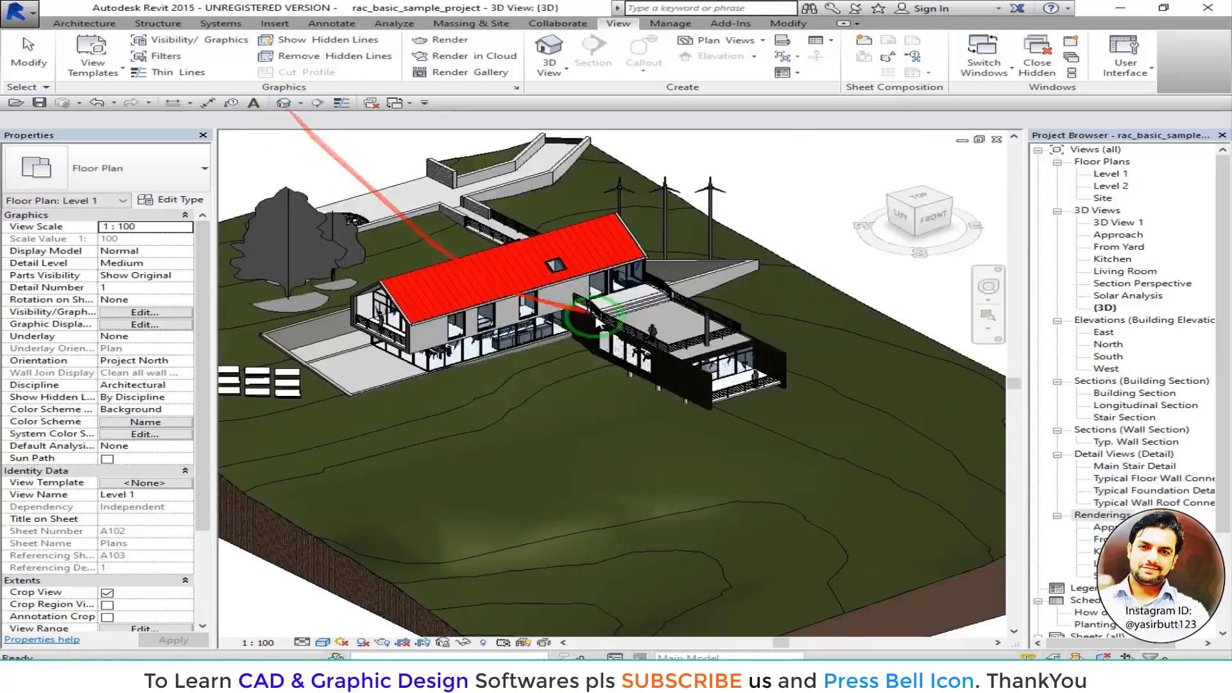
# - Examine the house, terrain and surrounding site elements in the 3D view
pyautogui.moveTo(604, 324); pyautogui.dragTo(579, 289, button='middle')
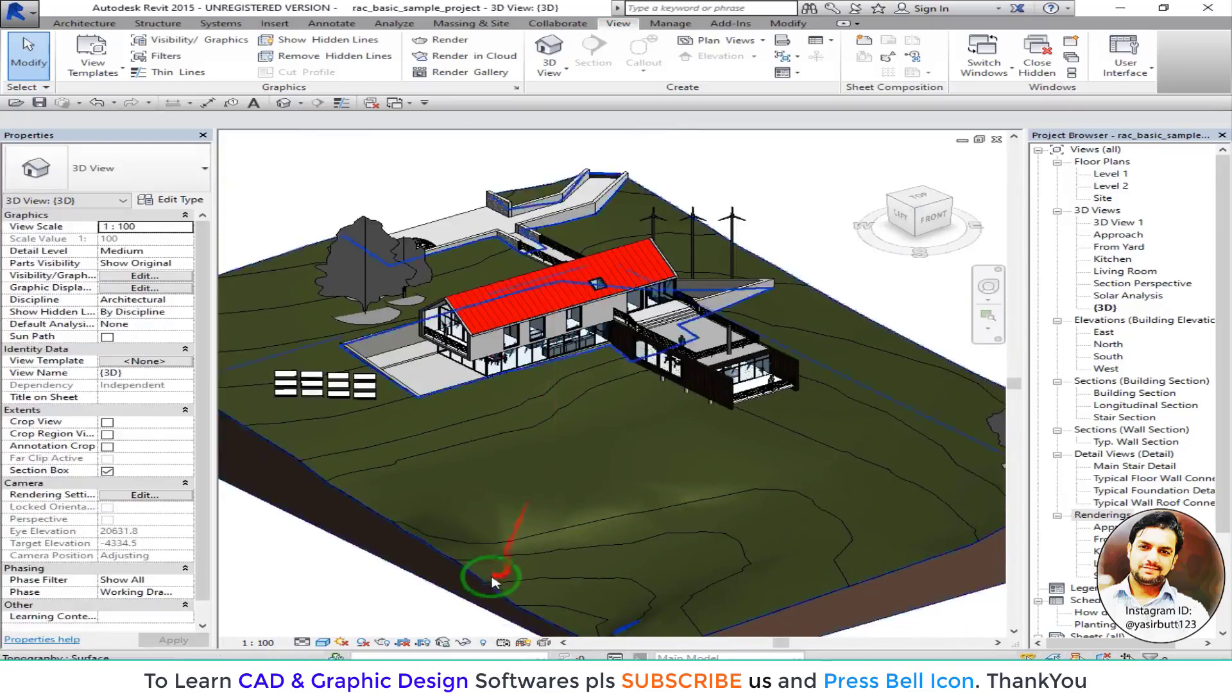
pyautogui.moveTo(484, 569); pyautogui.dragTo(582, 495, button='middle')
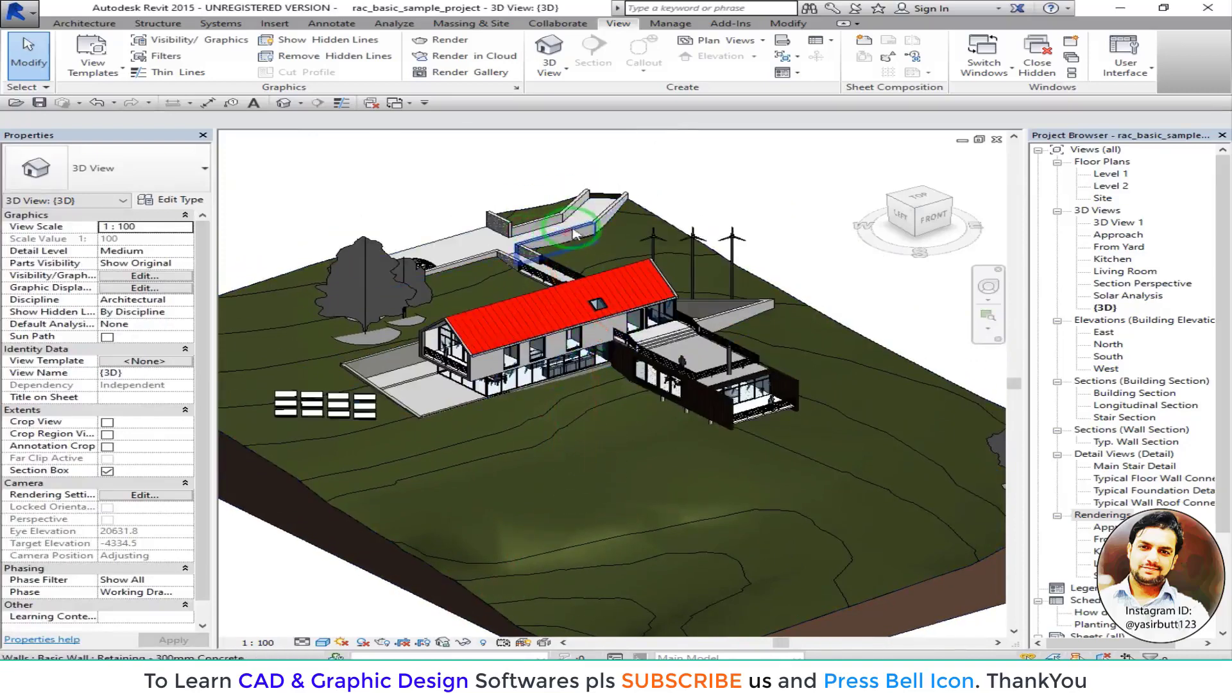
pyautogui.scroll(2, 479, 396)
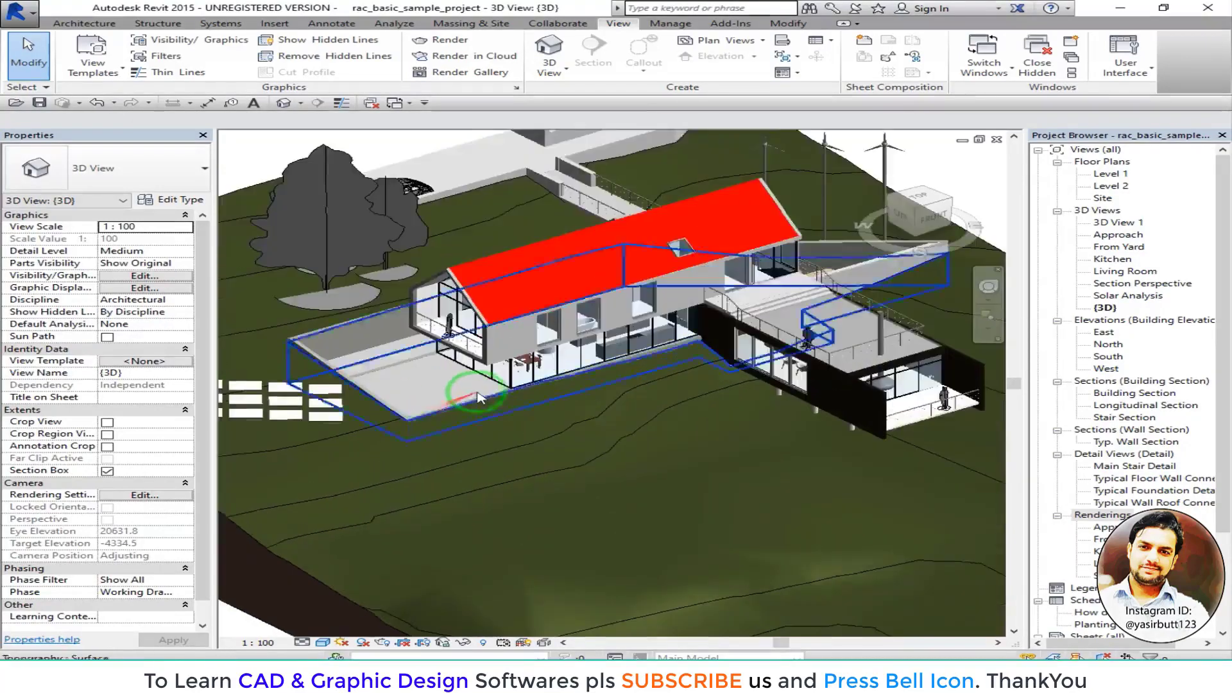
pyautogui.scroll(2, 478, 396)
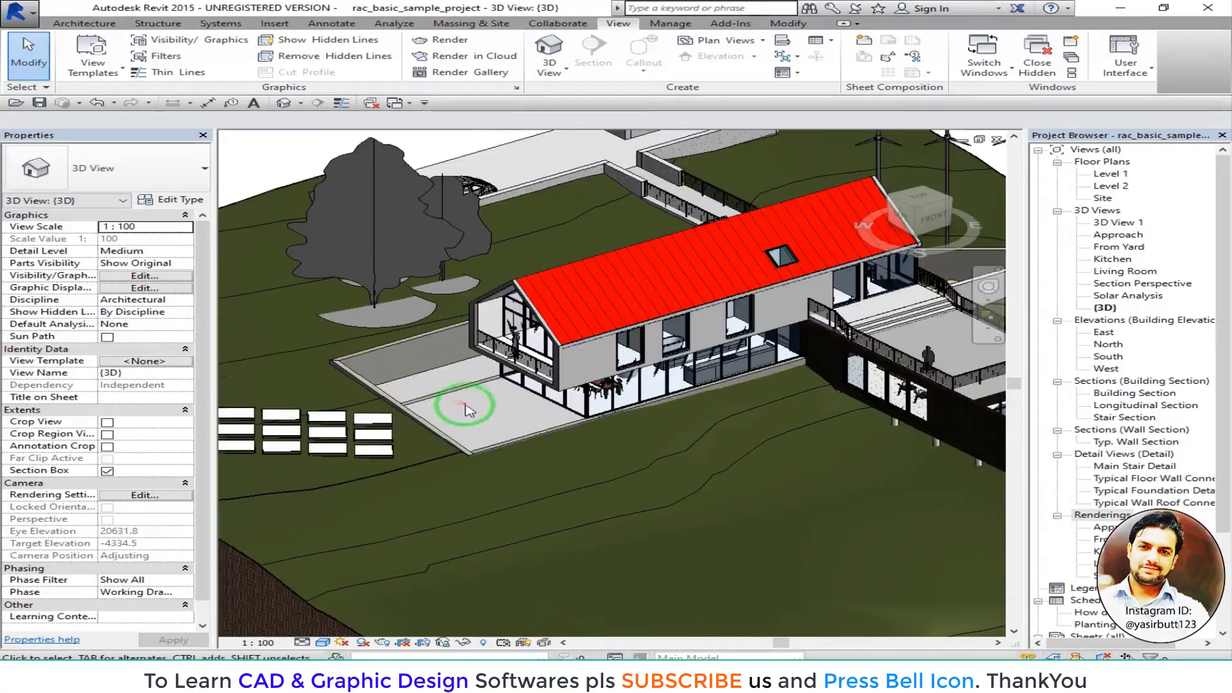
pyautogui.click(469, 24)
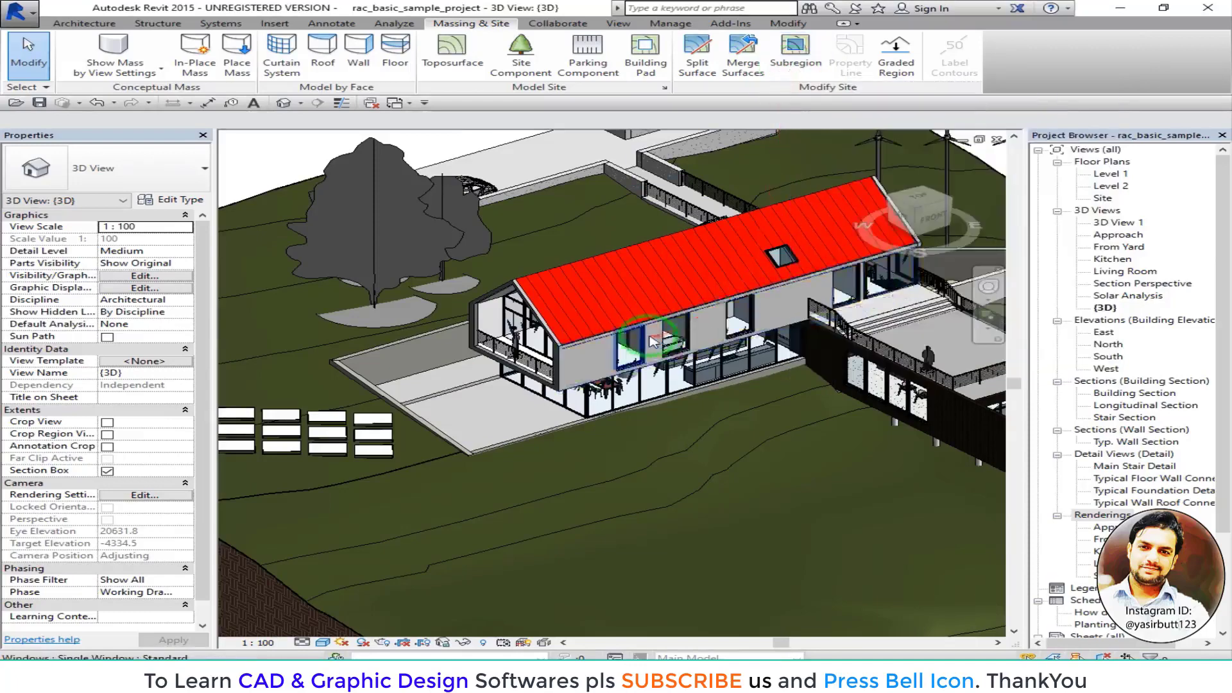
pyautogui.scroll(-1, 664, 328)
pyautogui.moveTo(667, 313); pyautogui.dragTo(553, 335, button='middle')
pyautogui.scroll(-1, 561, 320)
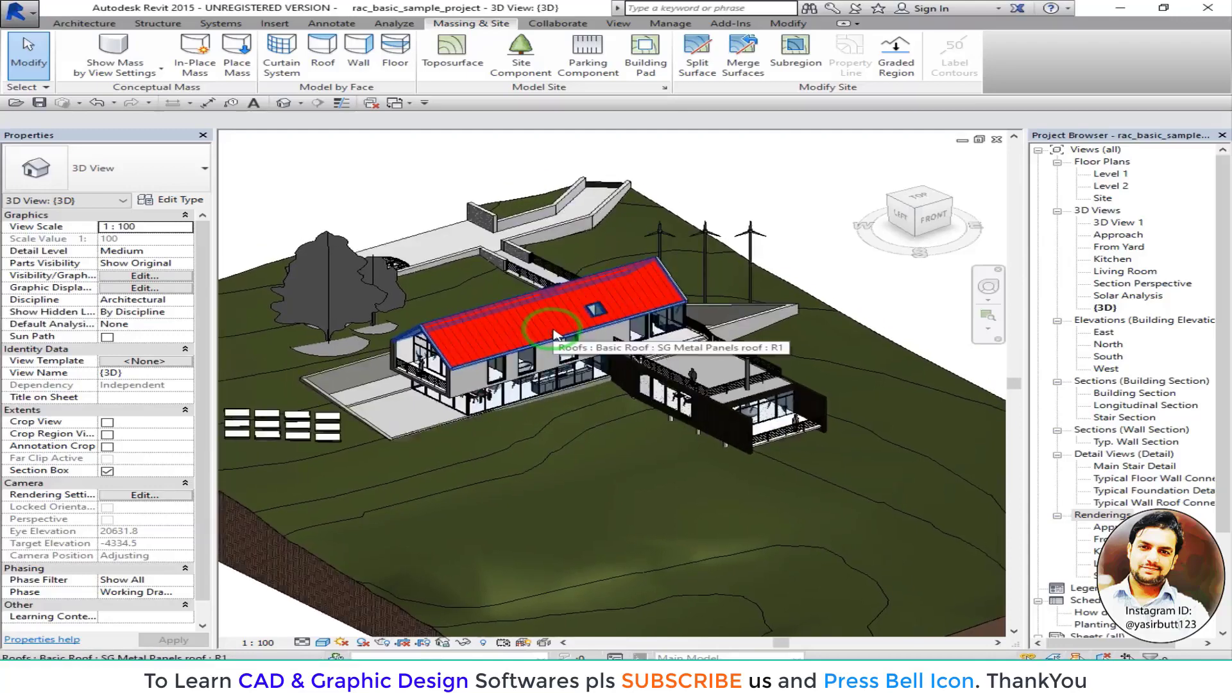
pyautogui.scroll(3, 555, 336)
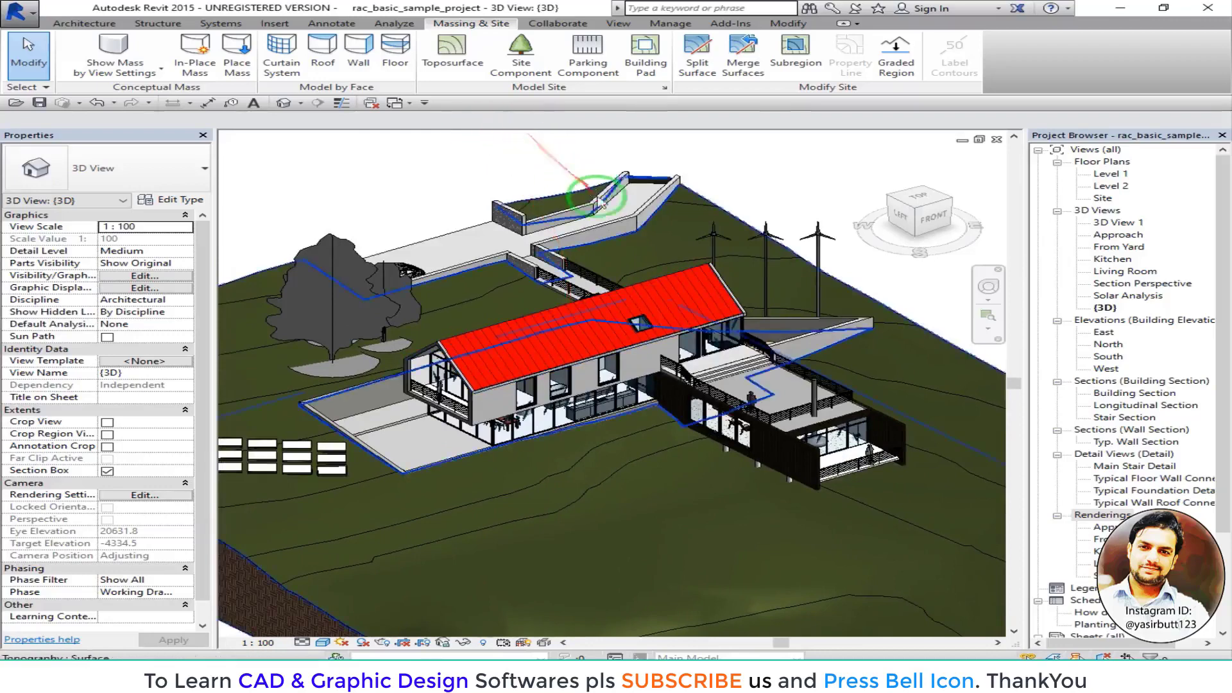
pyautogui.moveTo(607, 210); pyautogui.dragTo(598, 175, button='middle')
pyautogui.click(617, 23)
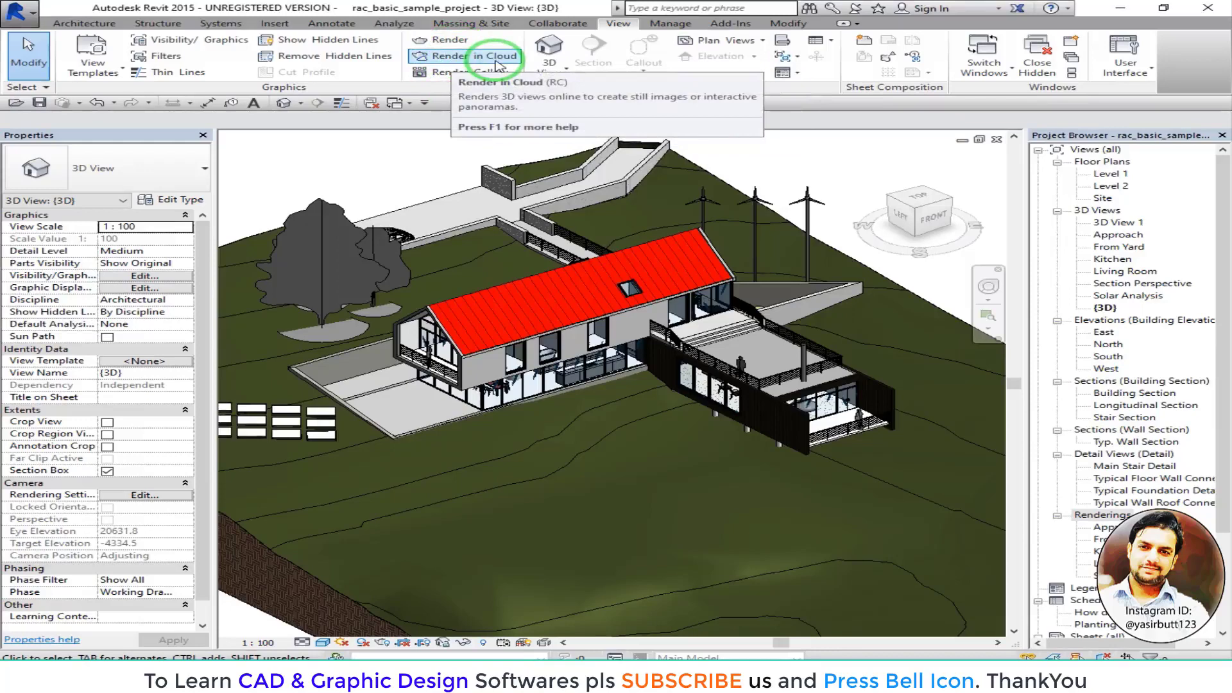
pyautogui.click(443, 42)
pyautogui.moveTo(182, 98); pyautogui.dragTo(294, 100)
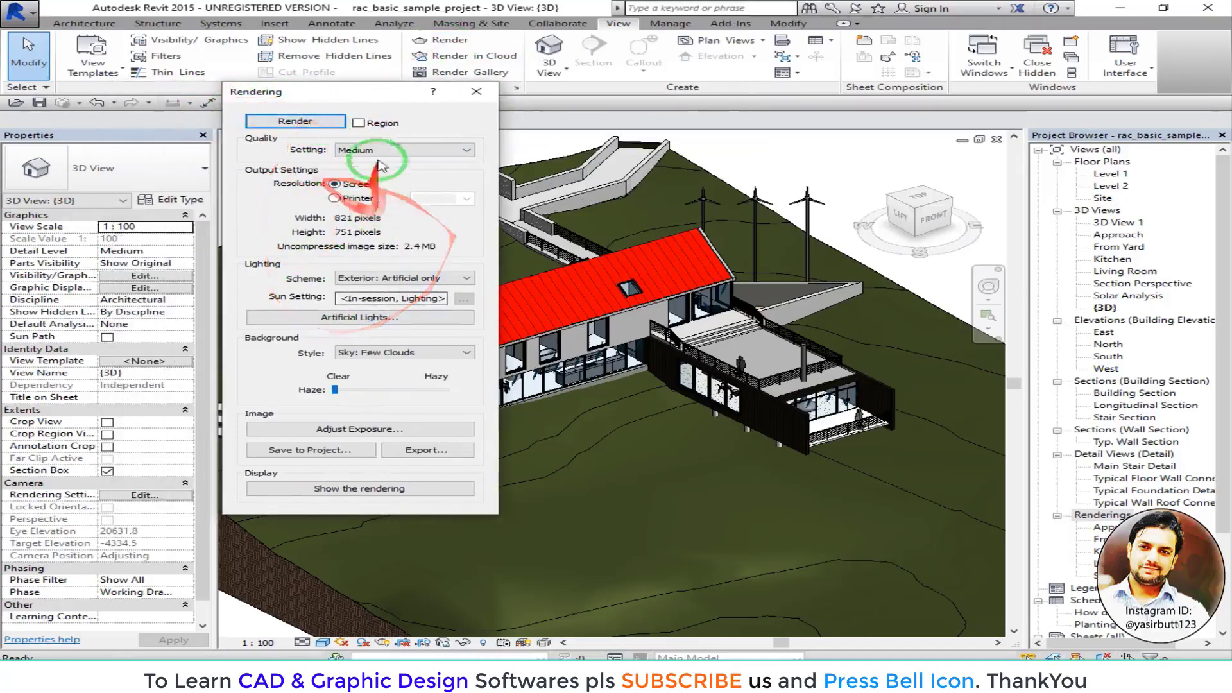
pyautogui.click(476, 95)
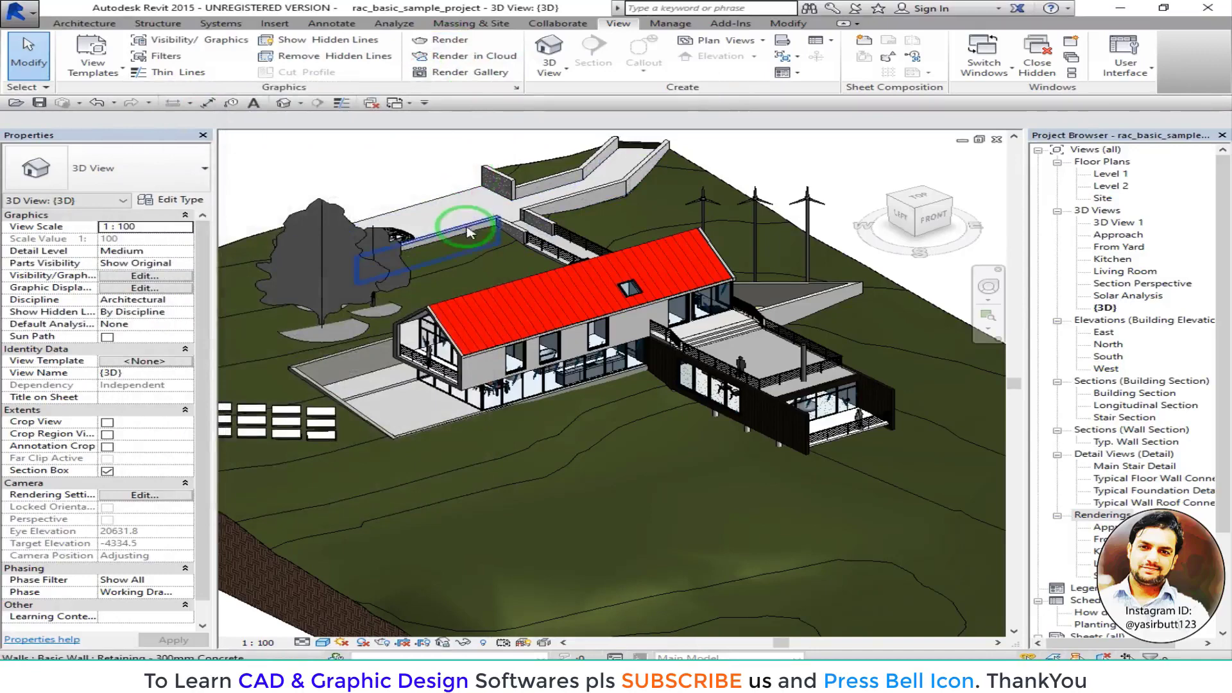
# - Open the Rendering settings for the 3D view and place the dialog clear of the house
pyautogui.press('r')
pyautogui.press('r')
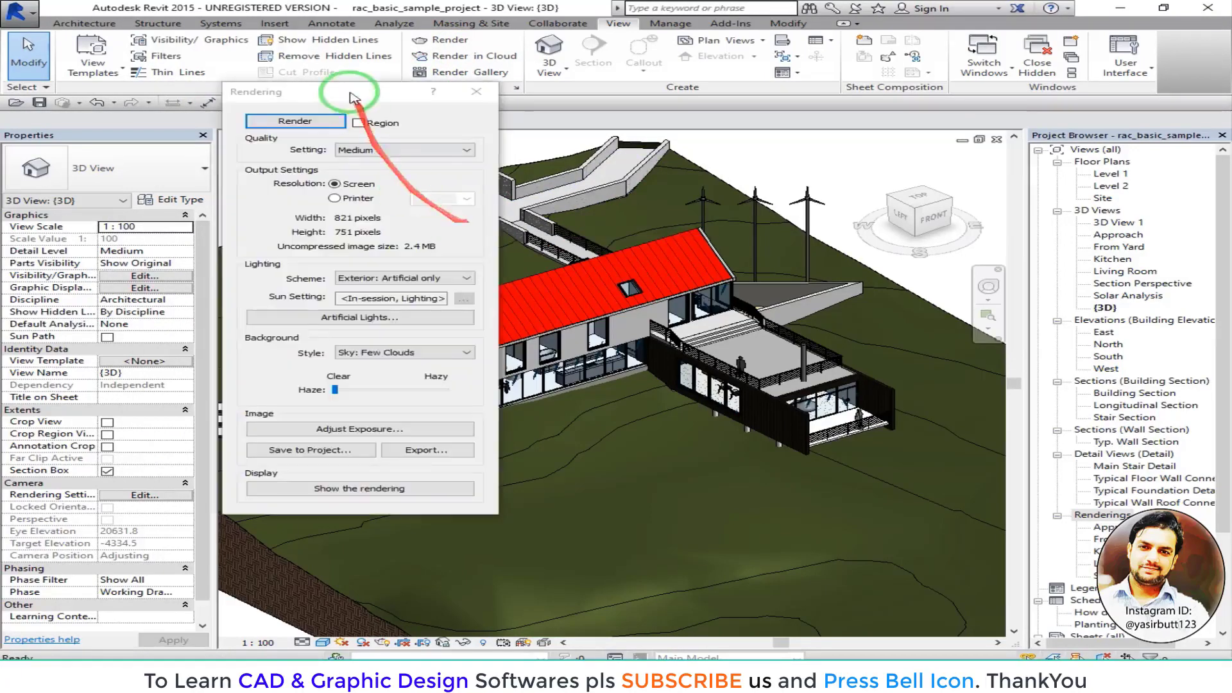
pyautogui.moveTo(346, 90); pyautogui.dragTo(321, 102)
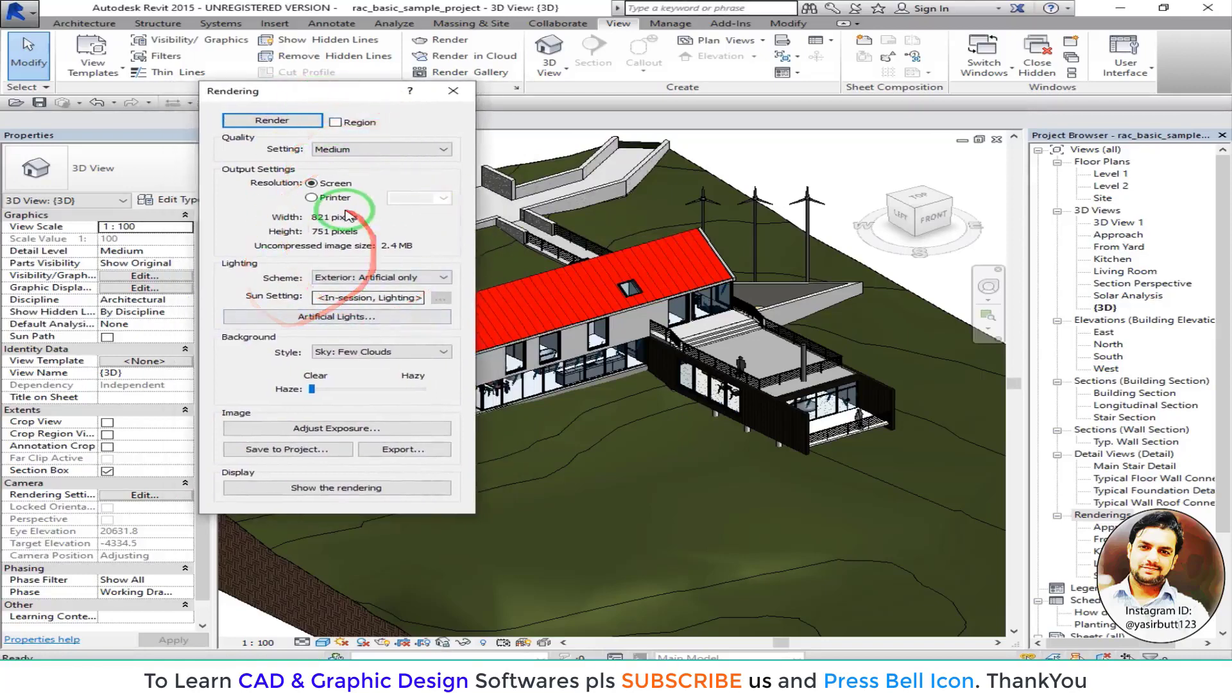
pyautogui.moveTo(349, 99); pyautogui.dragTo(229, 96)
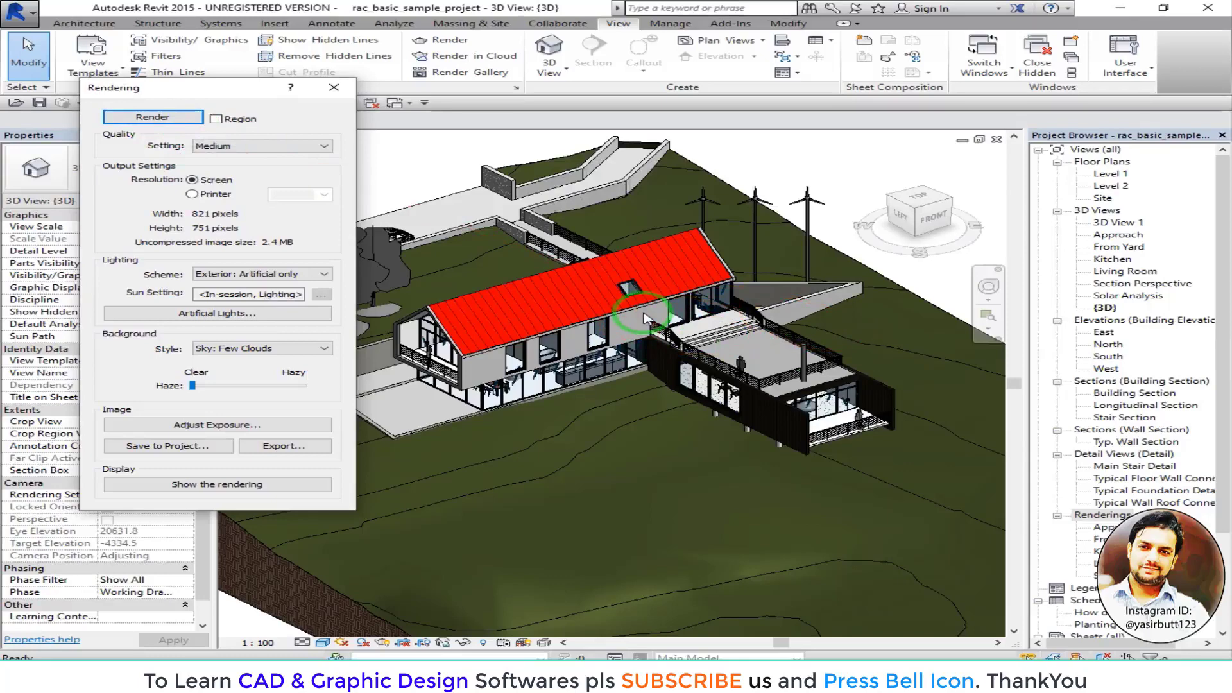
# - Limit rendering to a region, with the whole site and the region boundary in view
pyautogui.click(216, 119)
pyautogui.scroll(-5, 595, 330)
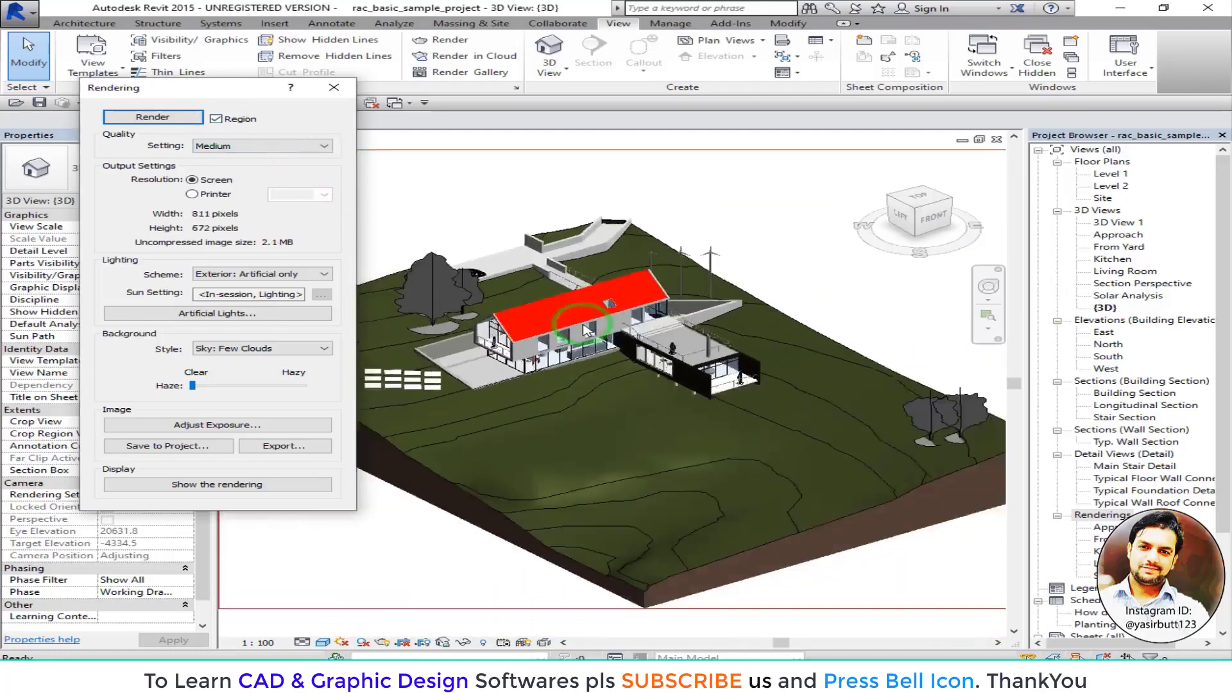
pyautogui.moveTo(601, 335); pyautogui.dragTo(672, 358, button='middle')
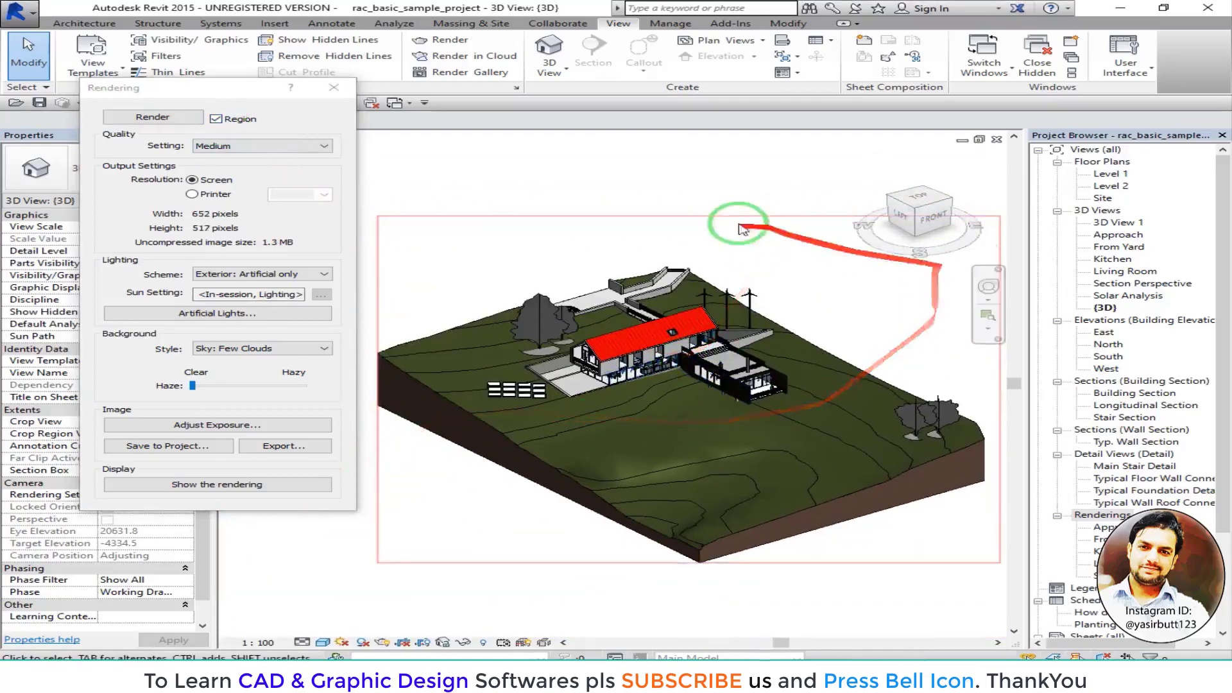
pyautogui.click(216, 120)
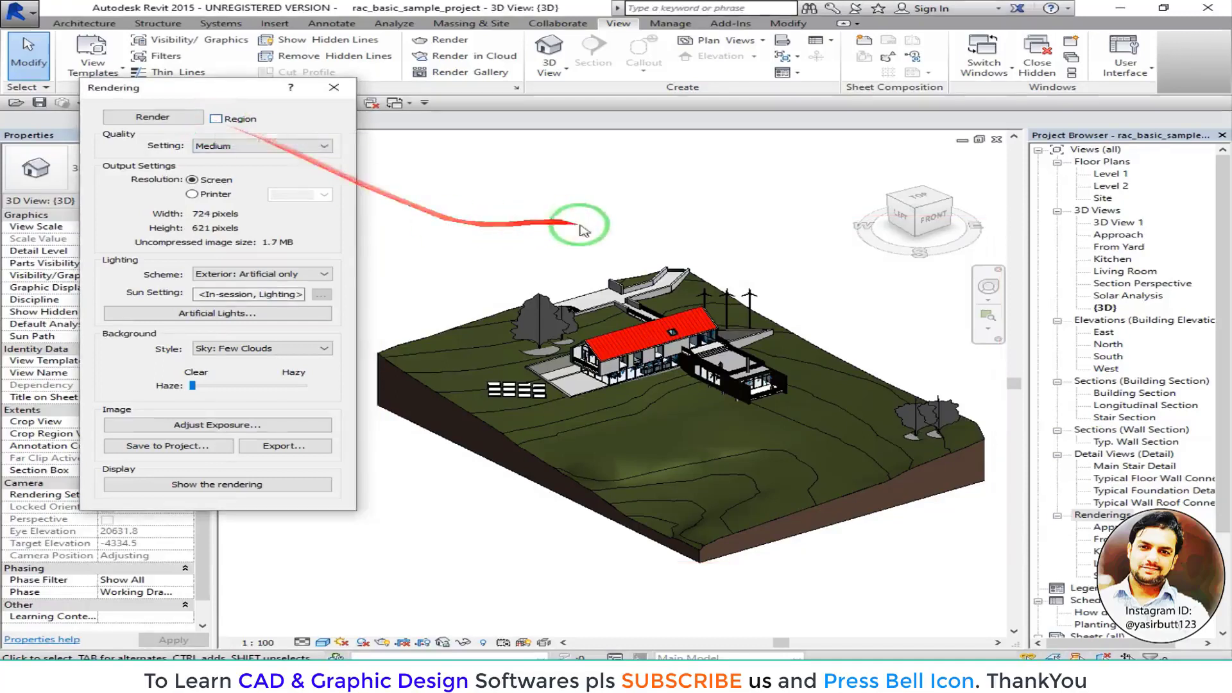
pyautogui.click(217, 120)
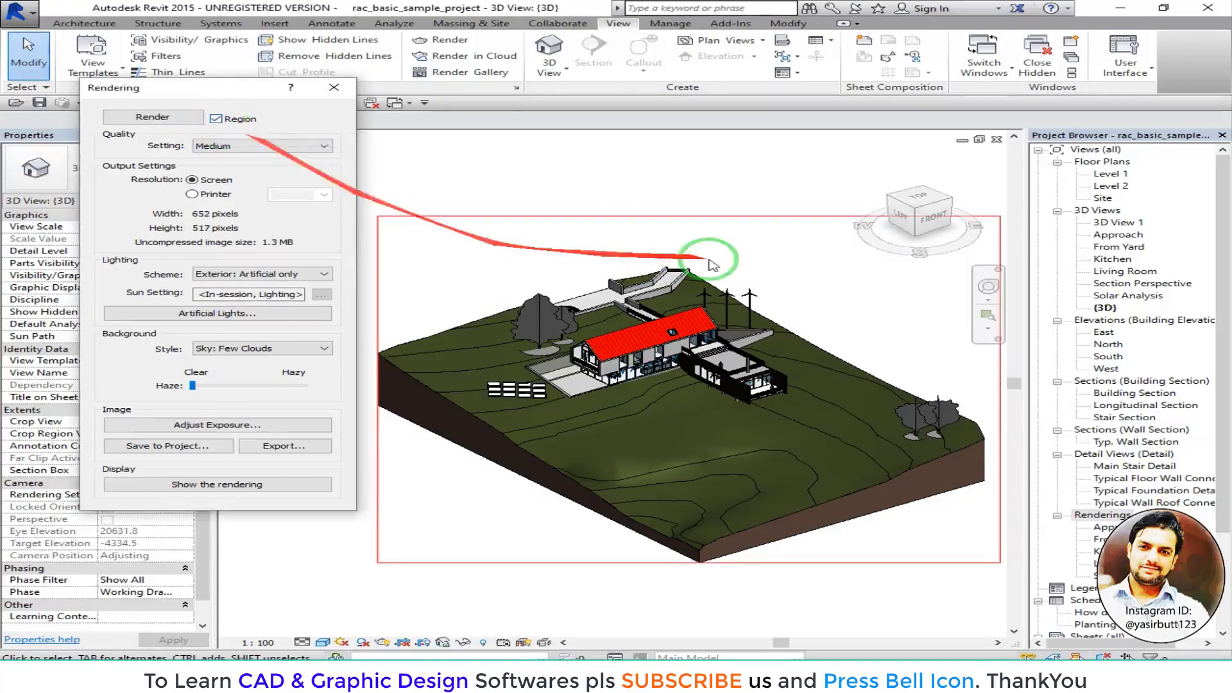
# - Select the render region and pull in all four edges towards the house, to about 512 × 320 pixels
pyautogui.click(731, 217)
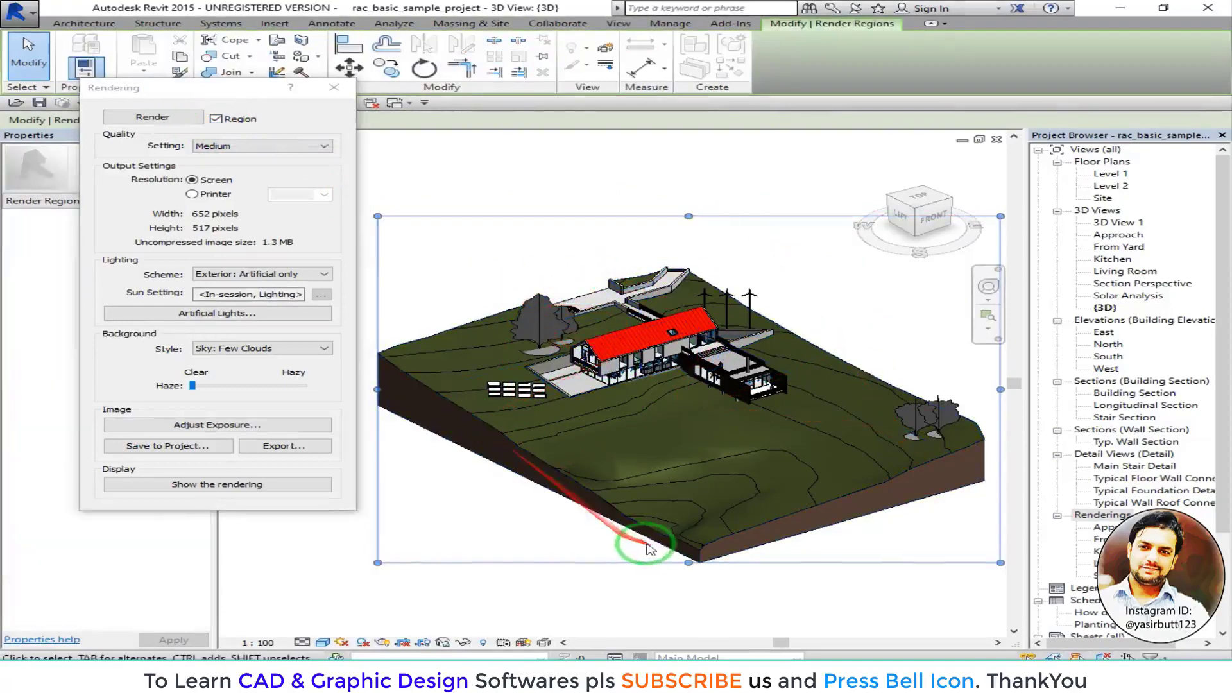
pyautogui.moveTo(378, 389); pyautogui.dragTo(477, 390)
pyautogui.moveTo(739, 563); pyautogui.dragTo(732, 478)
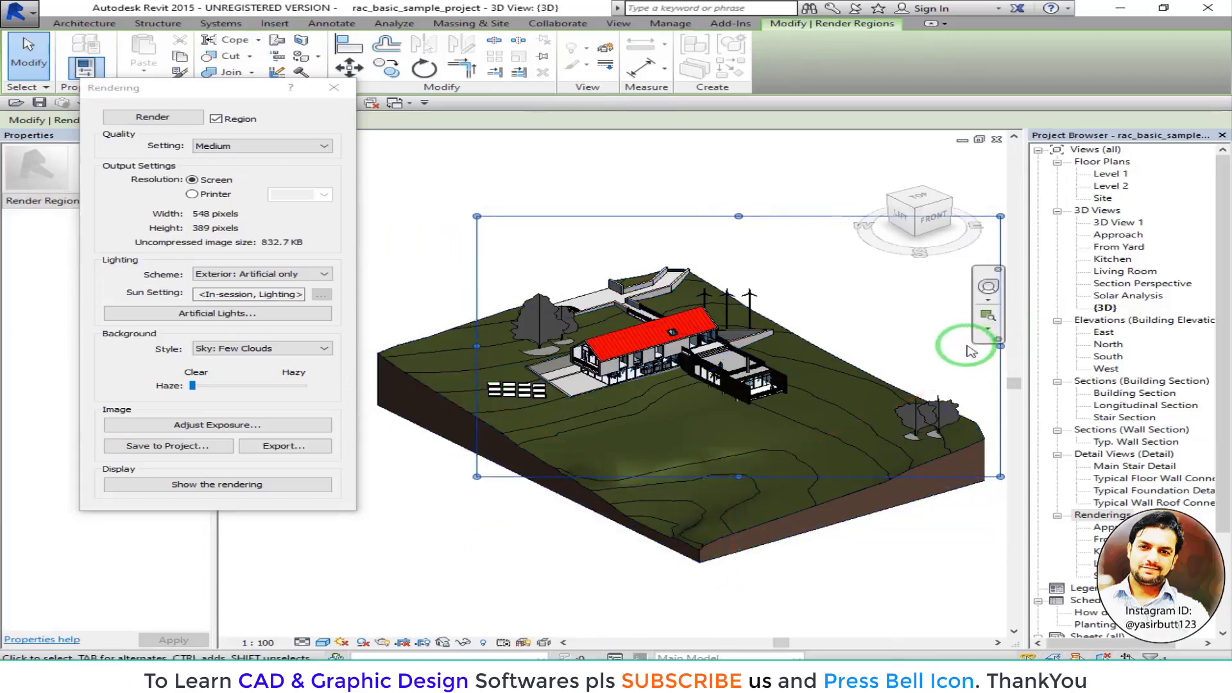
pyautogui.moveTo(999, 346); pyautogui.dragTo(966, 347)
pyautogui.moveTo(722, 216); pyautogui.dragTo(720, 256)
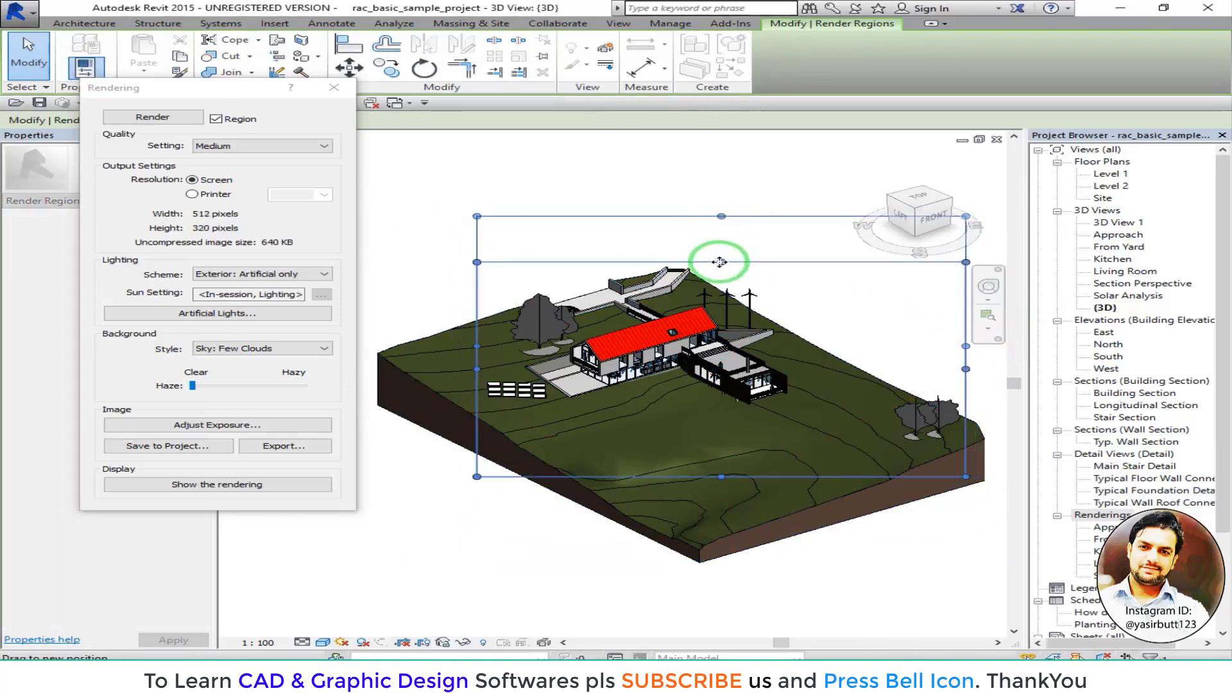
# - Narrow the render region to the dark side wing of the house, about 127 × 197 pixels
pyautogui.keyDown('shift'); pyautogui.moveTo(720, 256); pyautogui.dragTo(714, 290, button='middle'); pyautogui.keyUp('shift')
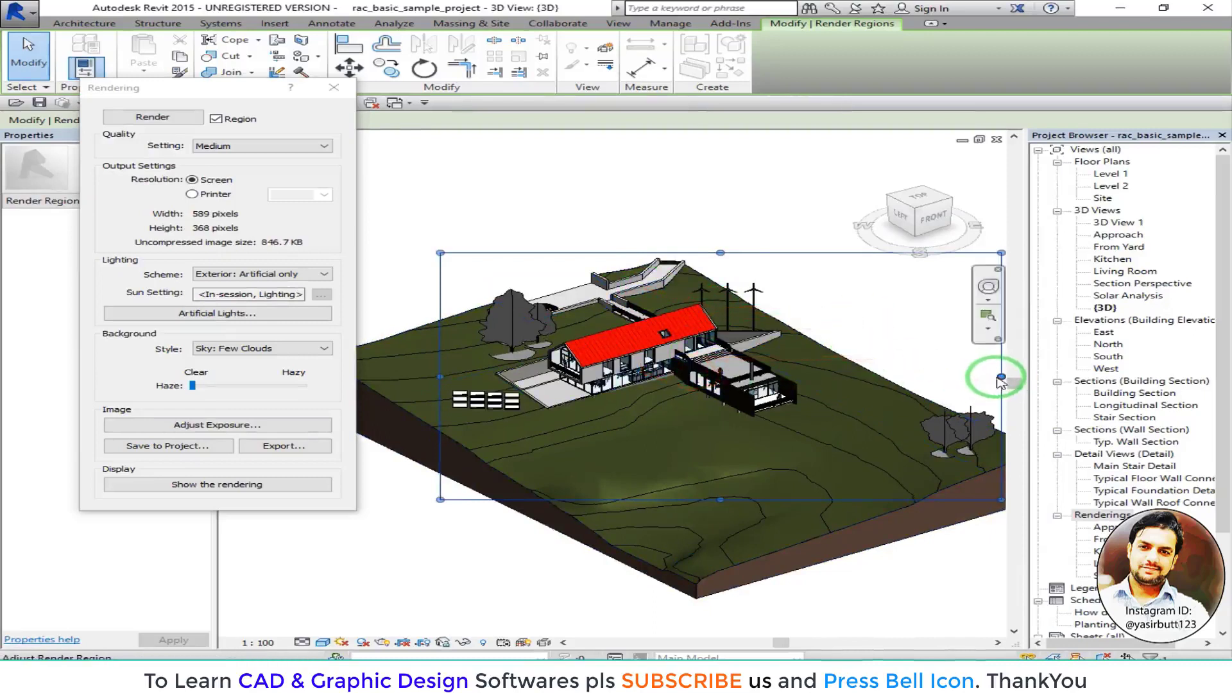
pyautogui.moveTo(1001, 377); pyautogui.dragTo(799, 377)
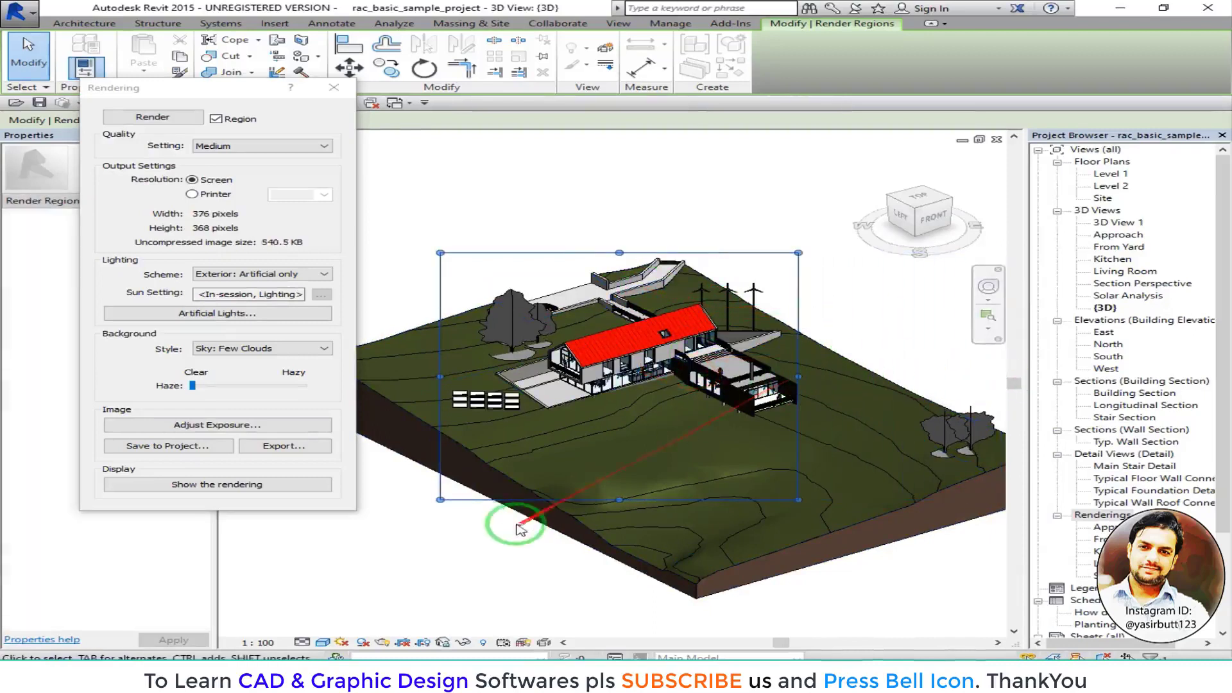
pyautogui.moveTo(440, 499); pyautogui.dragTo(700, 451)
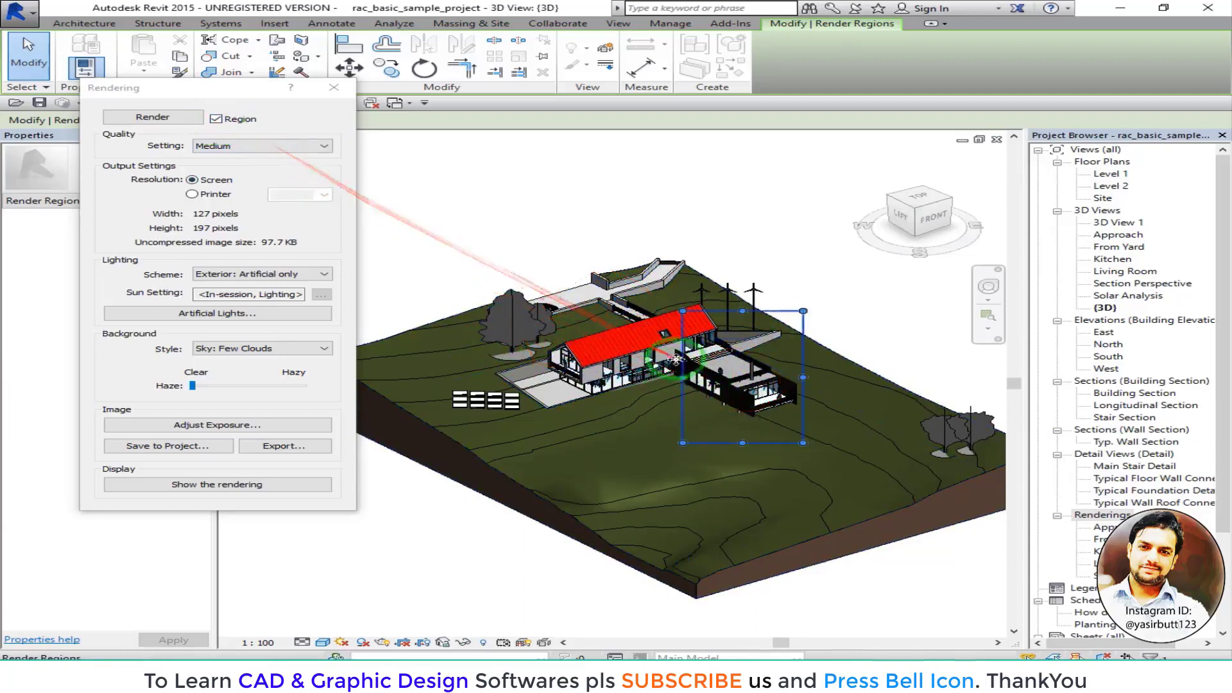
# - Enlarge the render region on all four sides to frame the house and its nearby trees, about 525 × 407 pixels
pyautogui.moveTo(685, 384); pyautogui.dragTo(395, 377)
pyautogui.moveTo(614, 311); pyautogui.dragTo(599, 256)
pyautogui.moveTo(600, 448); pyautogui.dragTo(600, 535)
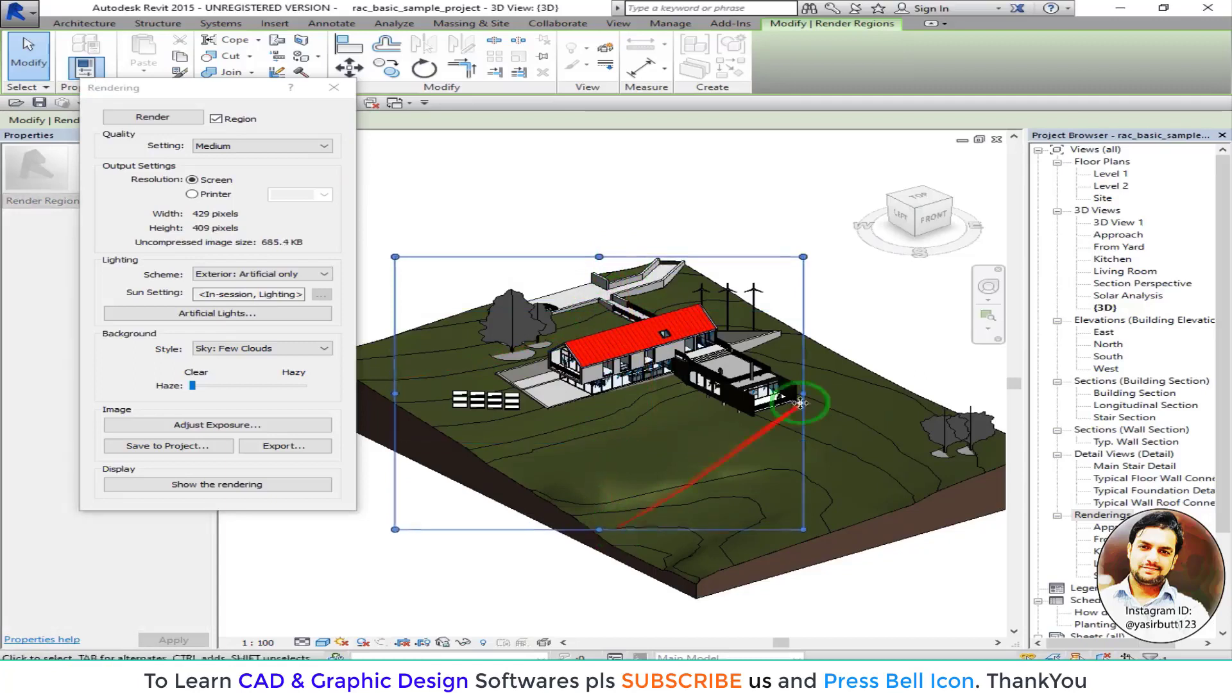
pyautogui.moveTo(806, 393); pyautogui.dragTo(896, 393)
# - Move the two trees outside the render region onto the slope in front of the terrace, inside the region
pyautogui.click(940, 435)
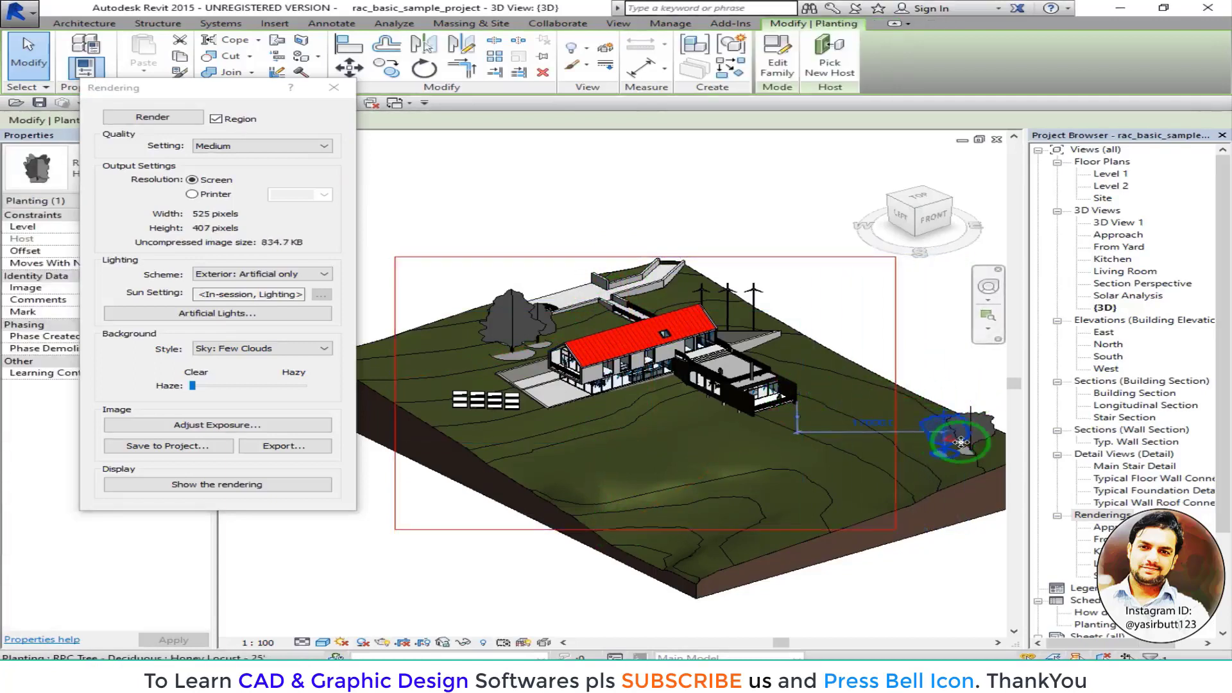
pyautogui.moveTo(960, 441); pyautogui.dragTo(970, 440)
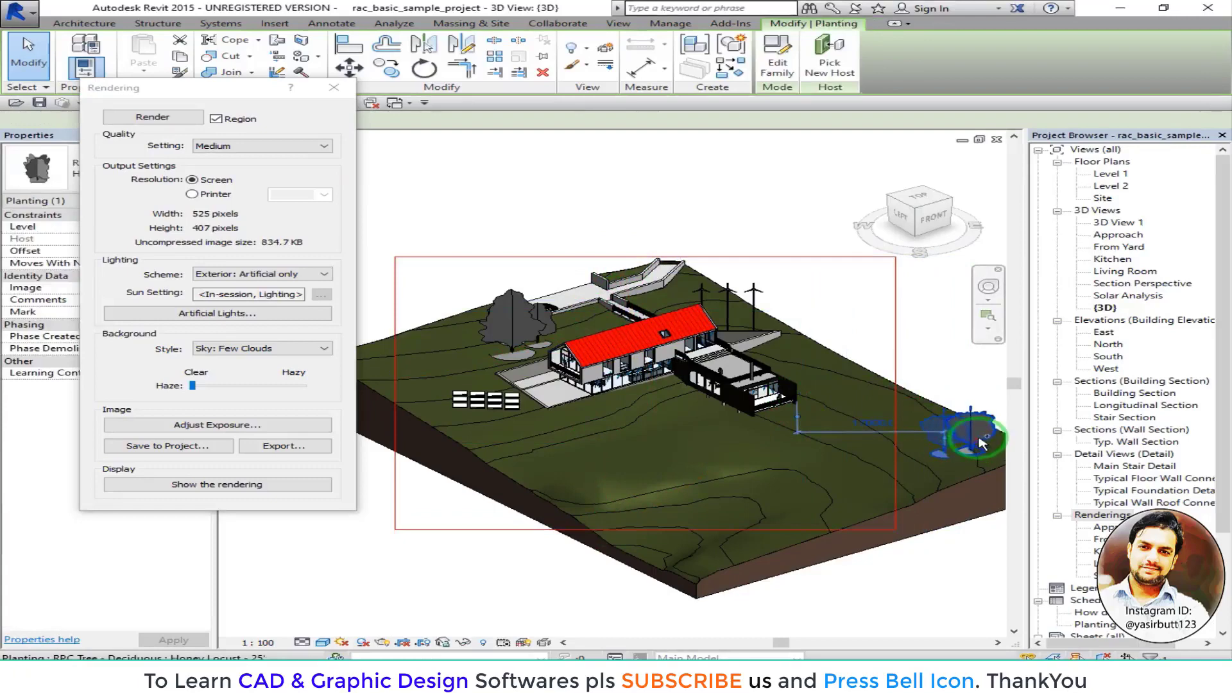
pyautogui.keyDown('ctrl'); pyautogui.click(979, 442); pyautogui.keyUp('ctrl')
pyautogui.click(346, 71)
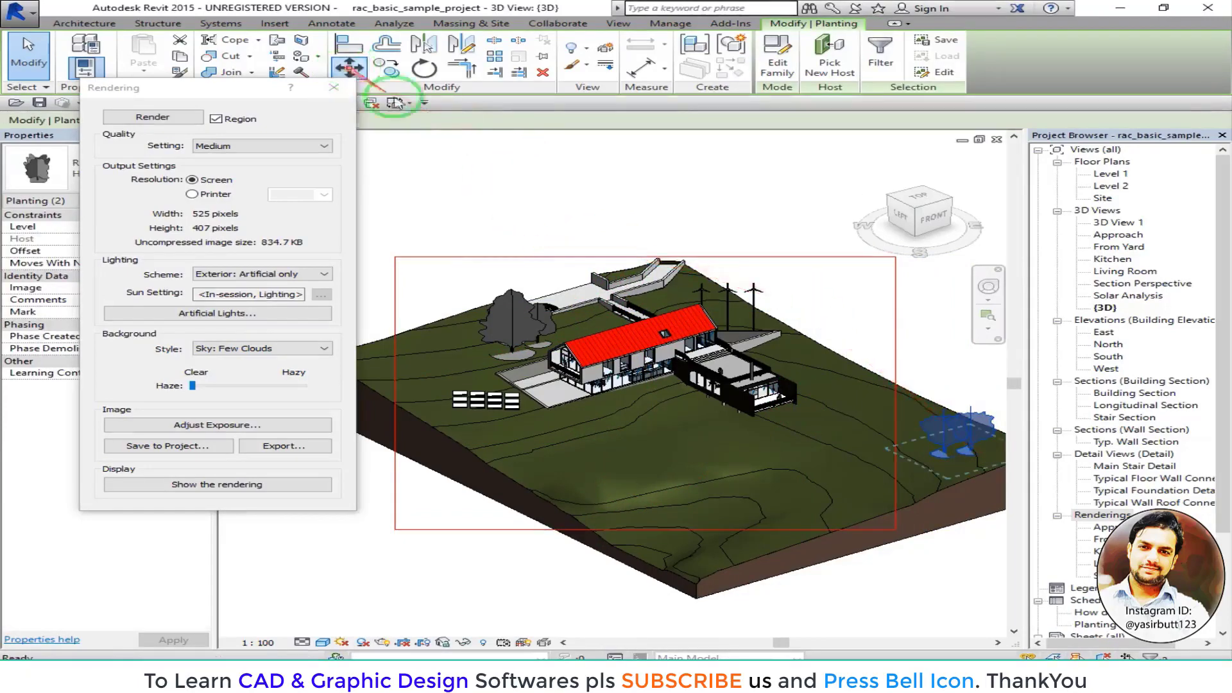
pyautogui.click(915, 488)
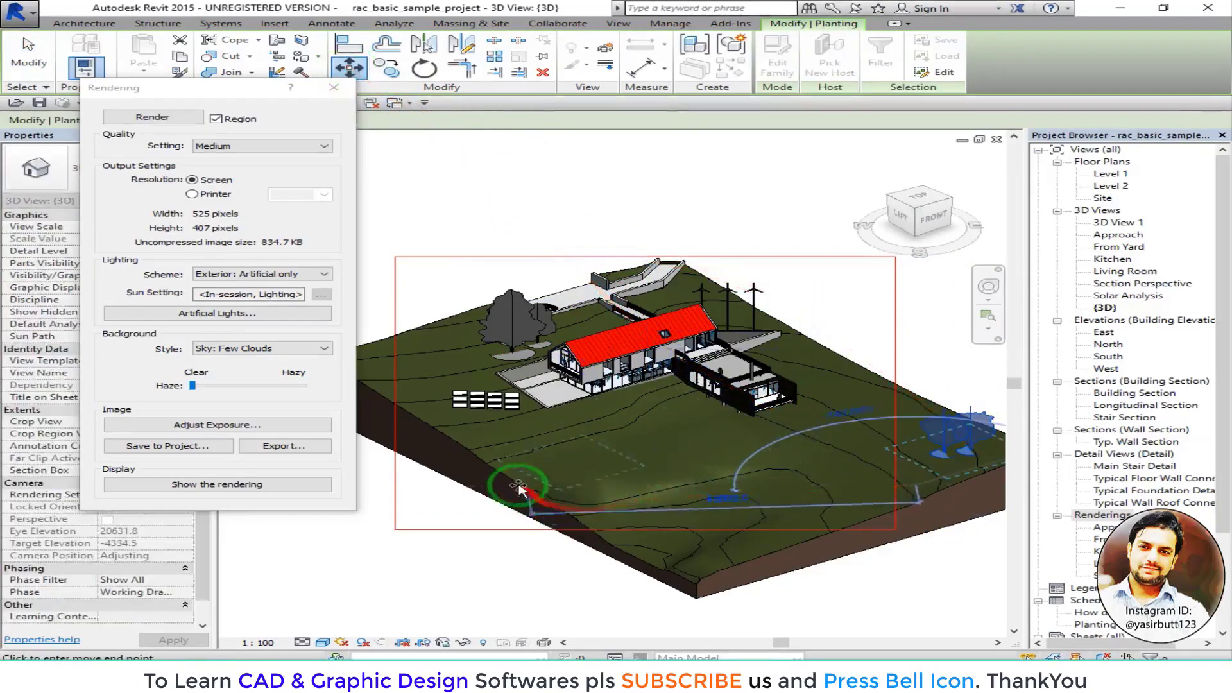
pyautogui.click(507, 481)
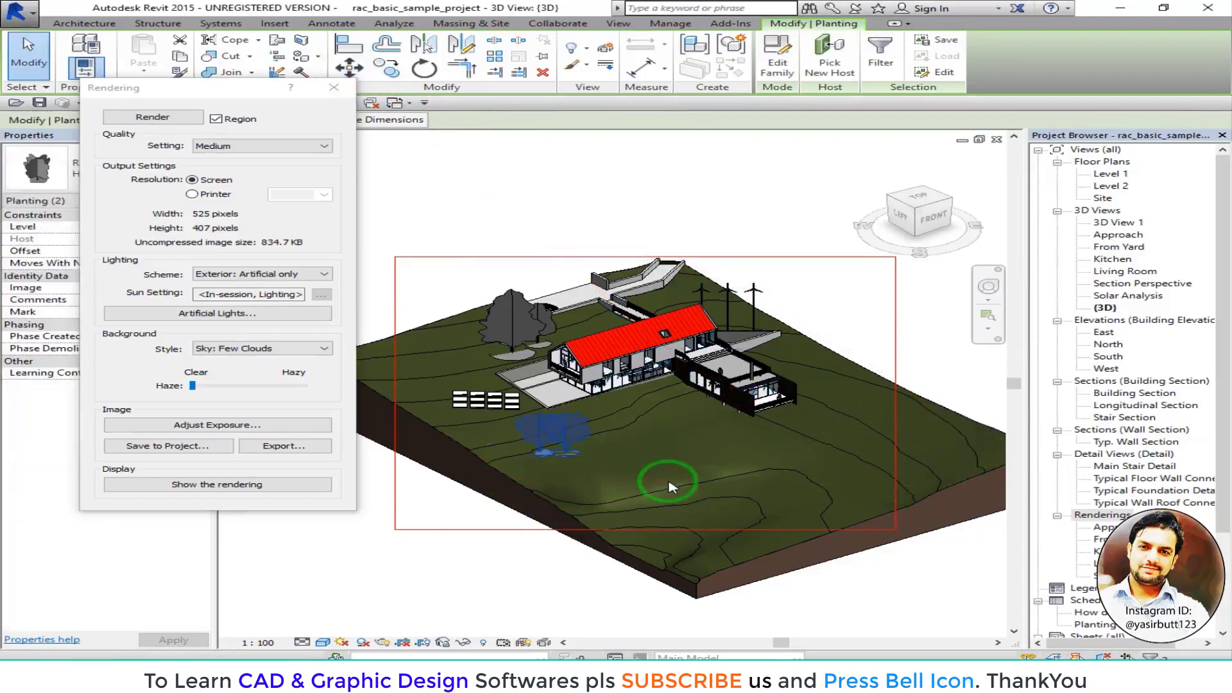
pyautogui.press('Escape')
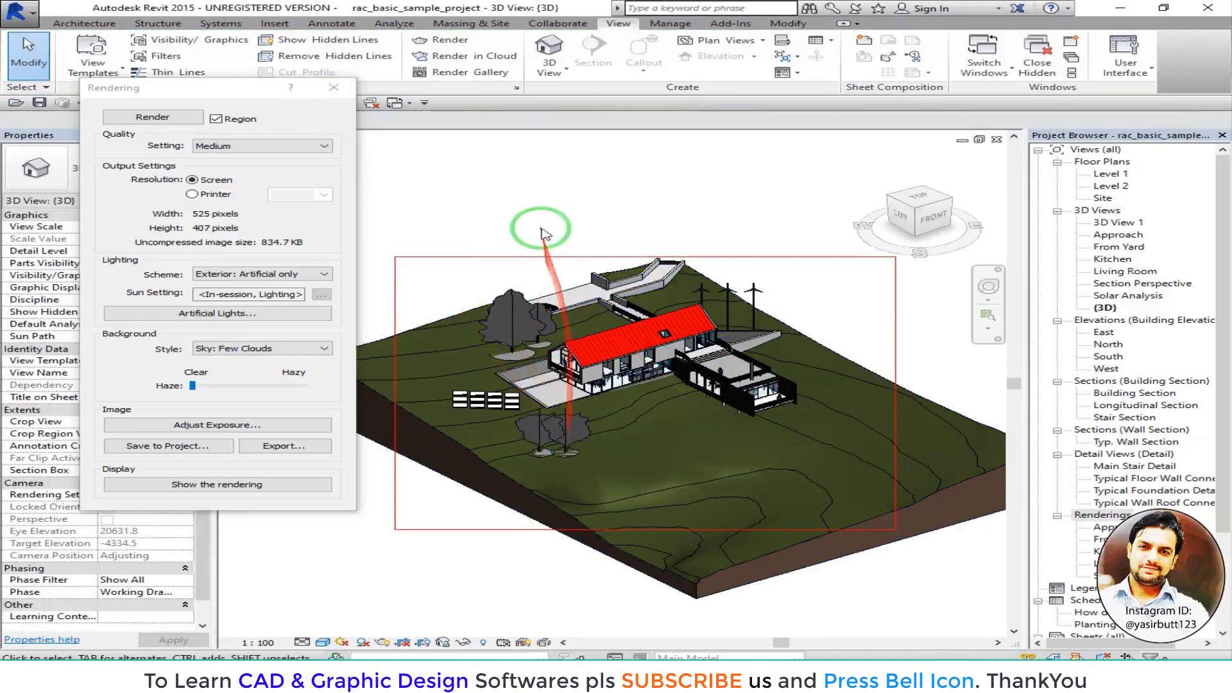
# - Start placing a component and browse the family library to the External folder inside Lights celing
pyautogui.click(334, 88)
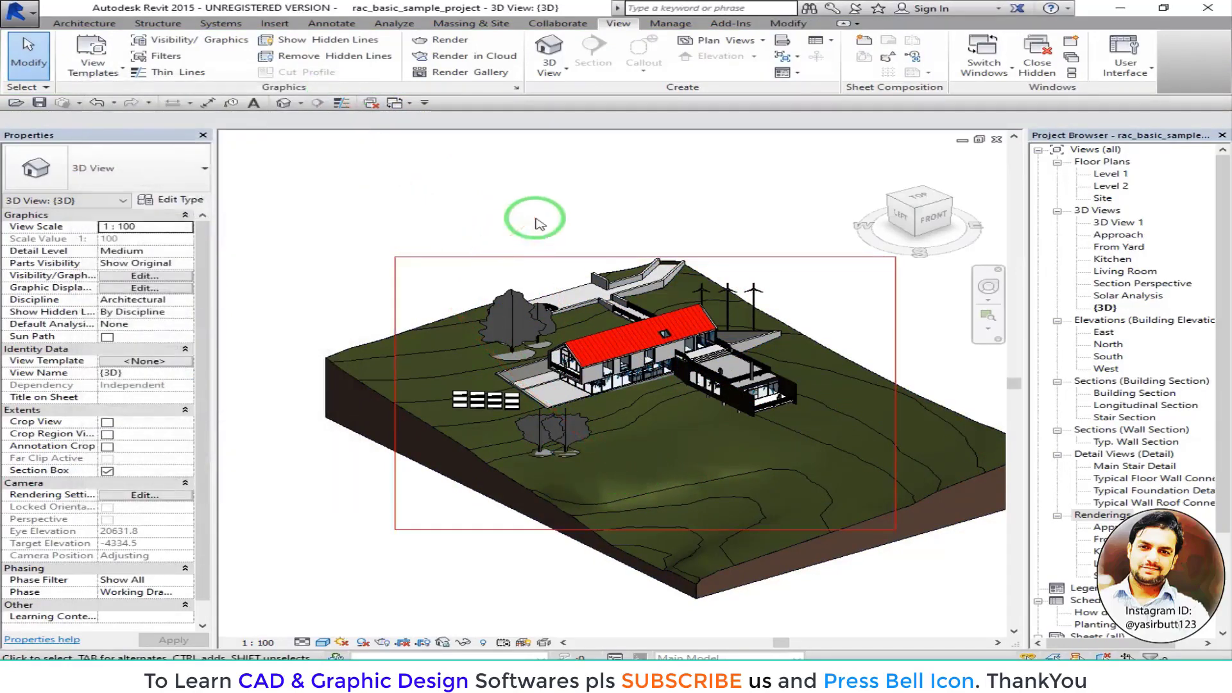
pyautogui.click(84, 23)
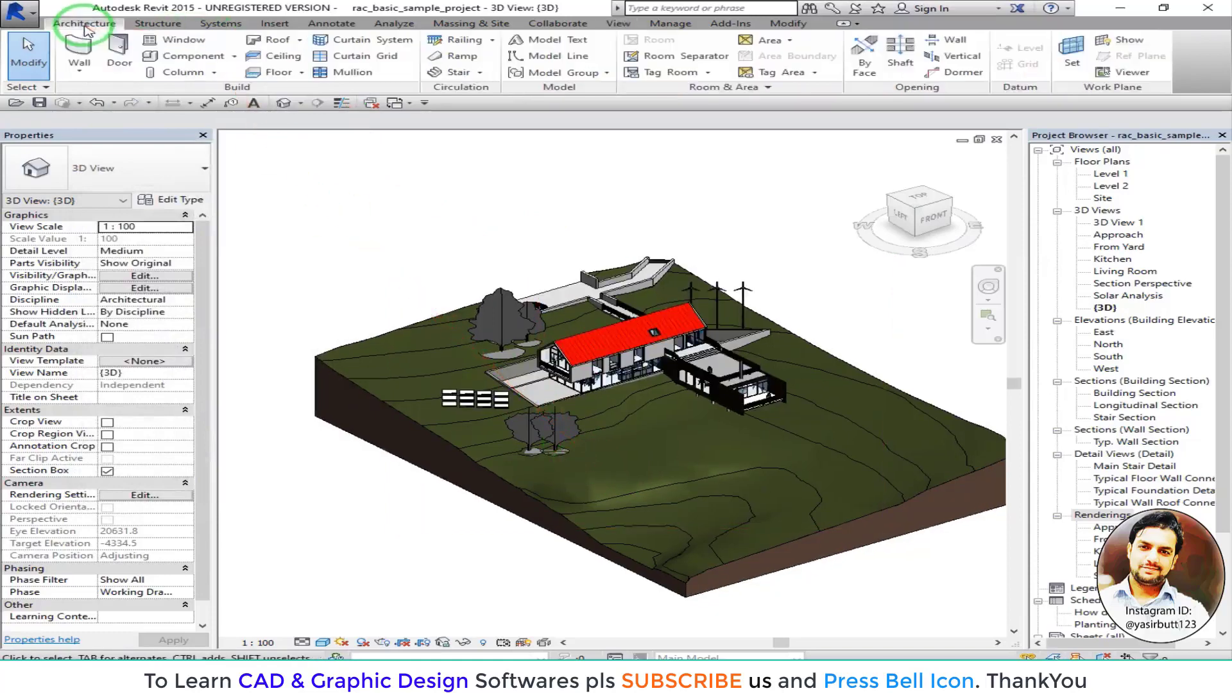
pyautogui.click(236, 61)
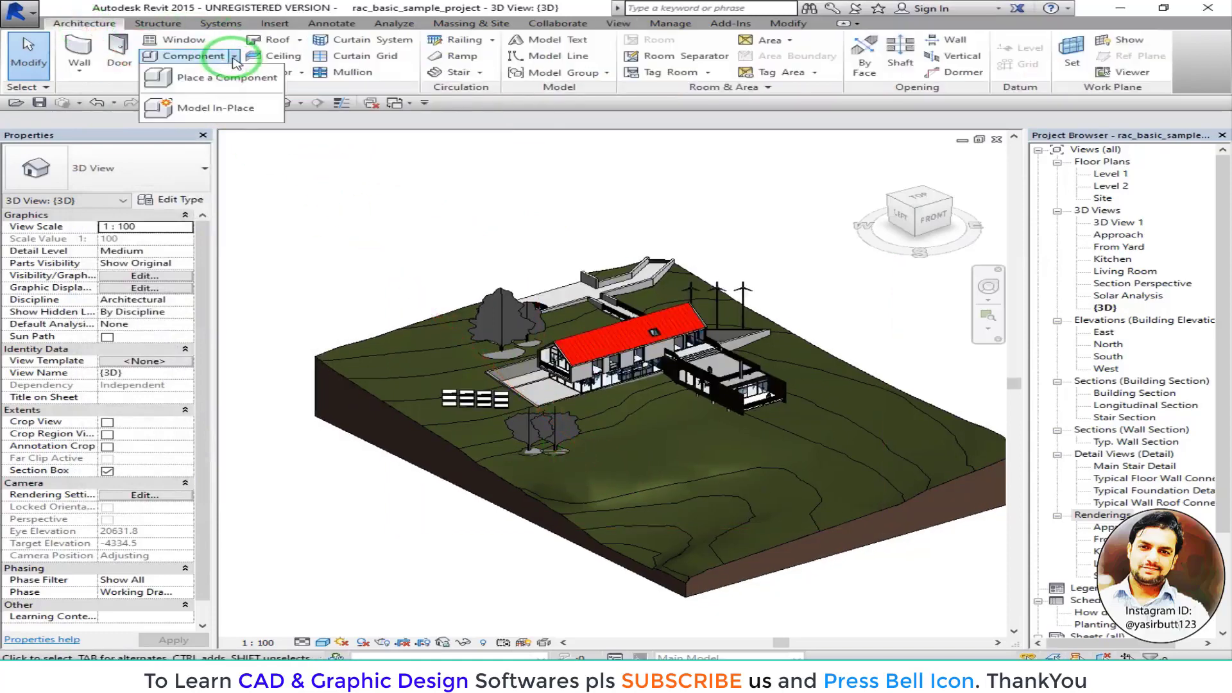
pyautogui.click(215, 78)
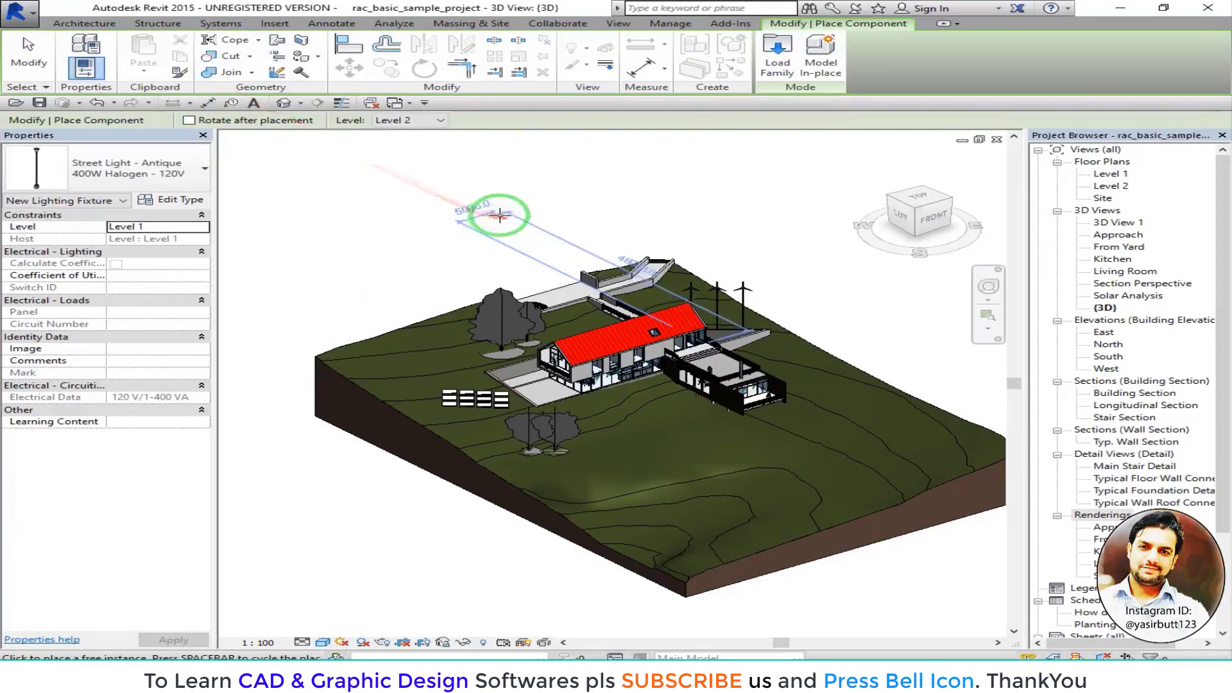
pyautogui.click(777, 56)
pyautogui.moveTo(379, 164); pyautogui.dragTo(385, 121)
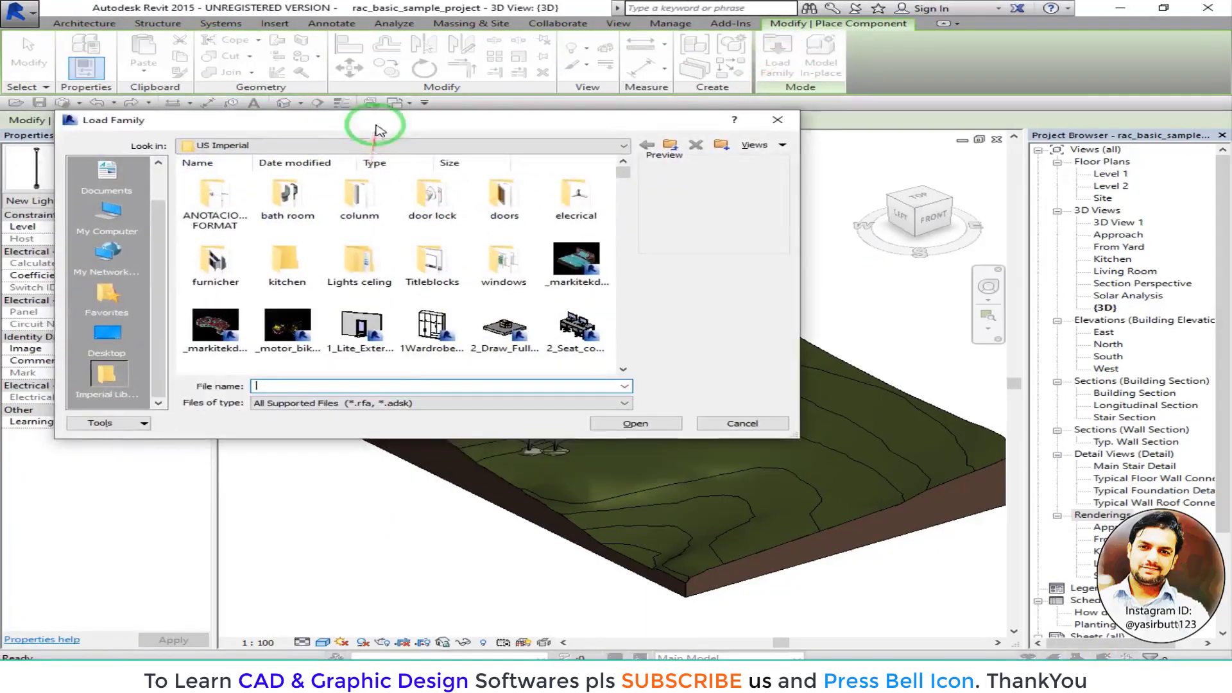
pyautogui.moveTo(447, 440); pyautogui.dragTo(447, 495)
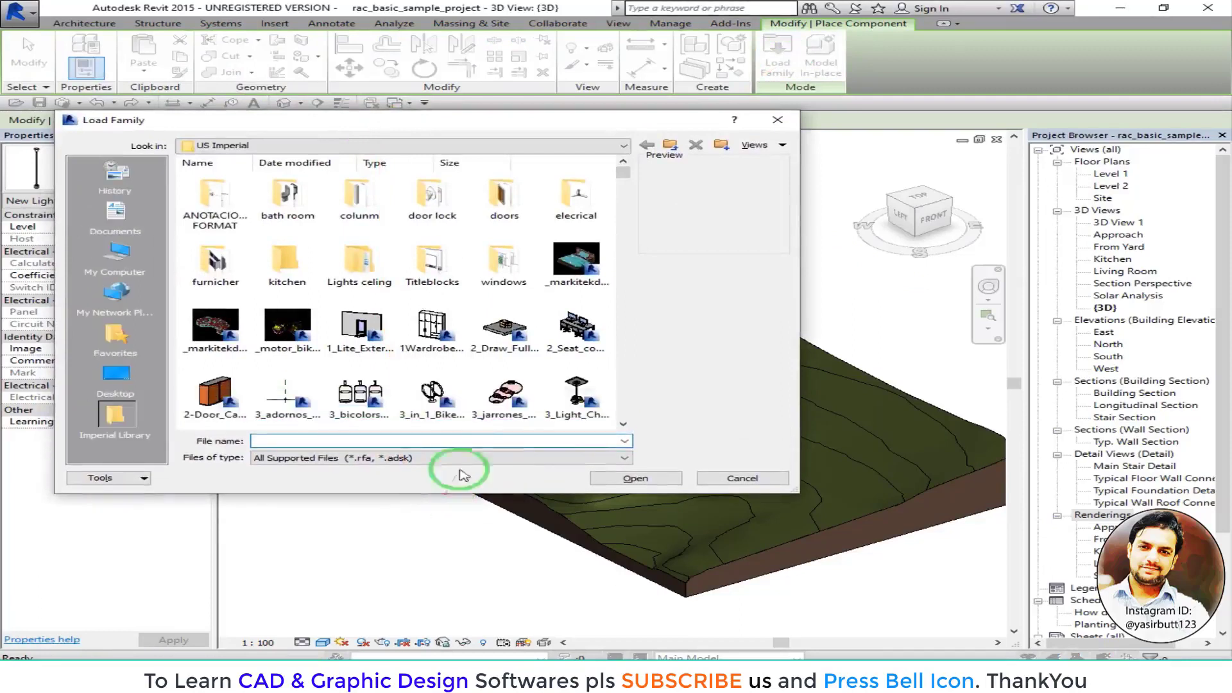
pyautogui.doubleClick(359, 276)
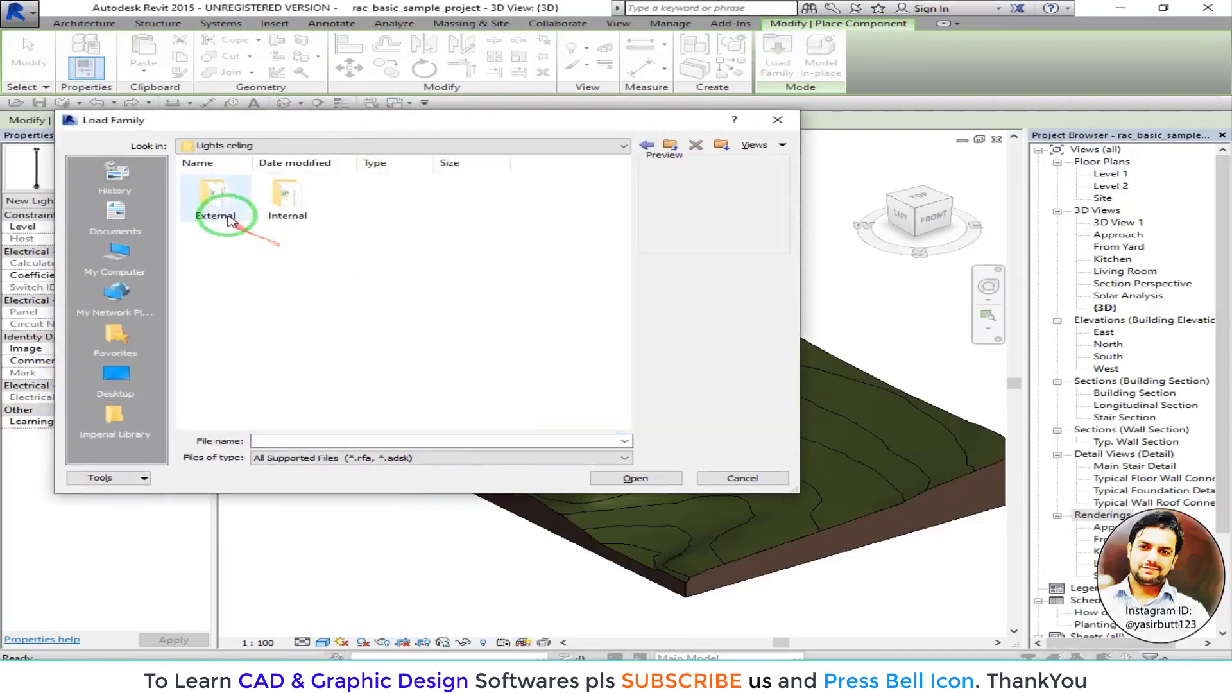
pyautogui.doubleClick(214, 199)
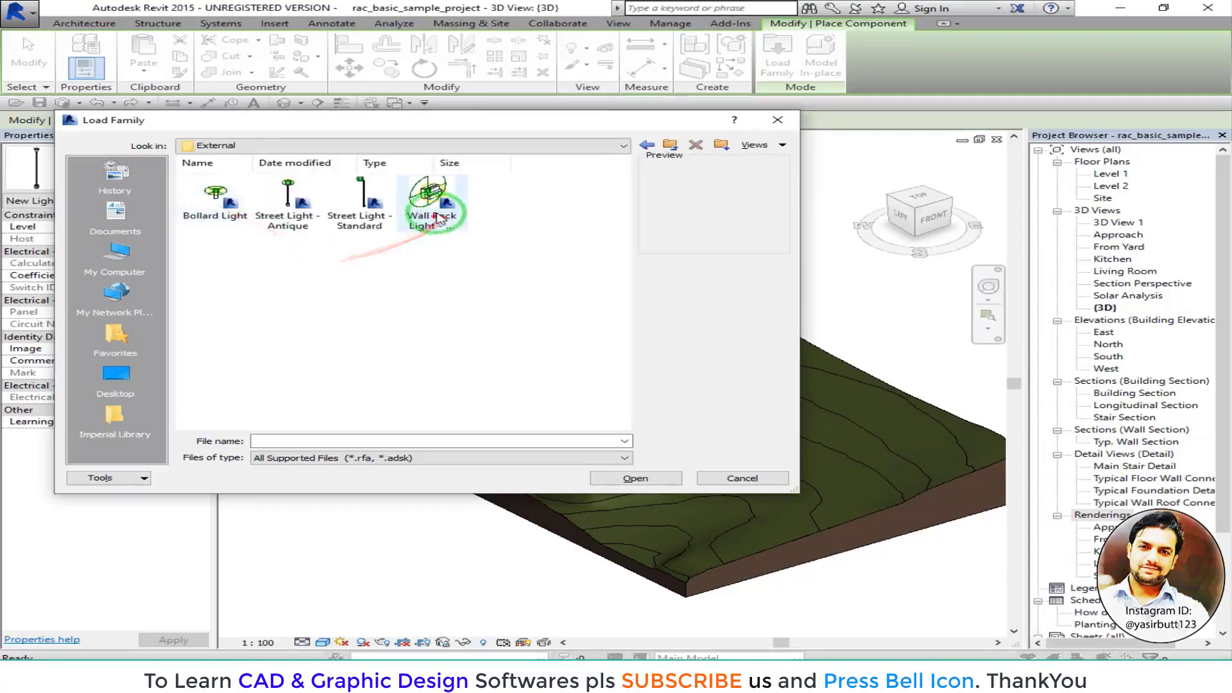
# - Preview the exterior light families and load Street Light - Antique into the project
pyautogui.click(360, 200)
pyautogui.click(288, 199)
pyautogui.click(215, 196)
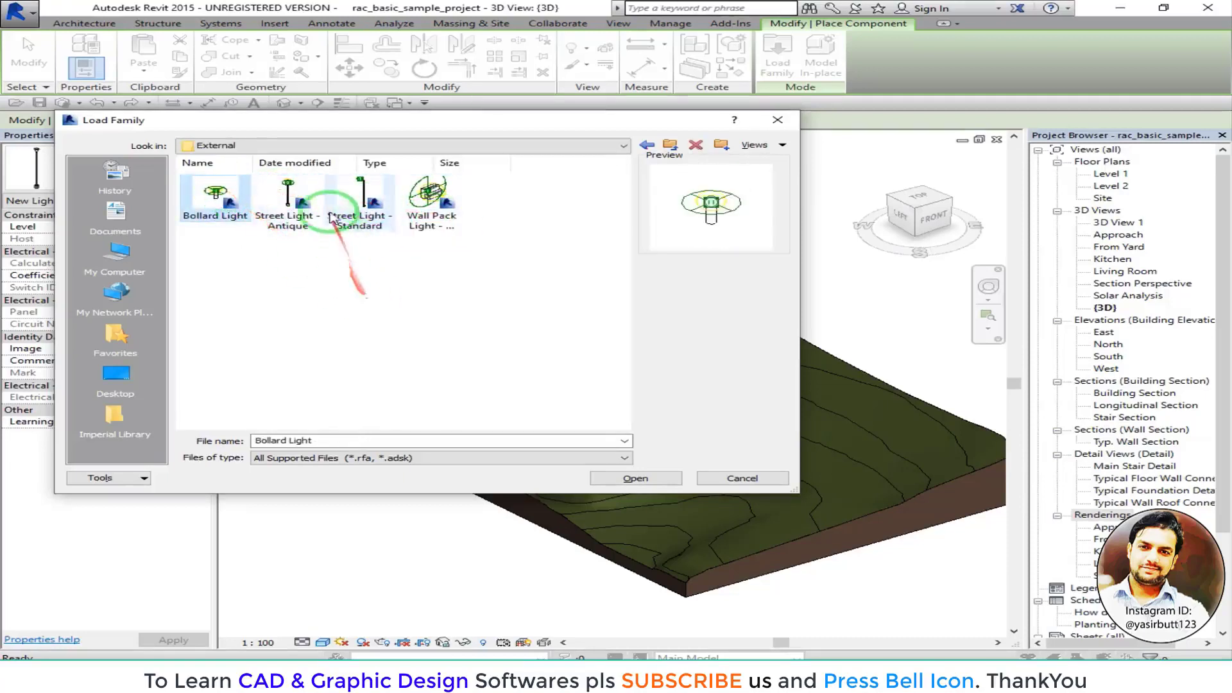
pyautogui.click(288, 201)
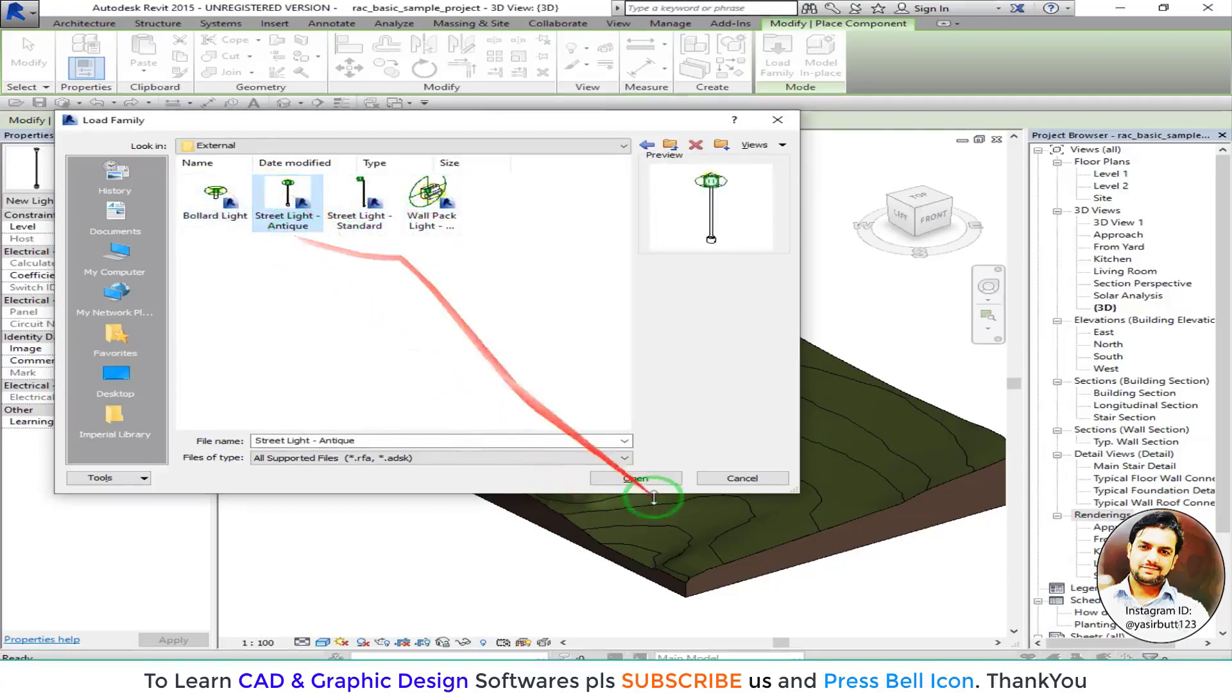
pyautogui.click(621, 477)
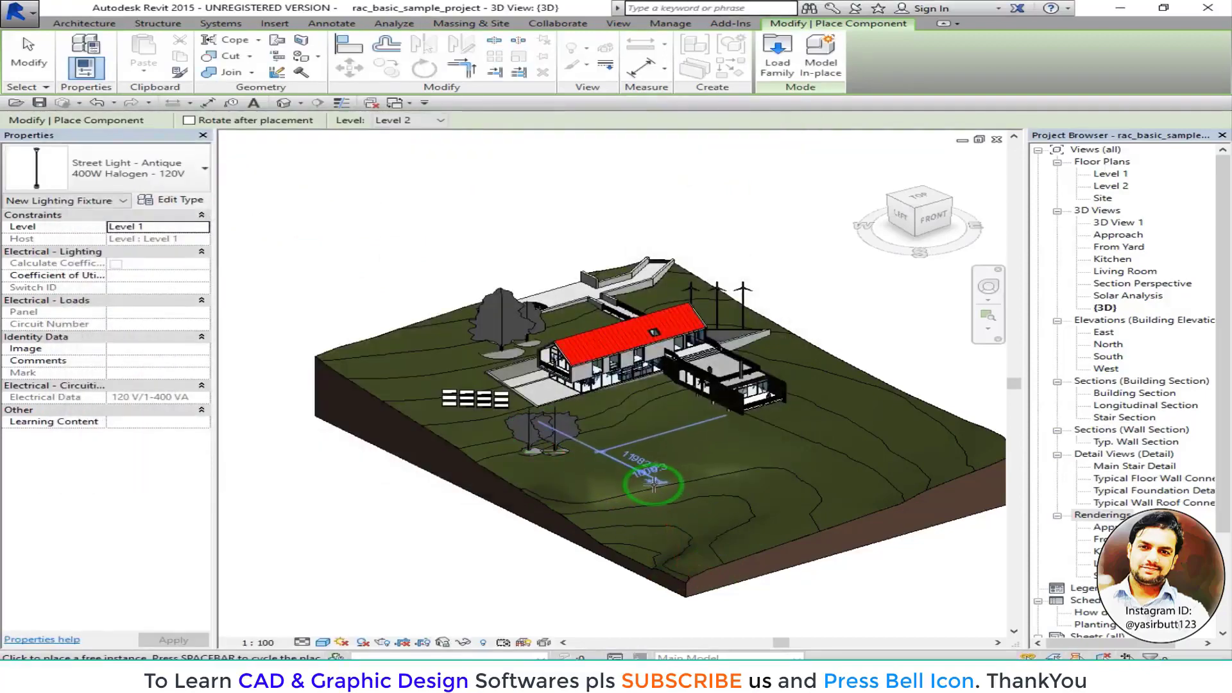
# - Place two Street Light - Antique fixtures on the lawn in front of the house and finish placing
pyautogui.press('alt')
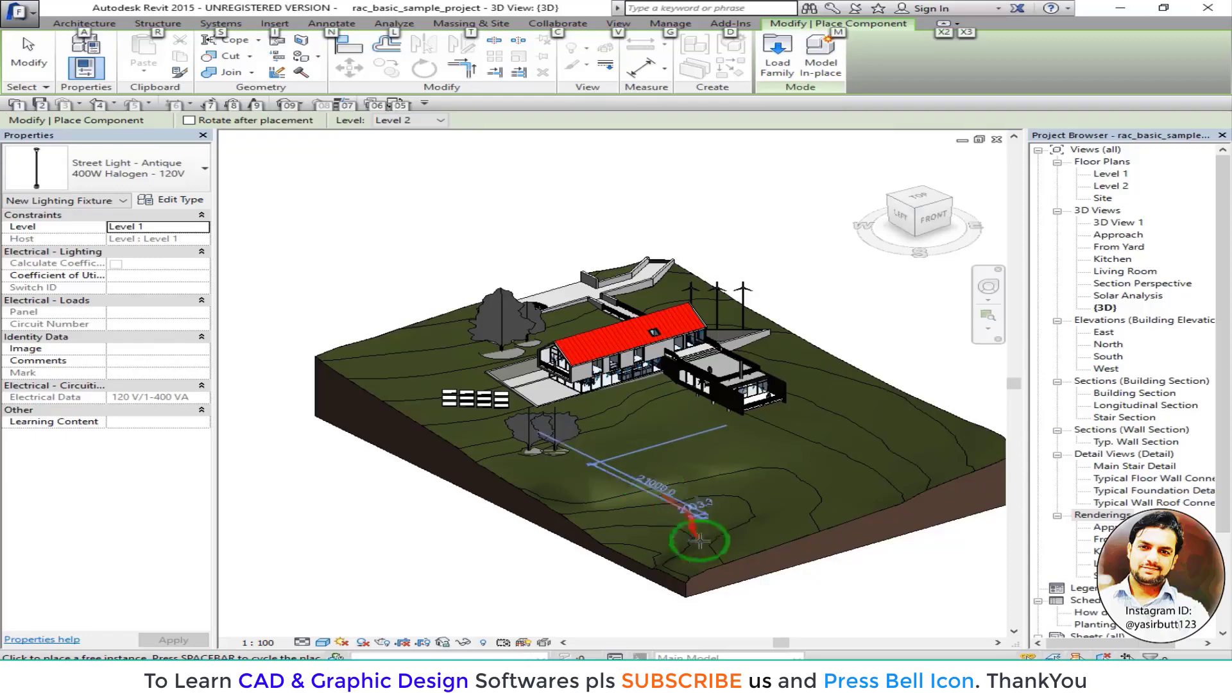
pyautogui.press('alt')
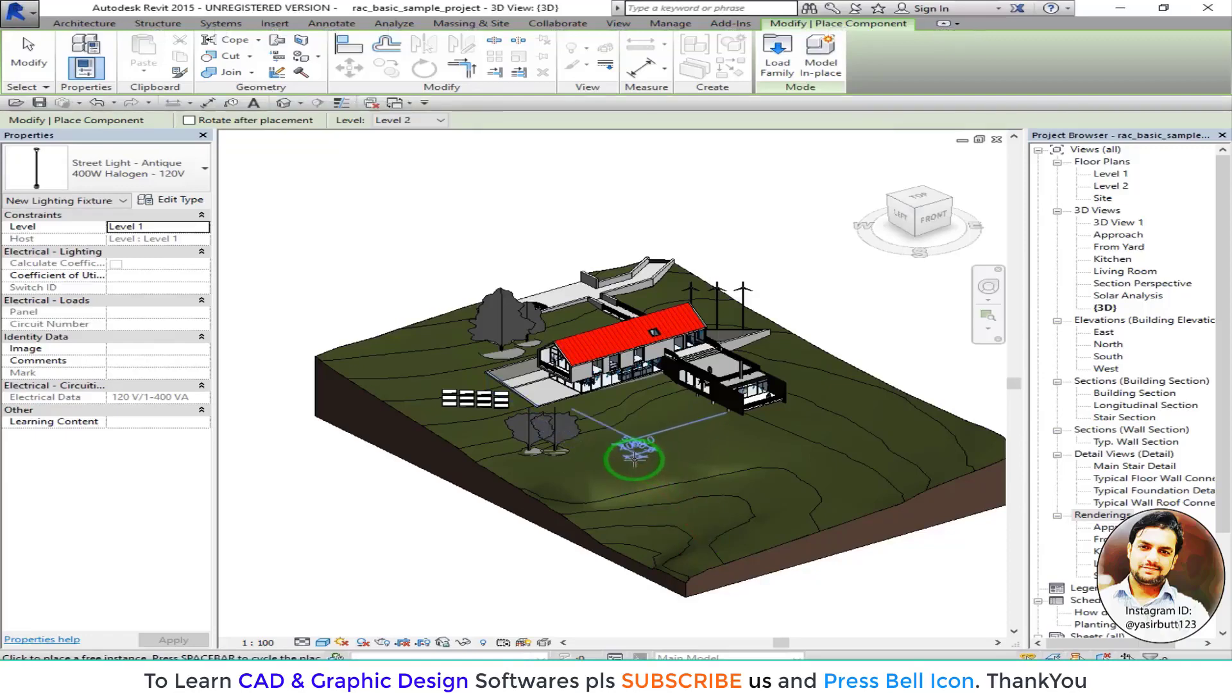
pyautogui.scroll(3, 687, 472)
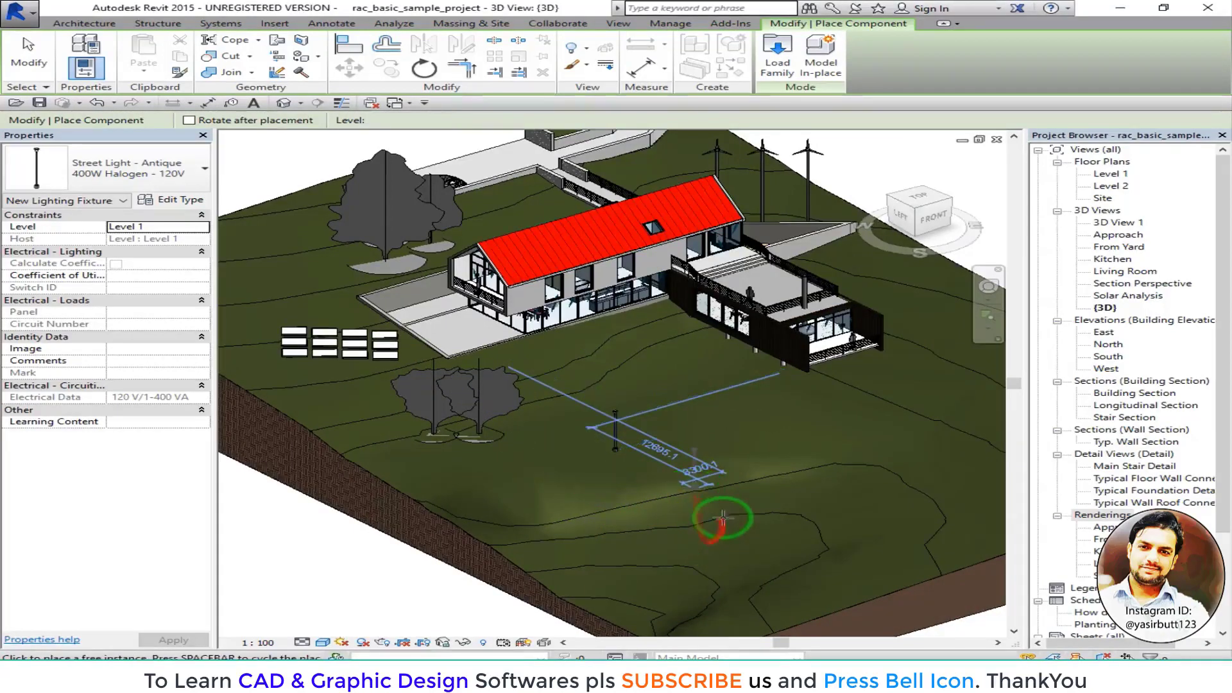
pyautogui.click(696, 492)
pyautogui.moveTo(734, 526); pyautogui.dragTo(687, 531, button='middle')
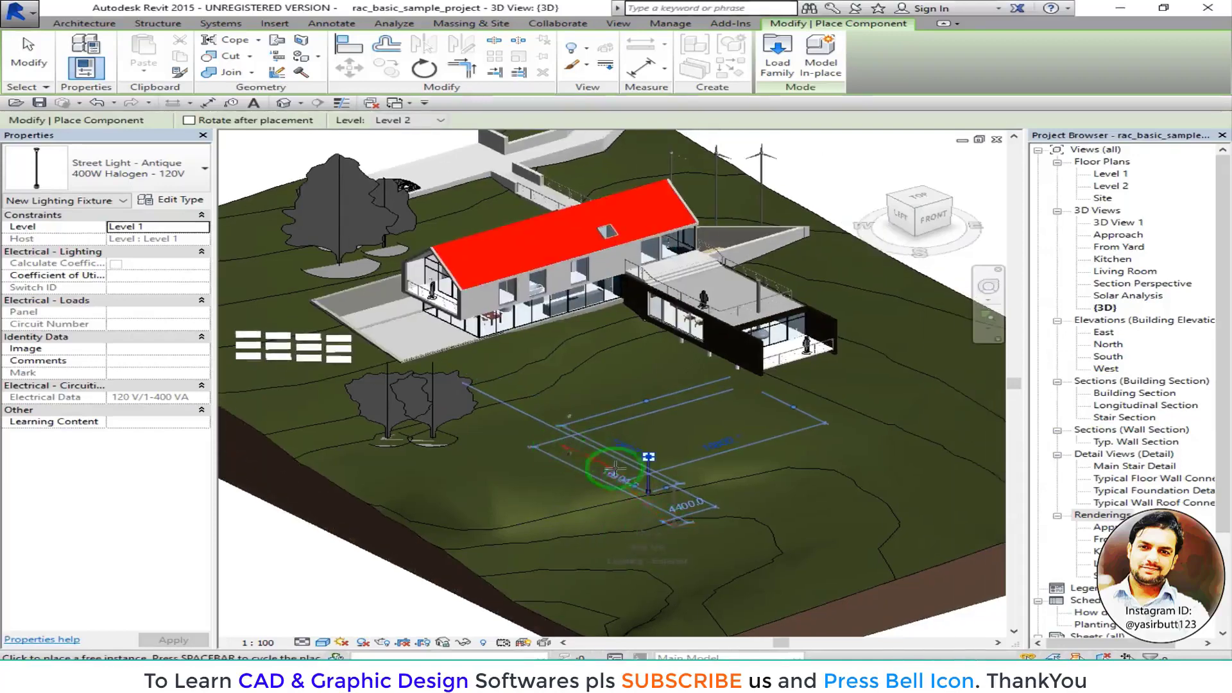
pyautogui.press('Escape')
pyautogui.press('Escape')
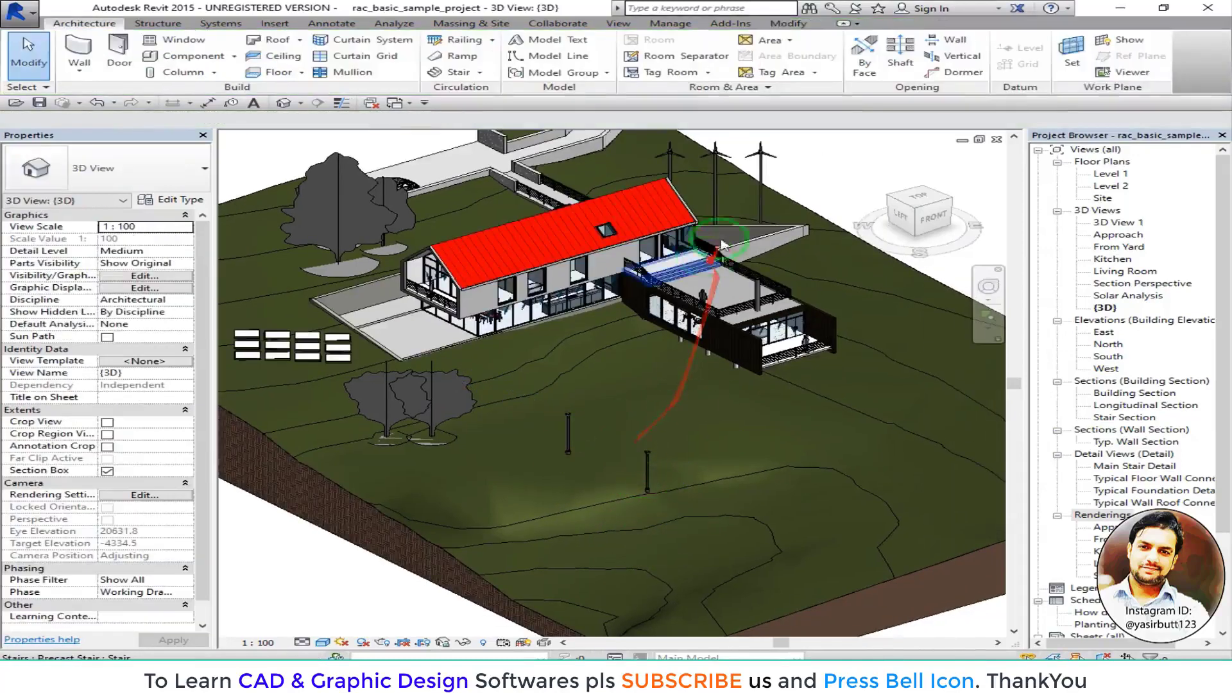
# - Load the Bollard Light family from the External lights folder and place one on the slope below the two front trees
pyautogui.click(235, 56)
pyautogui.click(240, 87)
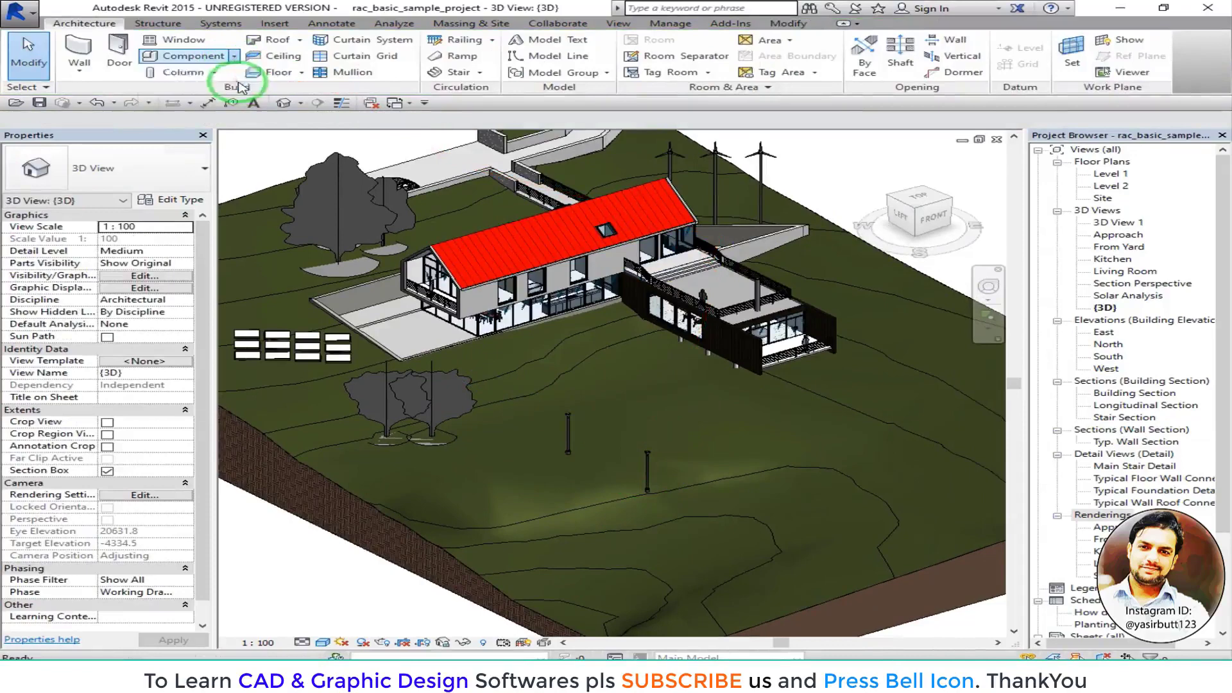
pyautogui.click(777, 55)
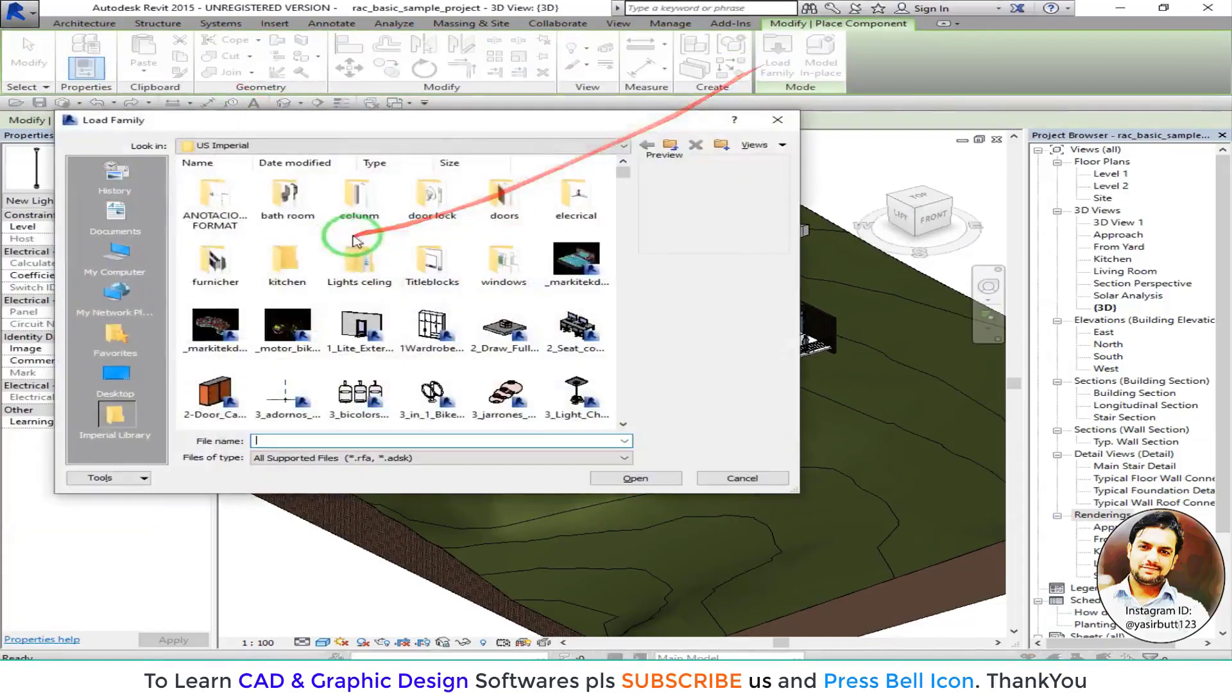
pyautogui.doubleClick(361, 282)
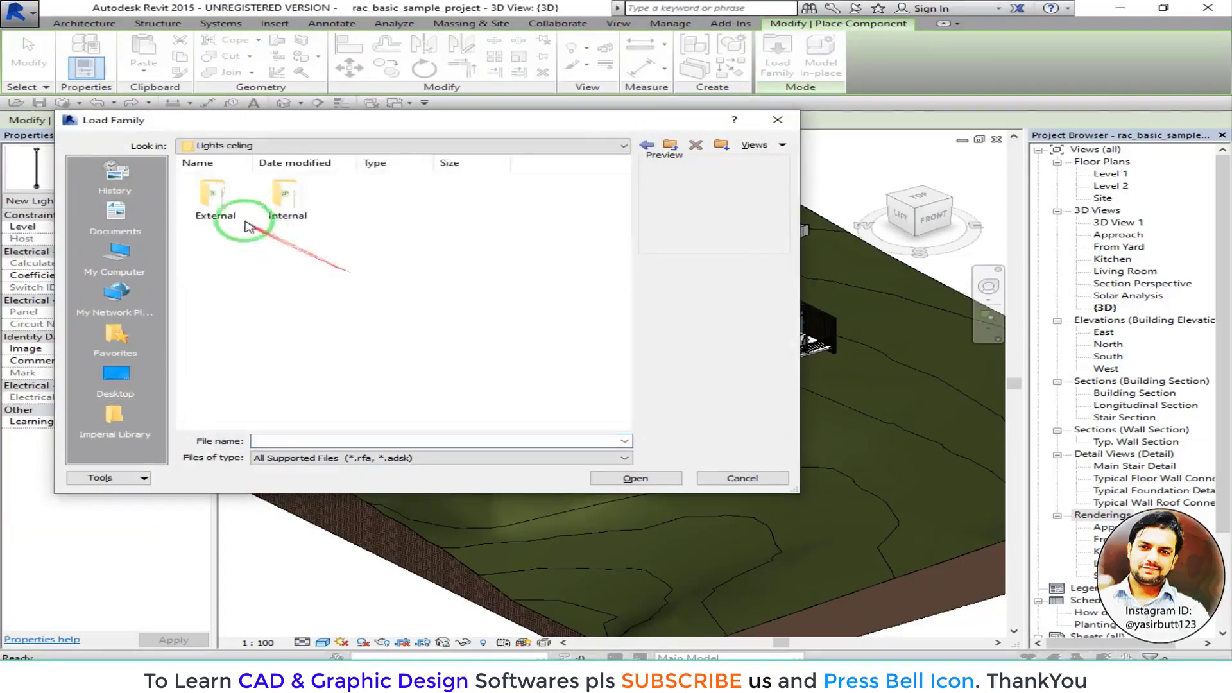
pyautogui.doubleClick(215, 202)
pyautogui.doubleClick(215, 204)
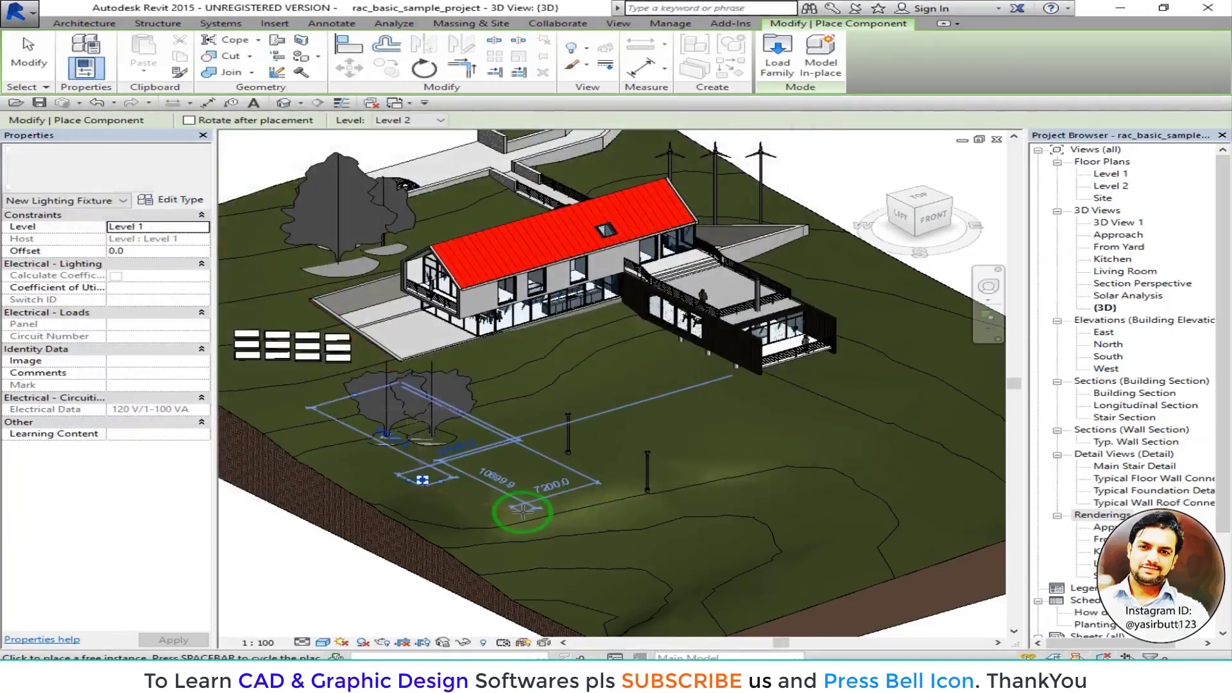
pyautogui.press('Escape')
pyautogui.press('Escape')
# - Reopen the rendering settings, set the quality to Draft and render the region with the artificial lights
pyautogui.moveTo(607, 469)
pyautogui.keyDown('shift'); pyautogui.mouseDown(button='middle')
pyautogui.moveTo(578, 472)
pyautogui.moveTo(581, 503)
pyautogui.moveTo(584, 466)
pyautogui.moveTo(596, 484)
pyautogui.moveTo(621, 481)
pyautogui.mouseUp(button='middle'); pyautogui.keyUp('shift')
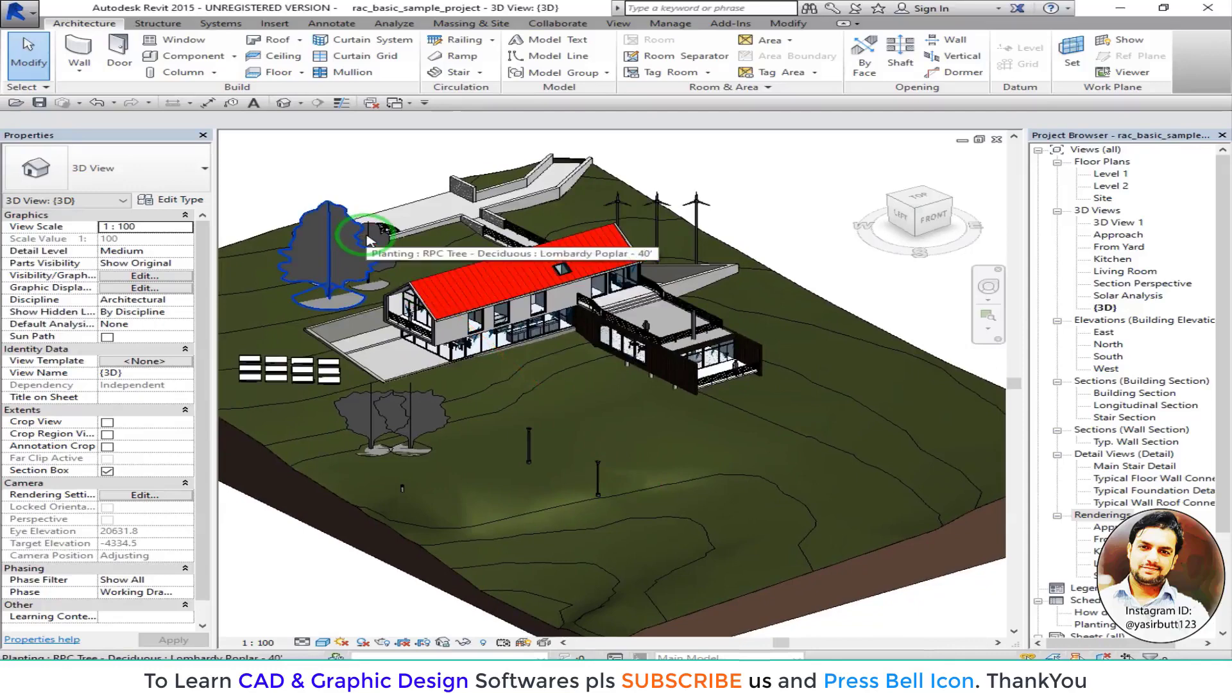
pyautogui.press('r')
pyautogui.press('r')
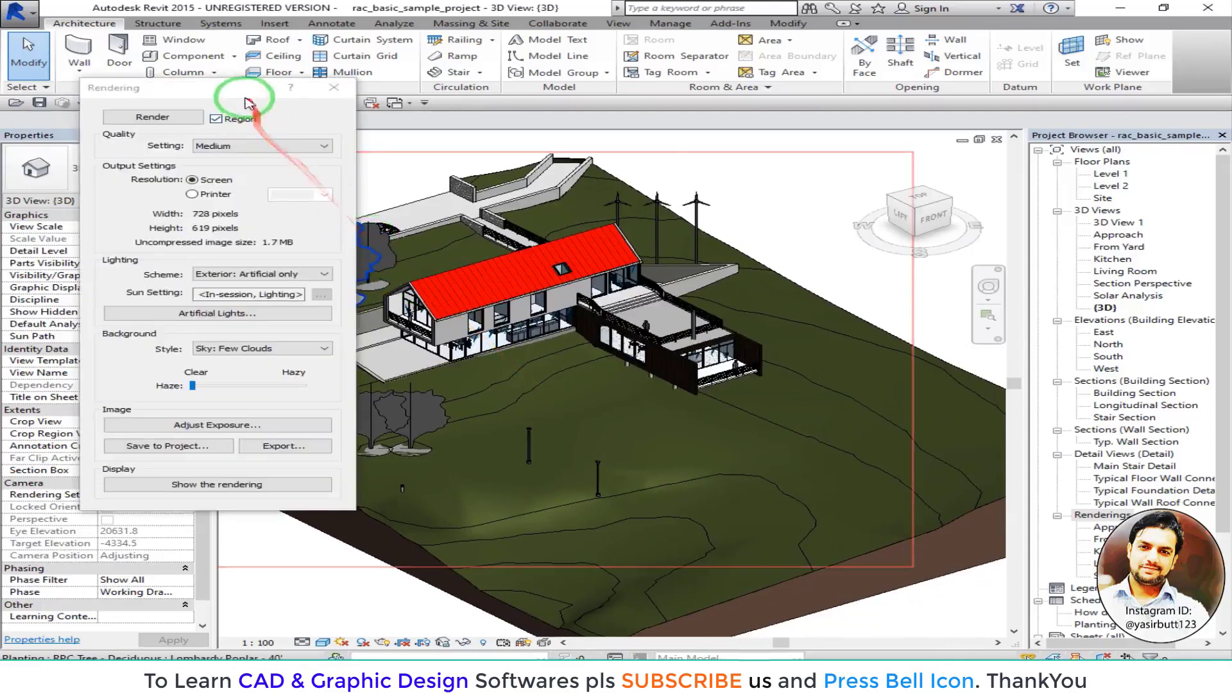
pyautogui.moveTo(244, 87); pyautogui.dragTo(188, 64)
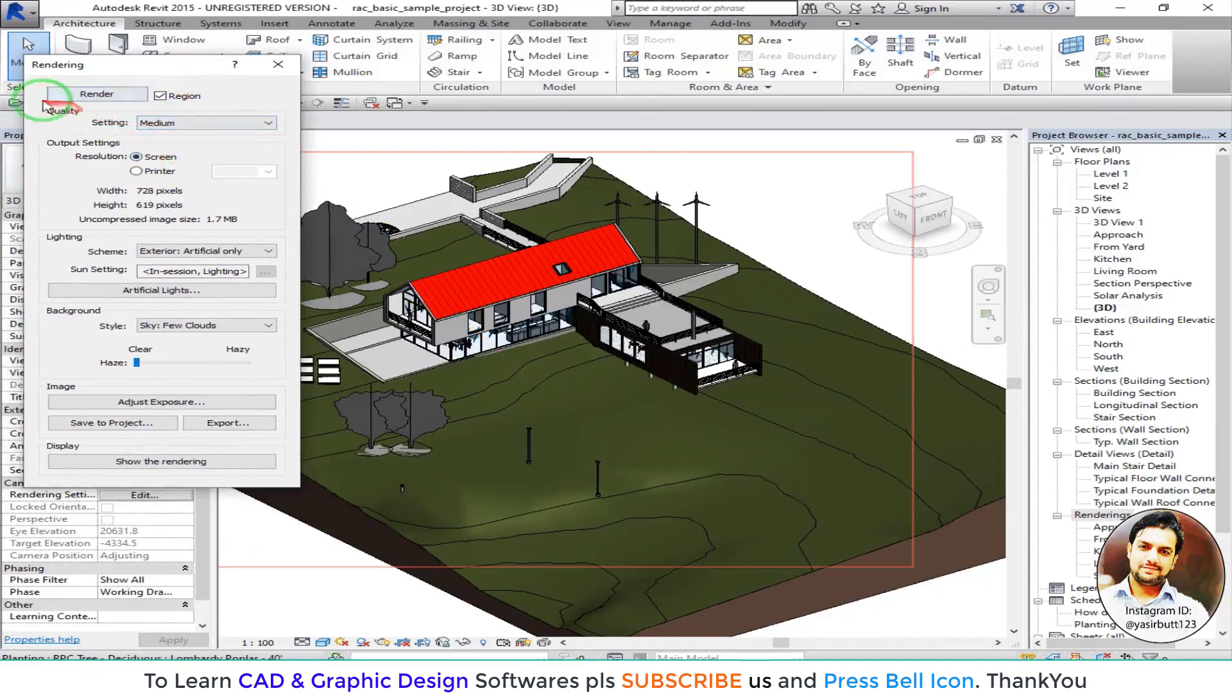
pyautogui.click(168, 123)
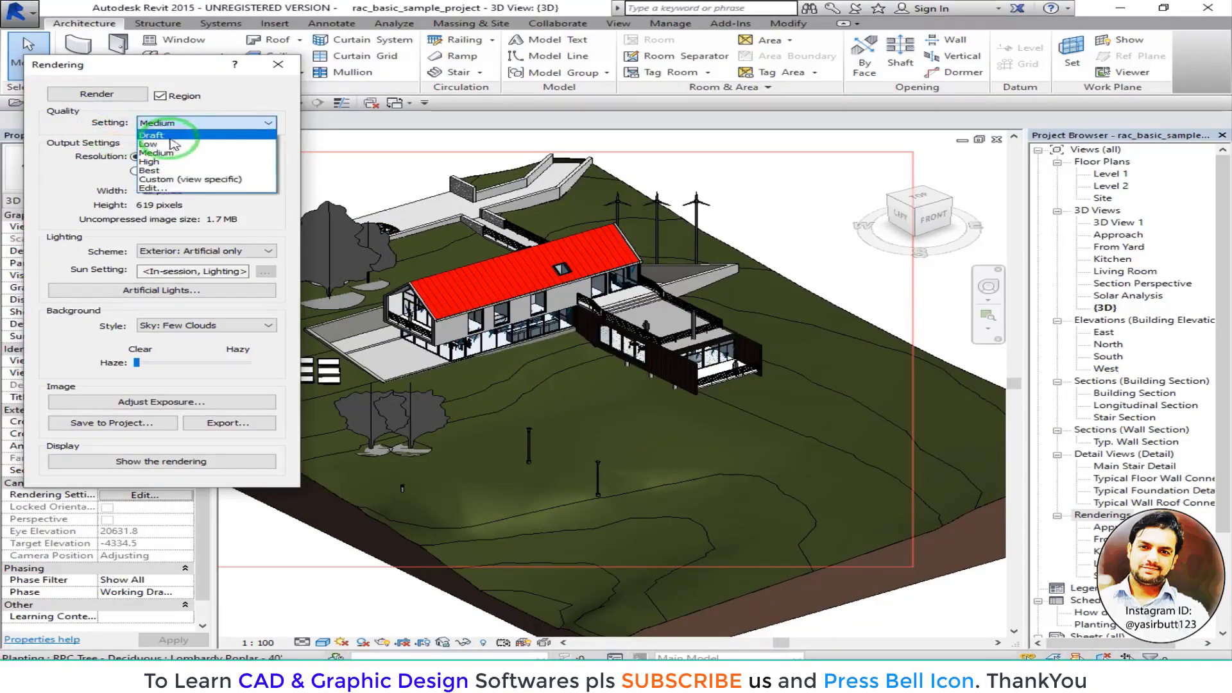
pyautogui.click(175, 135)
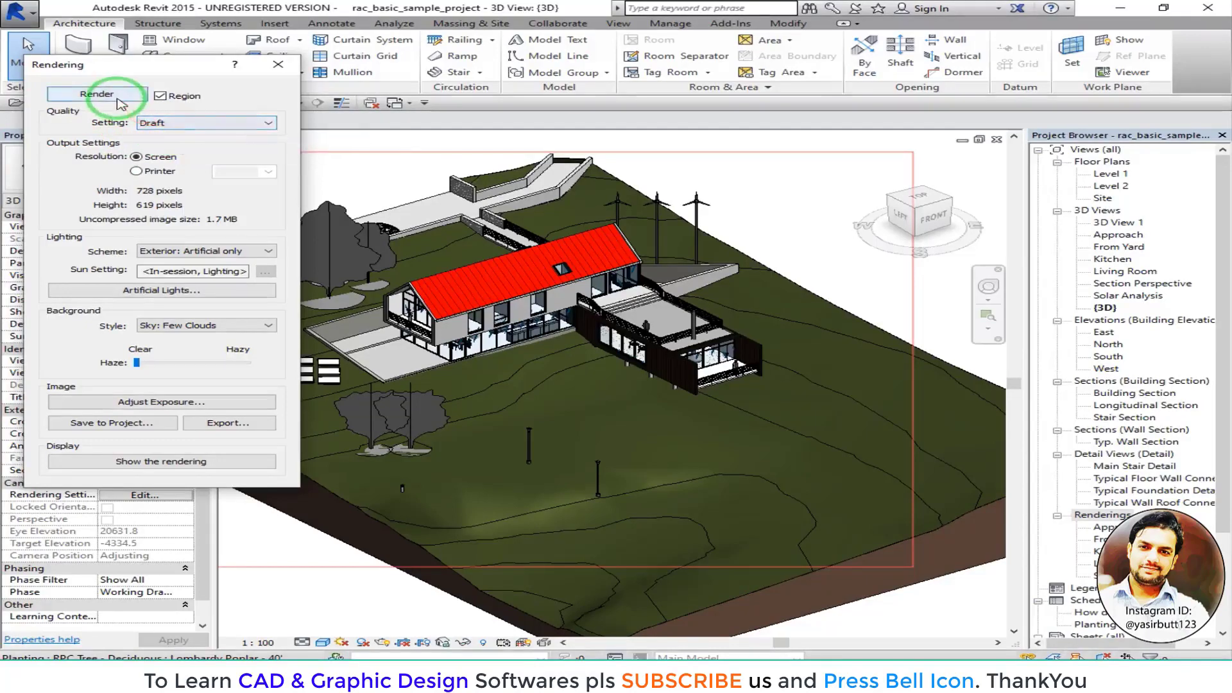
pyautogui.click(116, 97)
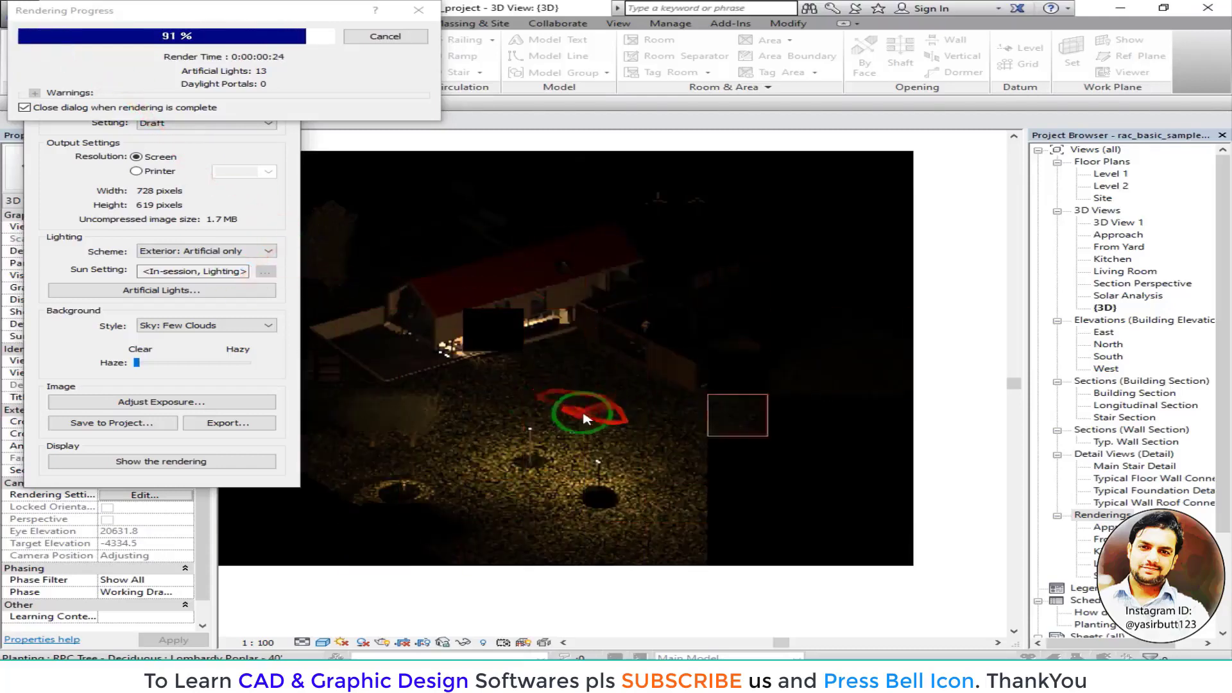
# - Switch the lighting scheme to Exterior: Sun only, render the region again and inspect the image around the house
pyautogui.click(241, 254)
pyautogui.click(197, 260)
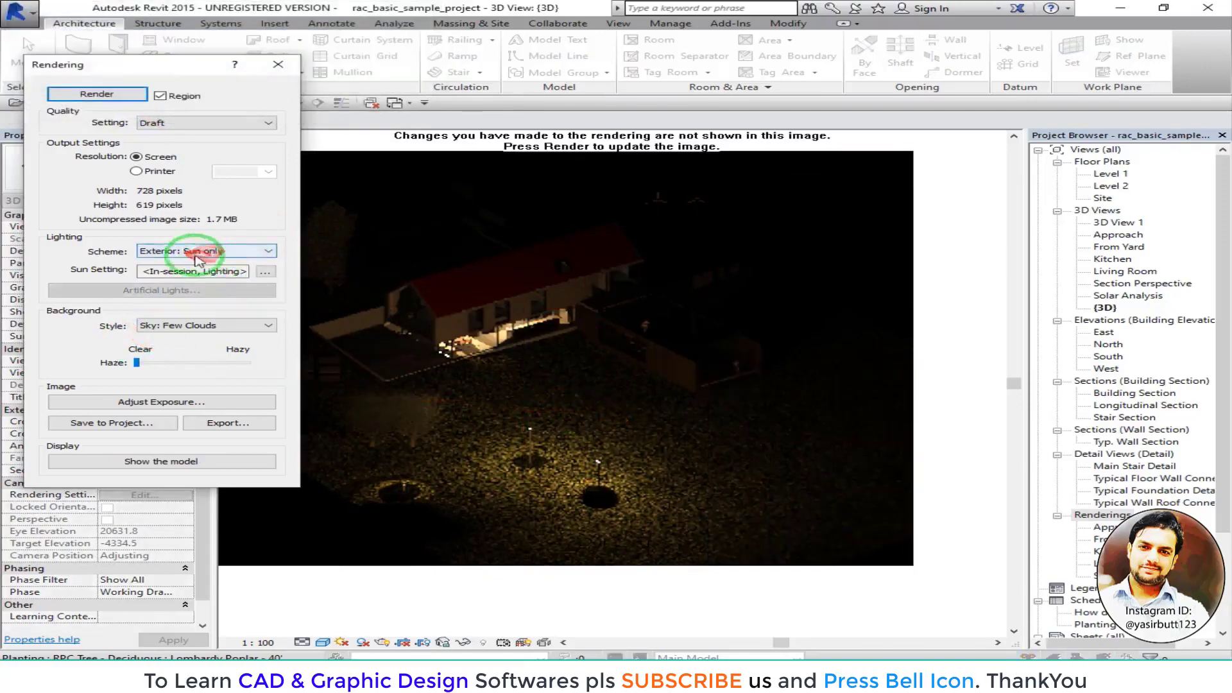
pyautogui.click(106, 95)
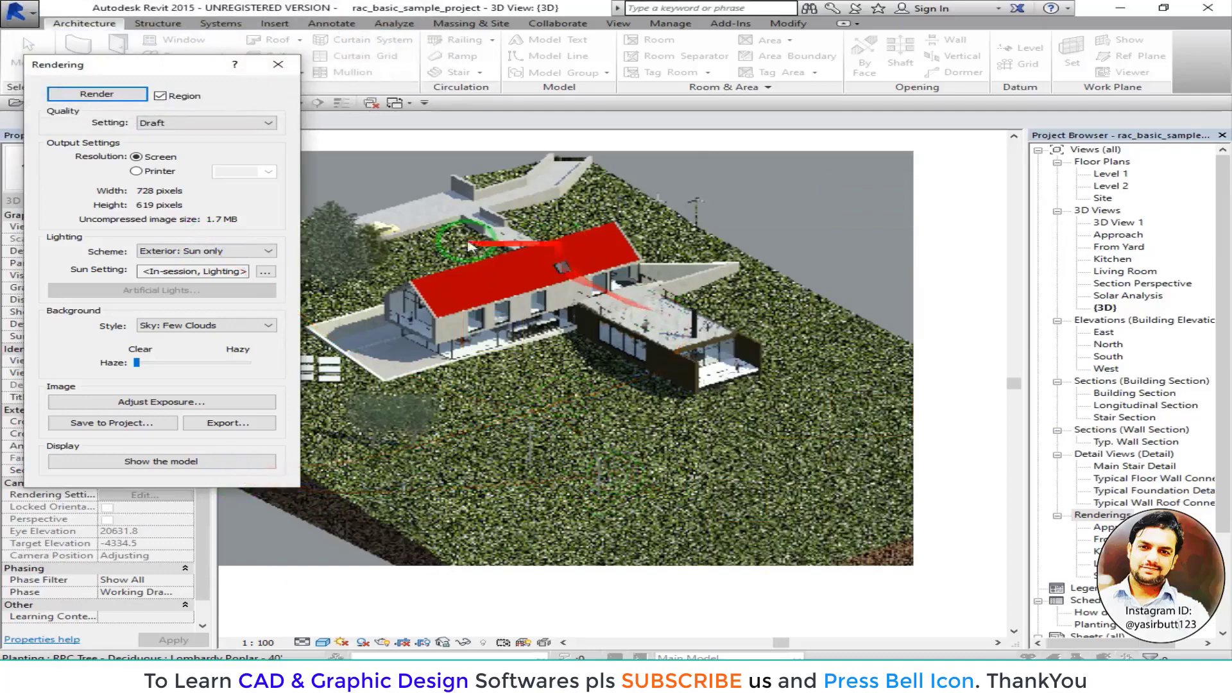
pyautogui.scroll(3, 530, 300)
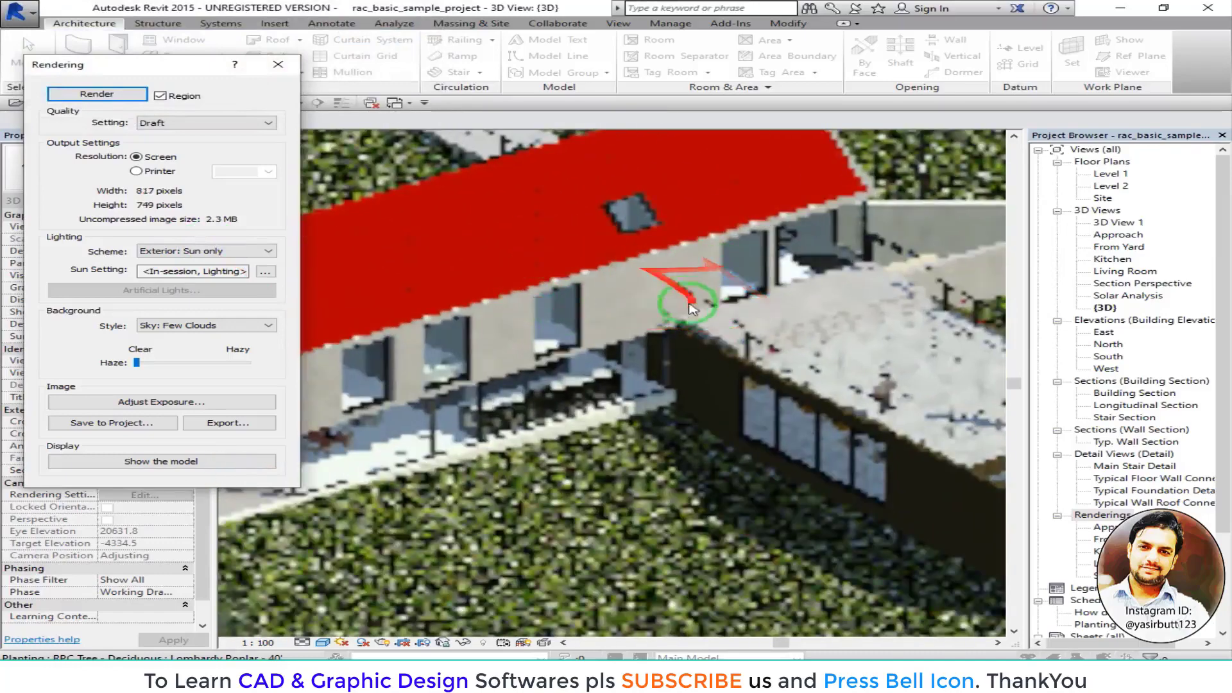
pyautogui.scroll(-2, 681, 401)
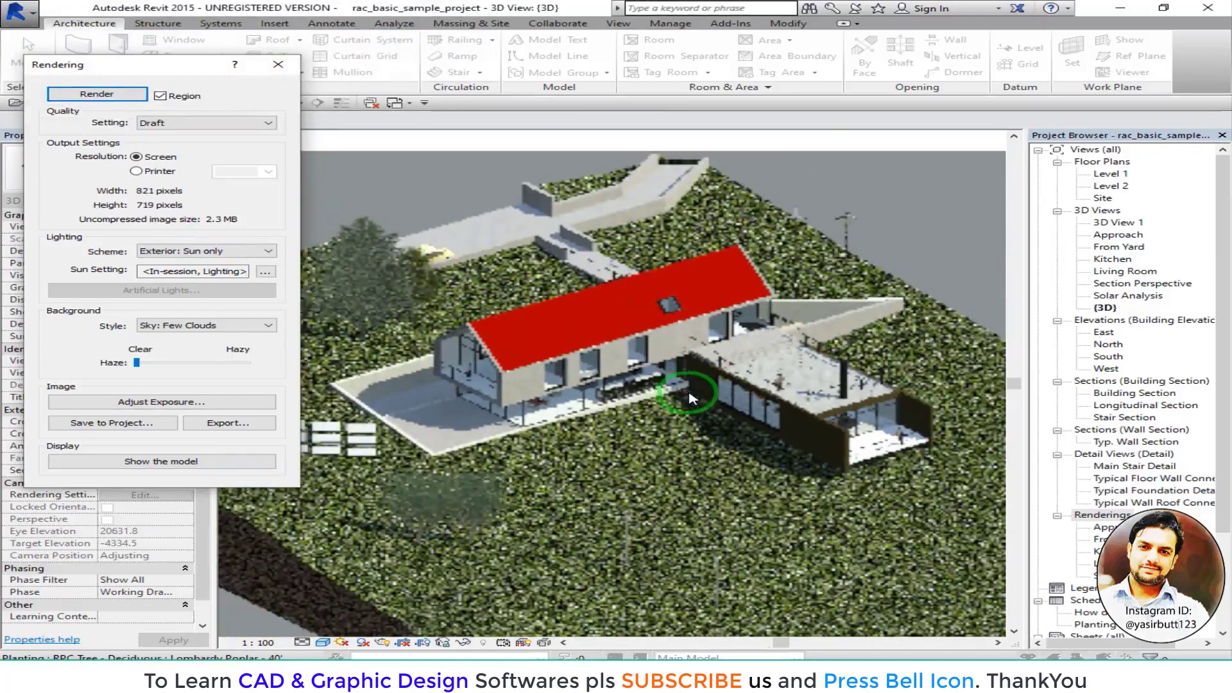
pyautogui.moveTo(700, 402); pyautogui.dragTo(653, 399, button='middle')
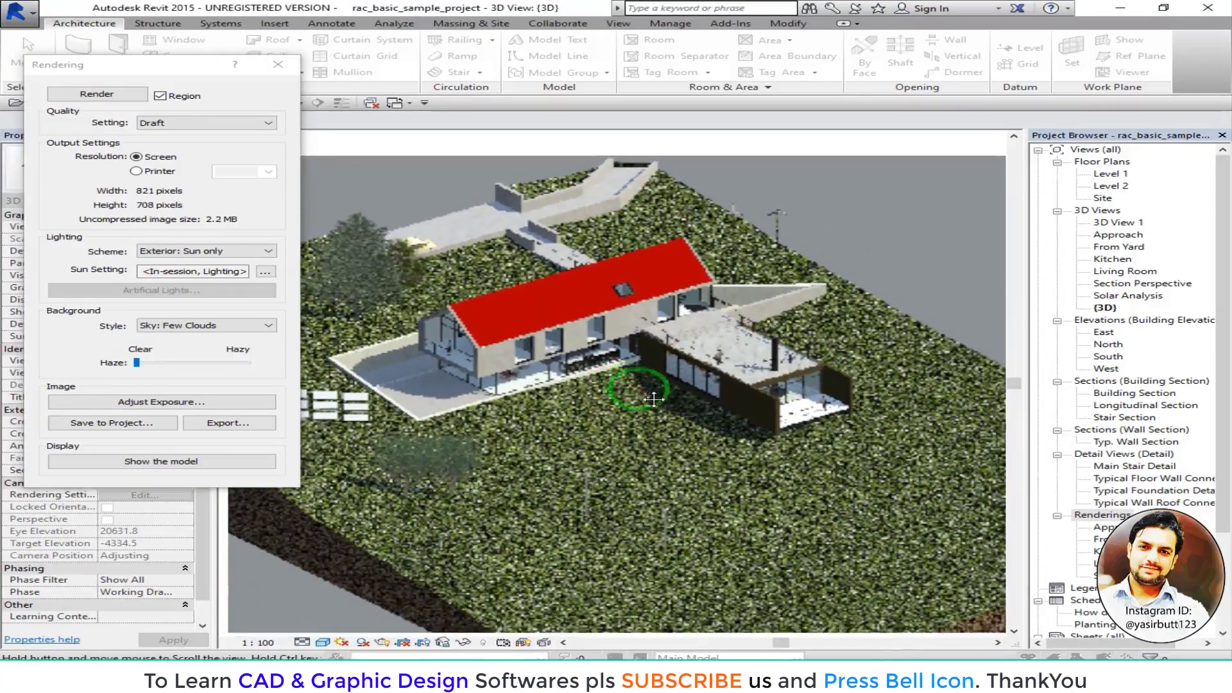
# - Set the render quality to Medium, and after that to Custom (view specific)
pyautogui.click(187, 122)
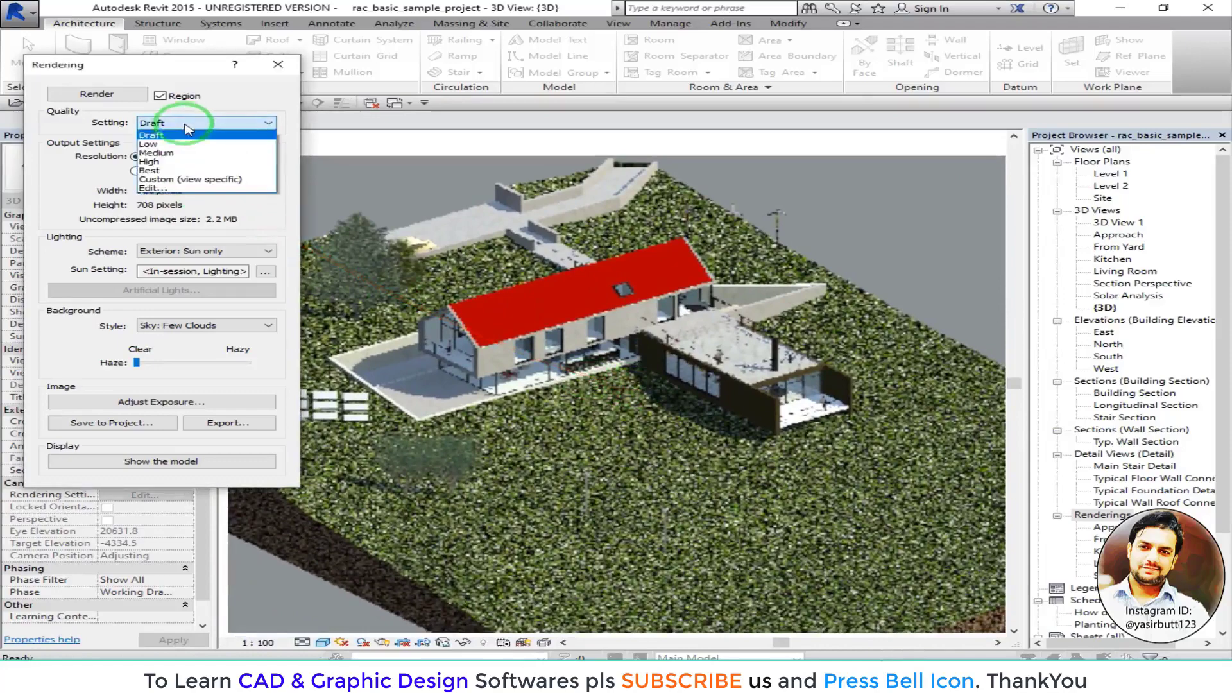
pyautogui.click(160, 154)
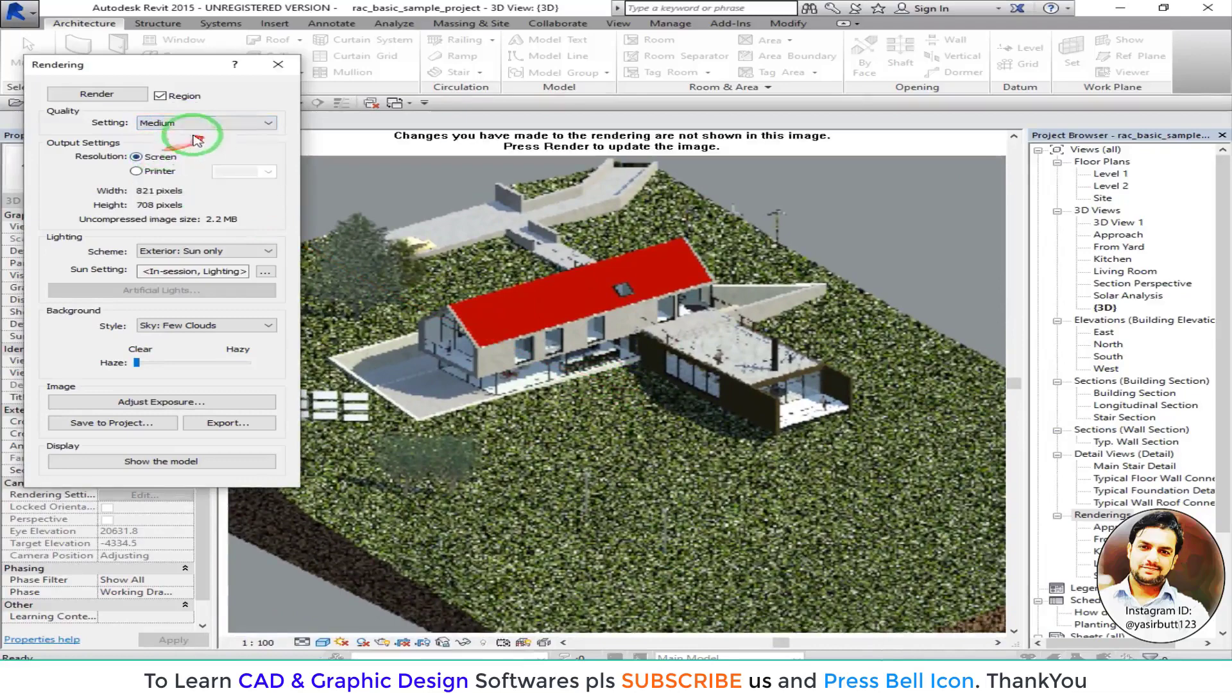
pyautogui.click(181, 125)
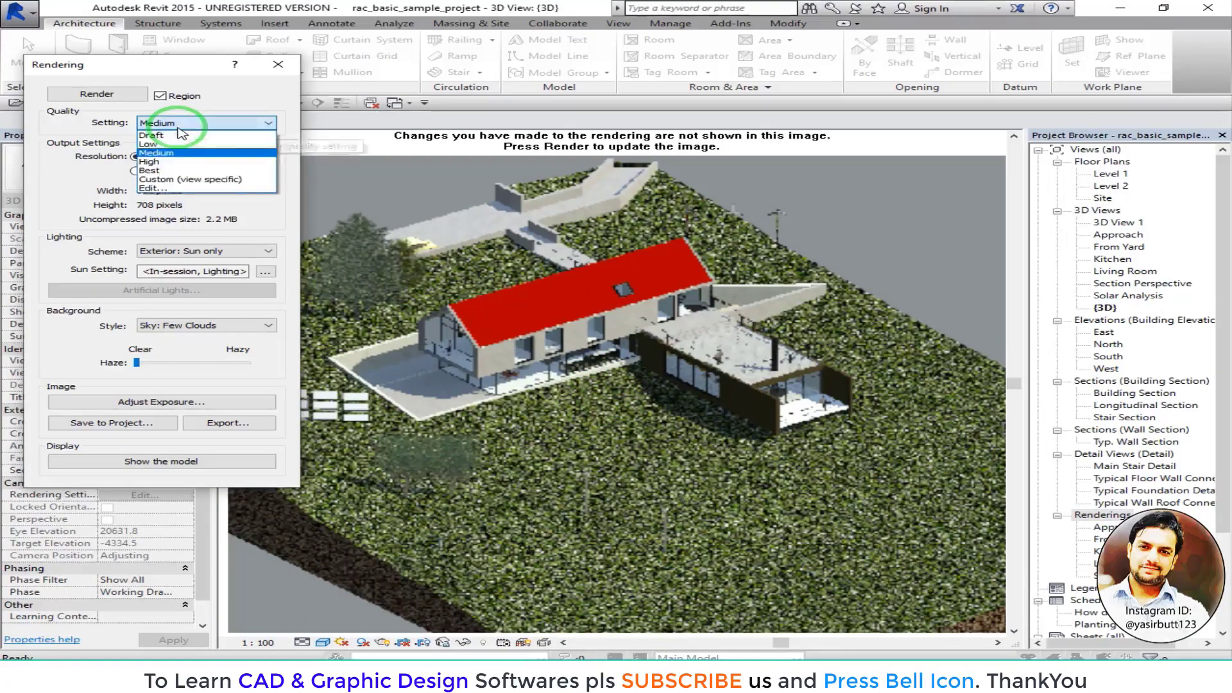
pyautogui.click(179, 180)
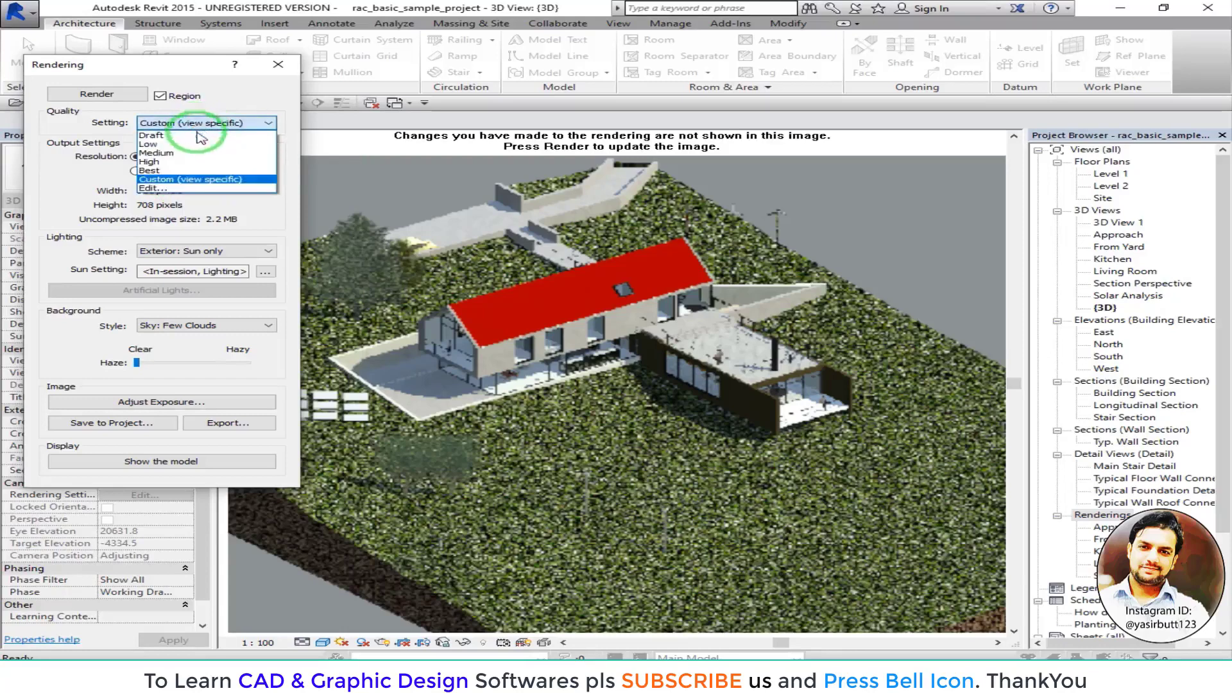
# - Open the detailed render quality settings of the Custom (view specific) quality for review and close them without changes
pyautogui.click(179, 192)
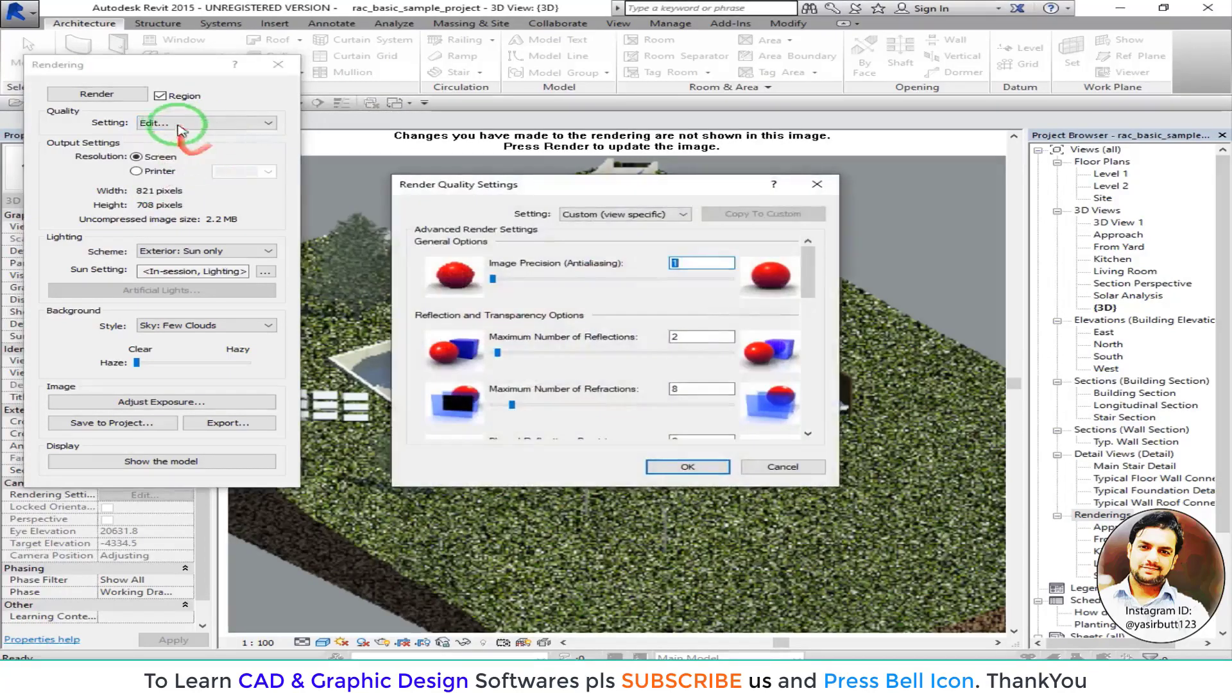
pyautogui.moveTo(565, 186); pyautogui.dragTo(374, 161)
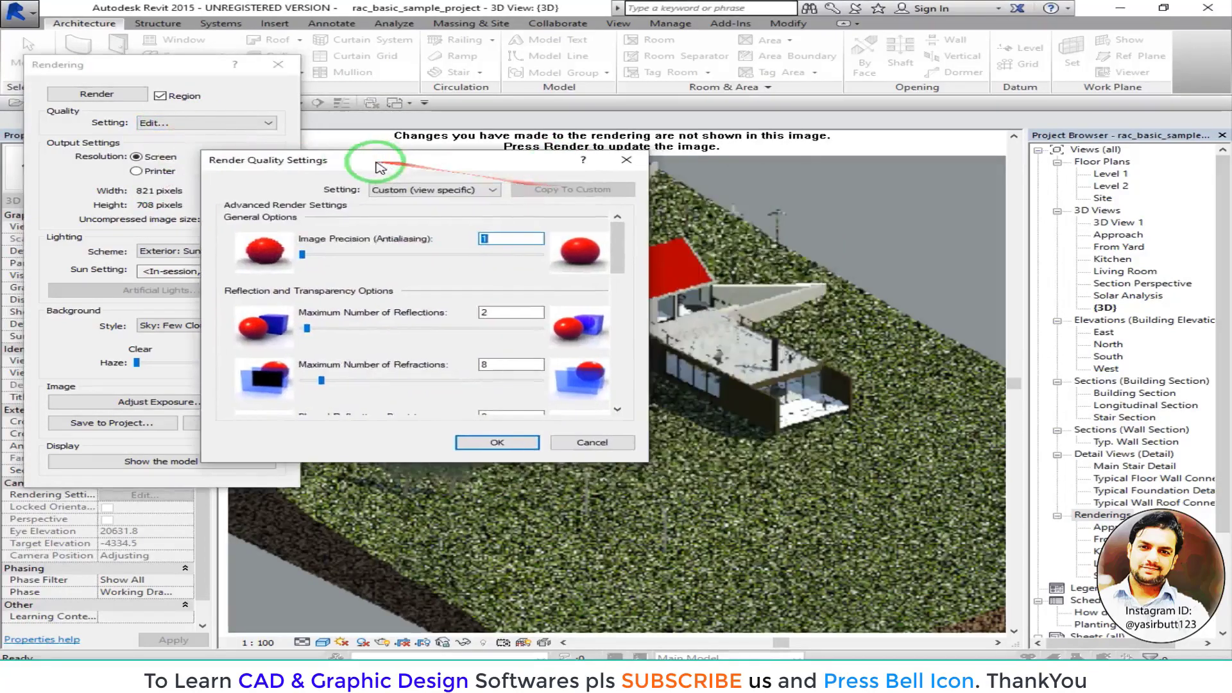
pyautogui.click(627, 160)
# - Set the render quality to Medium and render the region with the Exterior: Sun only scheme
pyautogui.click(205, 123)
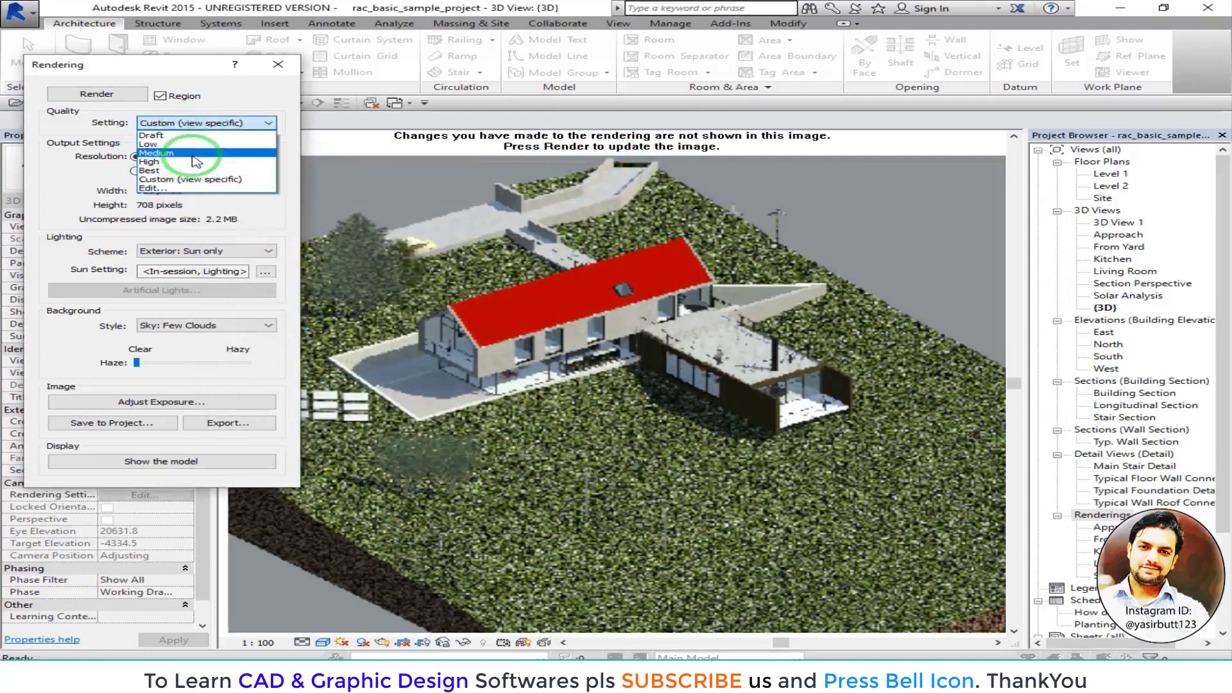
pyautogui.click(196, 154)
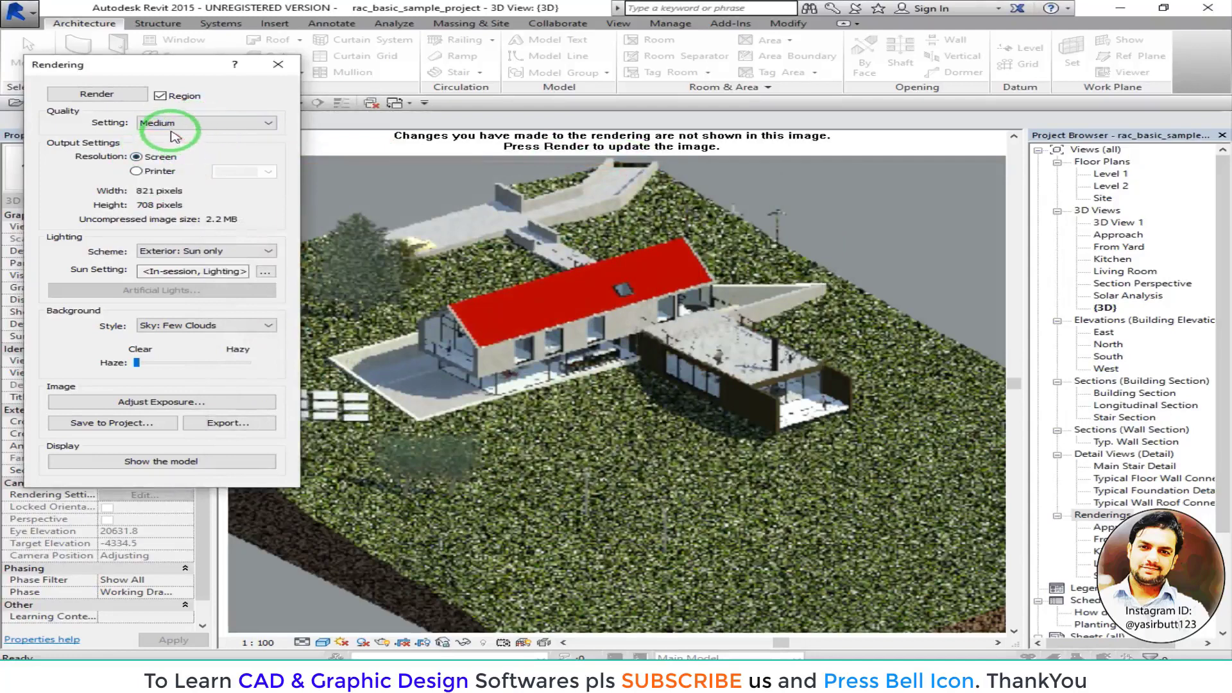
pyautogui.click(98, 94)
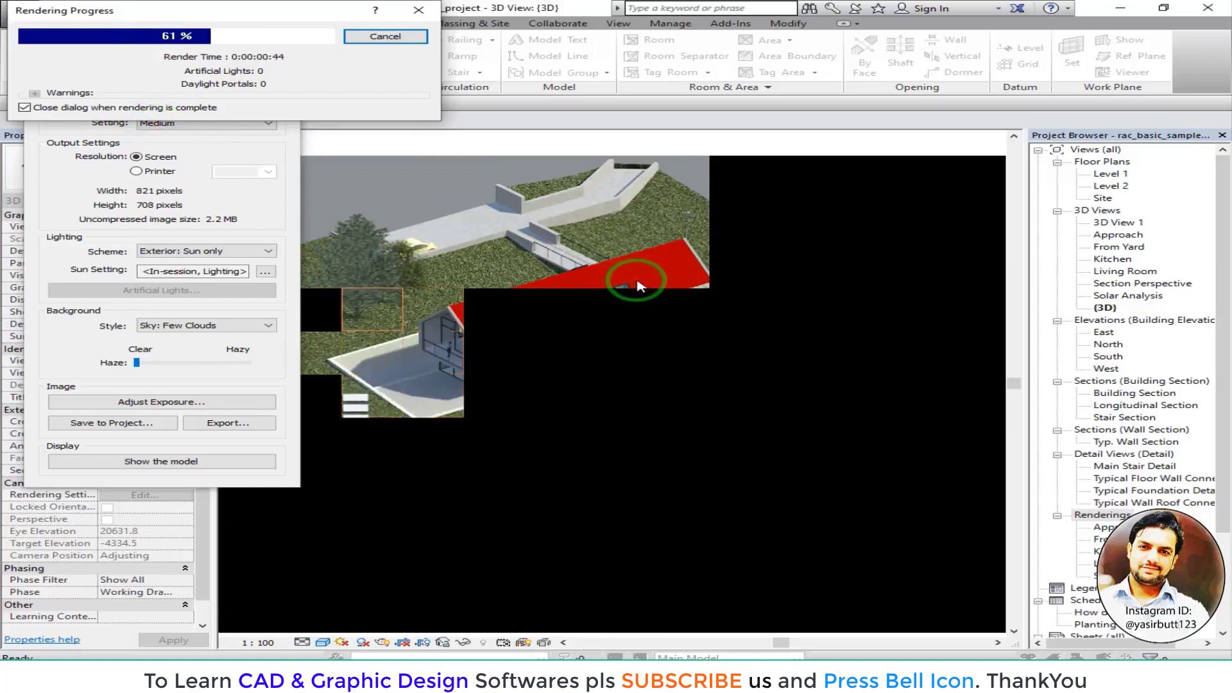
pyautogui.moveTo(639, 287); pyautogui.dragTo(405, 379)
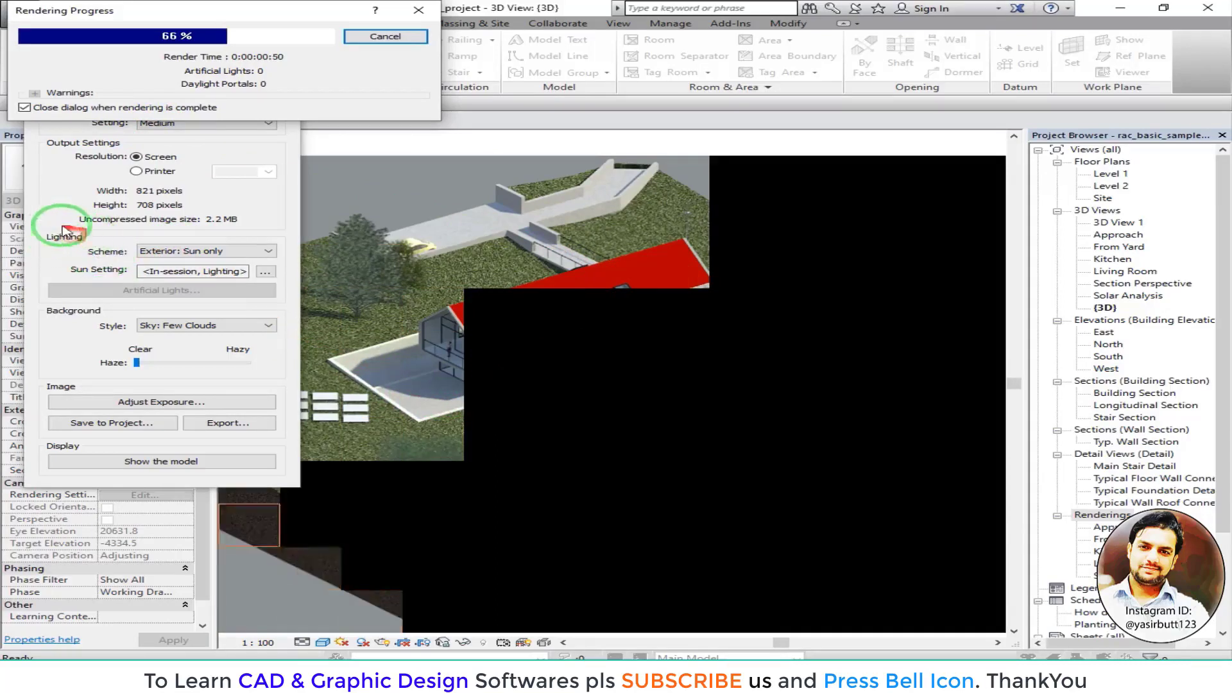
pyautogui.moveTo(49, 239); pyautogui.dragTo(87, 249)
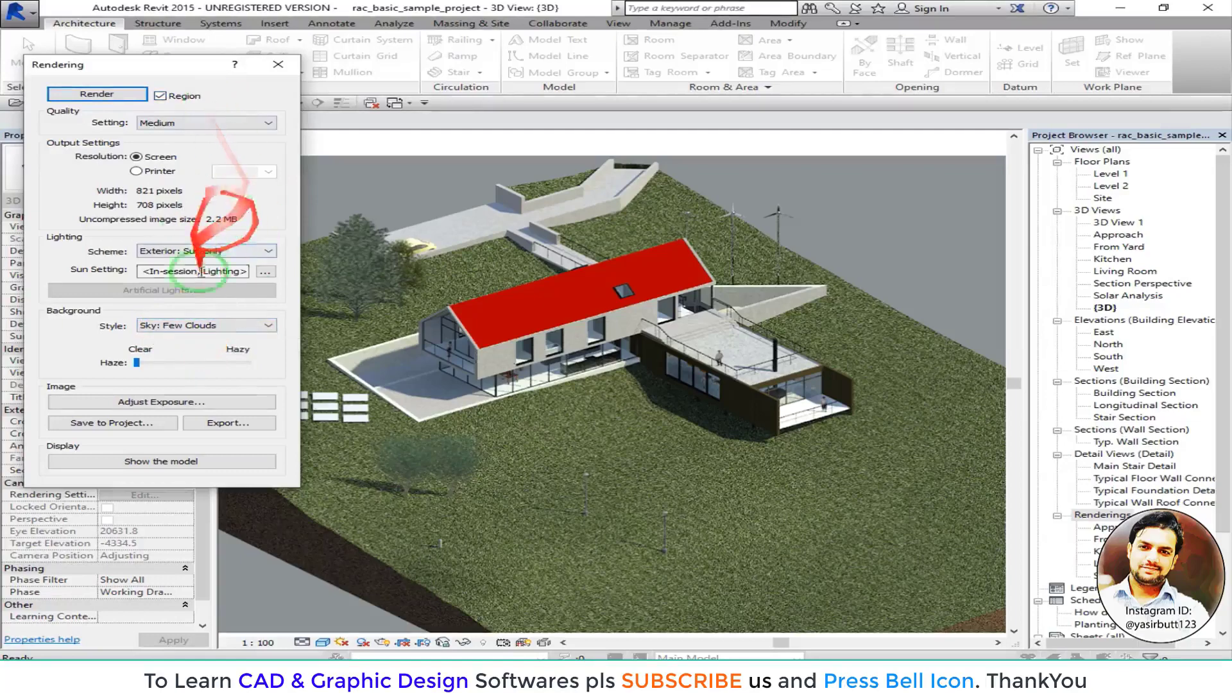
# - Examine the rendered image around the house, switching the display between the model and the rendering to compare them
pyautogui.scroll(2, 577, 341)
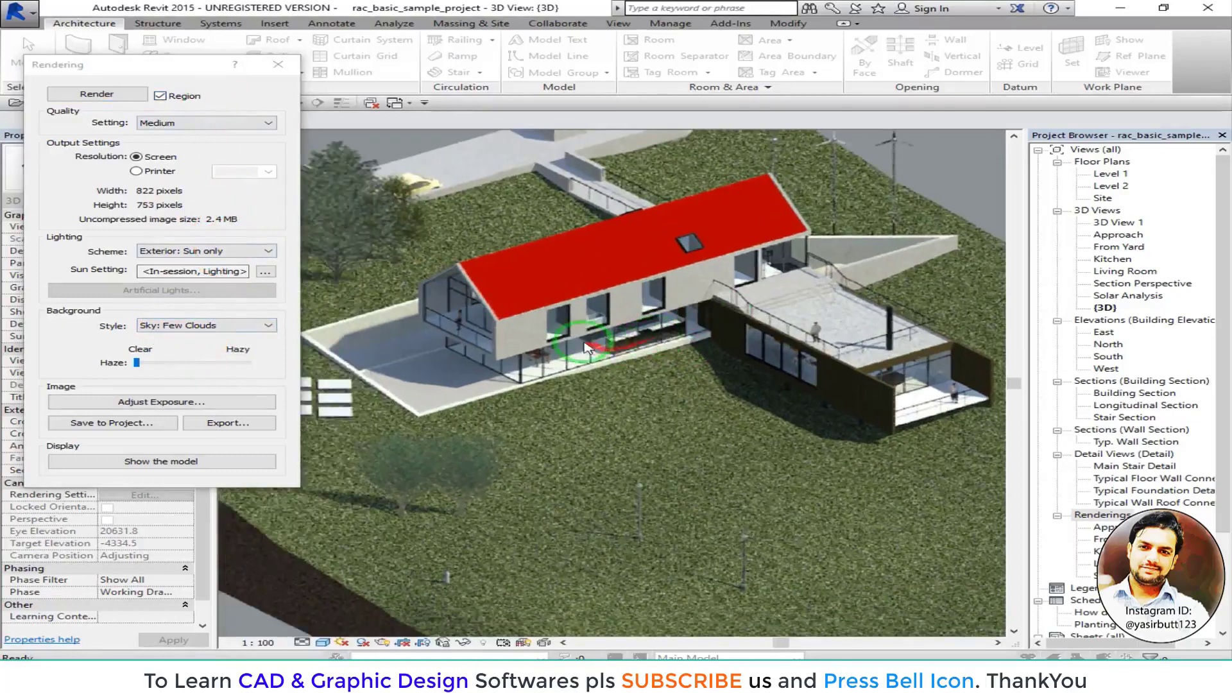
pyautogui.scroll(-1, 585, 347)
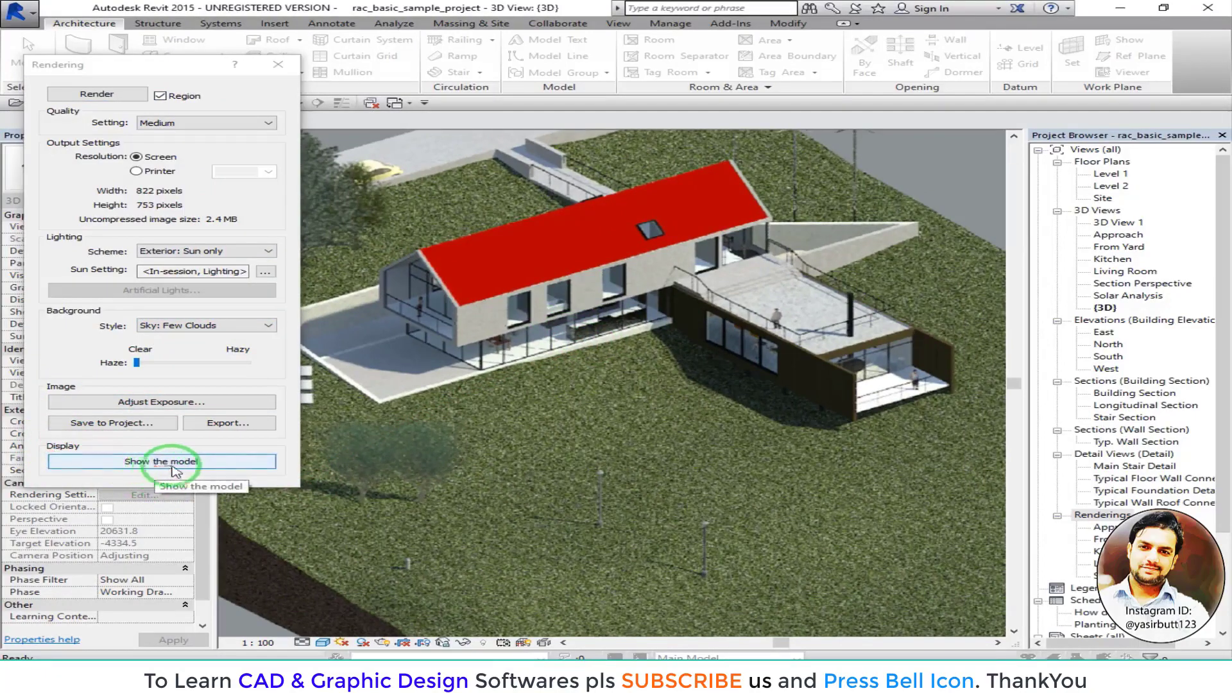
pyautogui.click(219, 467)
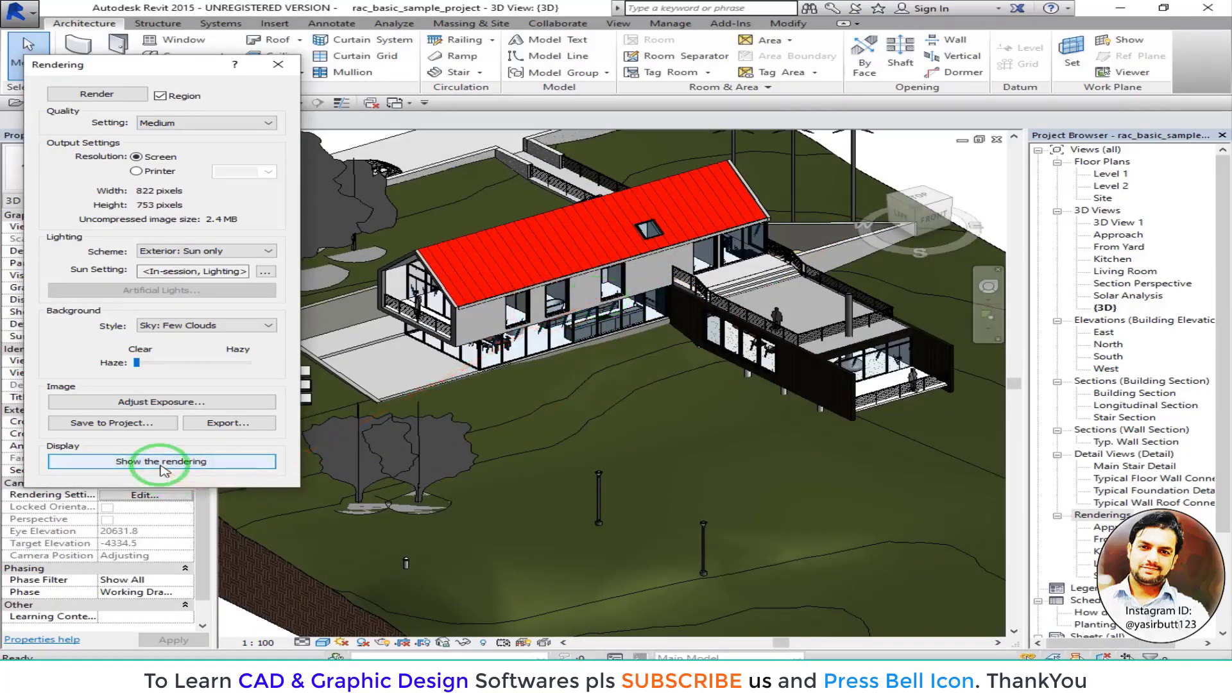
pyautogui.click(214, 465)
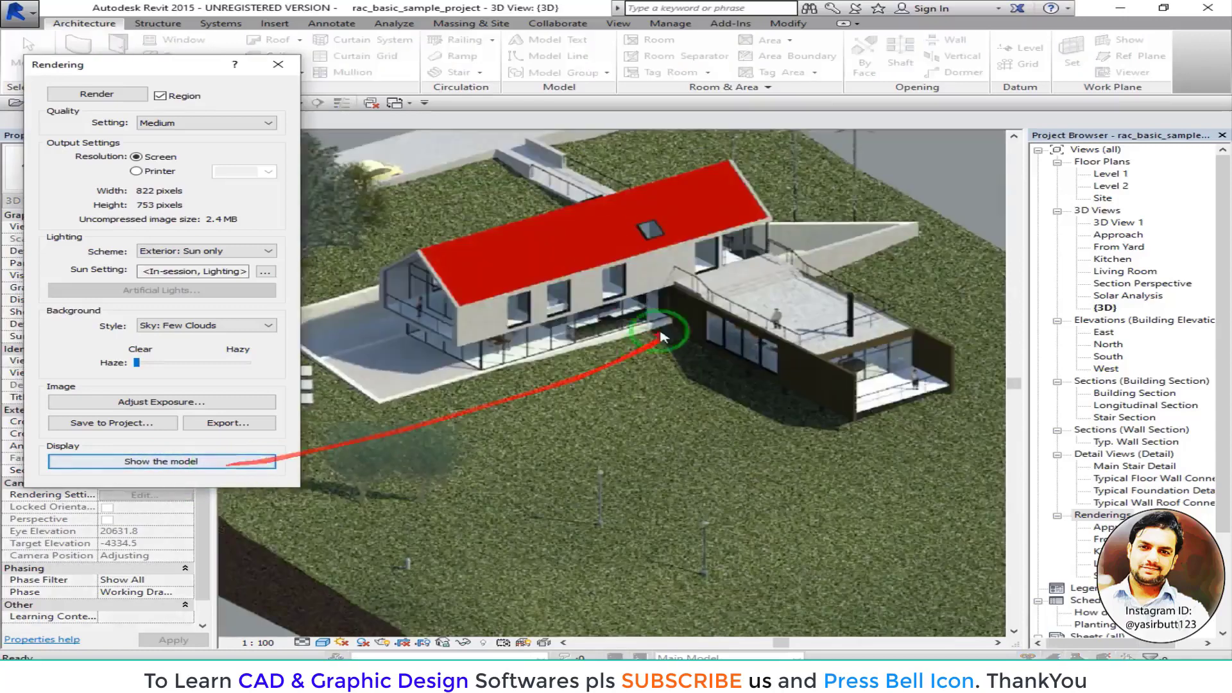
pyautogui.click(162, 462)
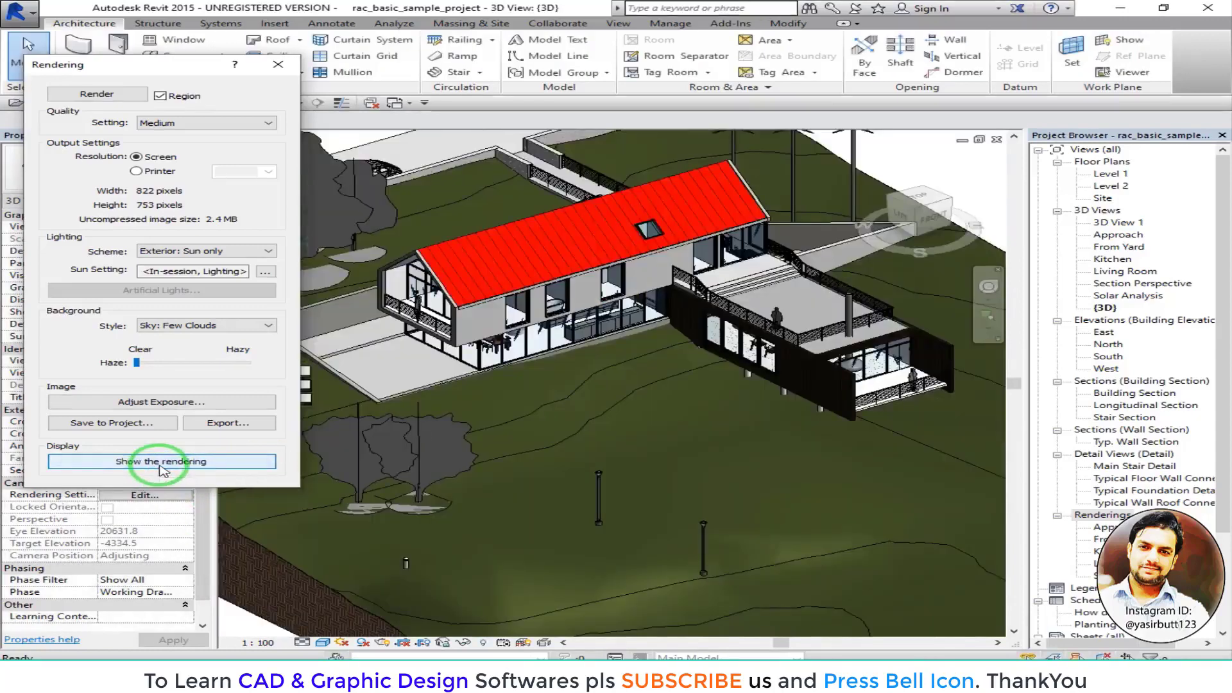
pyautogui.click(160, 467)
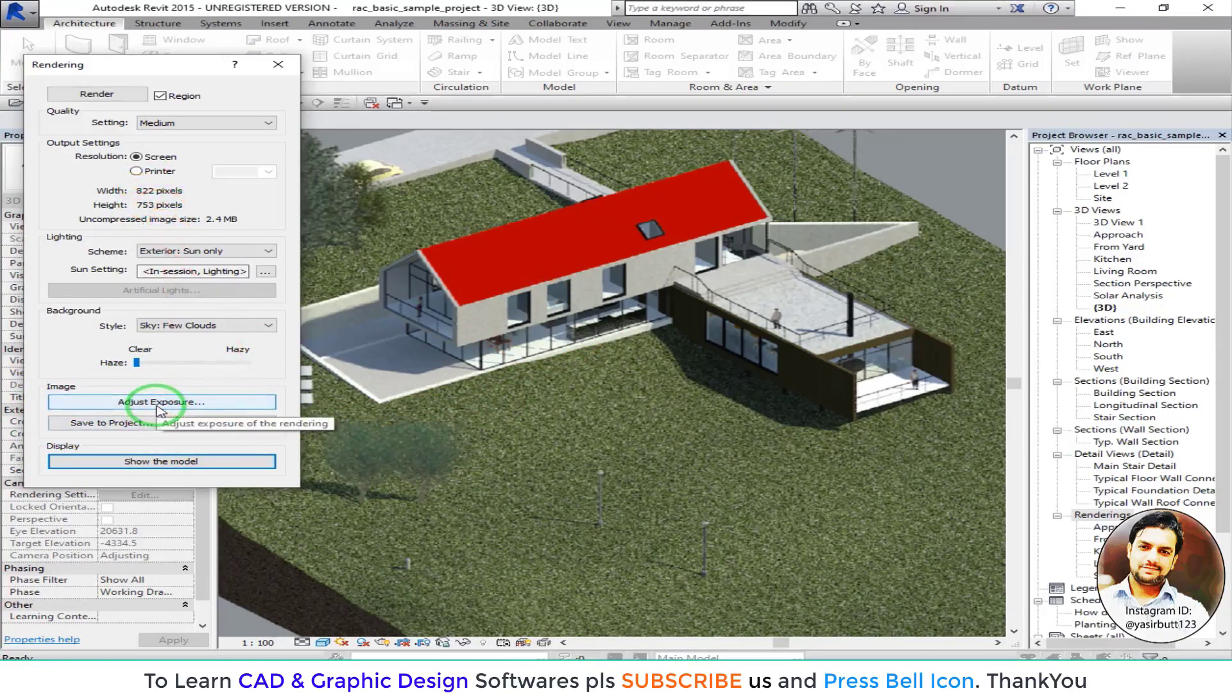
pyautogui.scroll(-1, 548, 350)
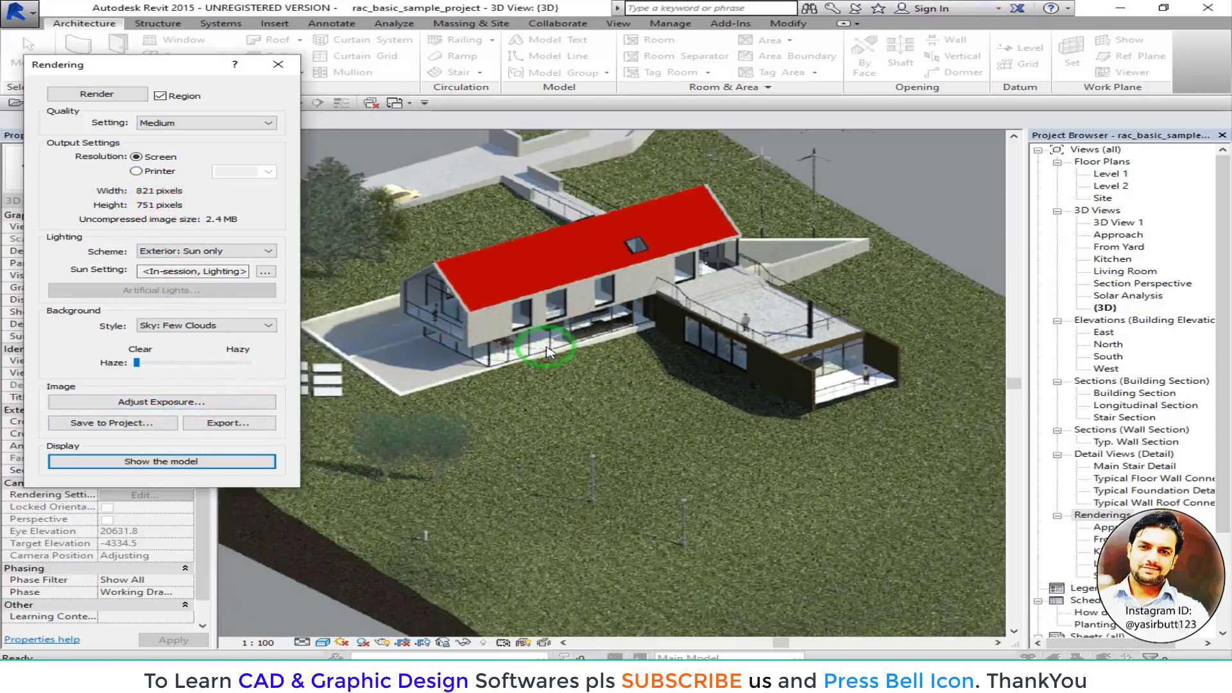
pyautogui.scroll(-1, 573, 340)
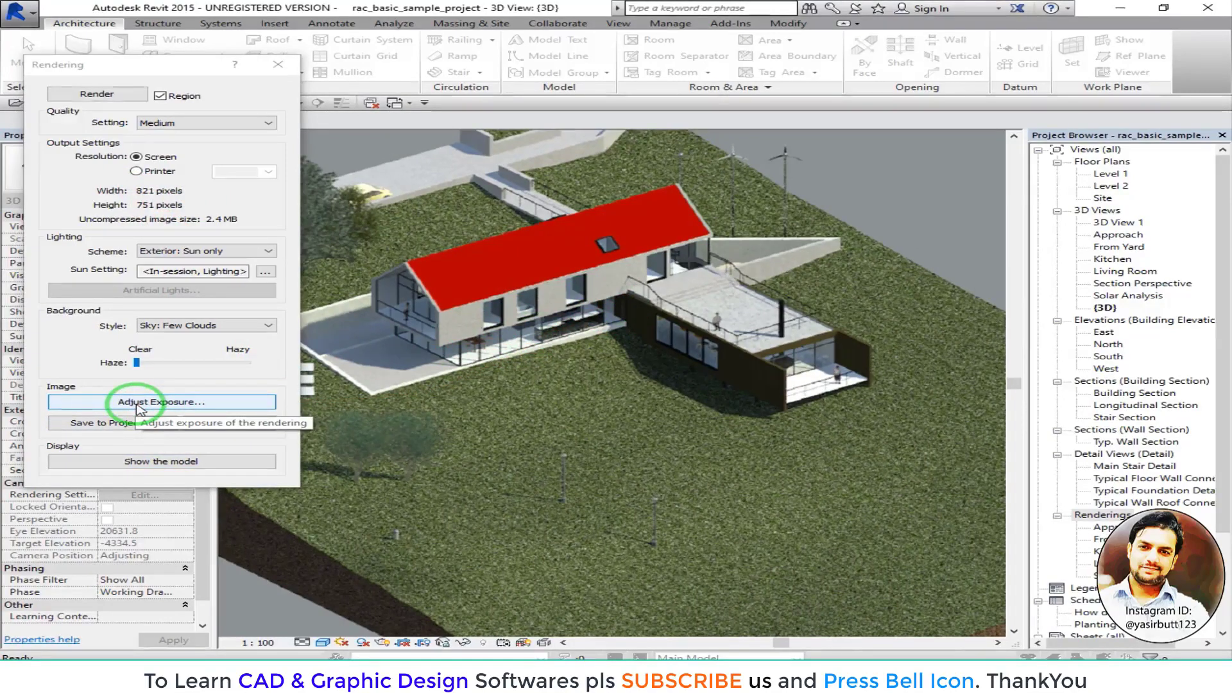
# - Open the exposure control of the rendering and apply a brighter exposure value of 5.44
pyautogui.click(139, 403)
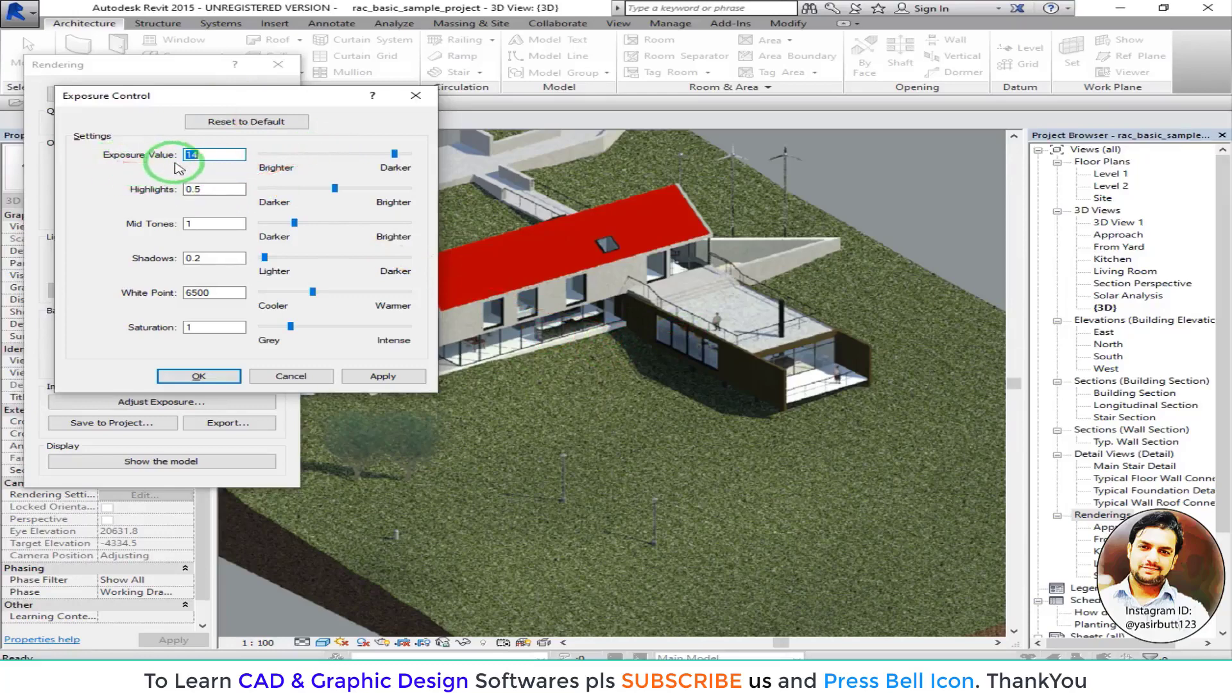
pyautogui.moveTo(394, 154); pyautogui.dragTo(356, 161)
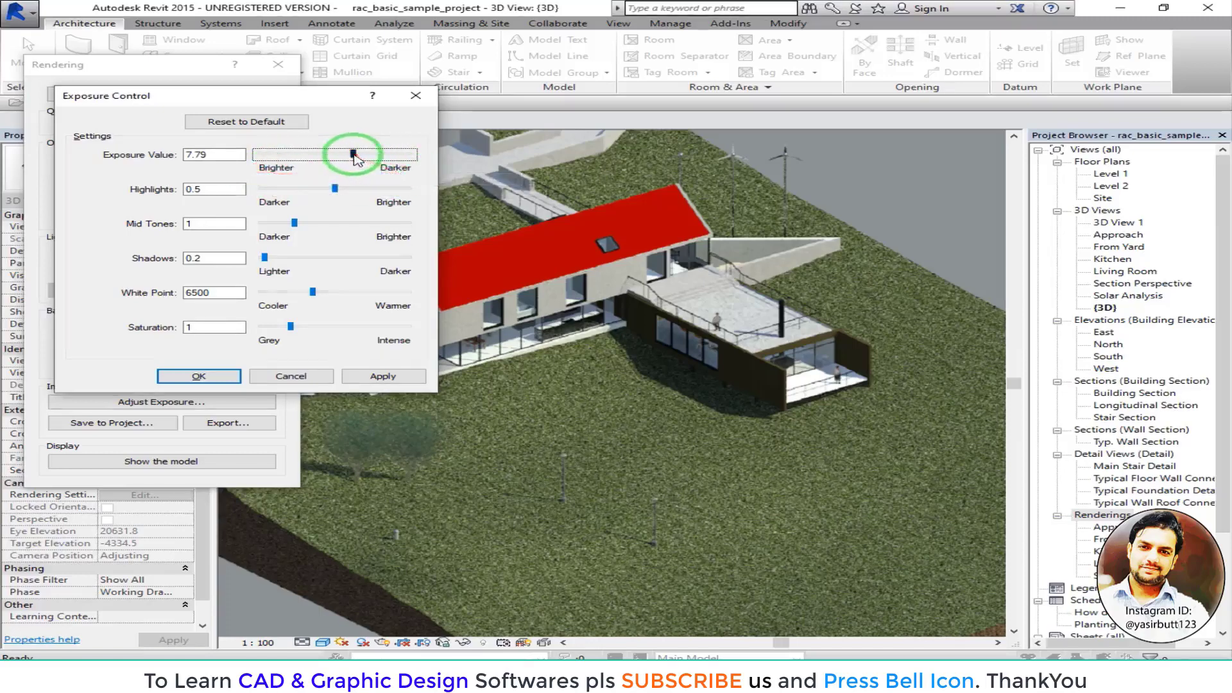
pyautogui.moveTo(354, 156); pyautogui.dragTo(310, 158)
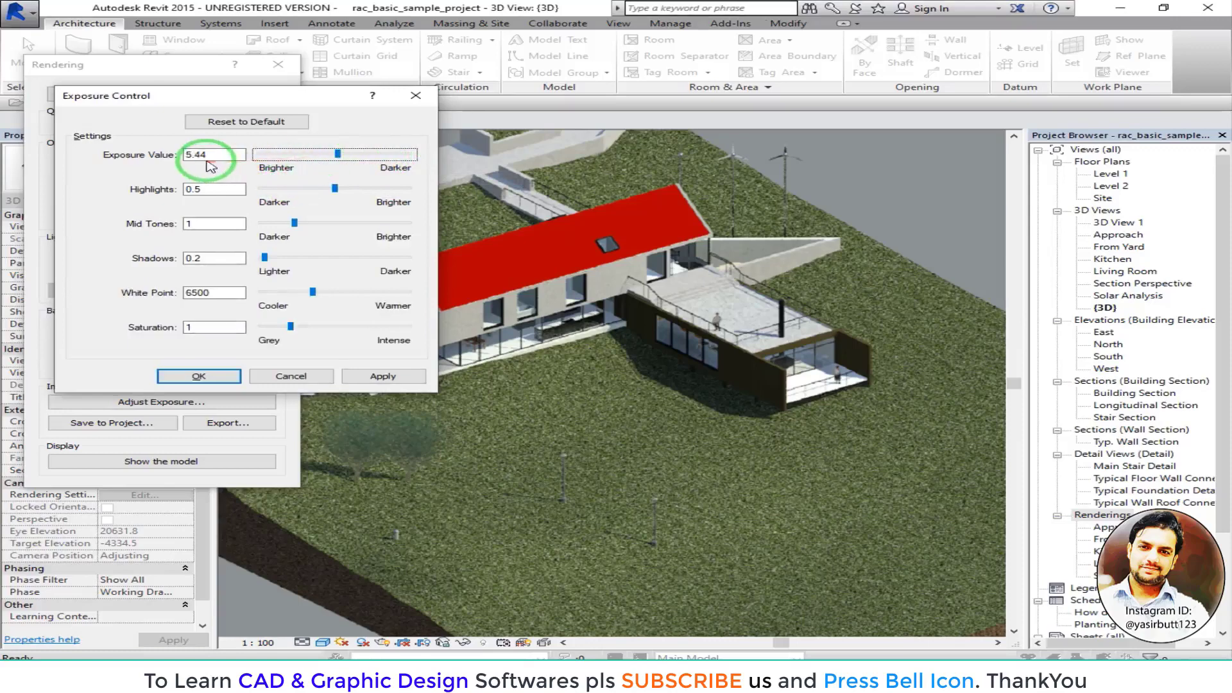
pyautogui.click(383, 376)
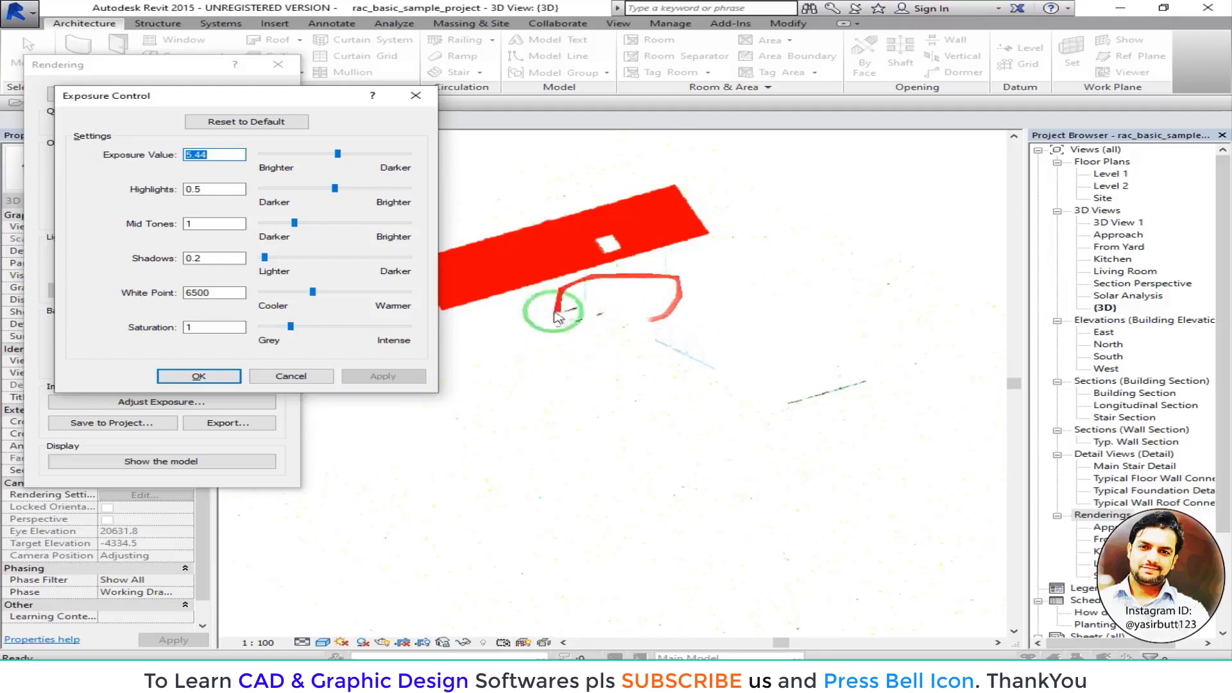
# - Apply an exposure value of 12.99 to the rendering, and after that set the value to 14
pyautogui.moveTo(338, 154); pyautogui.dragTo(388, 156)
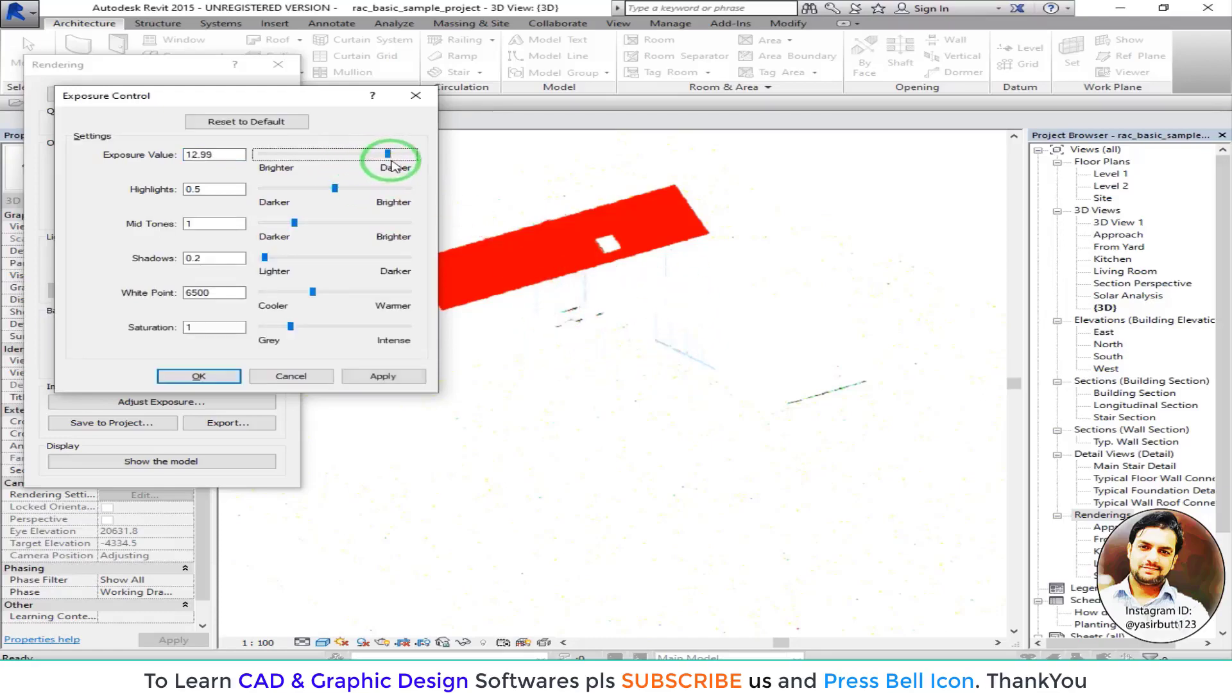
pyautogui.click(392, 377)
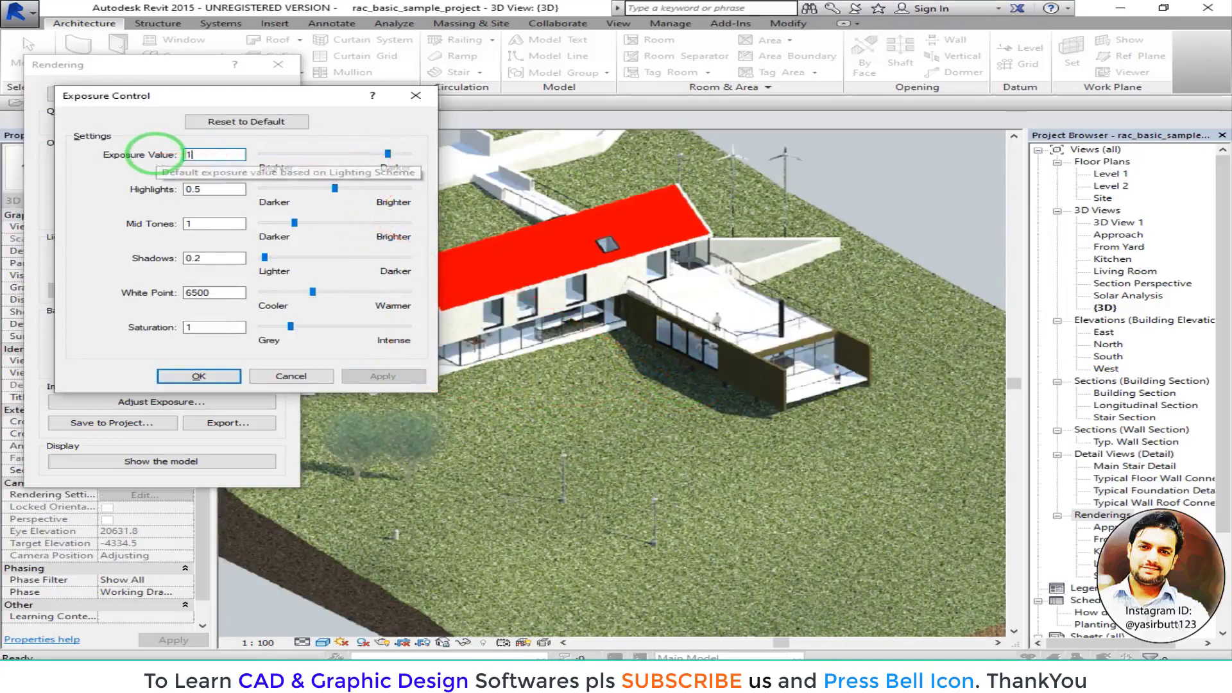
pyautogui.write('14')
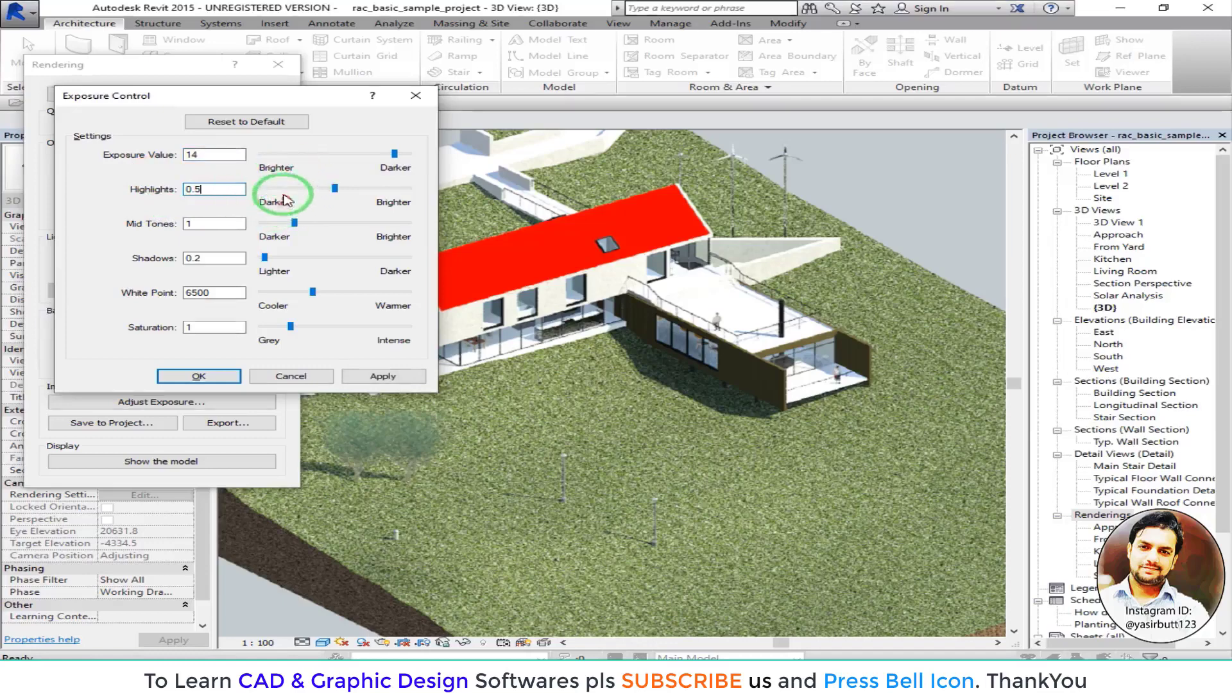
# - Apply highlights values of 0.67 and 0.13 to the rendering for comparison, and settle on 0.46
pyautogui.click(342, 191)
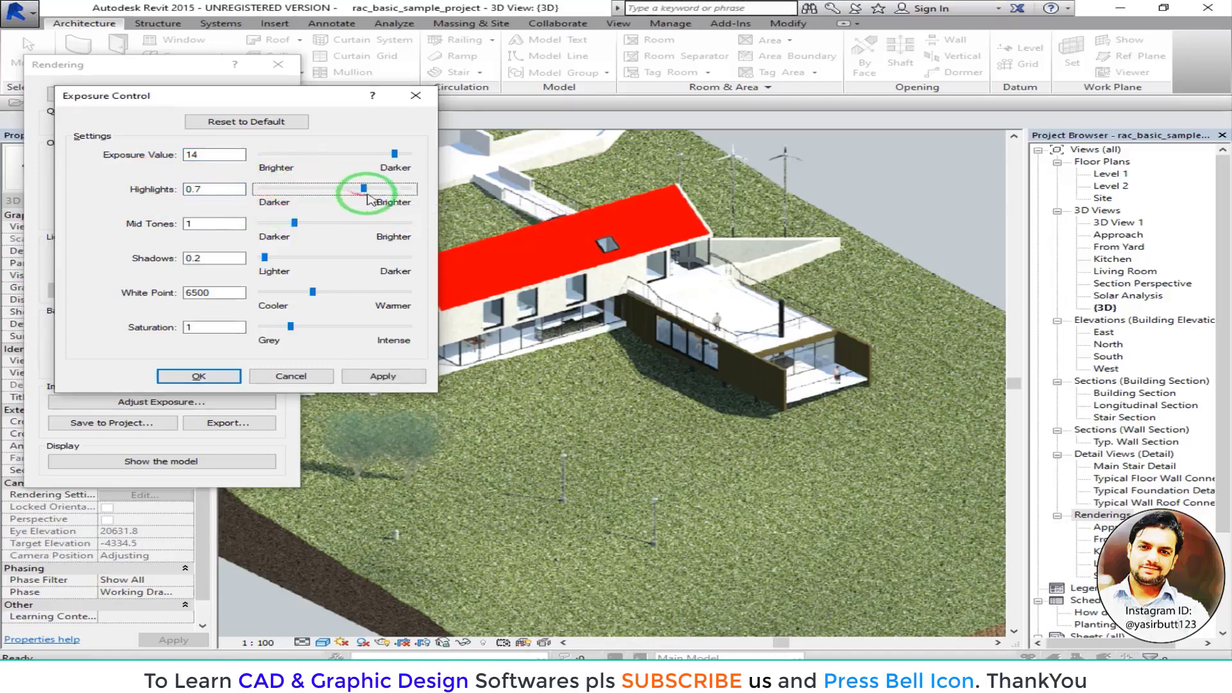
pyautogui.moveTo(375, 191)
pyautogui.mouseDown()
pyautogui.moveTo(340, 192)
pyautogui.moveTo(376, 195)
pyautogui.moveTo(362, 200)
pyautogui.mouseUp()
pyautogui.click(383, 376)
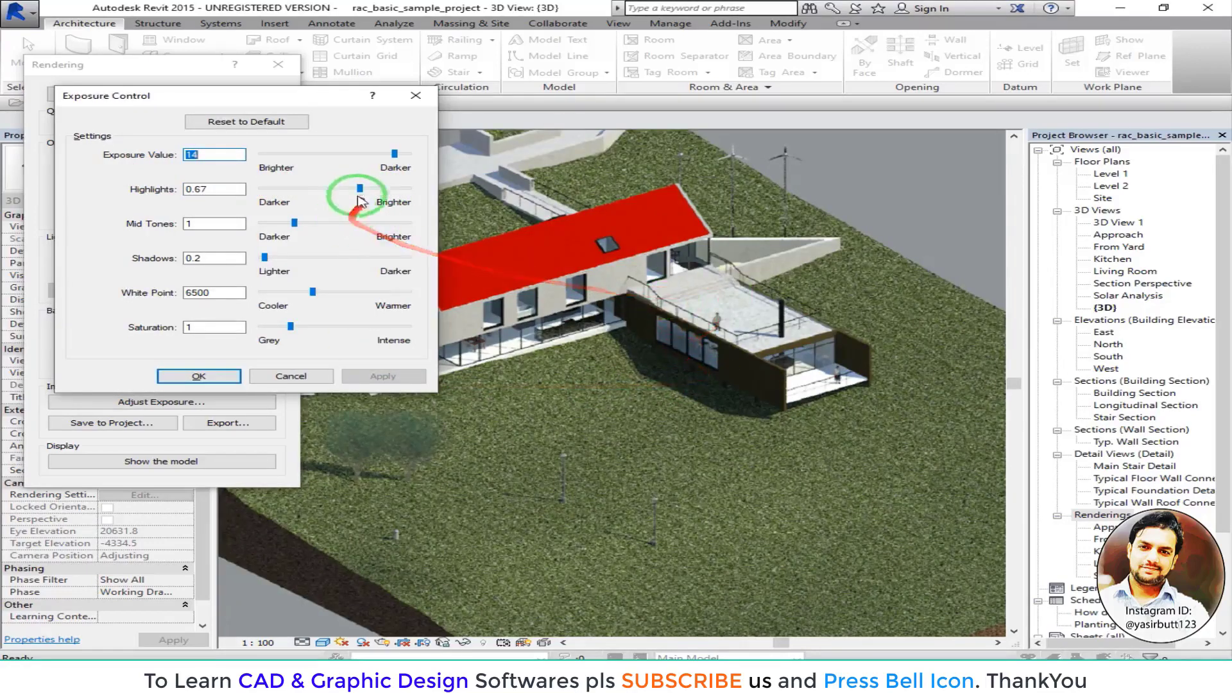
pyautogui.moveTo(360, 189); pyautogui.dragTo(280, 190)
pyautogui.click(383, 376)
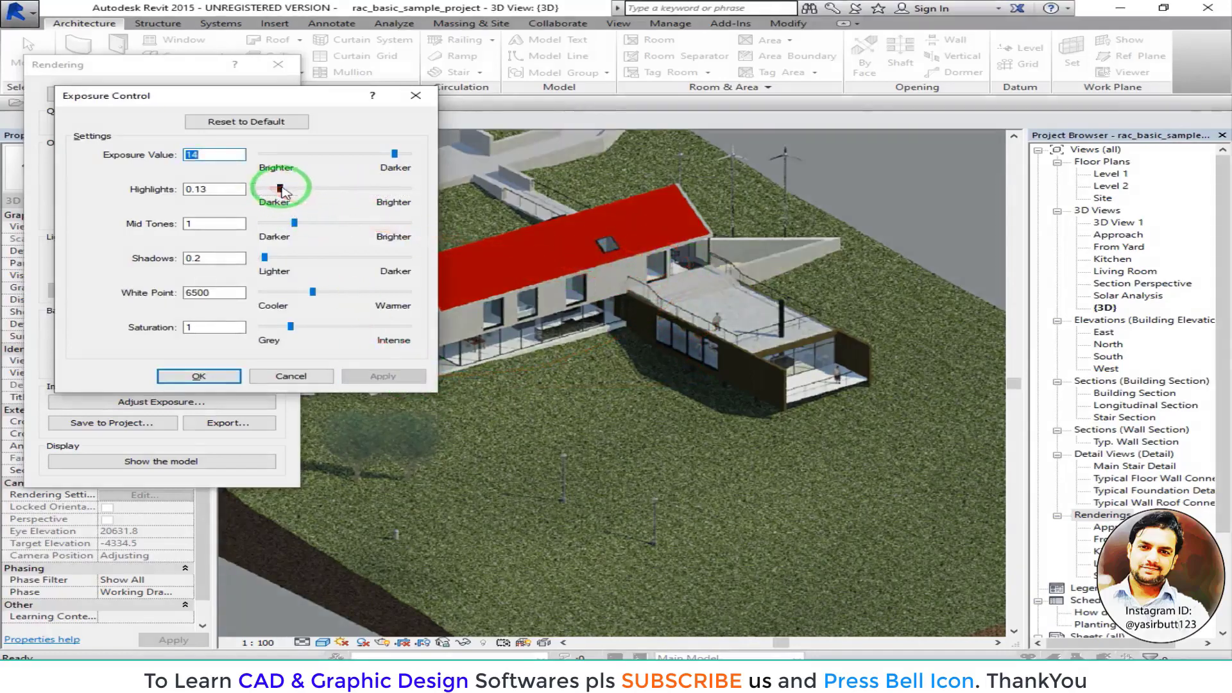
pyautogui.moveTo(281, 188); pyautogui.dragTo(328, 188)
pyautogui.click(395, 380)
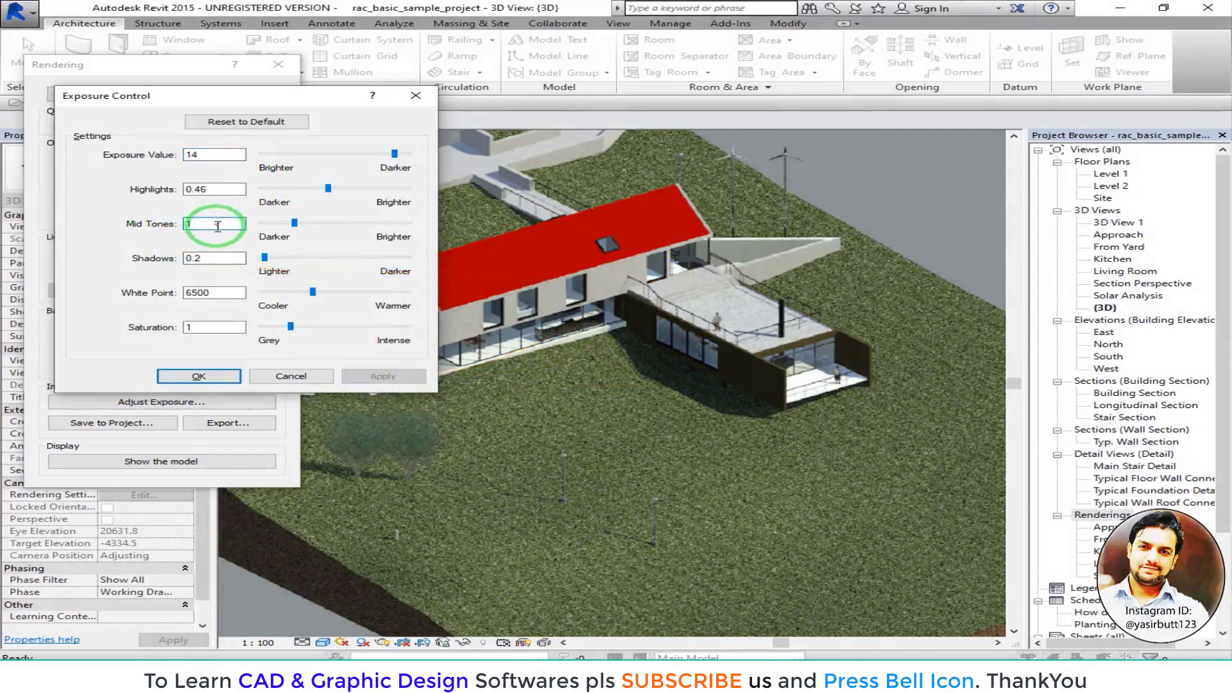
# - Compare mid tones of 2.19 and 0.69 on the rendering, and apply a final value of 1.45
pyautogui.moveTo(295, 223); pyautogui.dragTo(340, 223)
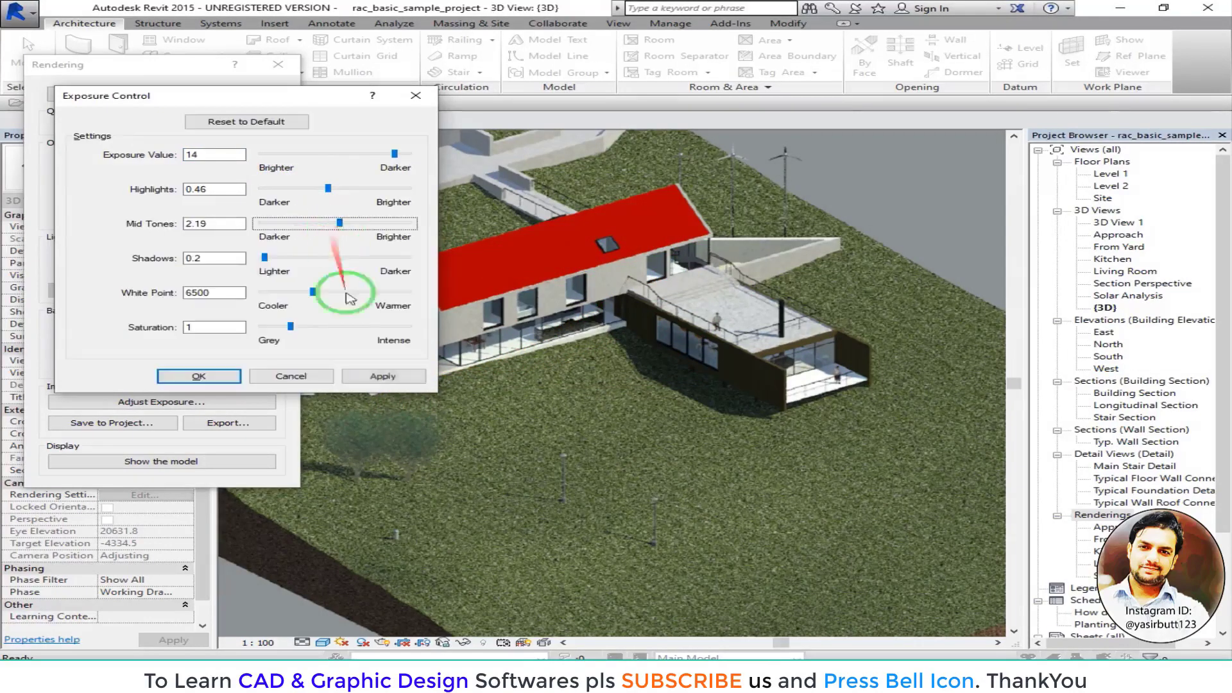
pyautogui.click(385, 378)
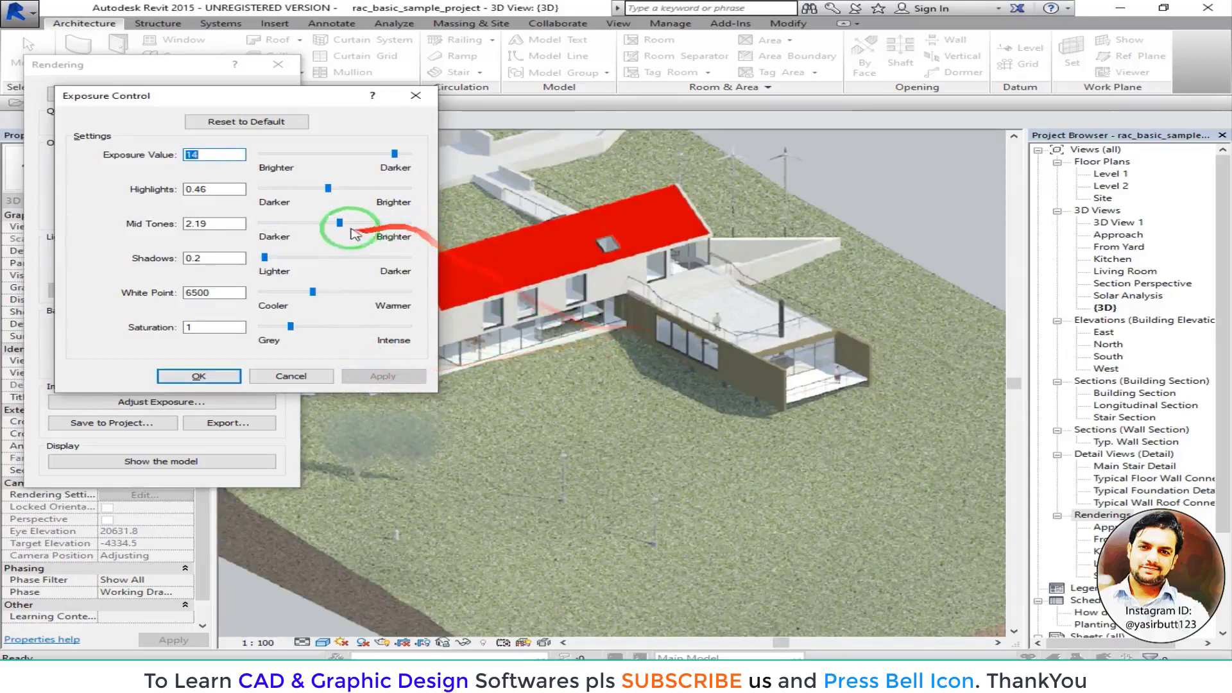
pyautogui.click(327, 225)
pyautogui.click(385, 376)
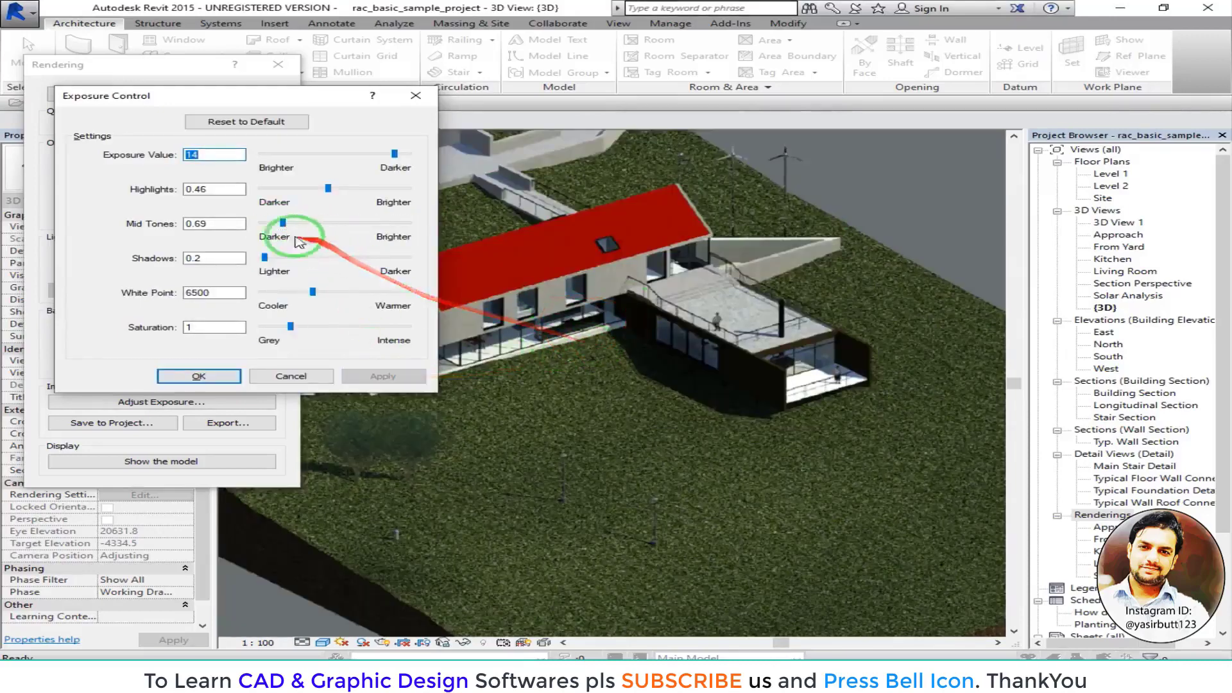
pyautogui.moveTo(283, 224); pyautogui.dragTo(313, 230)
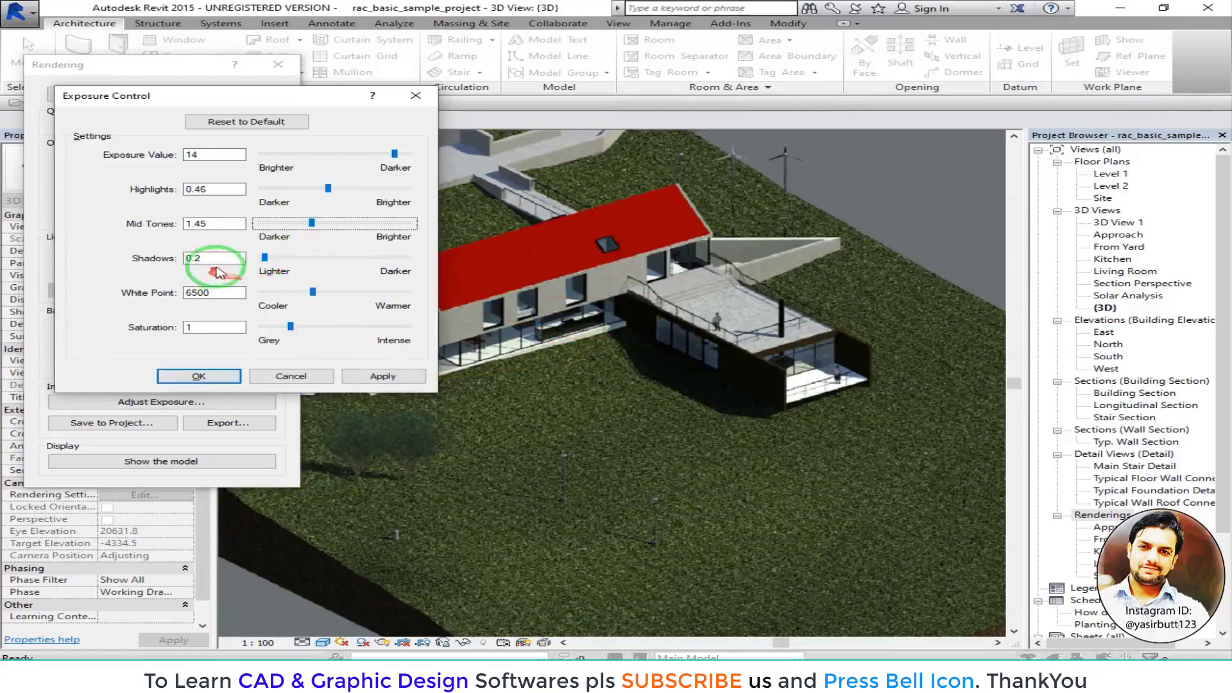
pyautogui.click(222, 259)
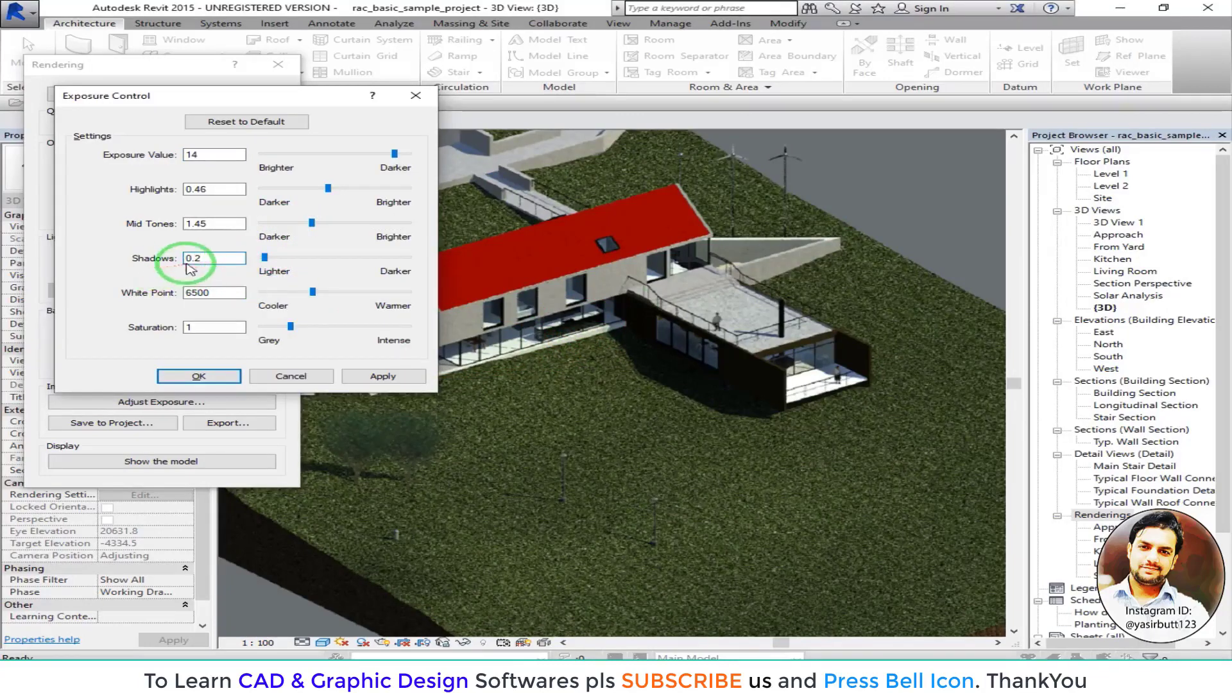
pyautogui.click(383, 376)
# - Apply a shadows value of 1.09 to the rendering, and reduce it to 0.33
pyautogui.click(211, 258)
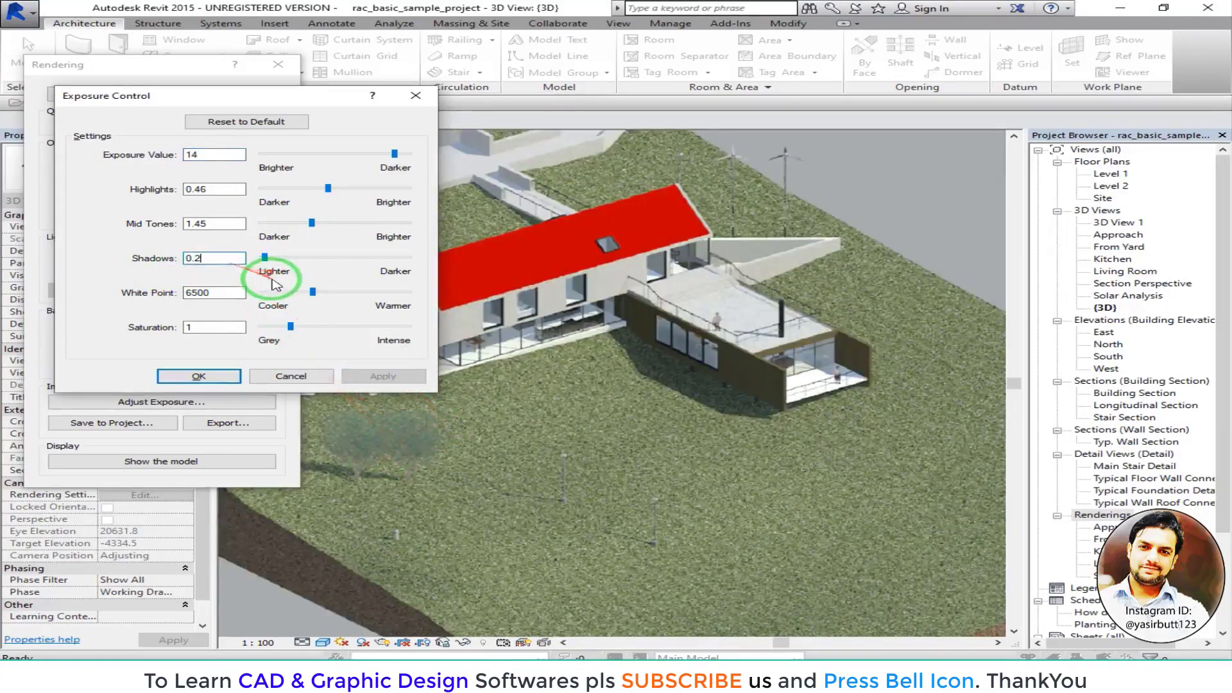
pyautogui.moveTo(265, 258); pyautogui.dragTo(299, 258)
pyautogui.click(383, 376)
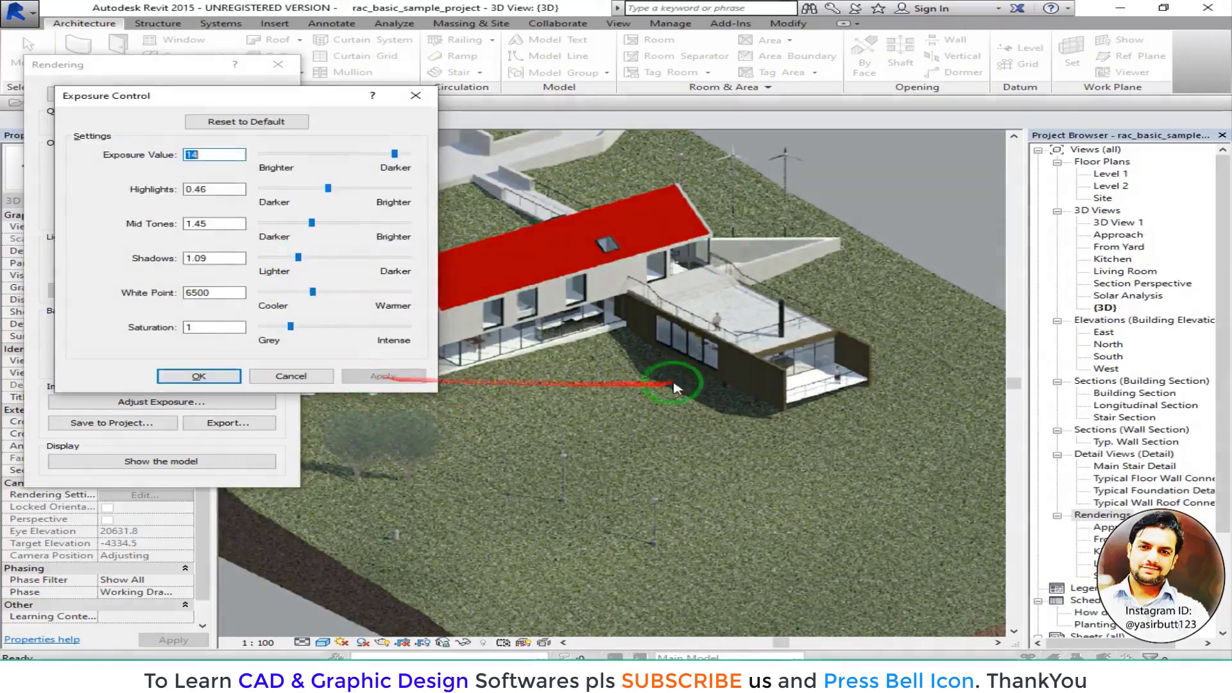
pyautogui.moveTo(300, 259); pyautogui.dragTo(270, 263)
pyautogui.click(384, 376)
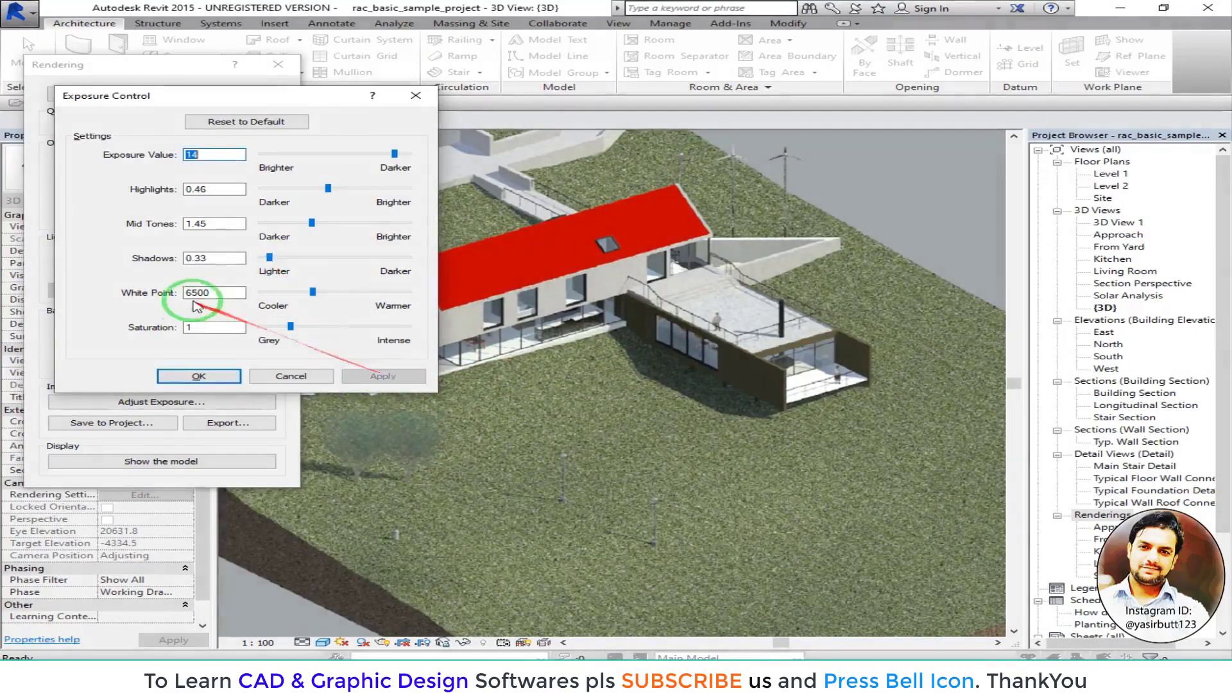
# - Apply saturation values of 2.39 and 1.41 to the rendering for comparison
pyautogui.click(218, 294)
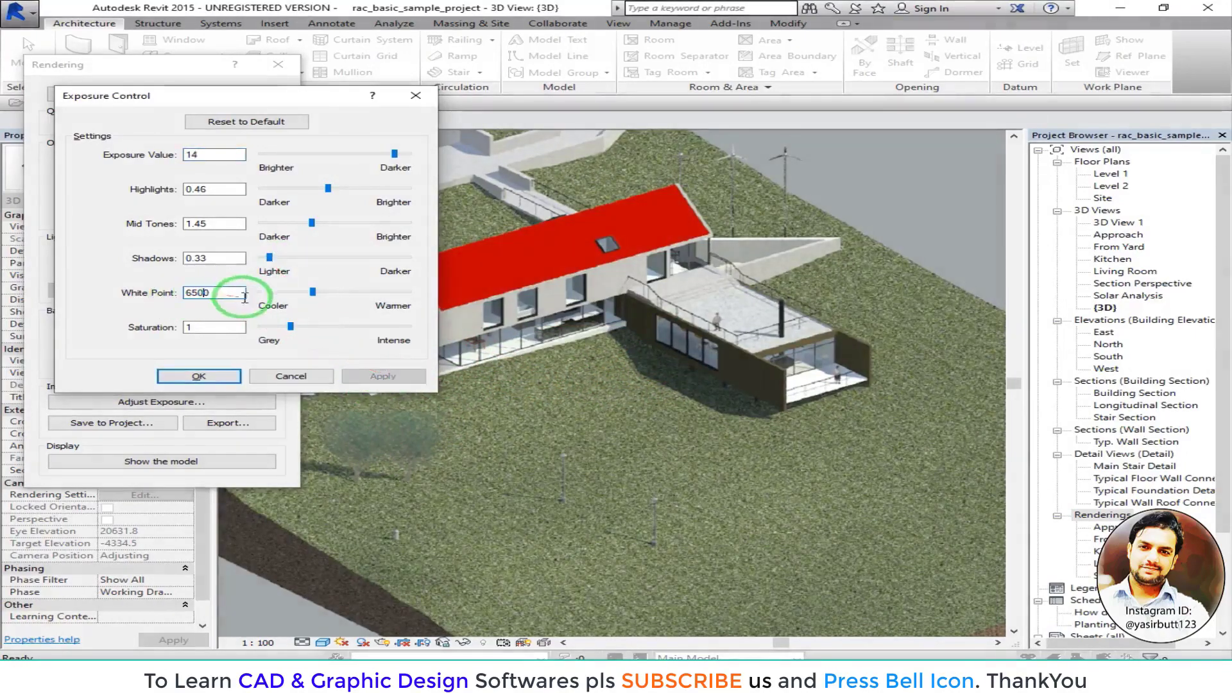
pyautogui.click(224, 328)
pyautogui.moveTo(292, 327); pyautogui.dragTo(333, 329)
pyautogui.click(383, 376)
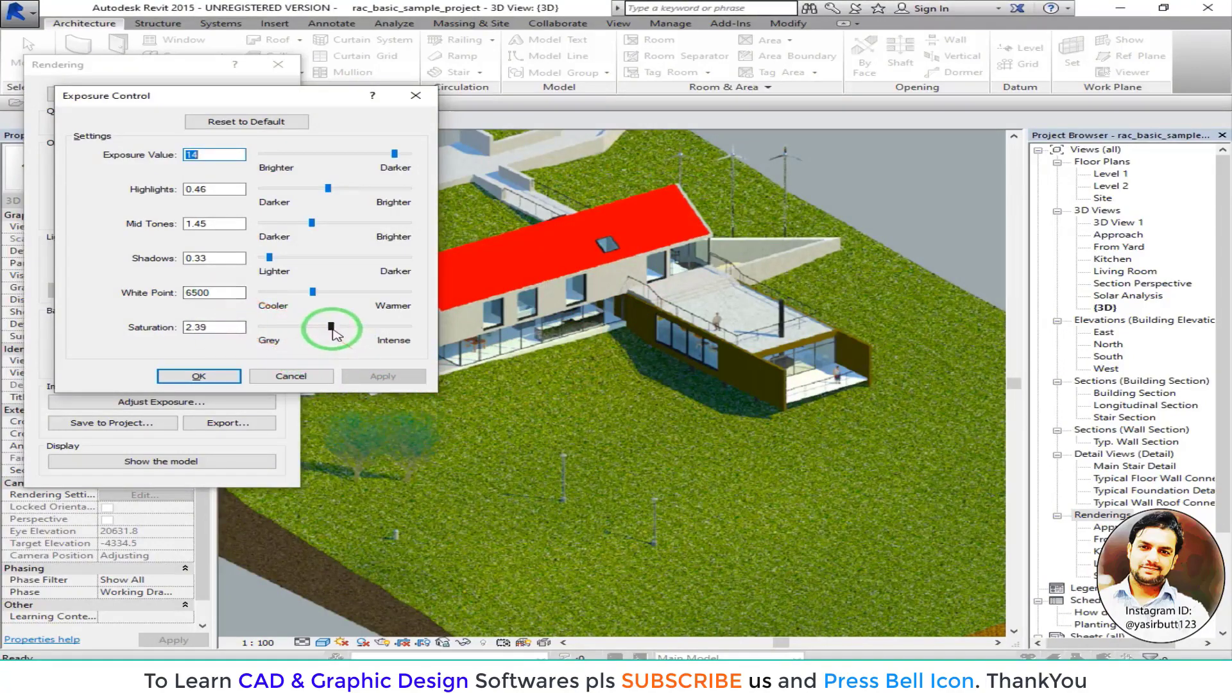
pyautogui.moveTo(331, 326); pyautogui.dragTo(305, 329)
pyautogui.click(383, 376)
pyautogui.click(613, 399)
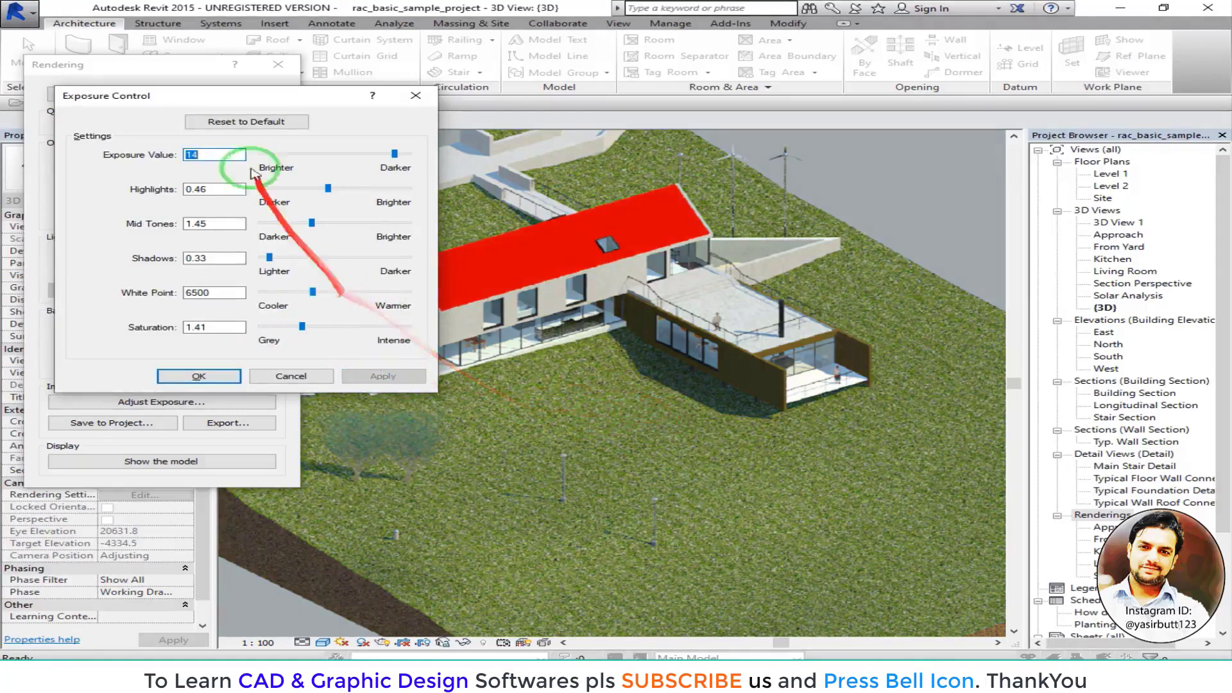
# - Reset all exposure settings to their defaults, apply them to the rendering, and accept the exposure control changes
pyautogui.click(248, 123)
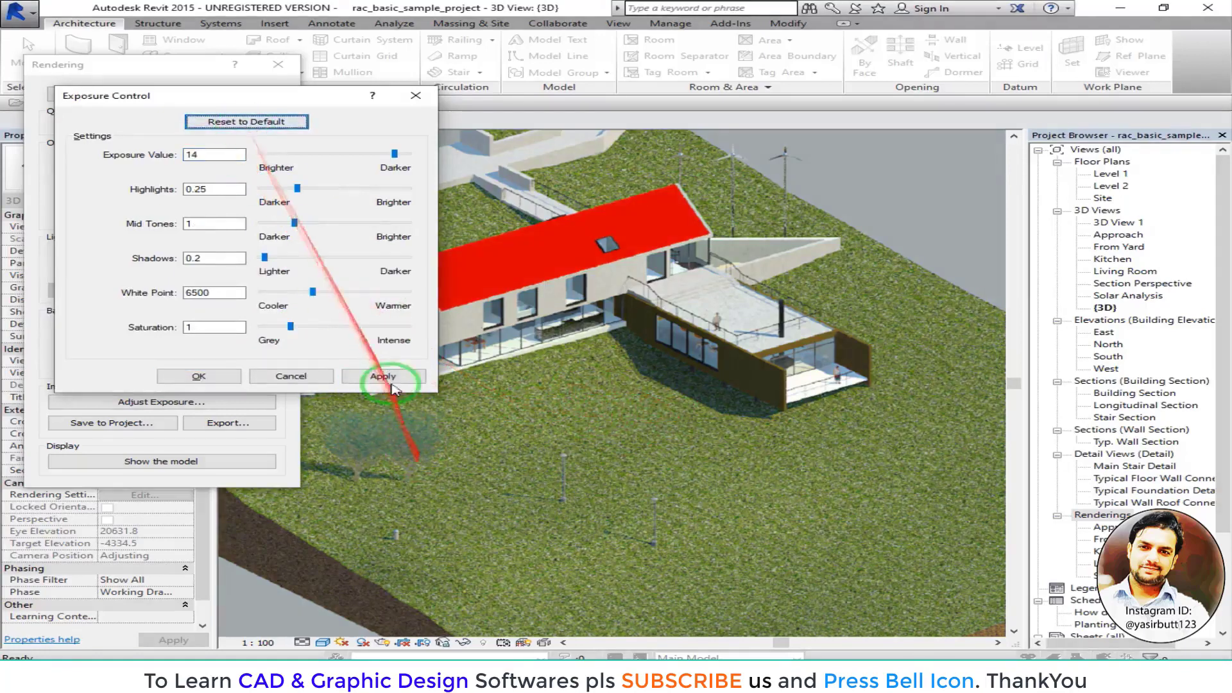
pyautogui.click(384, 376)
pyautogui.click(214, 381)
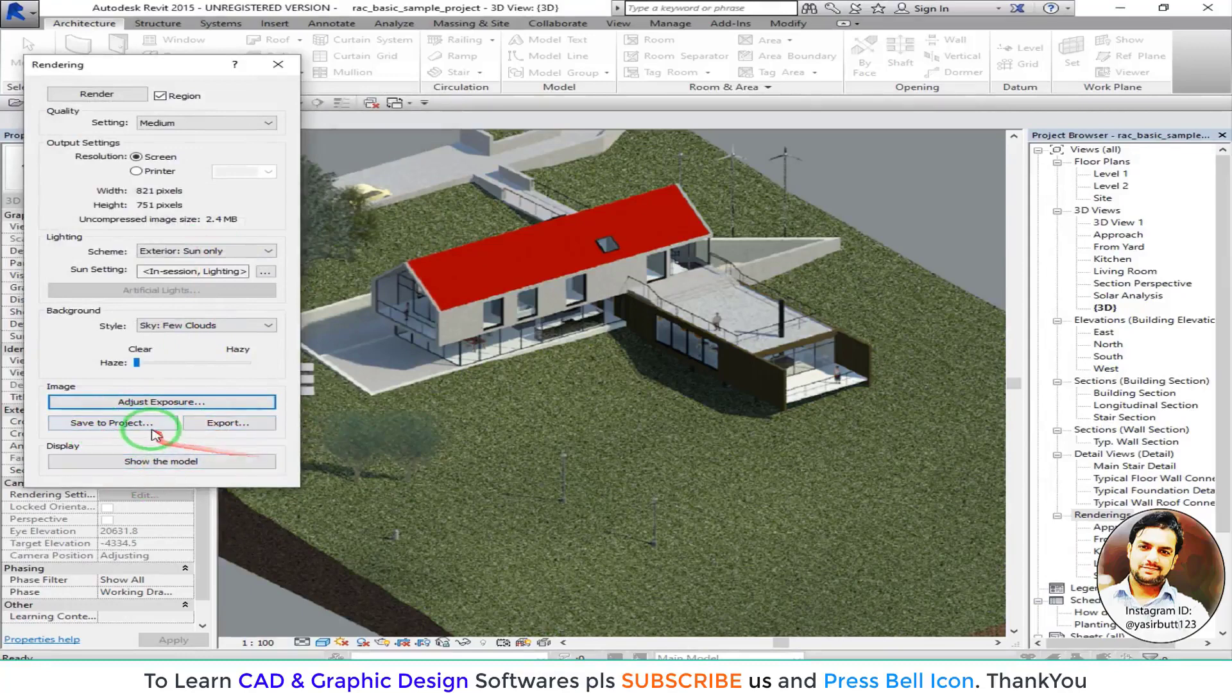
# - Save the rendered image to the project under the name "outer render"
pyautogui.scroll(-2, 625, 408)
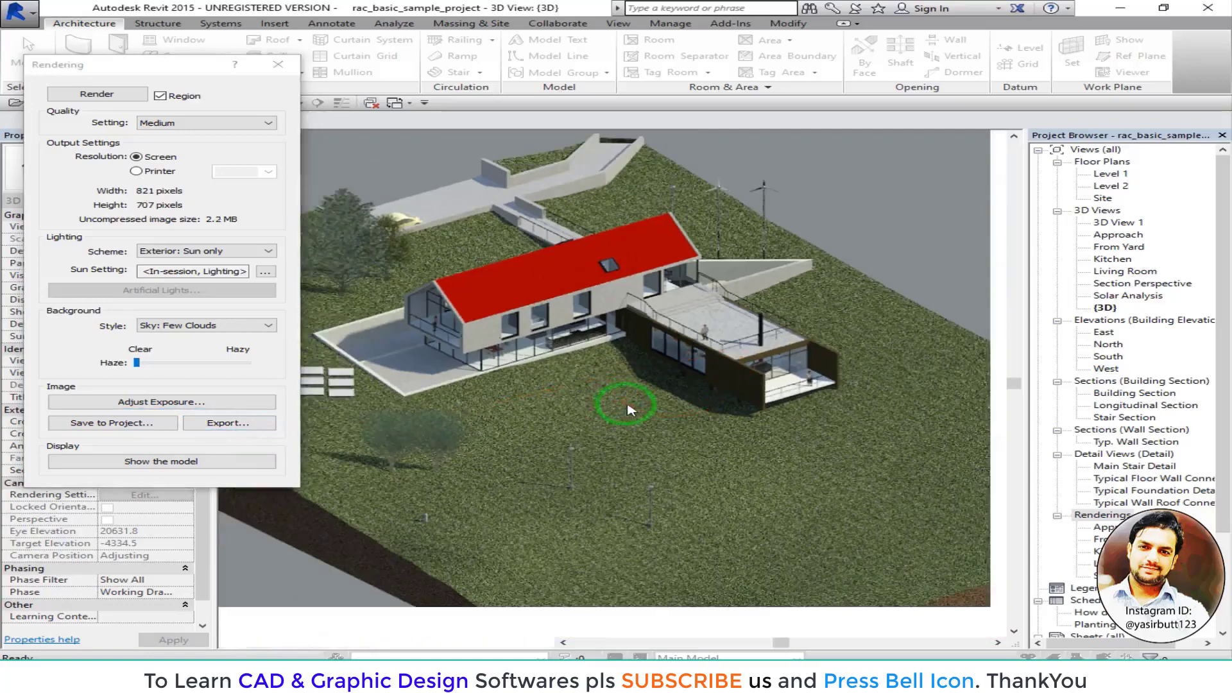
pyautogui.moveTo(621, 415); pyautogui.dragTo(632, 432, button='middle')
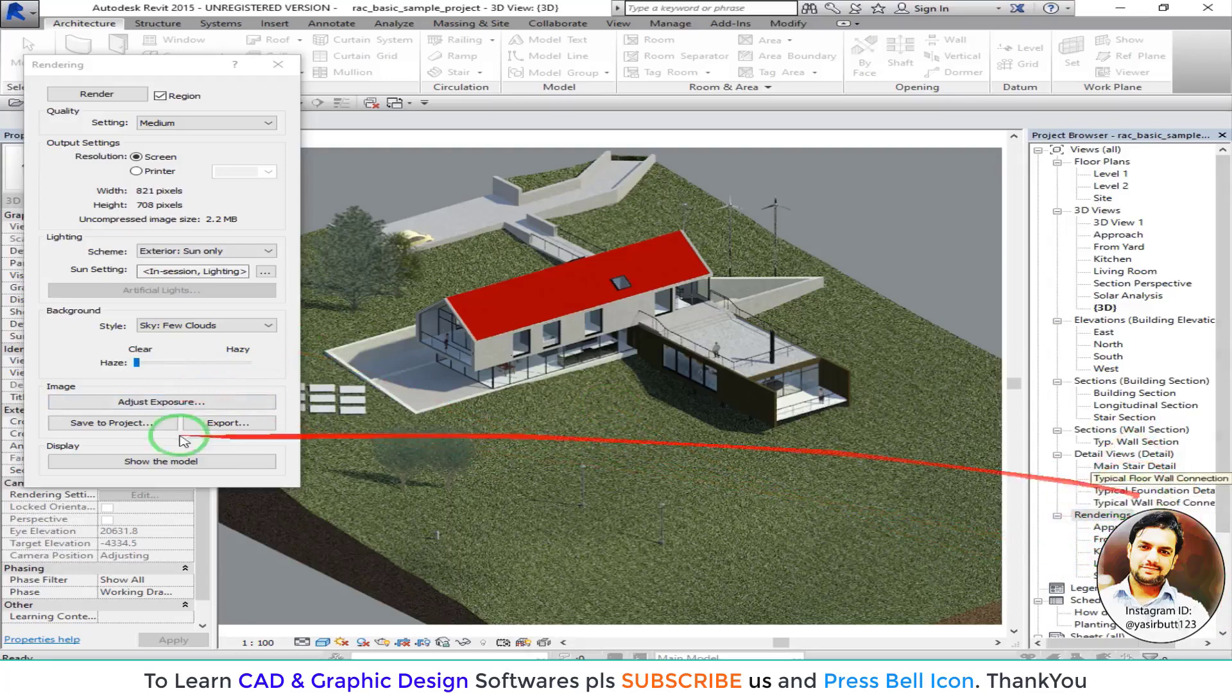
pyautogui.click(118, 424)
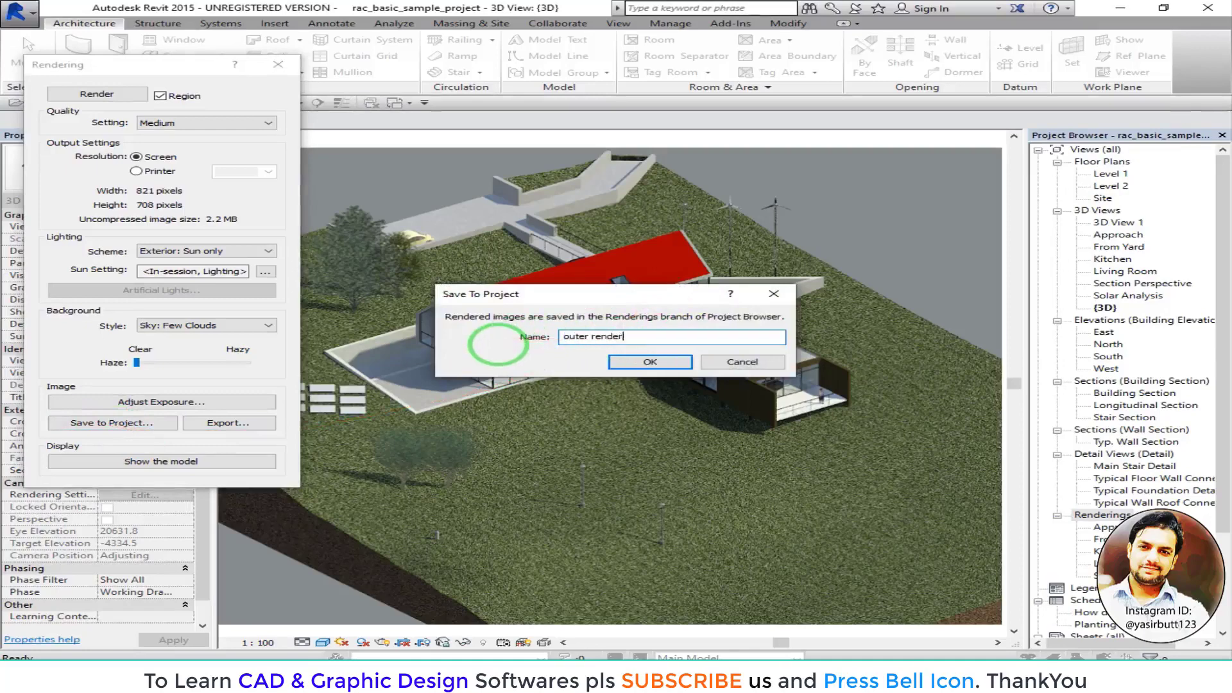
pyautogui.click(650, 362)
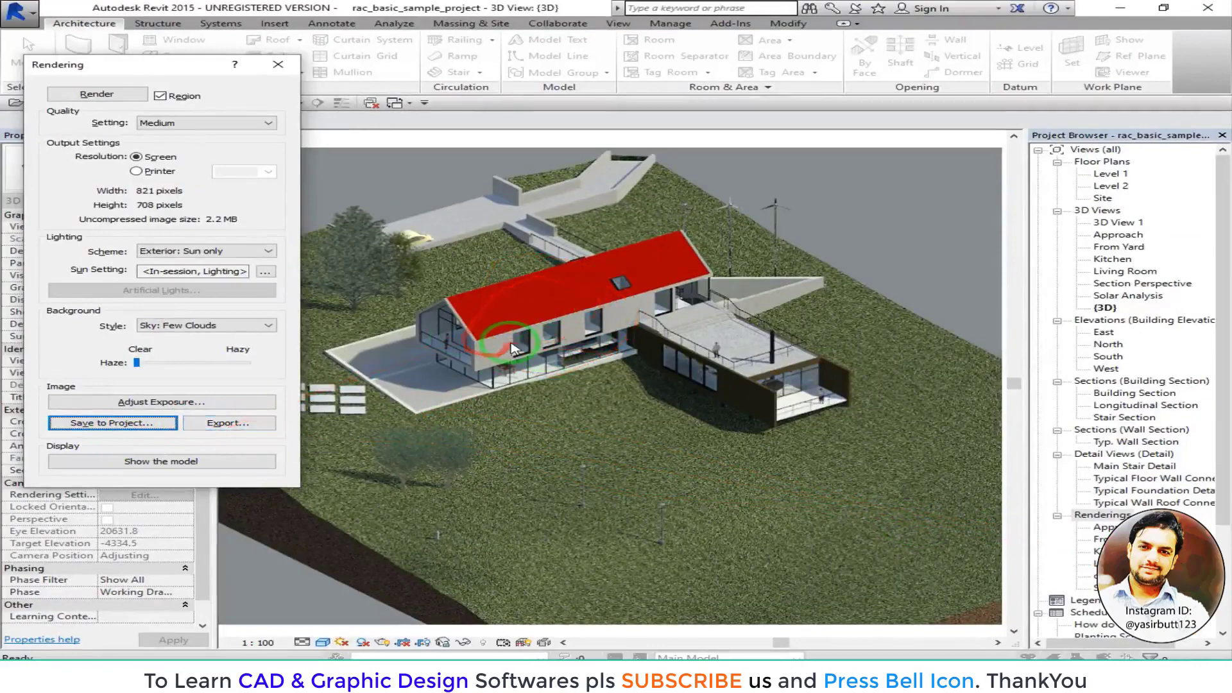
# - Export the rendered image to the Desktop as a JPEG file named "rendering"
pyautogui.click(228, 423)
pyautogui.moveTo(452, 177); pyautogui.dragTo(397, 179)
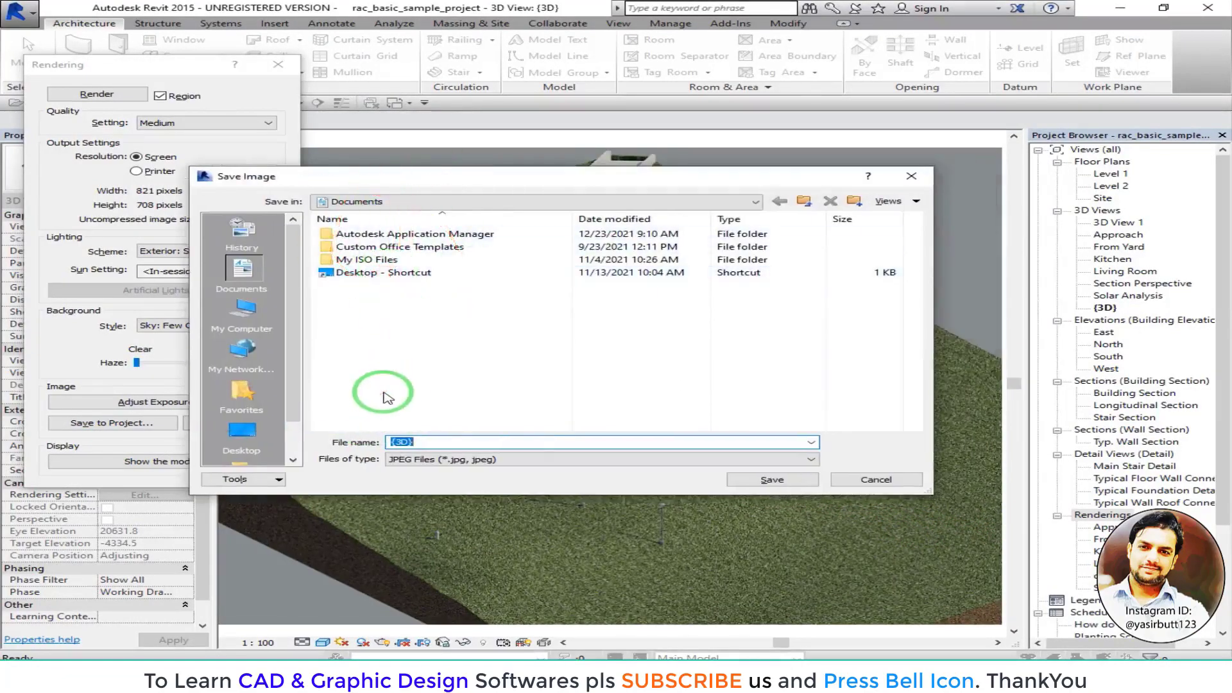
pyautogui.click(243, 430)
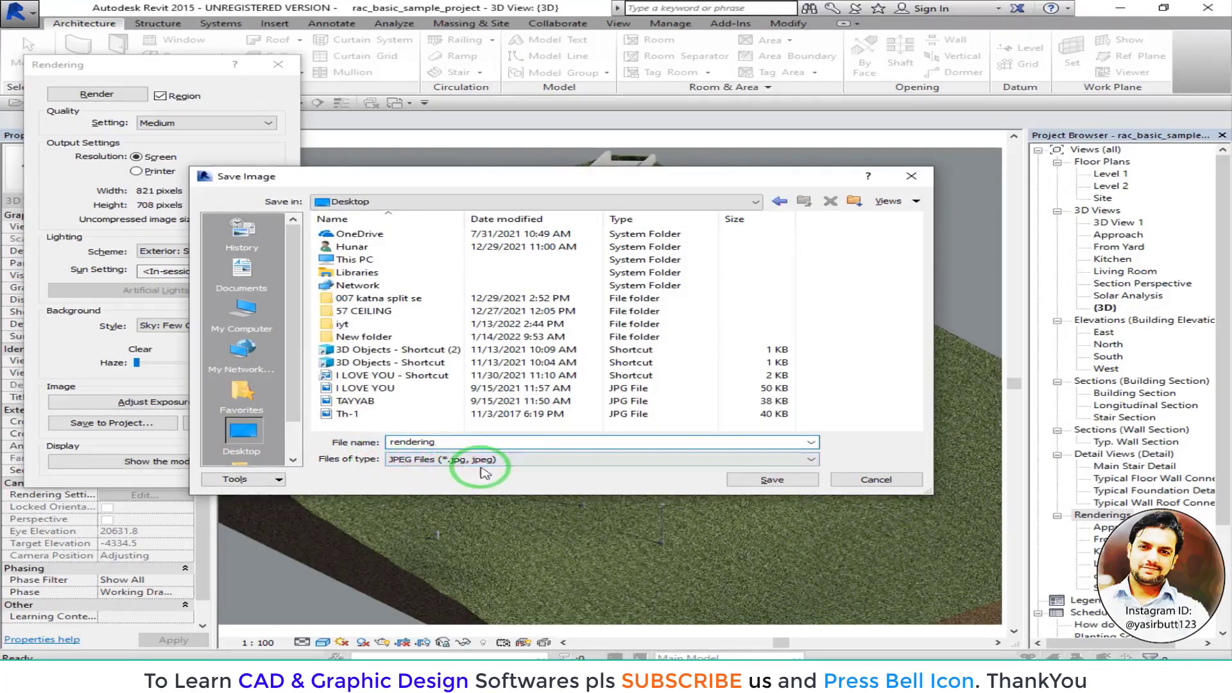
pyautogui.click(779, 481)
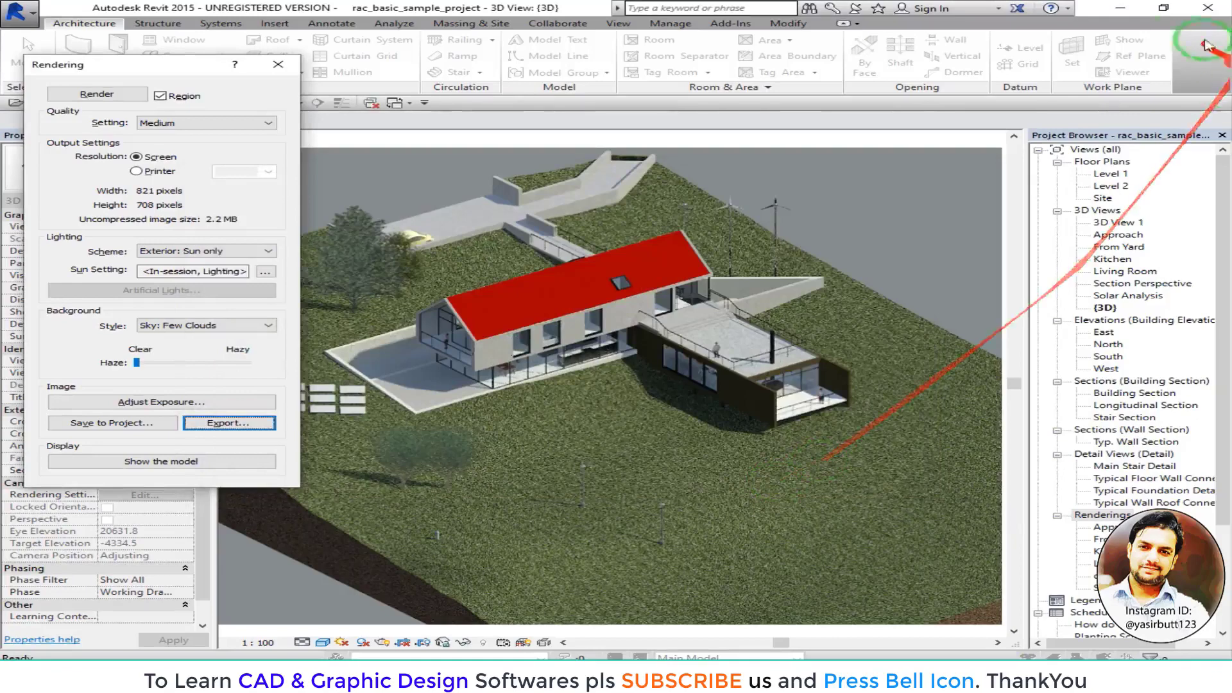
# - Switch to the desktop and examine the exported rendering image in a maximized Photos window, and close it
pyautogui.click(1120, 7)
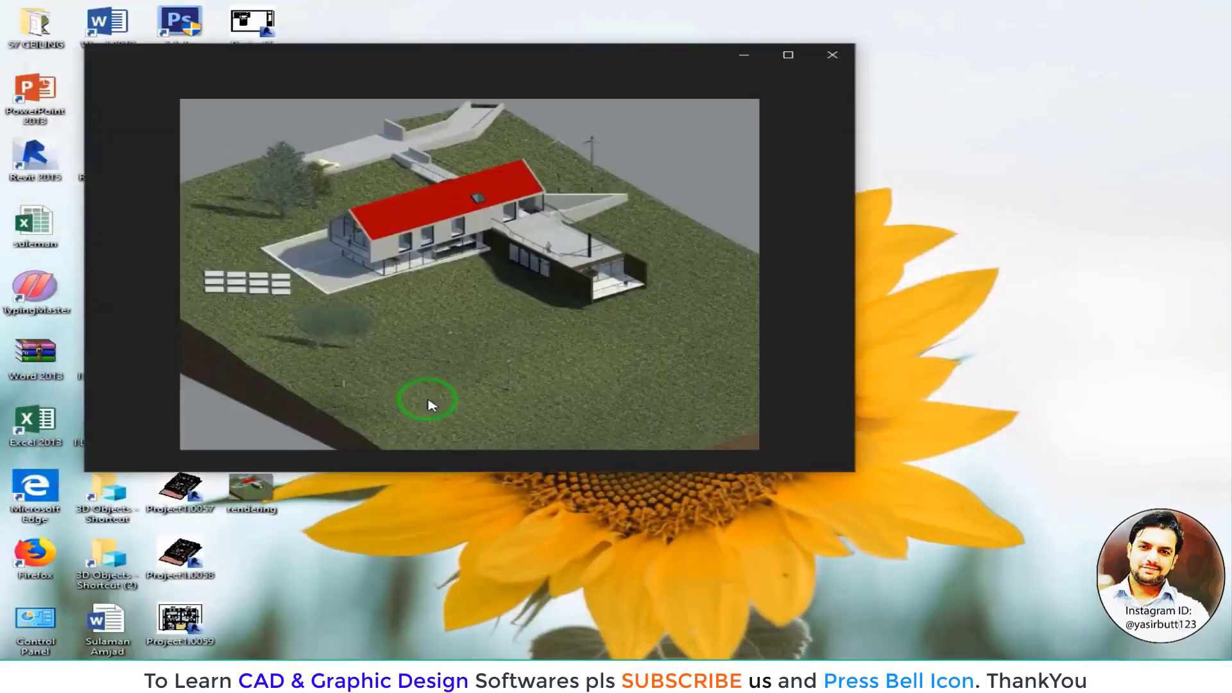
pyautogui.click(786, 52)
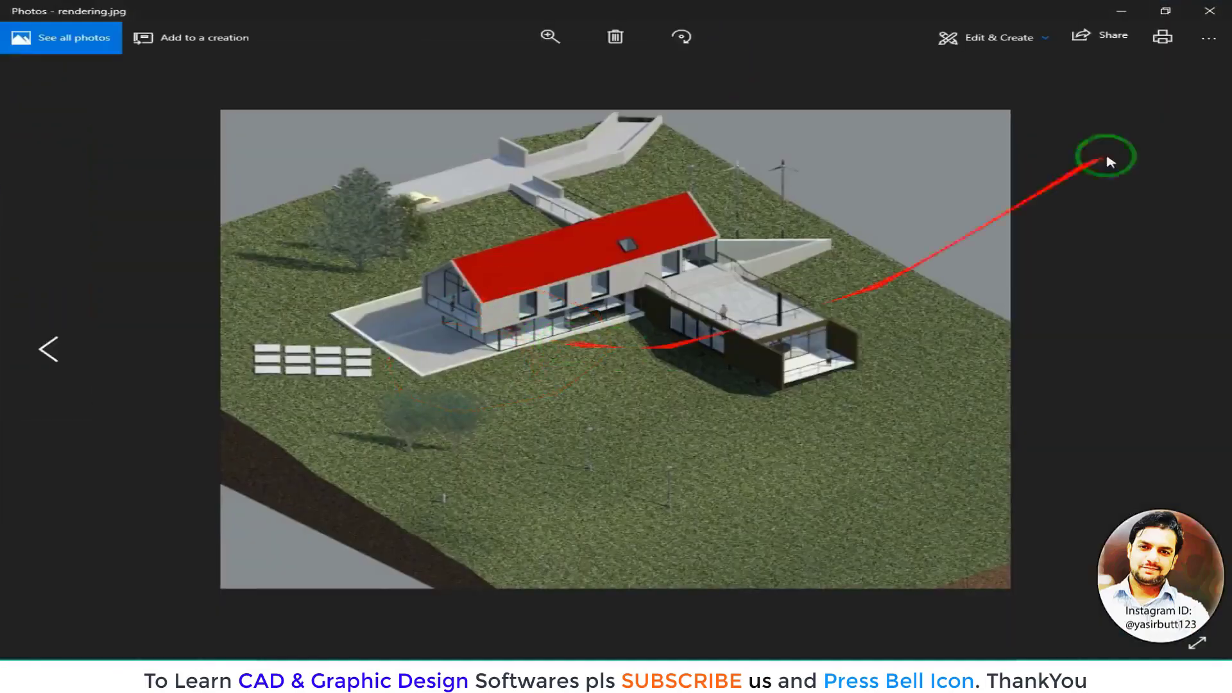
pyautogui.click(1222, 18)
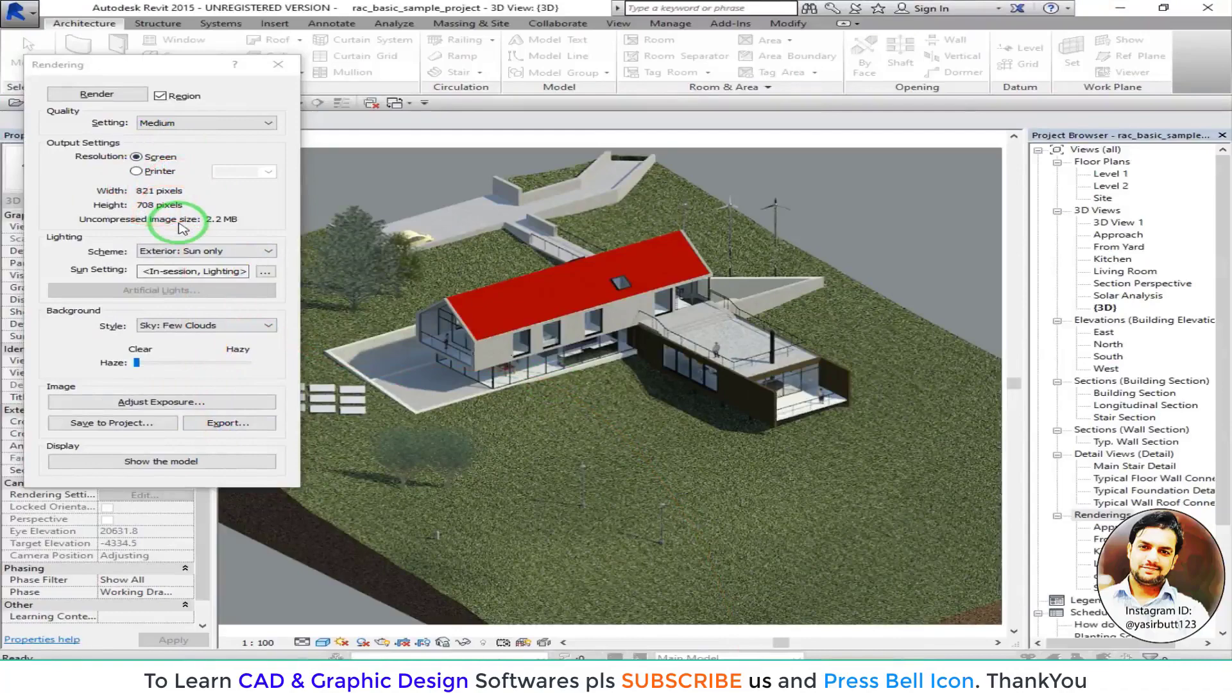
# - Close and reopen the Rendering dialog, and keep the render quality at Medium
pyautogui.hotkey('alt', 'F4')
pyautogui.click(472, 153)
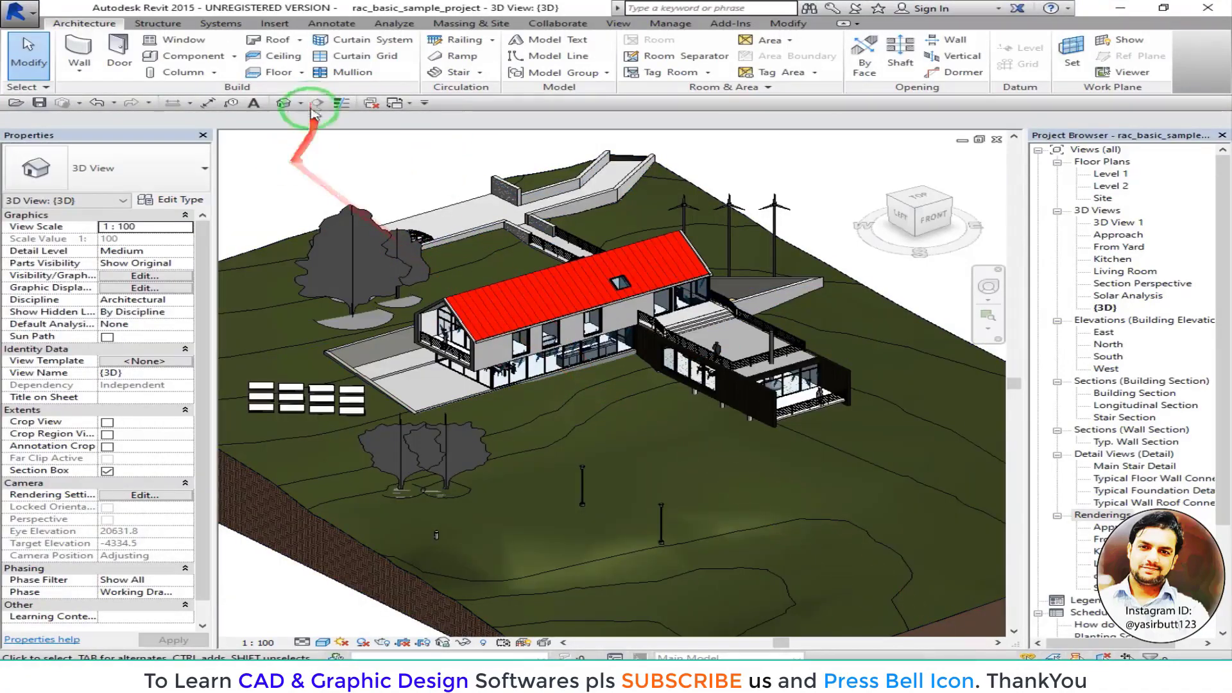
pyautogui.press('r')
pyautogui.press('r')
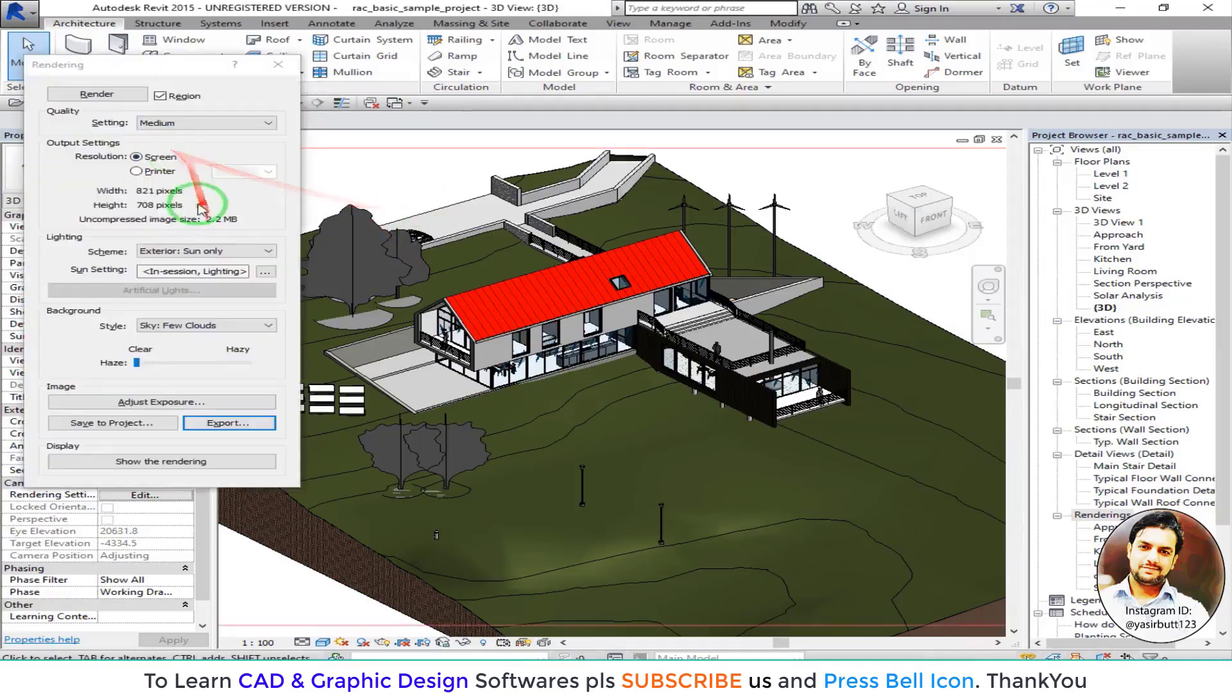
pyautogui.click(169, 126)
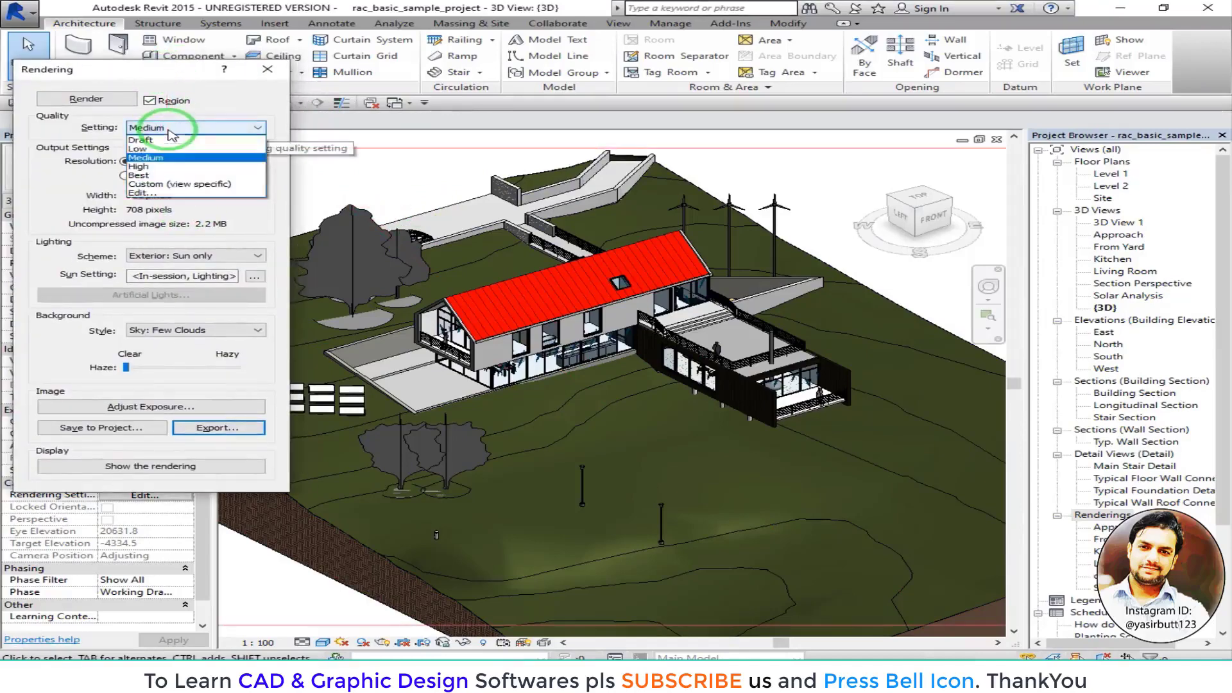
pyautogui.click(170, 127)
pyautogui.click(170, 127)
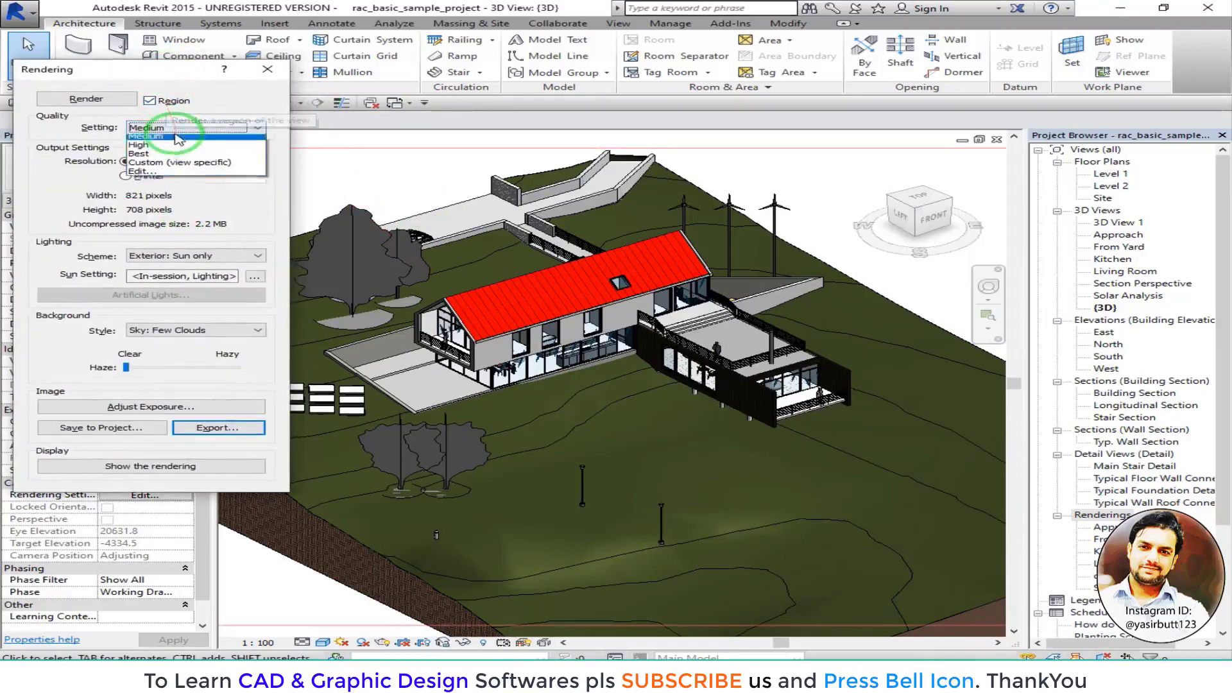
pyautogui.click(181, 140)
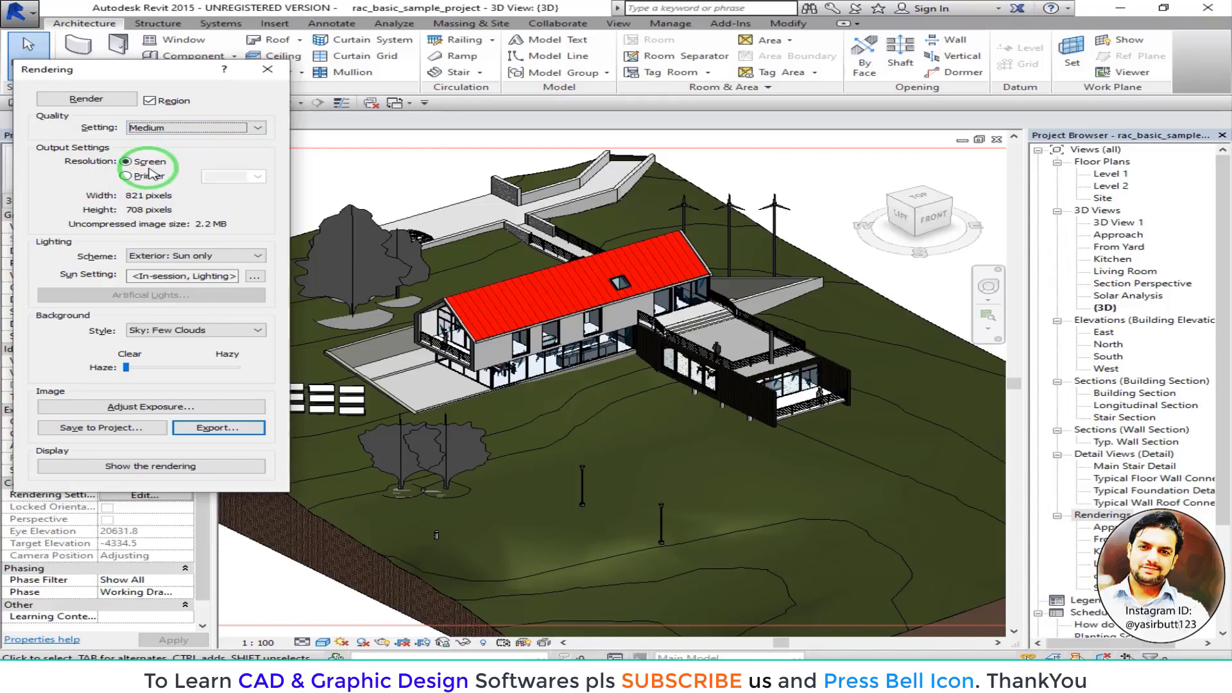
# - Compare printer output resolutions of 150 DPI and 300 DPI, and return the output to screen resolution
pyautogui.click(538, 358)
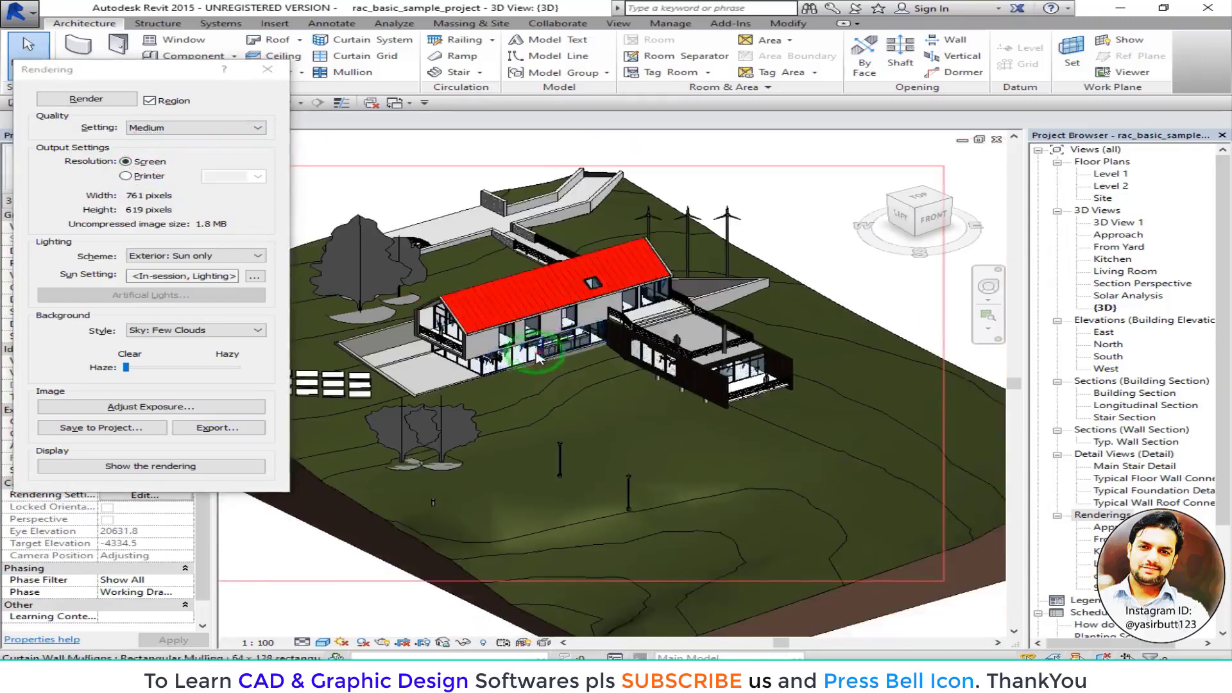
pyautogui.moveTo(538, 358); pyautogui.dragTo(599, 367, button='middle')
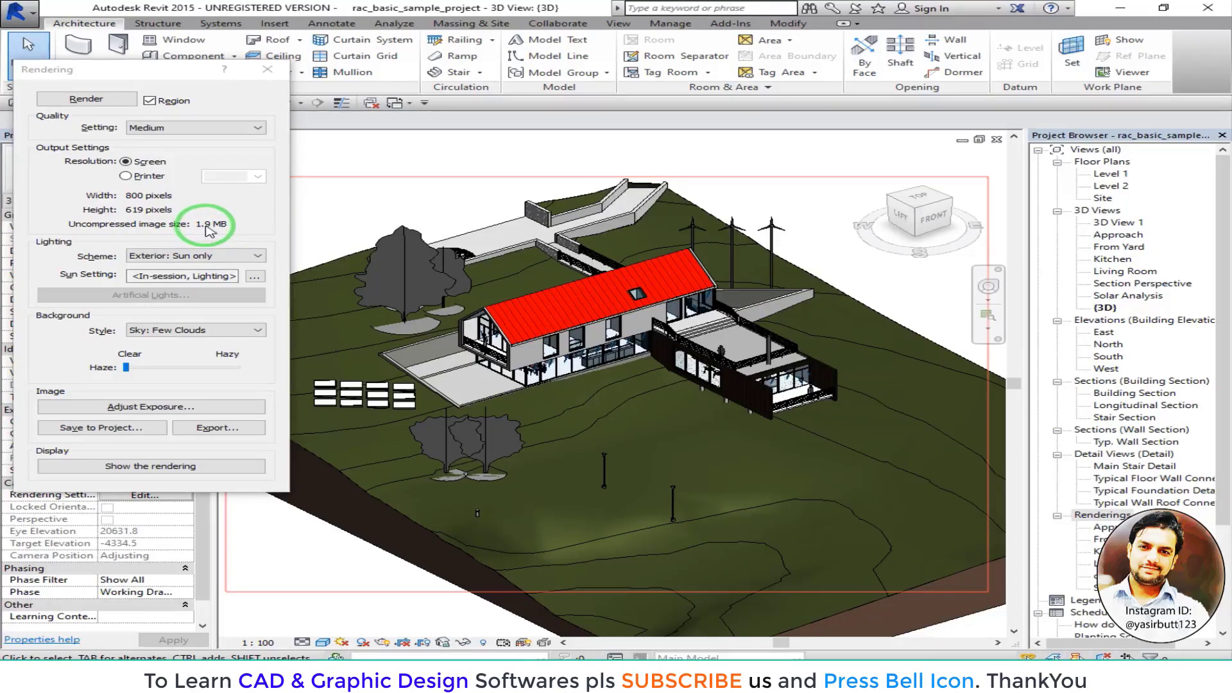
pyautogui.click(145, 179)
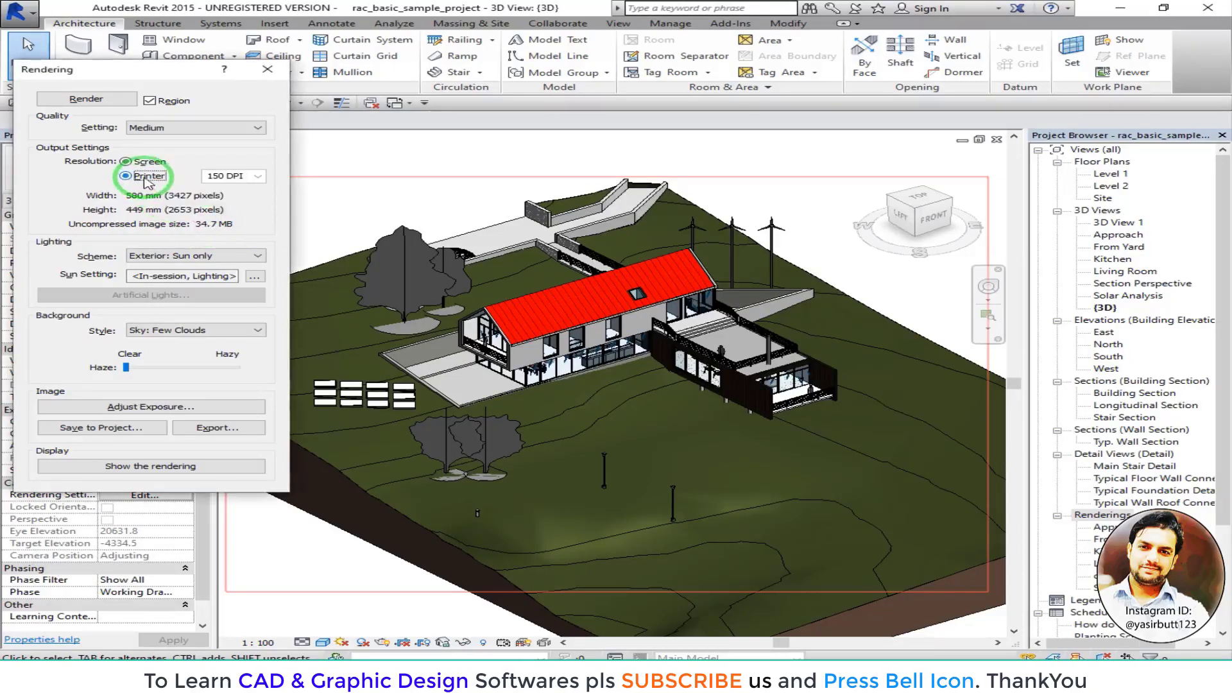
pyautogui.click(263, 181)
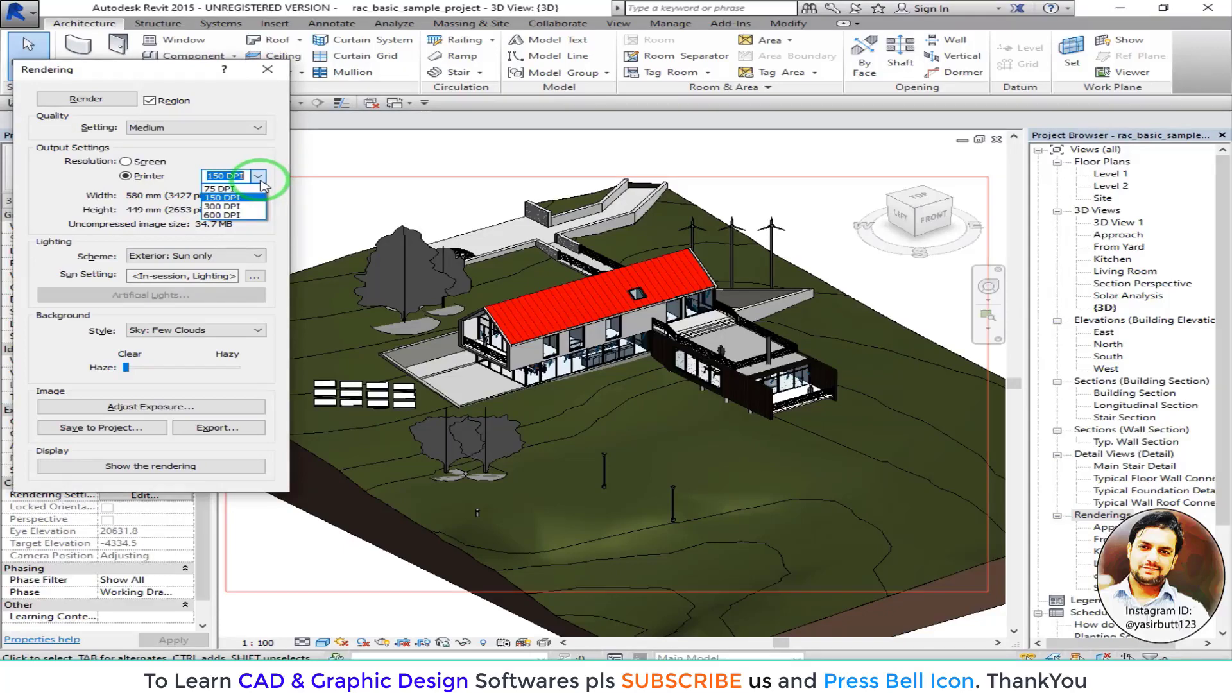
pyautogui.click(258, 177)
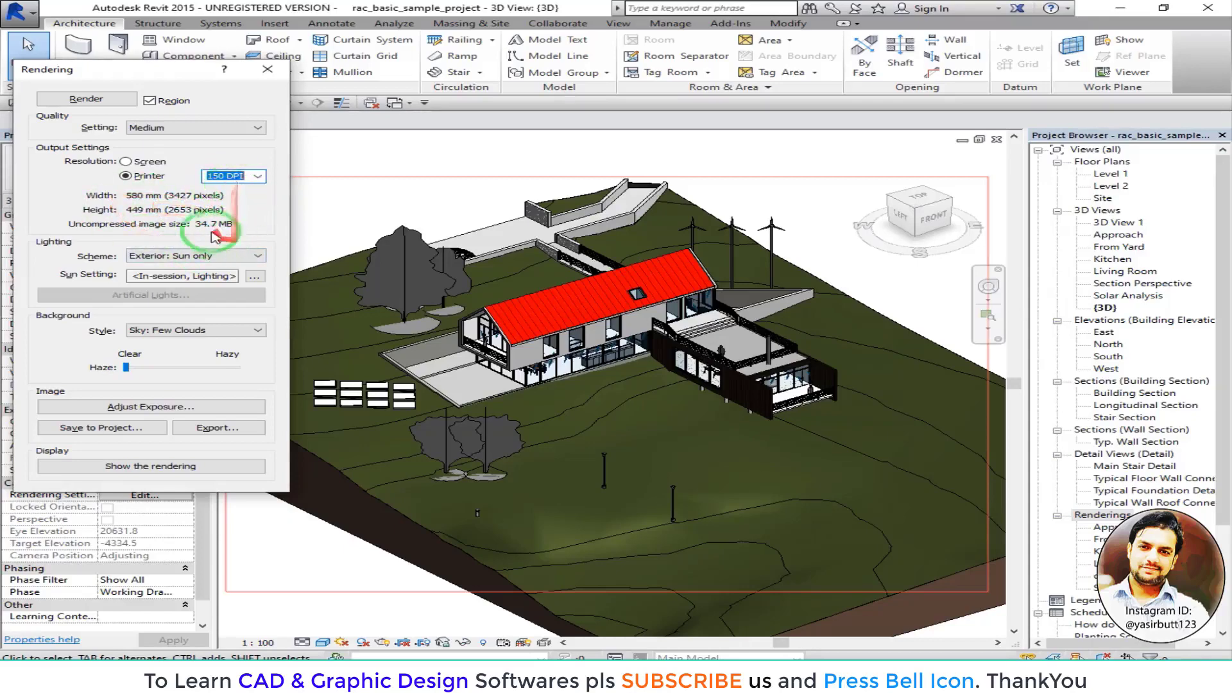
pyautogui.click(258, 176)
pyautogui.click(241, 206)
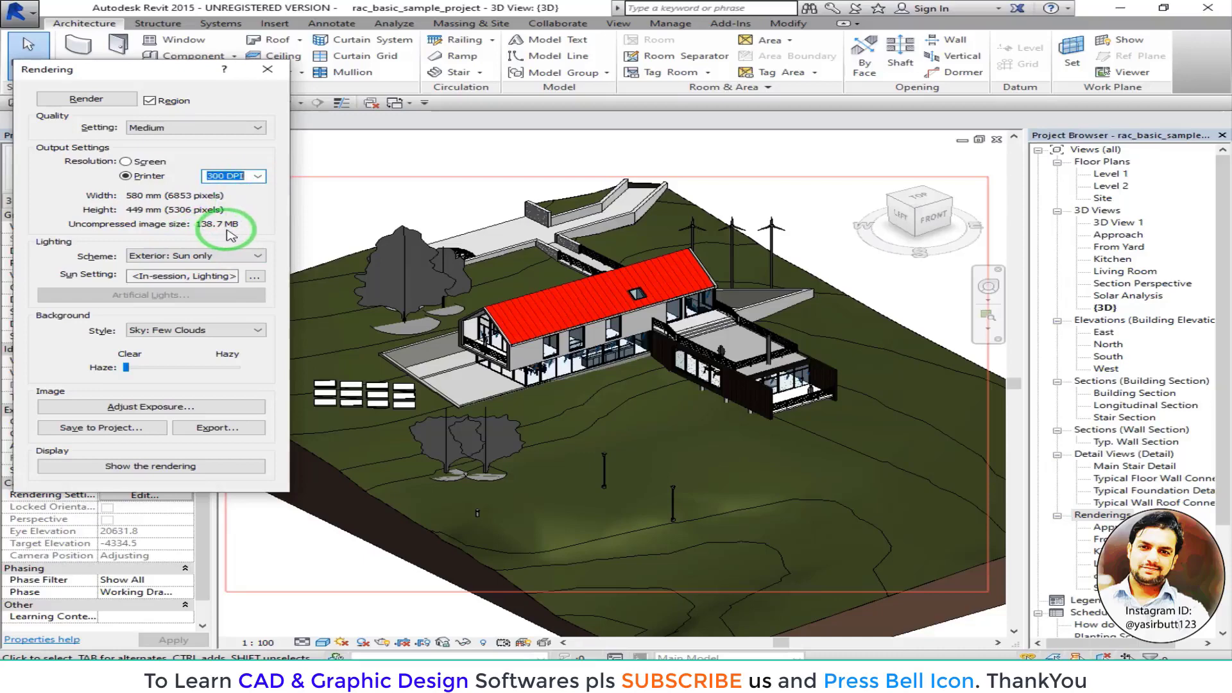
pyautogui.click(150, 162)
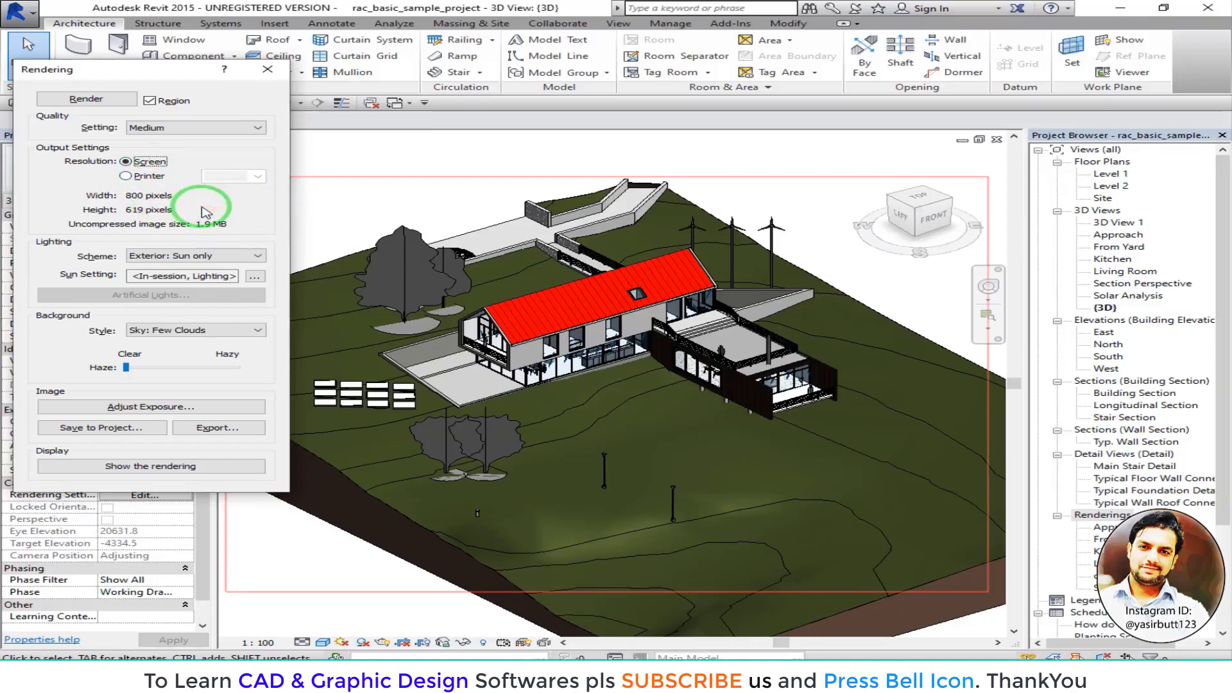
# - Review the available lighting schemes for the rendering and keep Exterior: Sun only
pyautogui.moveTo(147, 69); pyautogui.dragTo(184, 71)
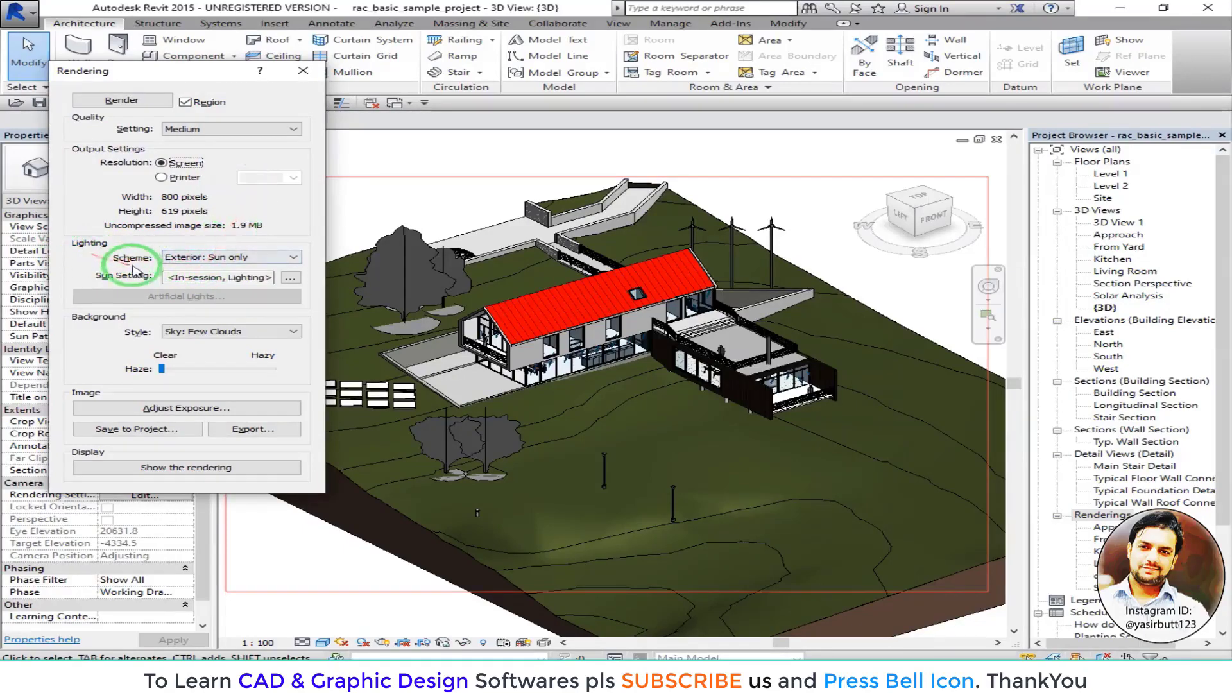
pyautogui.click(293, 258)
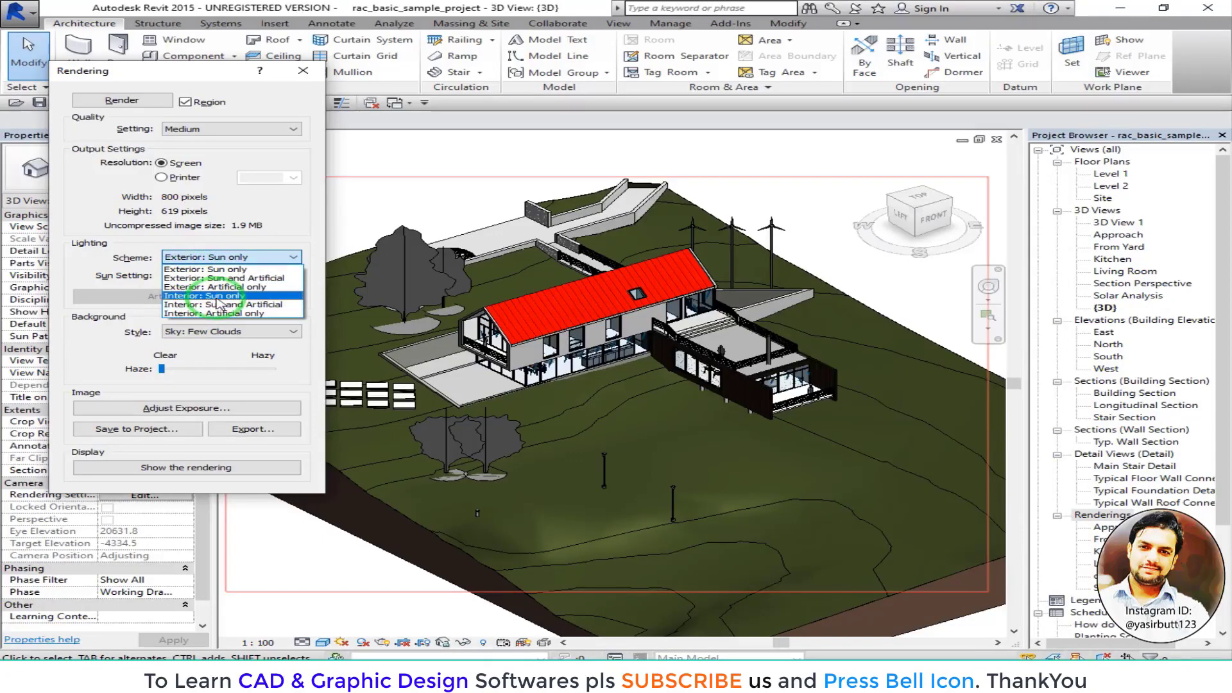
pyautogui.click(232, 270)
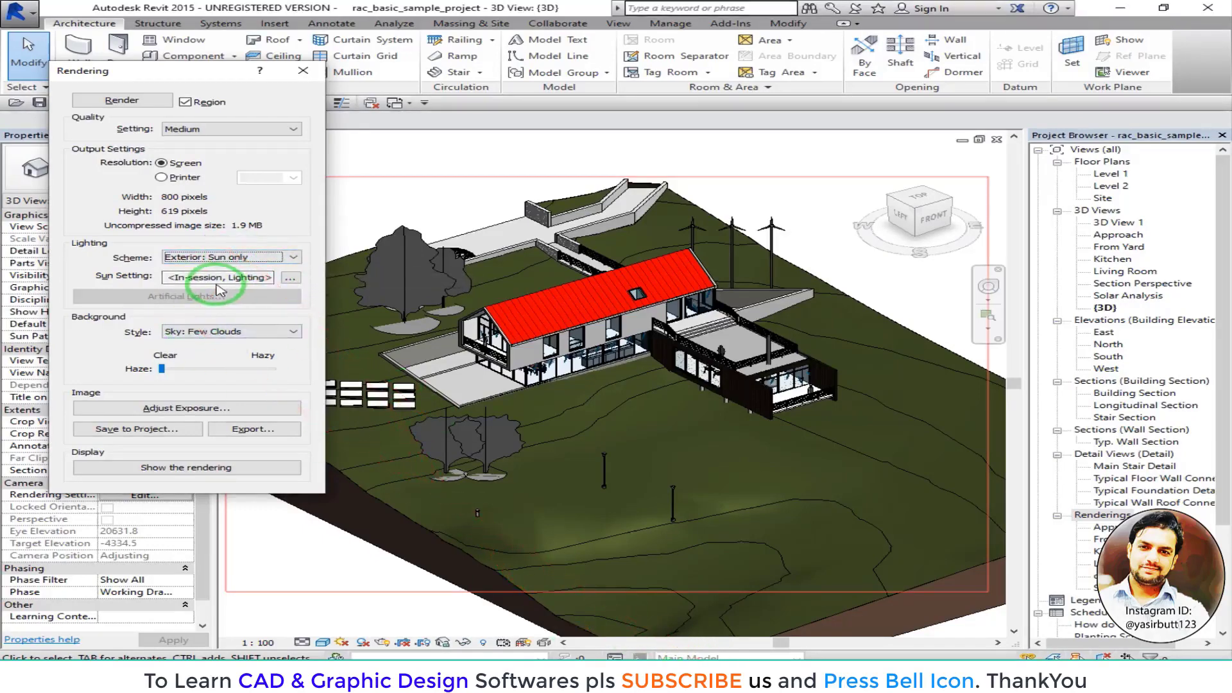
# - Switch to the desktop, open the exported rendering image to examine its sunlight and shadows, and return to Revit
pyautogui.click(1121, 7)
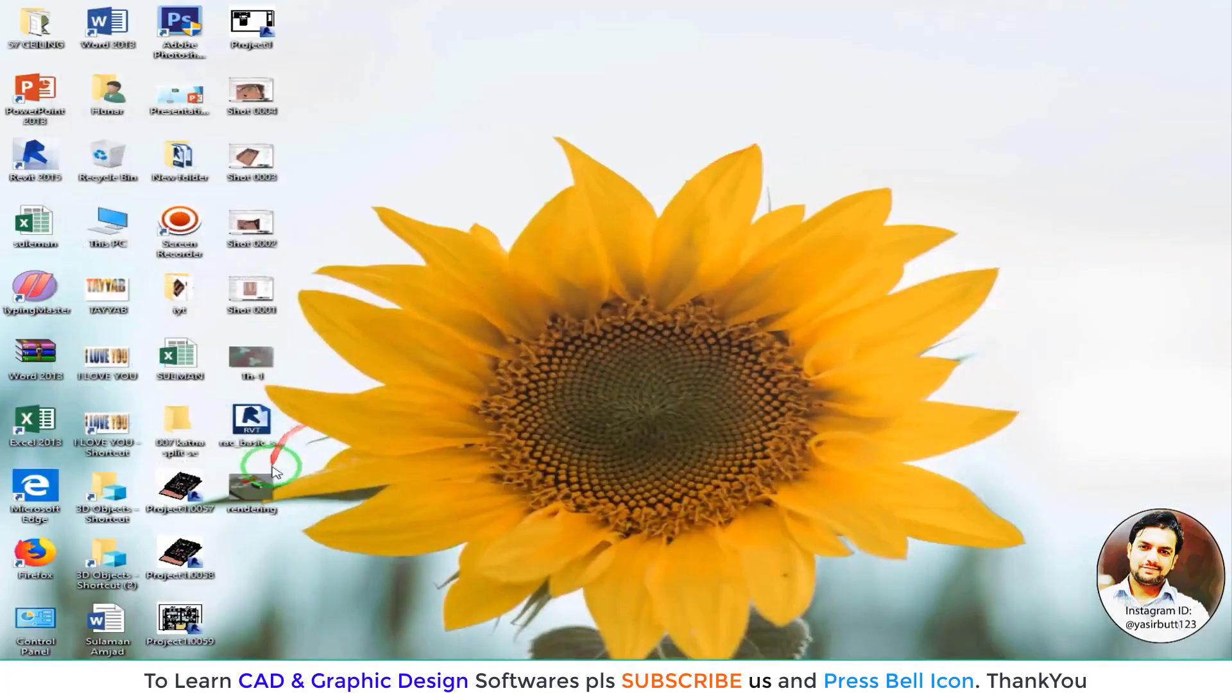
pyautogui.doubleClick(267, 484)
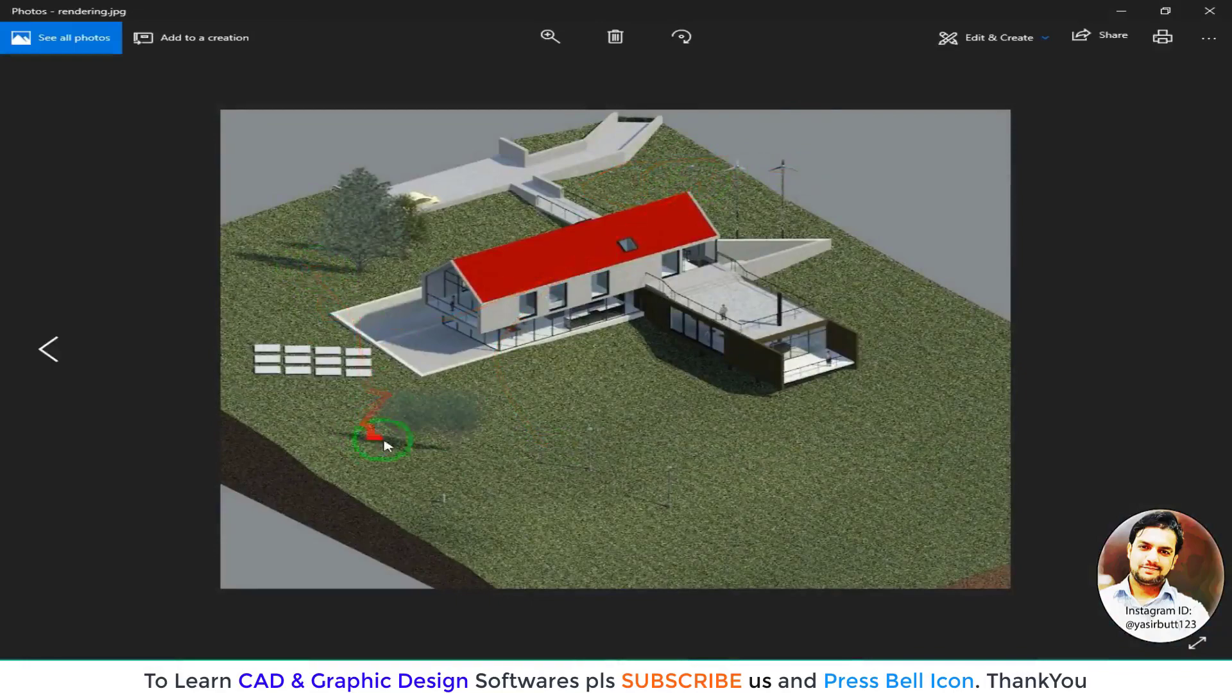
pyautogui.click(742, 677)
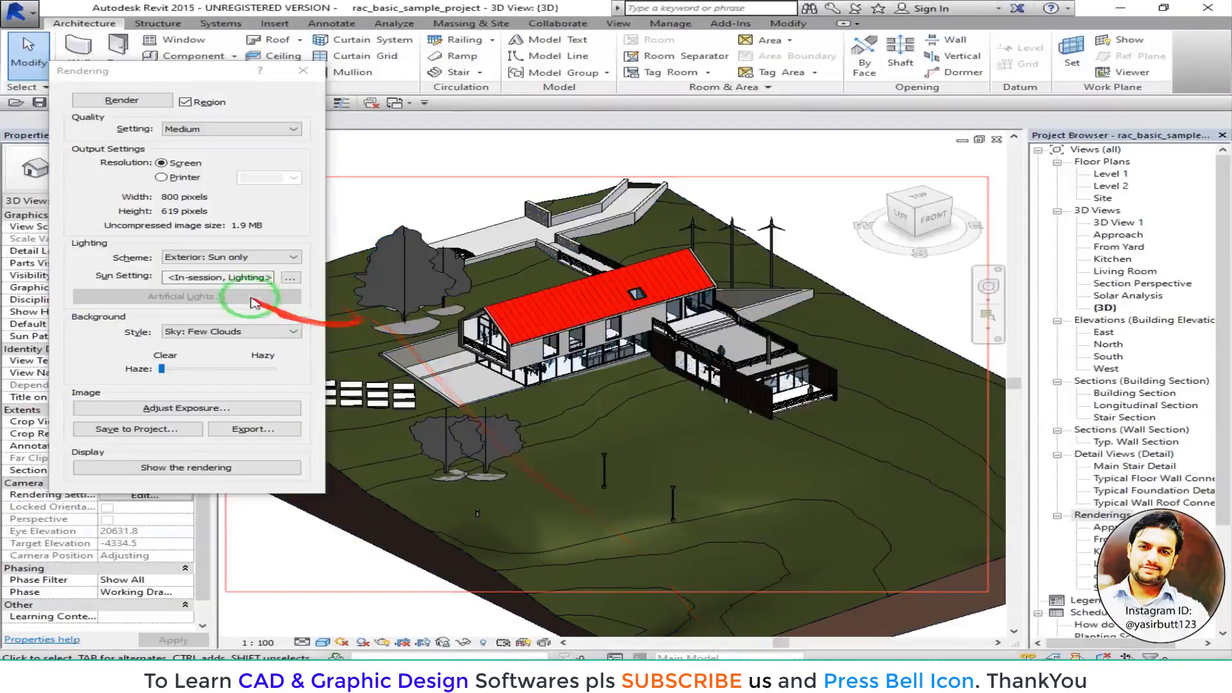
# - Set the rendering's lighting scheme to Exterior: Sun and Artificial
pyautogui.click(251, 258)
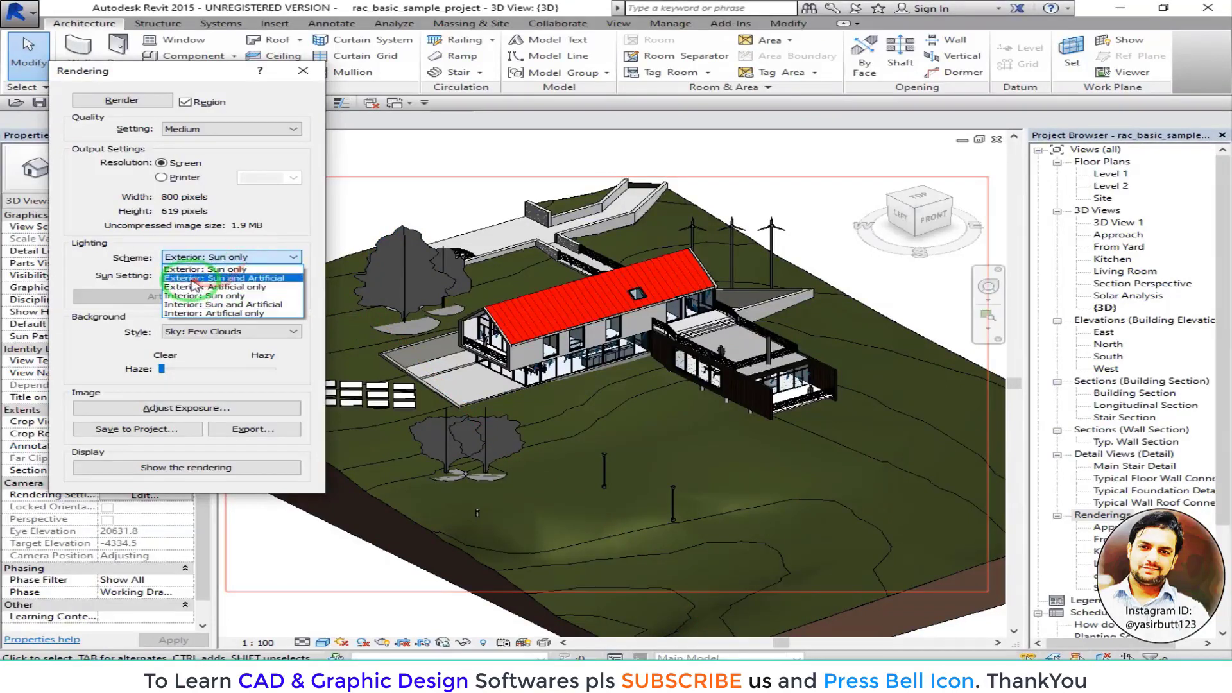
pyautogui.click(259, 280)
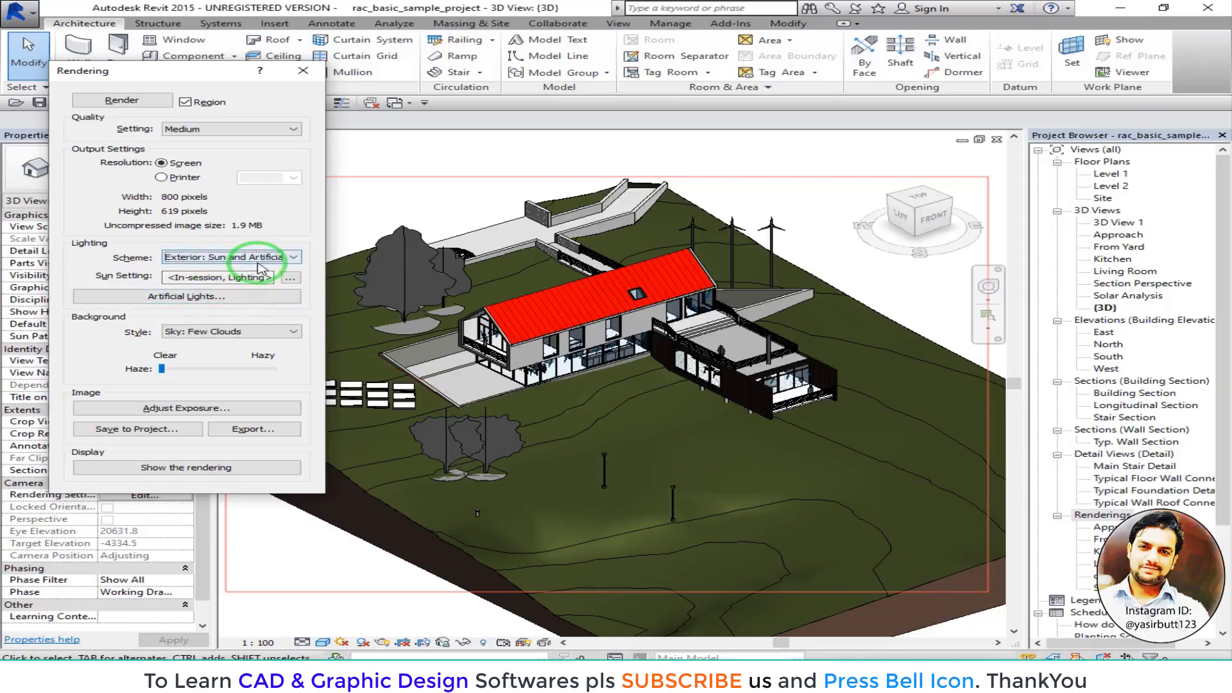
# - Render the region of the 3D view with sun and artificial lighting and examine the lawn around the lamp posts
pyautogui.click(154, 101)
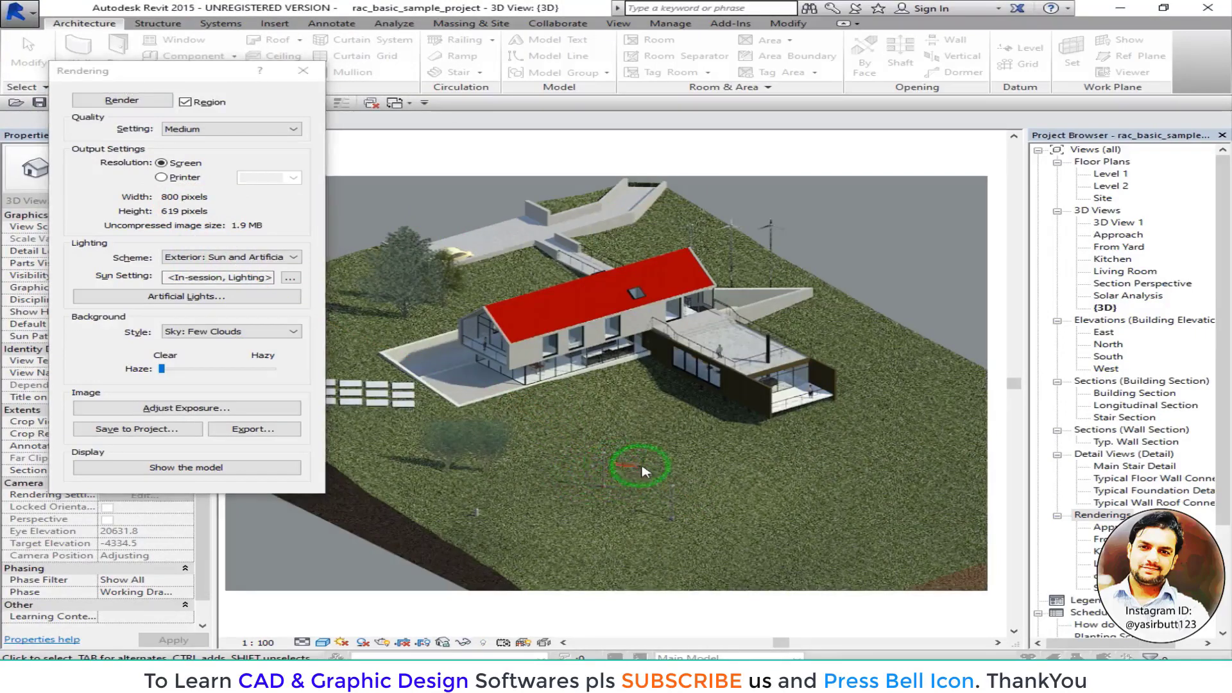
pyautogui.scroll(5, 642, 467)
pyautogui.scroll(-5, 538, 461)
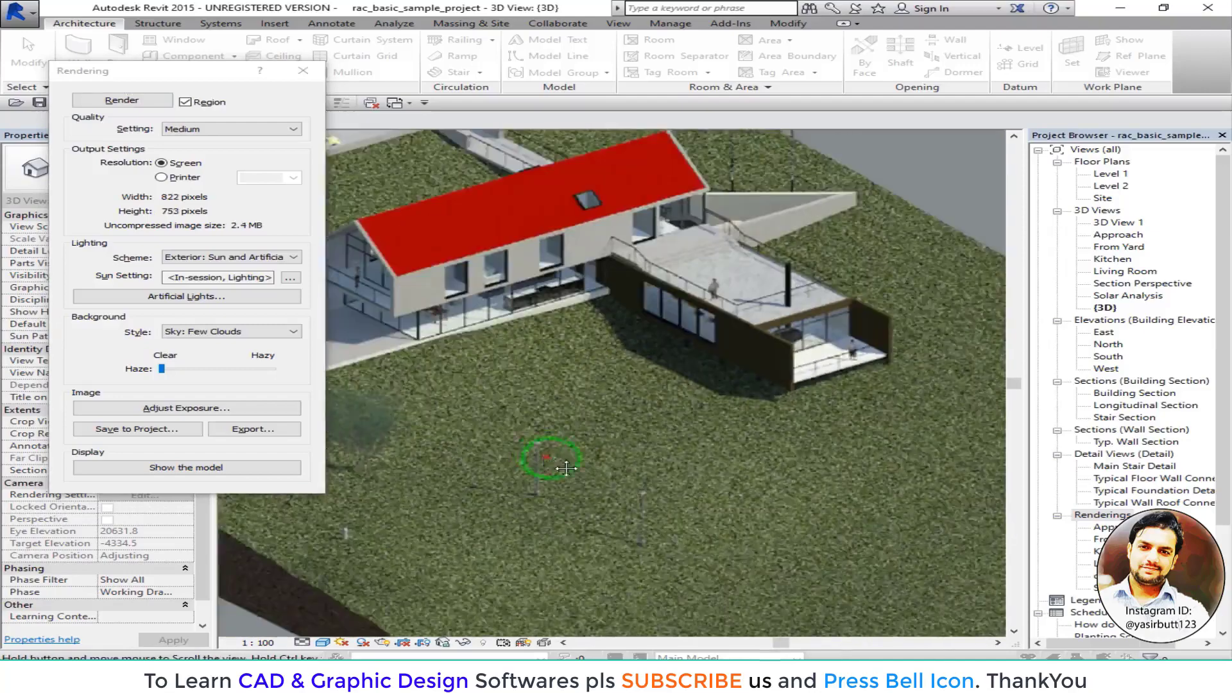
# - Apply an exposure value of 12.39, highlights of 0.18 and mid tones of 0.48 to the rendered image
pyautogui.click(186, 408)
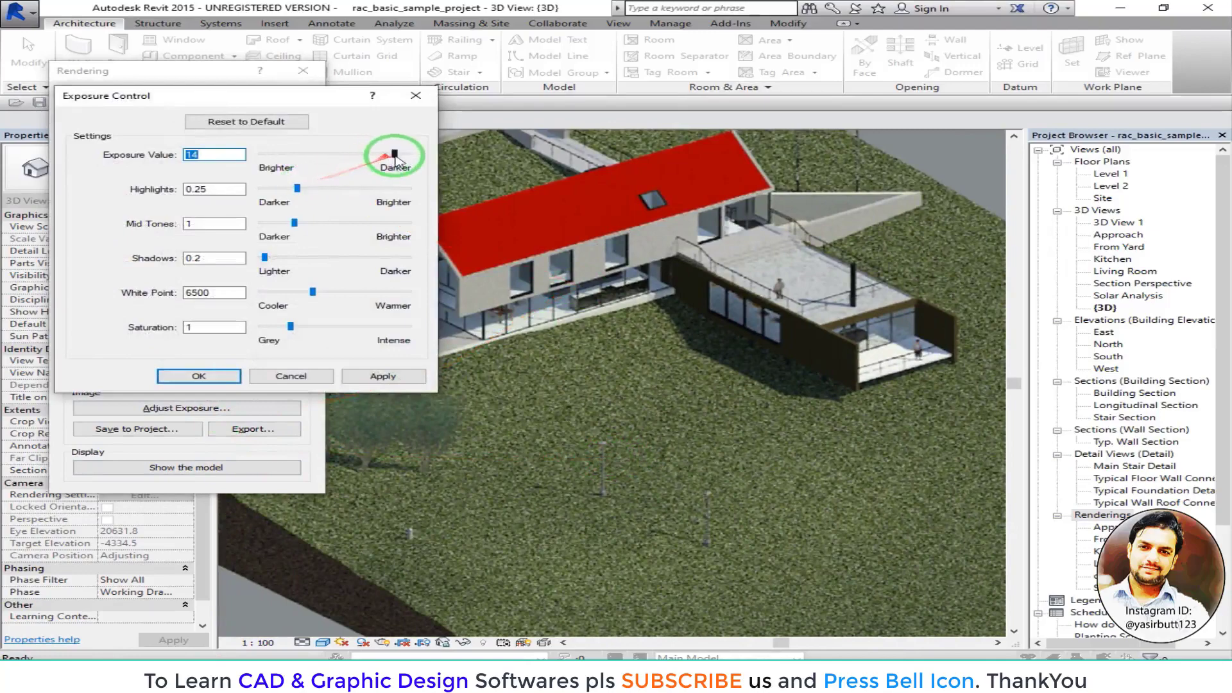
pyautogui.moveTo(391, 155)
pyautogui.mouseDown()
pyautogui.moveTo(342, 161)
pyautogui.moveTo(384, 155)
pyautogui.mouseUp()
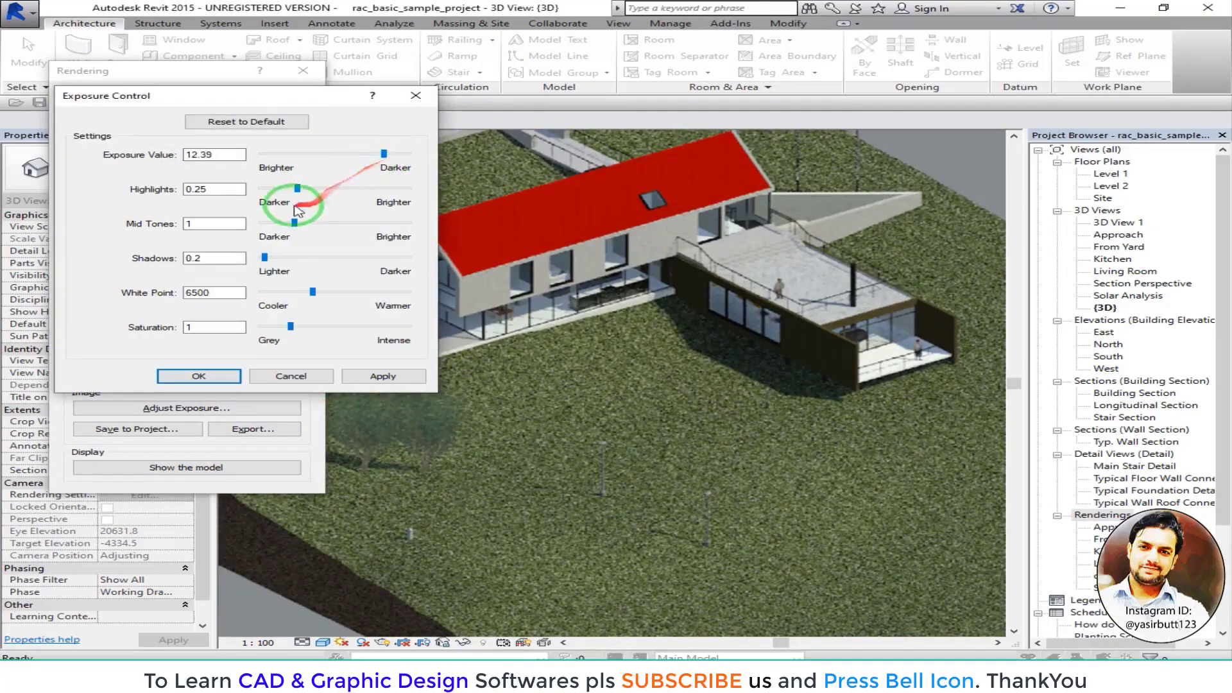
pyautogui.moveTo(297, 189); pyautogui.dragTo(276, 224)
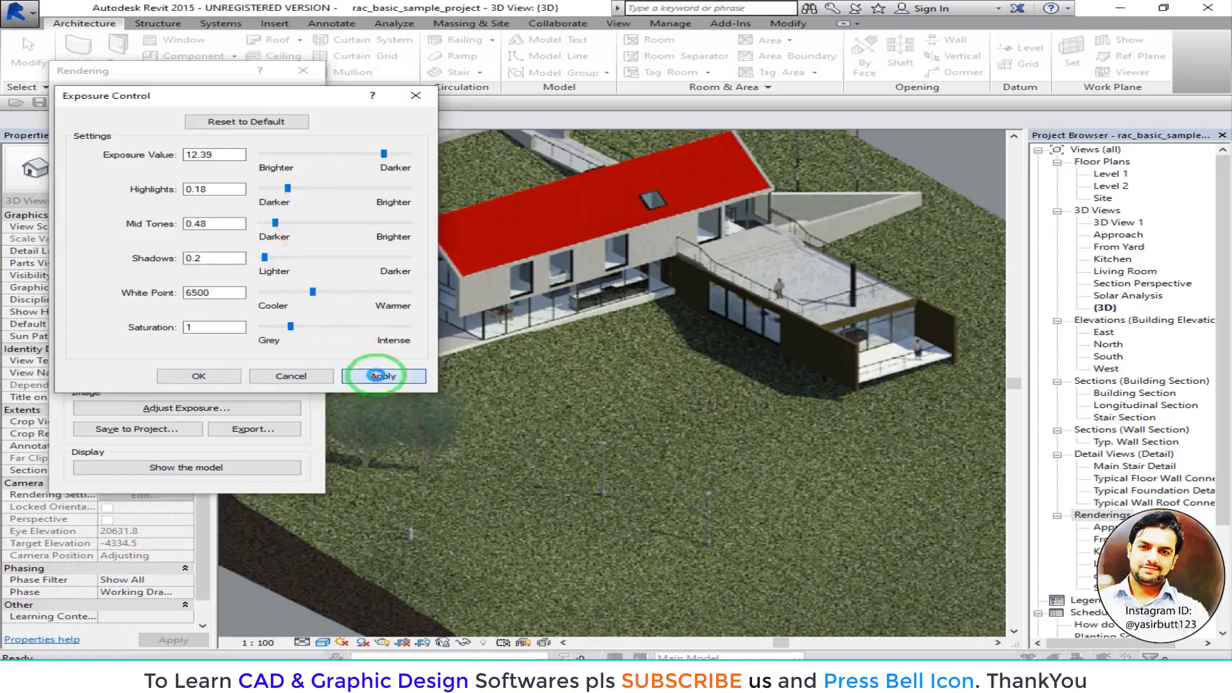
pyautogui.click(379, 375)
# - Reset the rendered image's exposure settings to their defaults, apply them and accept the exposure settings
pyautogui.click(246, 122)
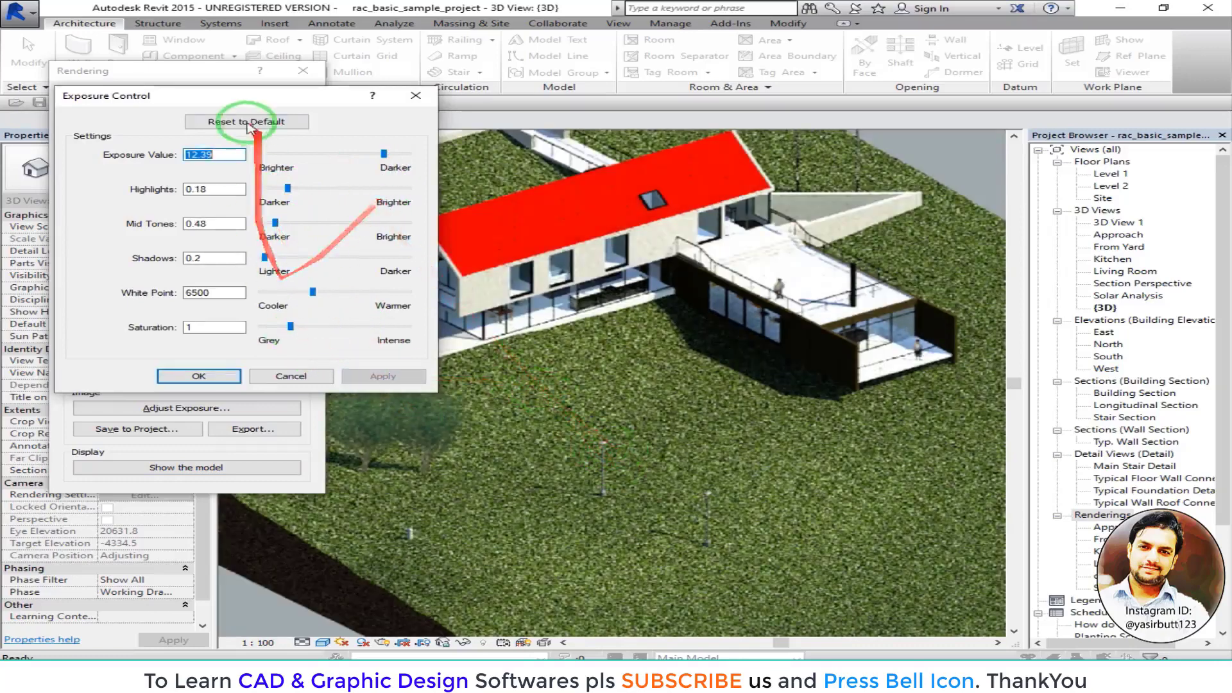
pyautogui.click(366, 377)
pyautogui.click(201, 376)
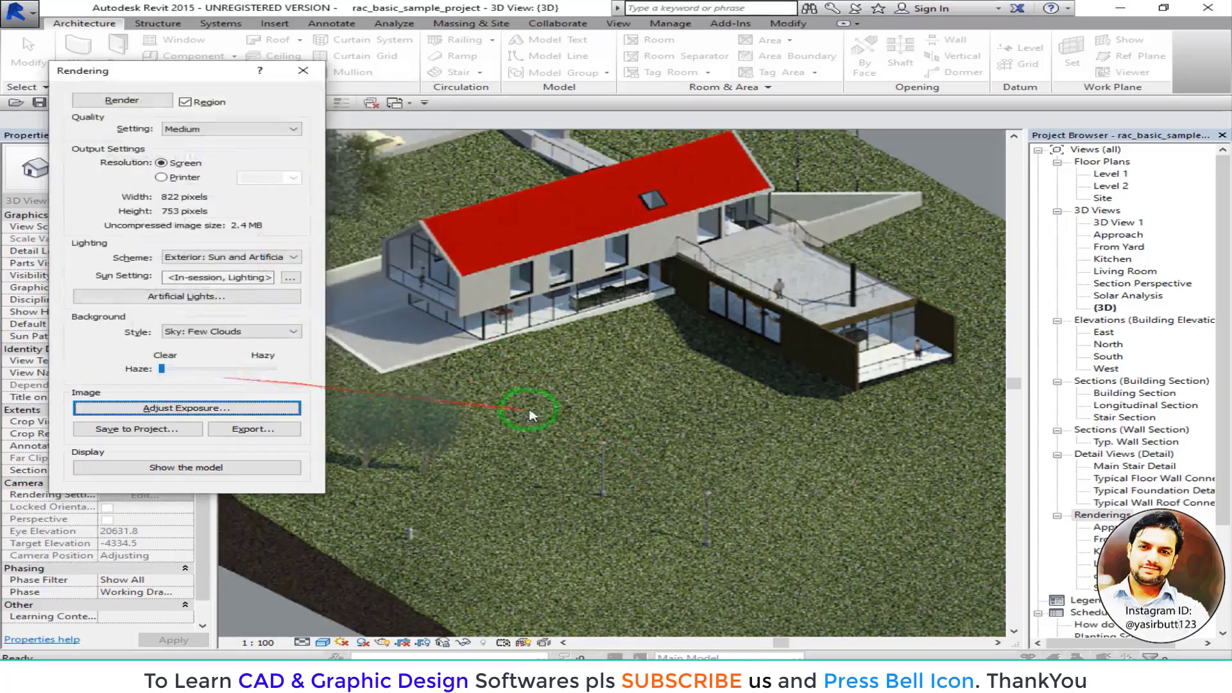
# - Turn region rendering off and on again, shrink the region to the front trees and lamp posts, and render it
pyautogui.moveTo(614, 383); pyautogui.dragTo(606, 366, button='middle')
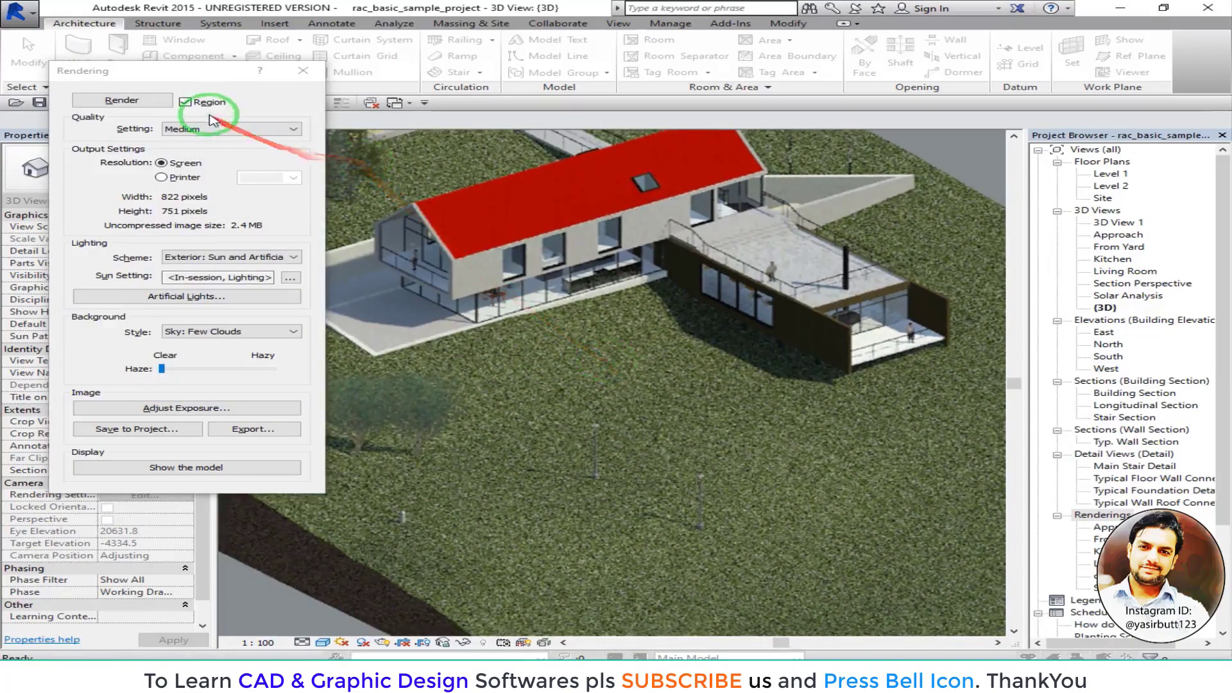
pyautogui.scroll(-1, 573, 329)
pyautogui.scroll(-3, 575, 331)
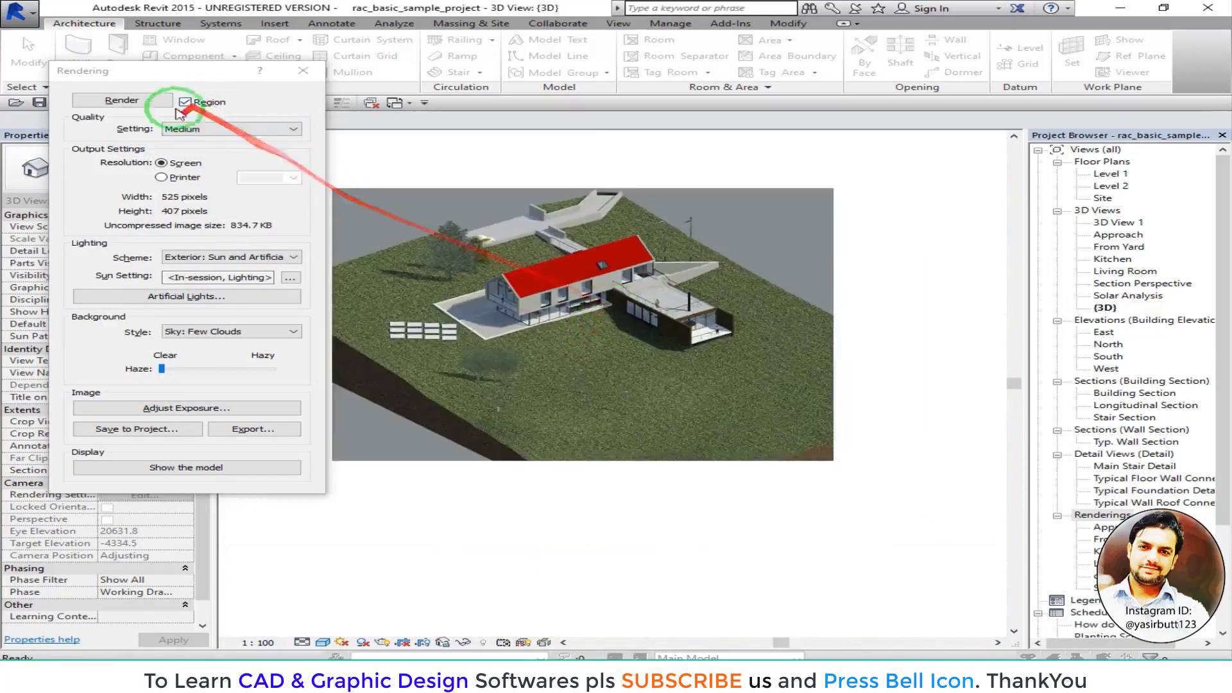
pyautogui.scroll(-1, 620, 306)
pyautogui.moveTo(621, 307); pyautogui.dragTo(649, 322, button='middle')
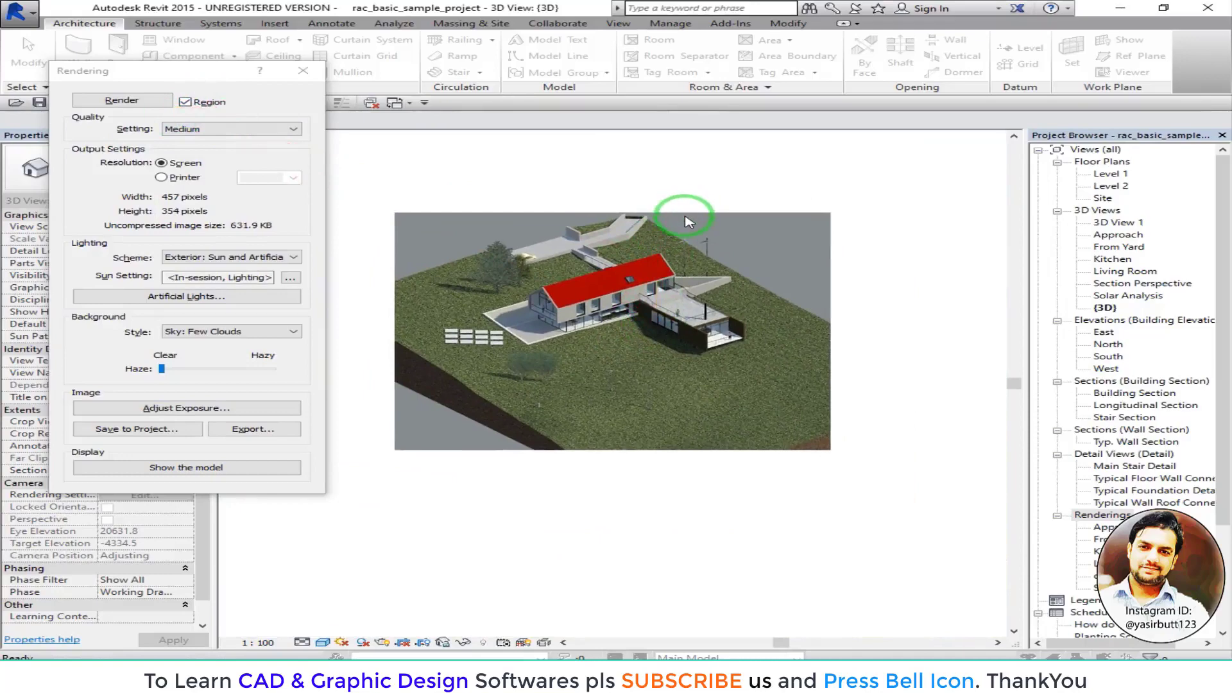
pyautogui.click(203, 105)
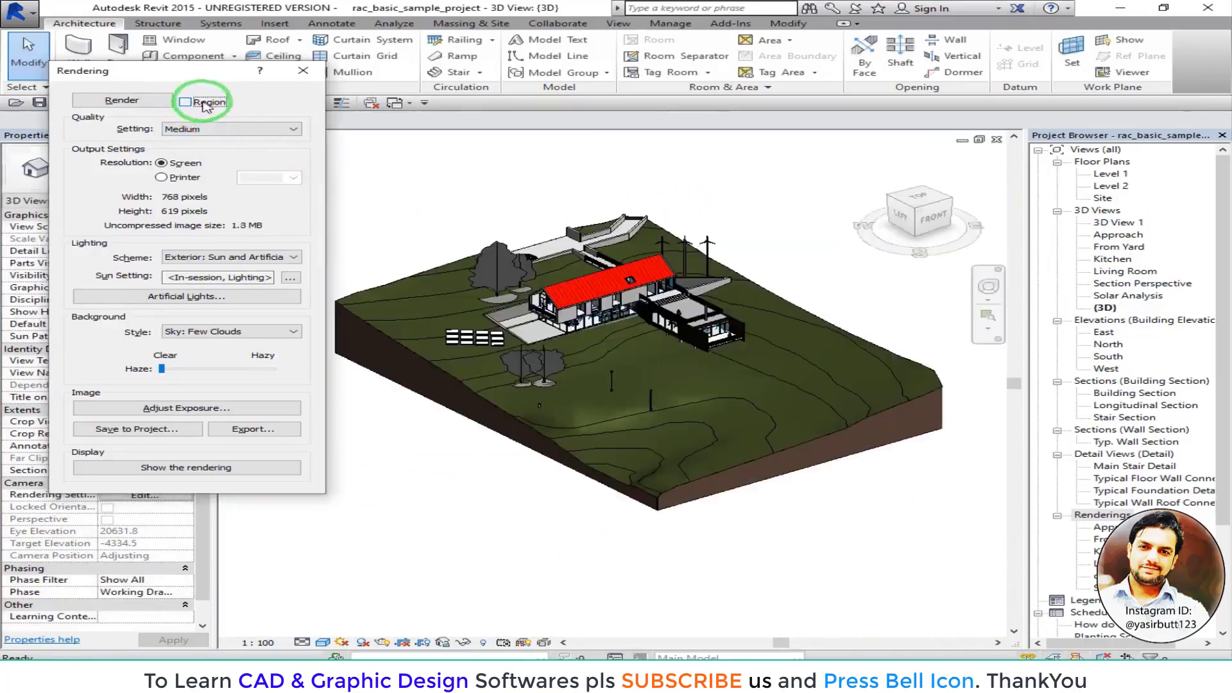
pyautogui.click(202, 104)
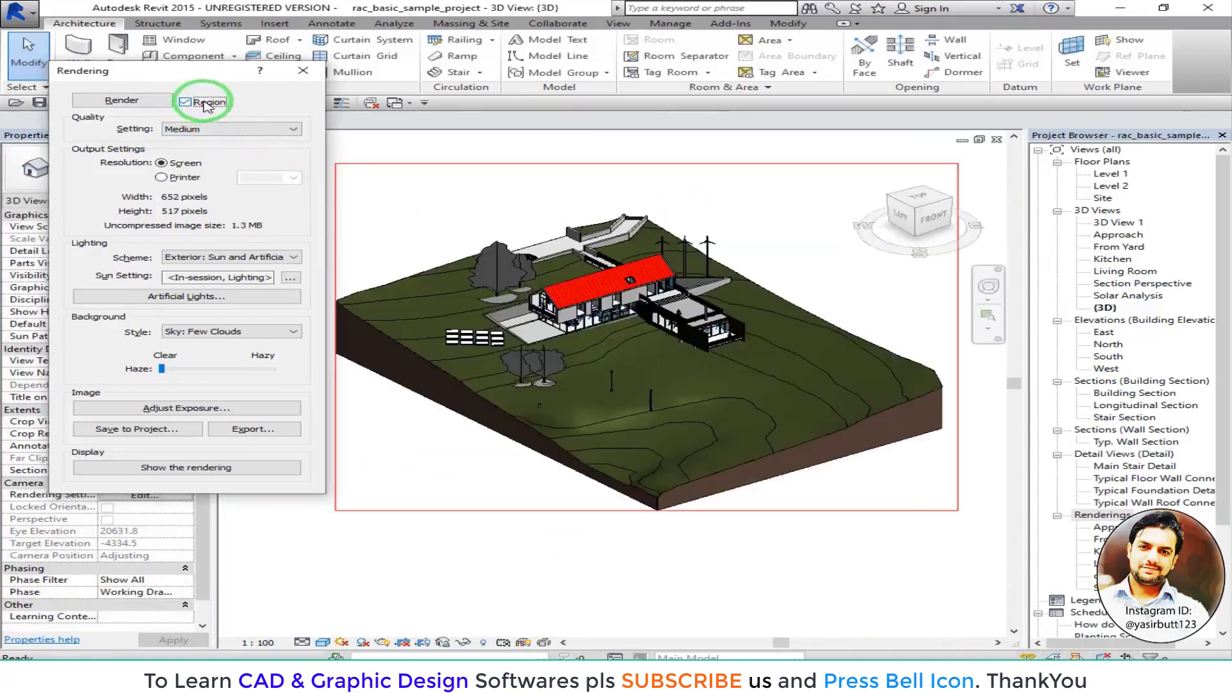
pyautogui.click(959, 168)
pyautogui.moveTo(960, 163); pyautogui.dragTo(499, 344)
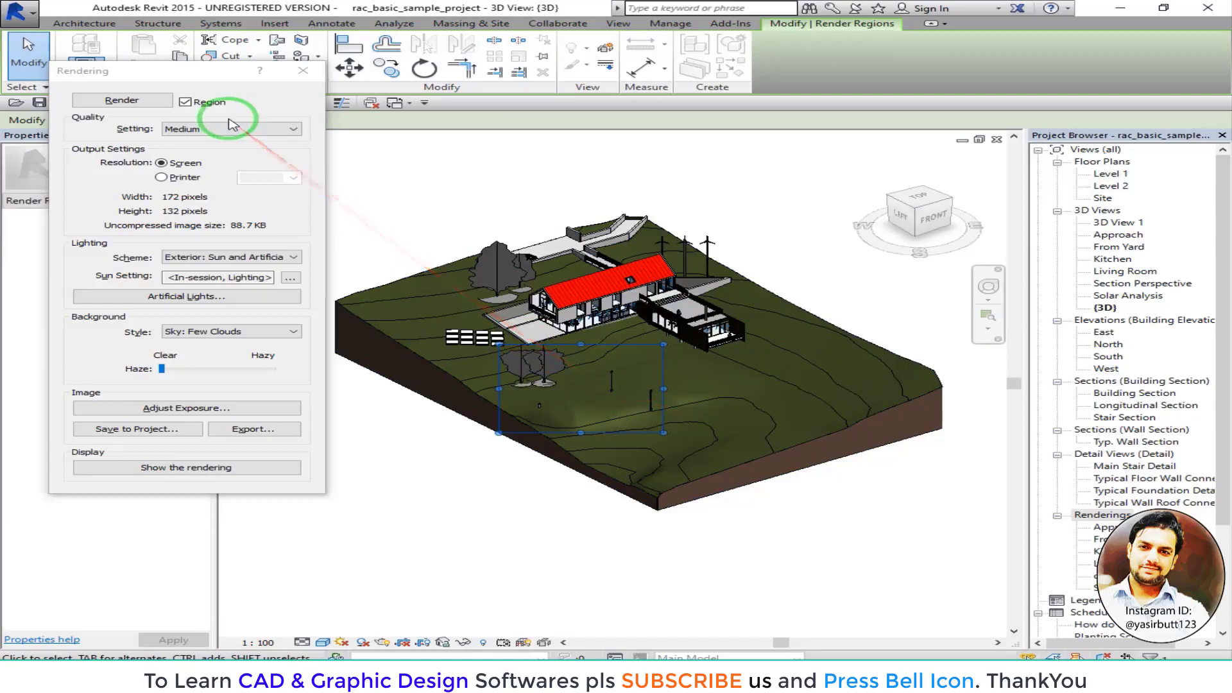
pyautogui.click(121, 101)
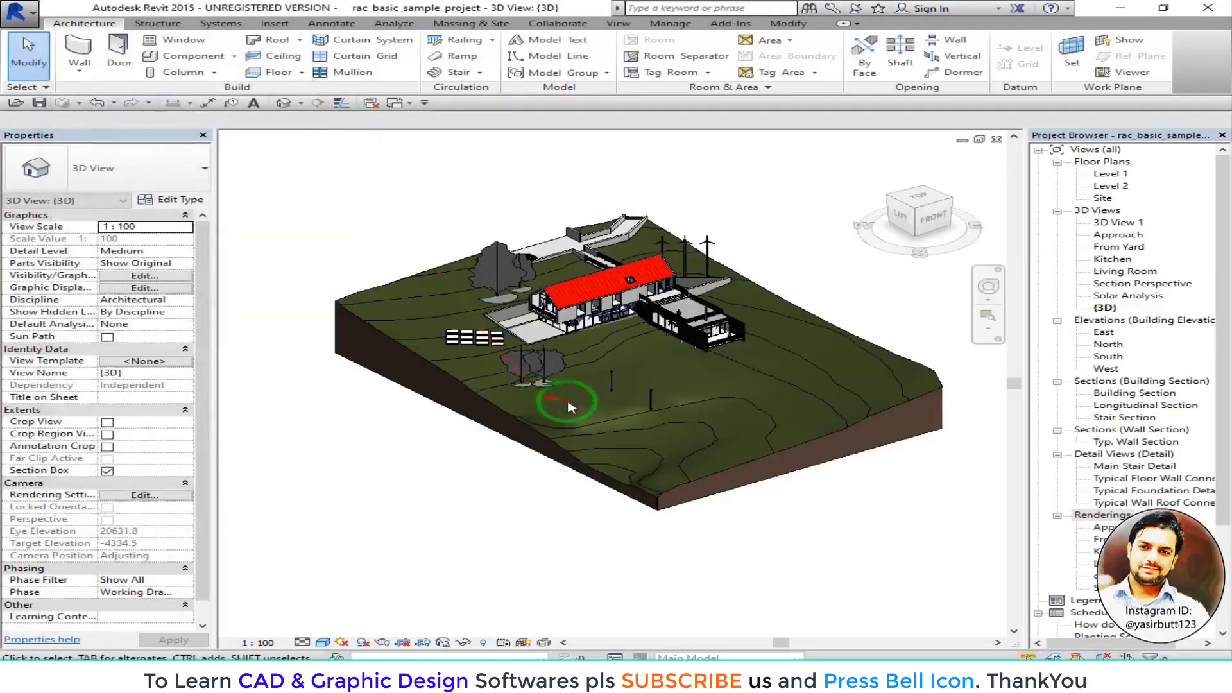
# - Reopen the rendering settings for the 3D view and turn off region rendering
pyautogui.scroll(4, 539, 398)
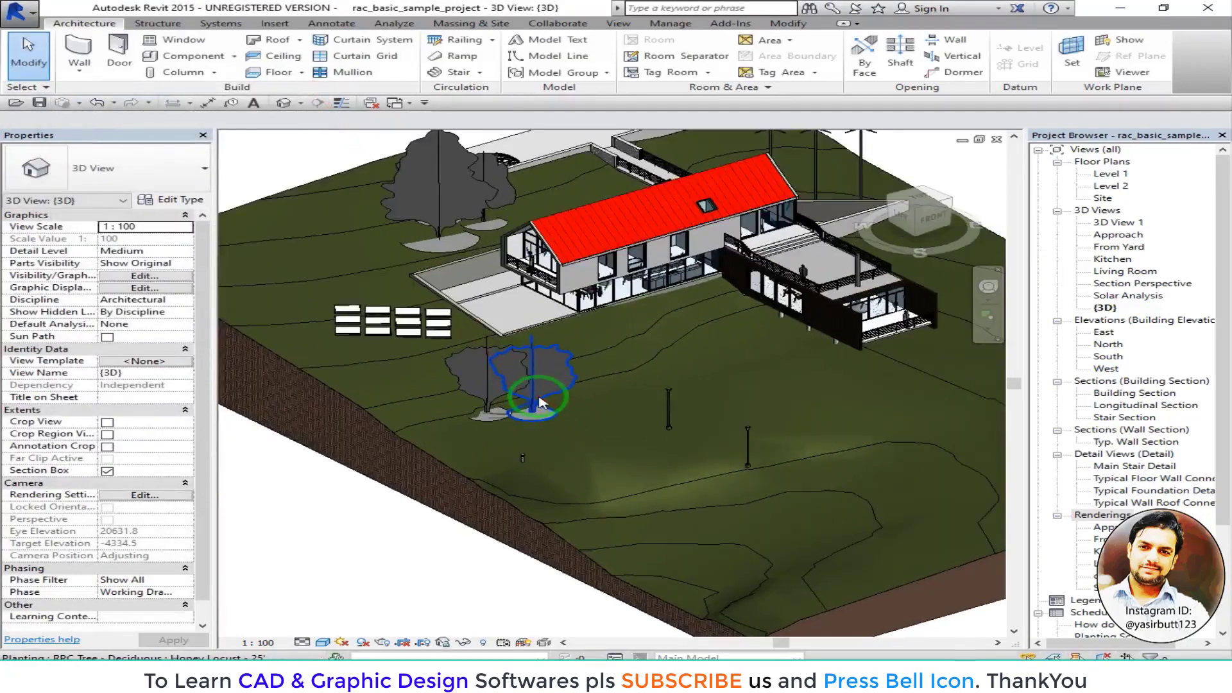
pyautogui.press('r')
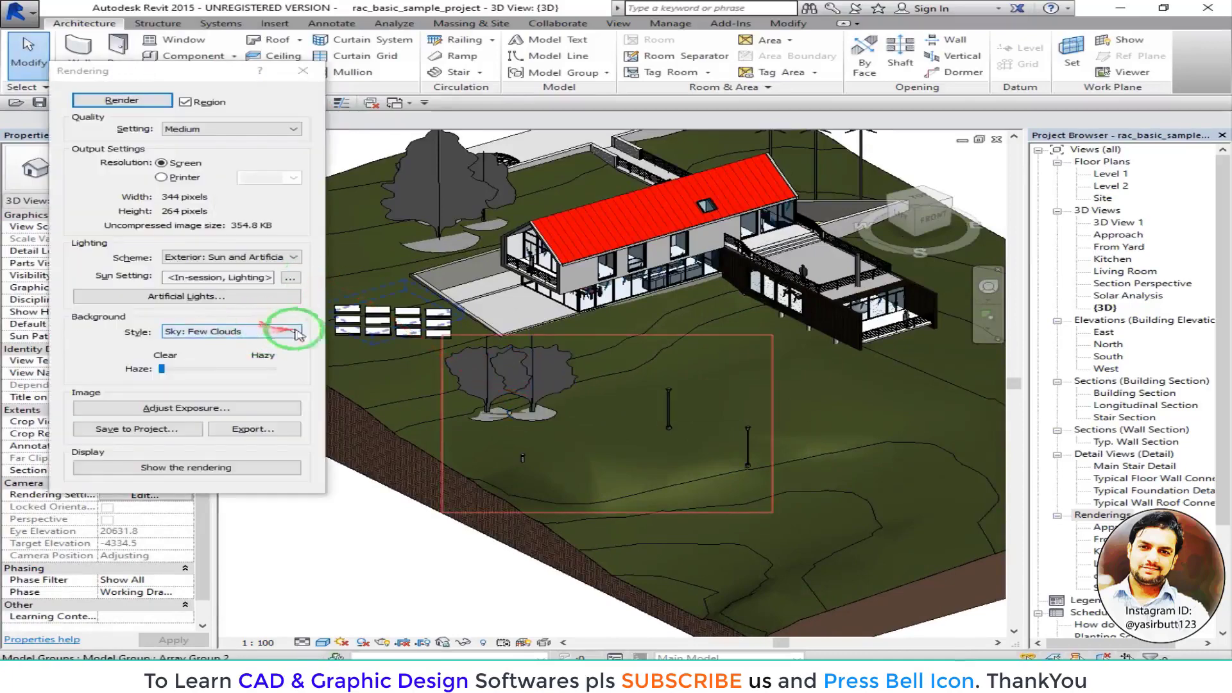
pyautogui.scroll(-3, 480, 344)
pyautogui.click(185, 101)
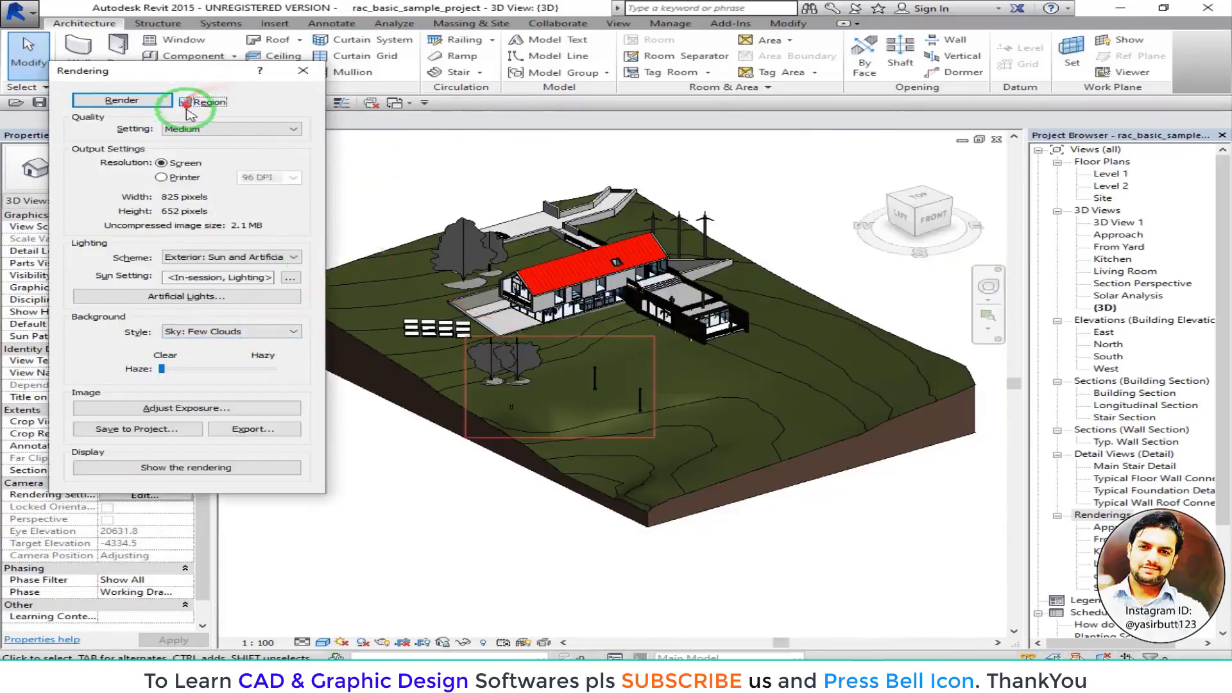
# - Frame the house and lamp posts in the 3D view and set the lighting scheme to Exterior: Artificial only
pyautogui.scroll(4, 398, 296)
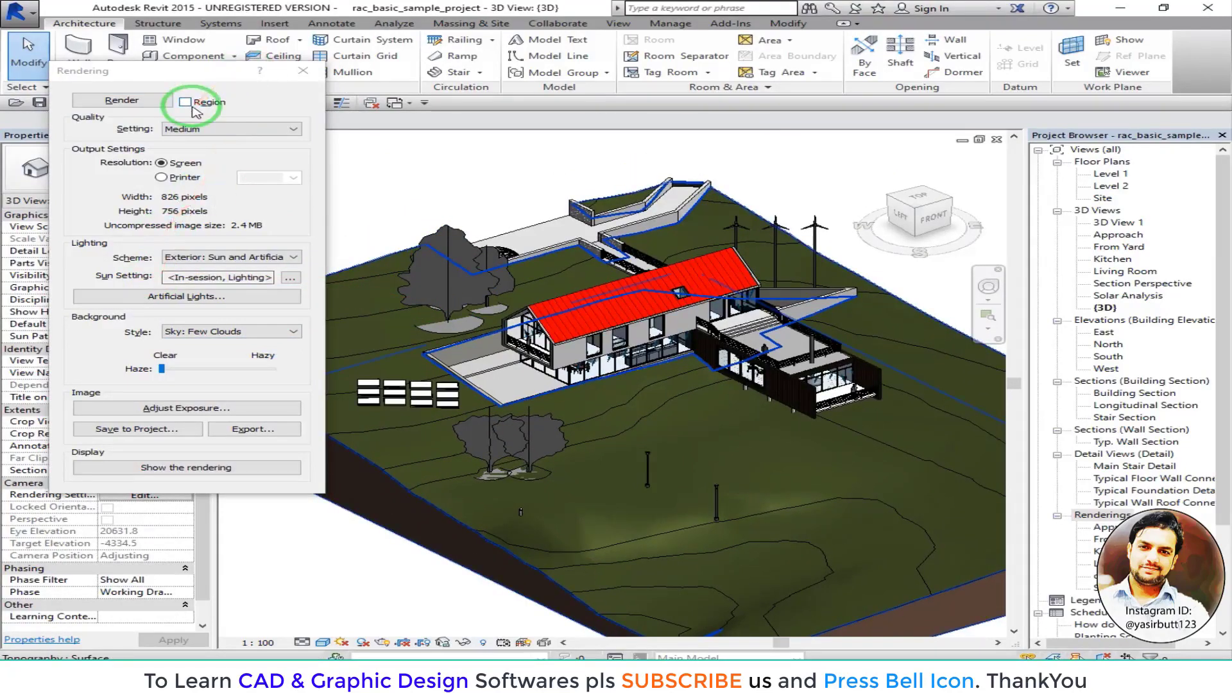
pyautogui.scroll(-2, 345, 345)
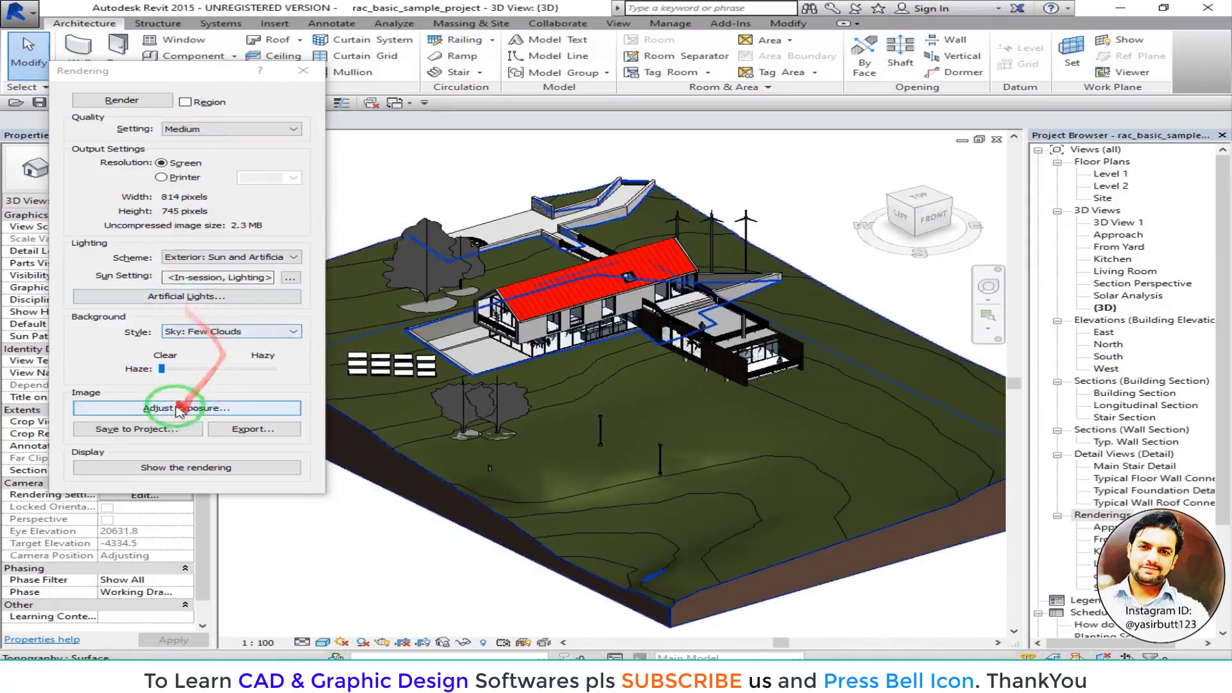
pyautogui.click(204, 257)
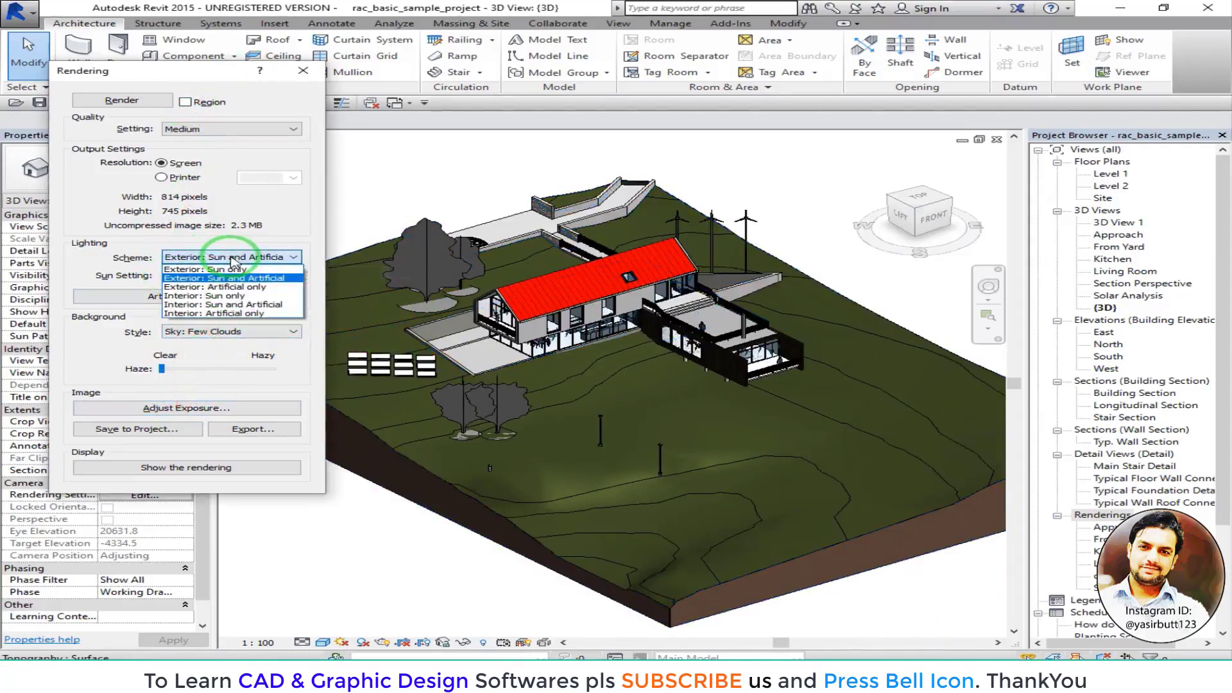
pyautogui.click(231, 287)
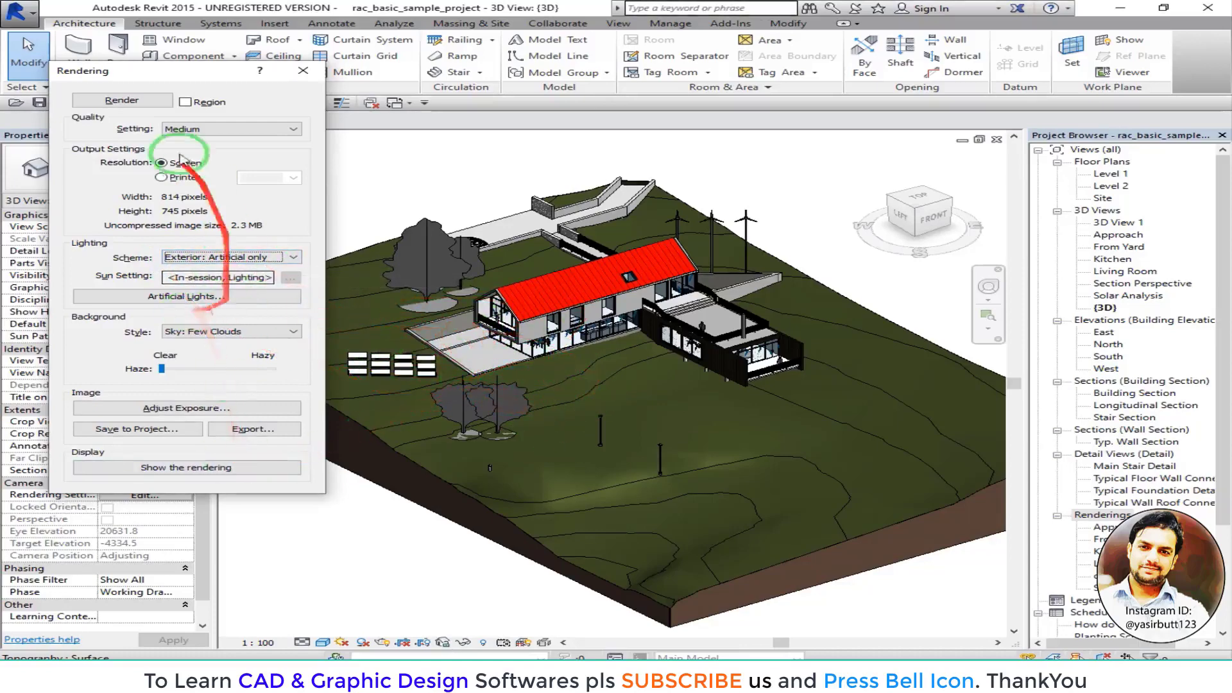
pyautogui.click(122, 101)
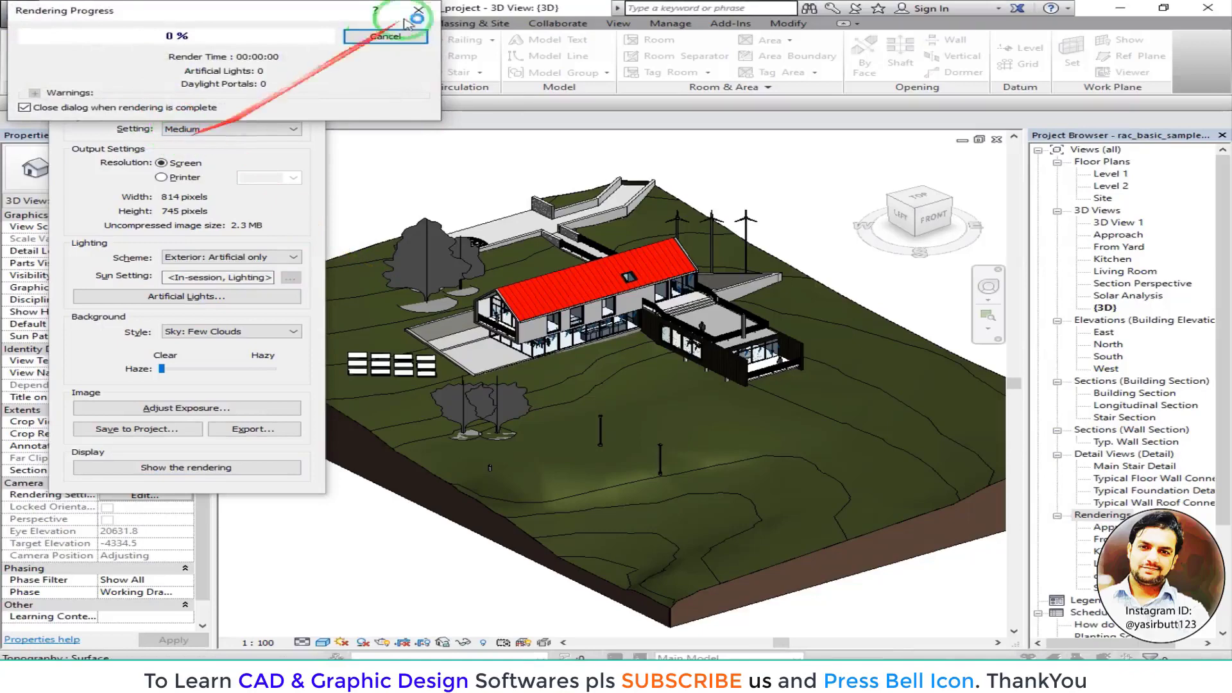
pyautogui.click(388, 37)
pyautogui.click(663, 341)
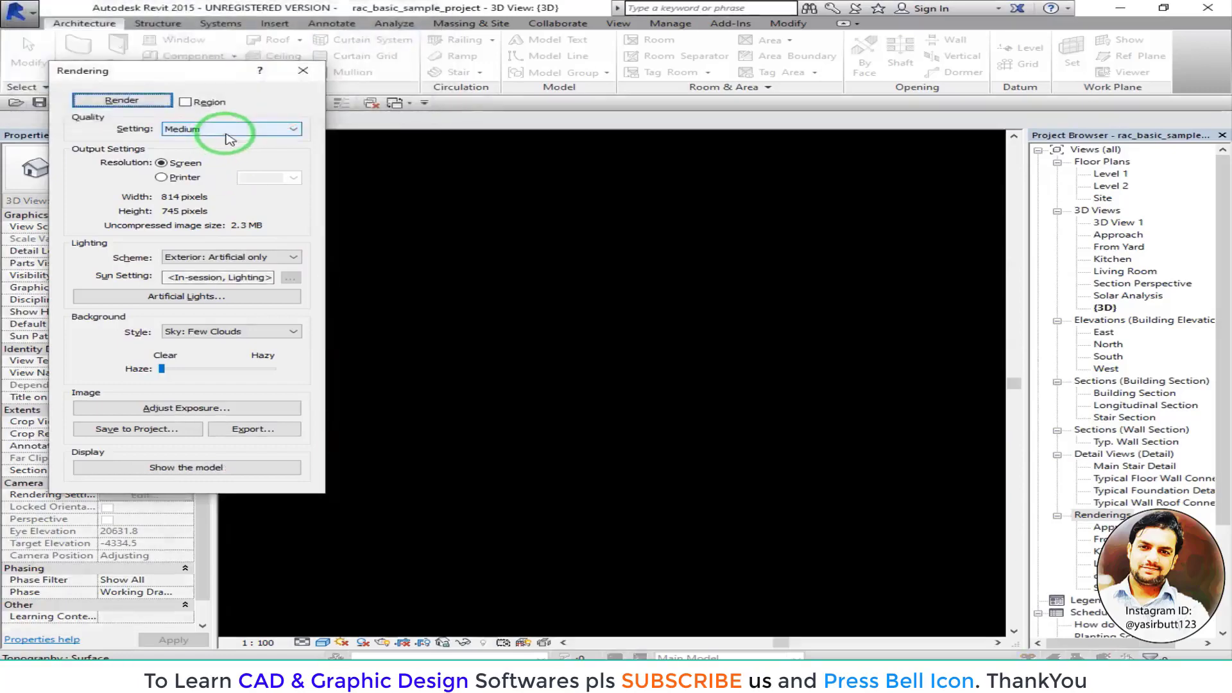
# - Set the rendering quality to Low, render the whole 3D view with artificial lights only, and examine the lit areas
pyautogui.click(220, 129)
pyautogui.click(215, 152)
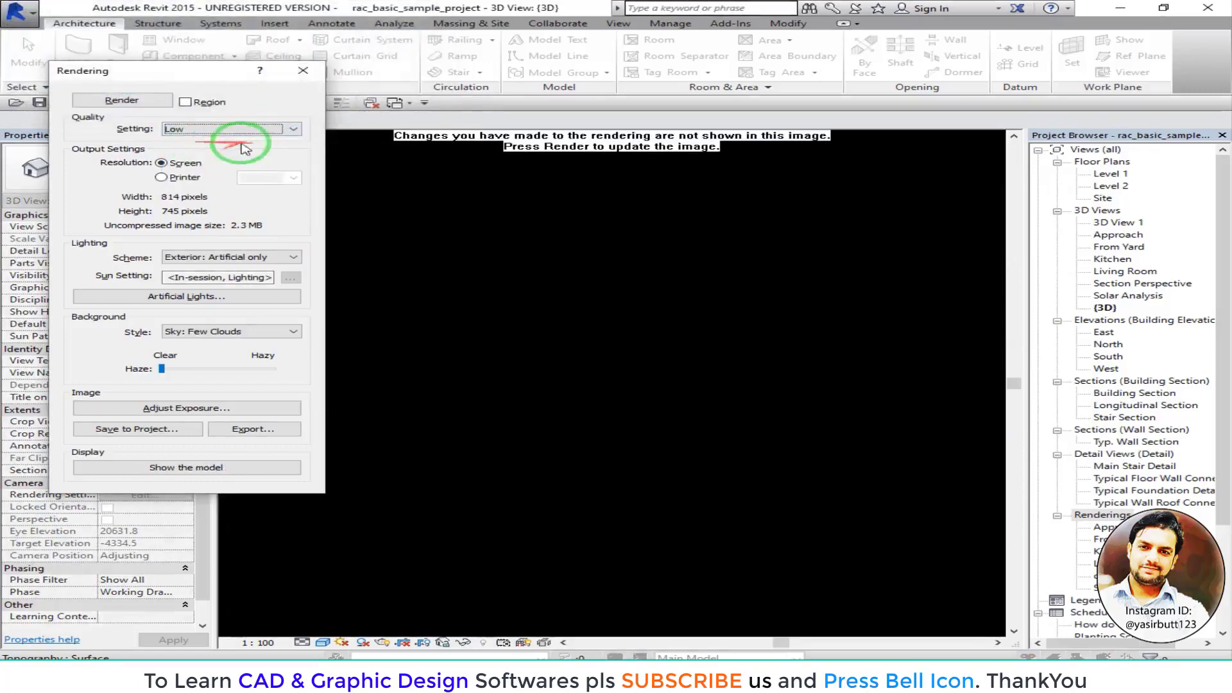
pyautogui.click(303, 70)
pyautogui.press('r')
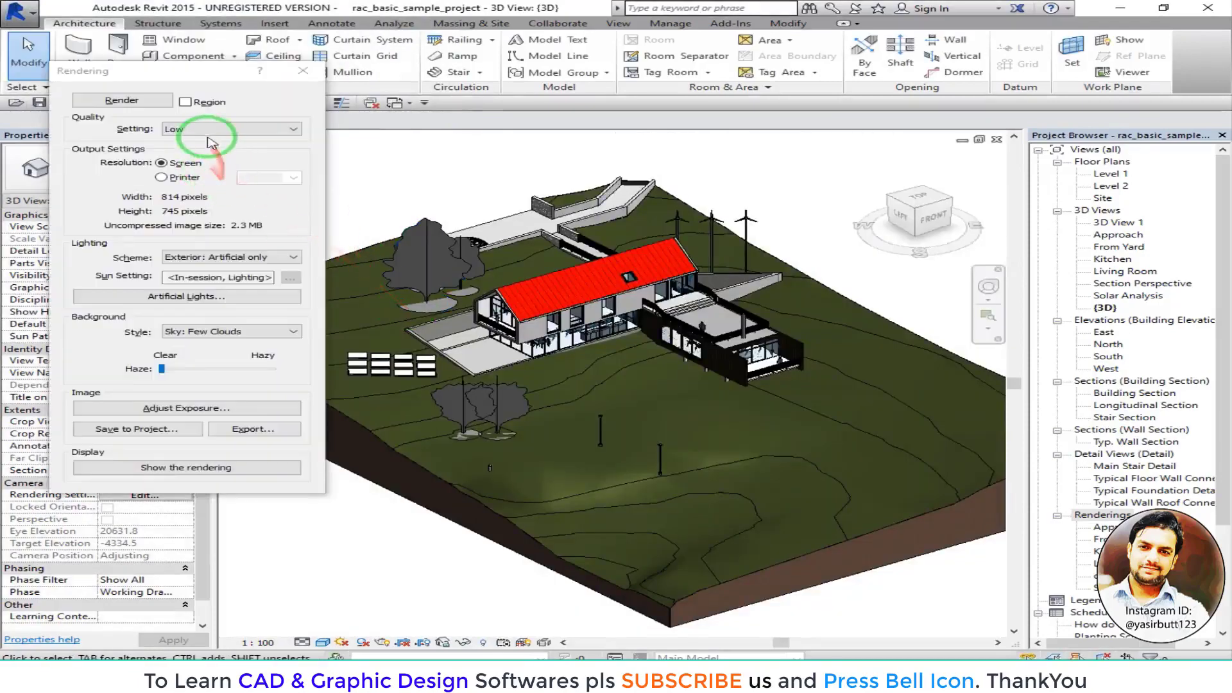
pyautogui.click(231, 129)
pyautogui.click(214, 152)
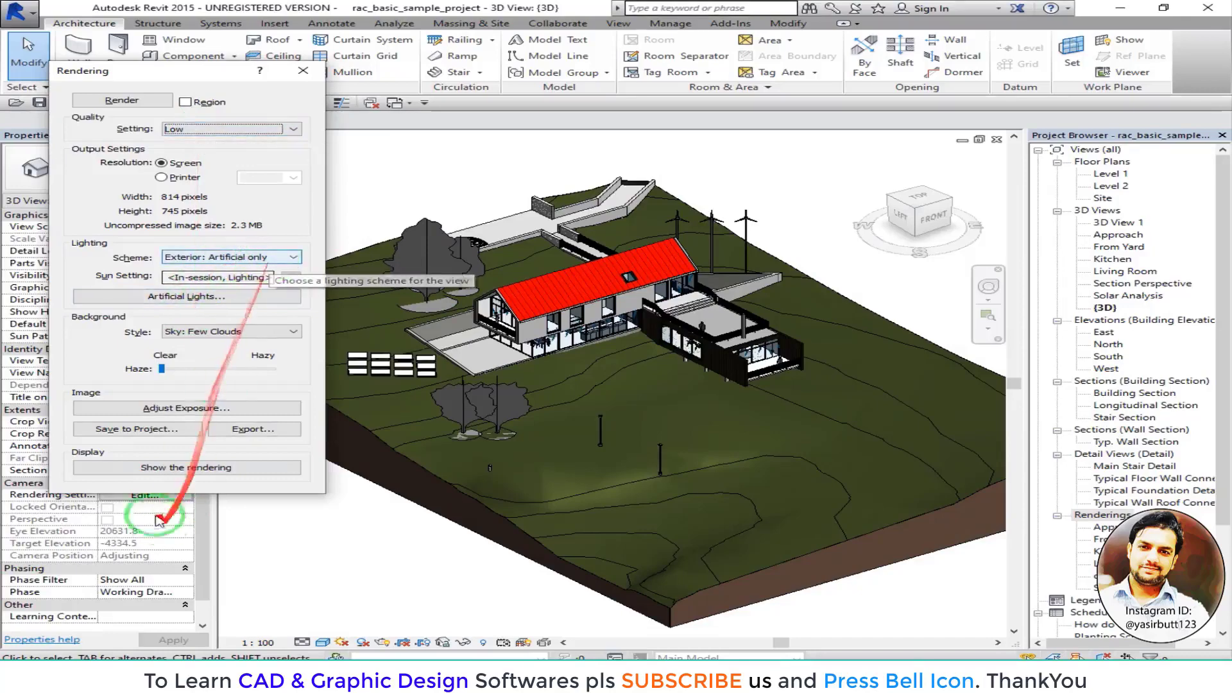
pyautogui.click(122, 100)
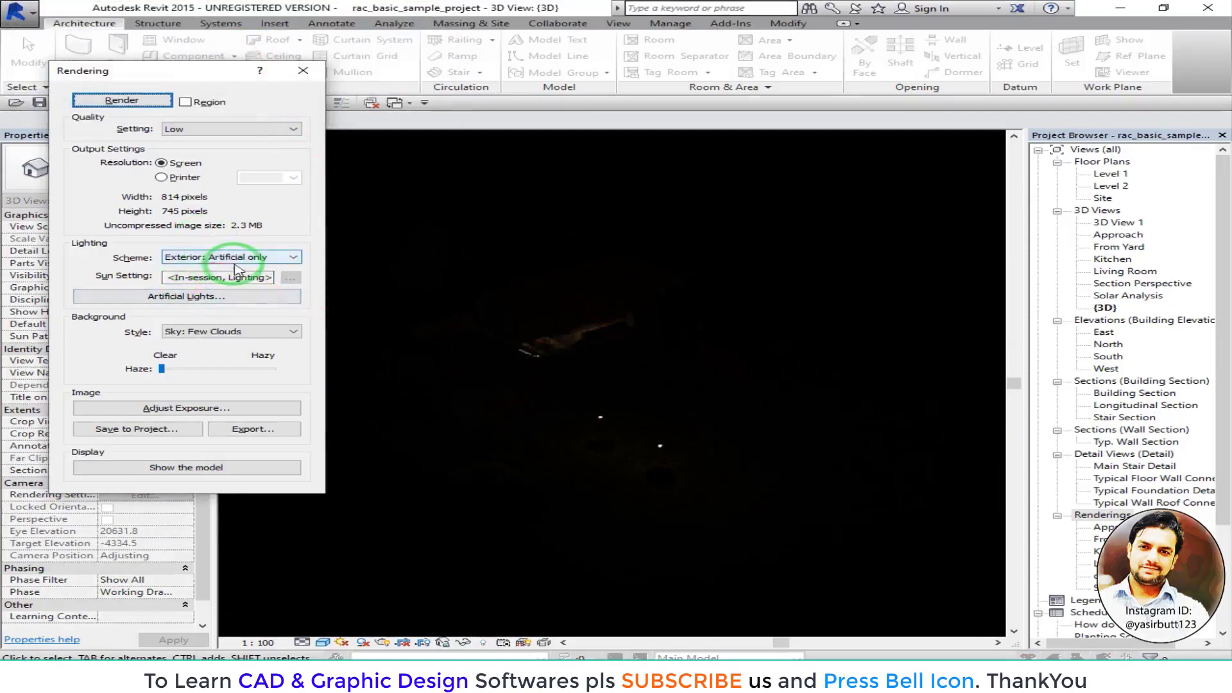
pyautogui.scroll(4, 668, 454)
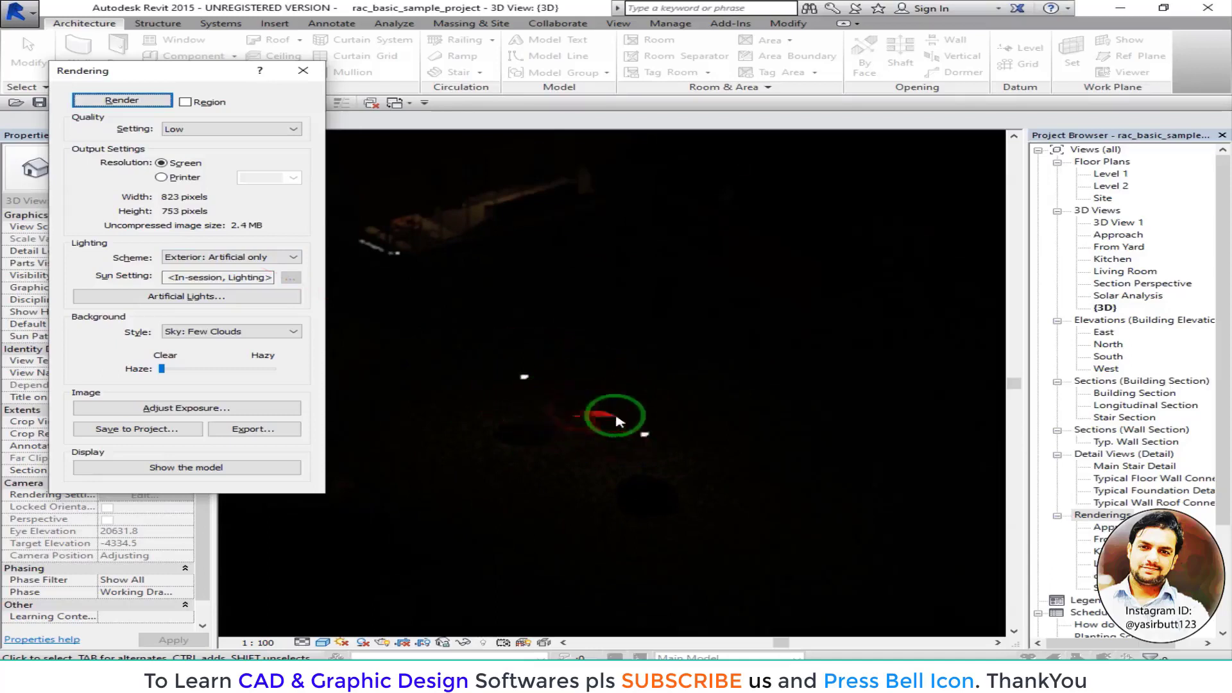
pyautogui.scroll(-2, 578, 417)
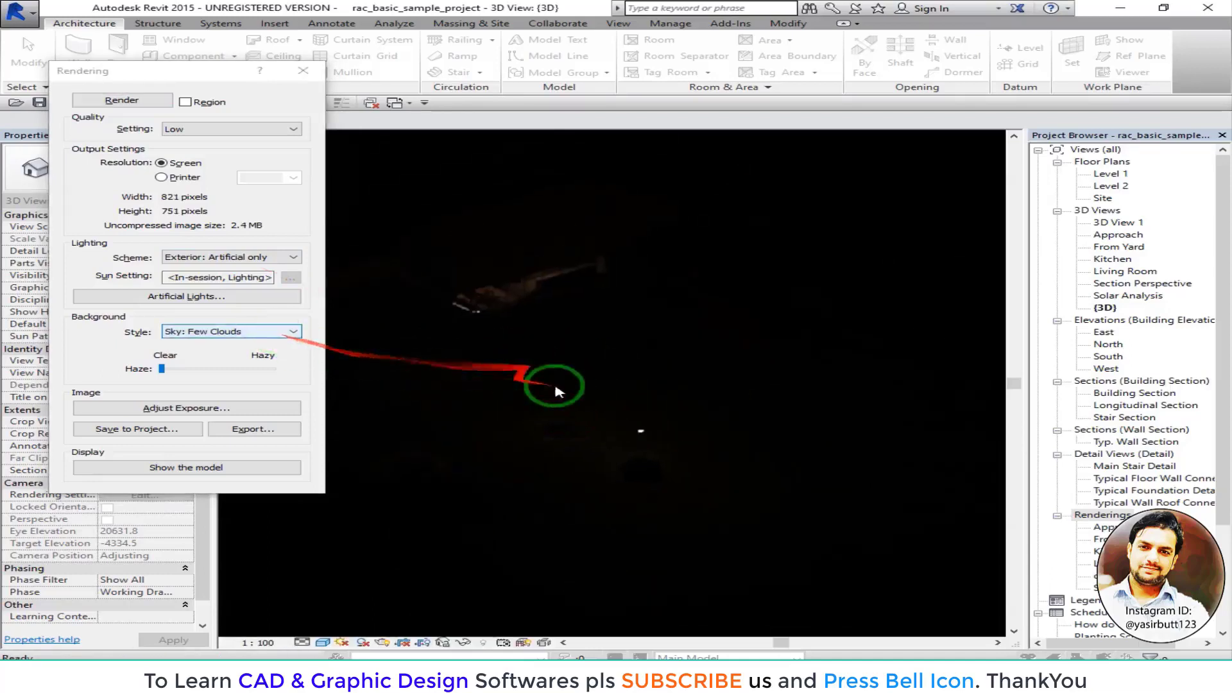
# - Brighten the artificially lit rendering by applying an exposure value of 2.34 and mid tones of 2.19
pyautogui.click(218, 414)
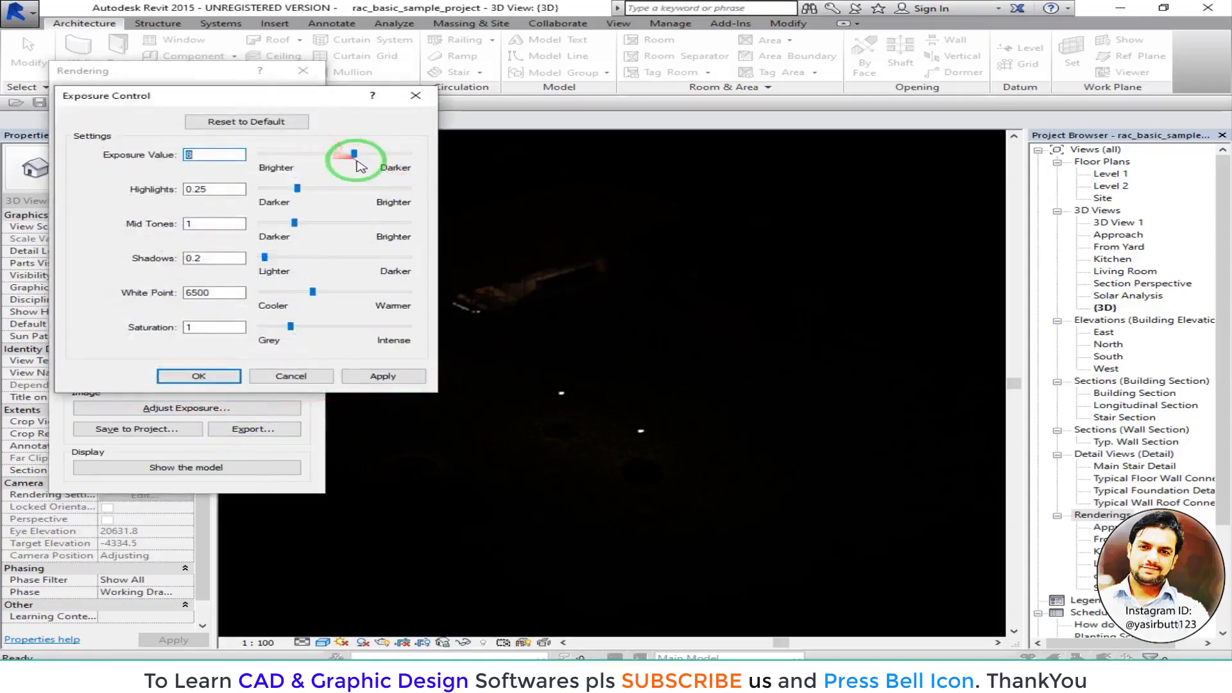
pyautogui.click(384, 377)
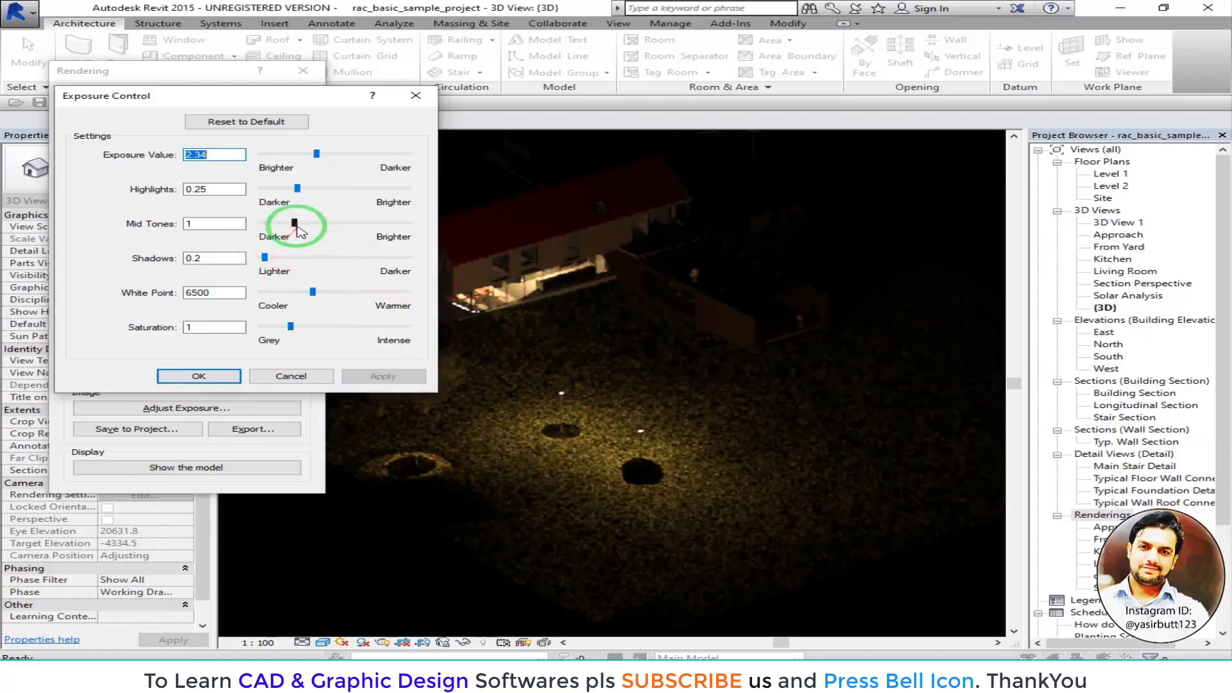
pyautogui.moveTo(294, 224); pyautogui.dragTo(339, 225)
pyautogui.click(383, 376)
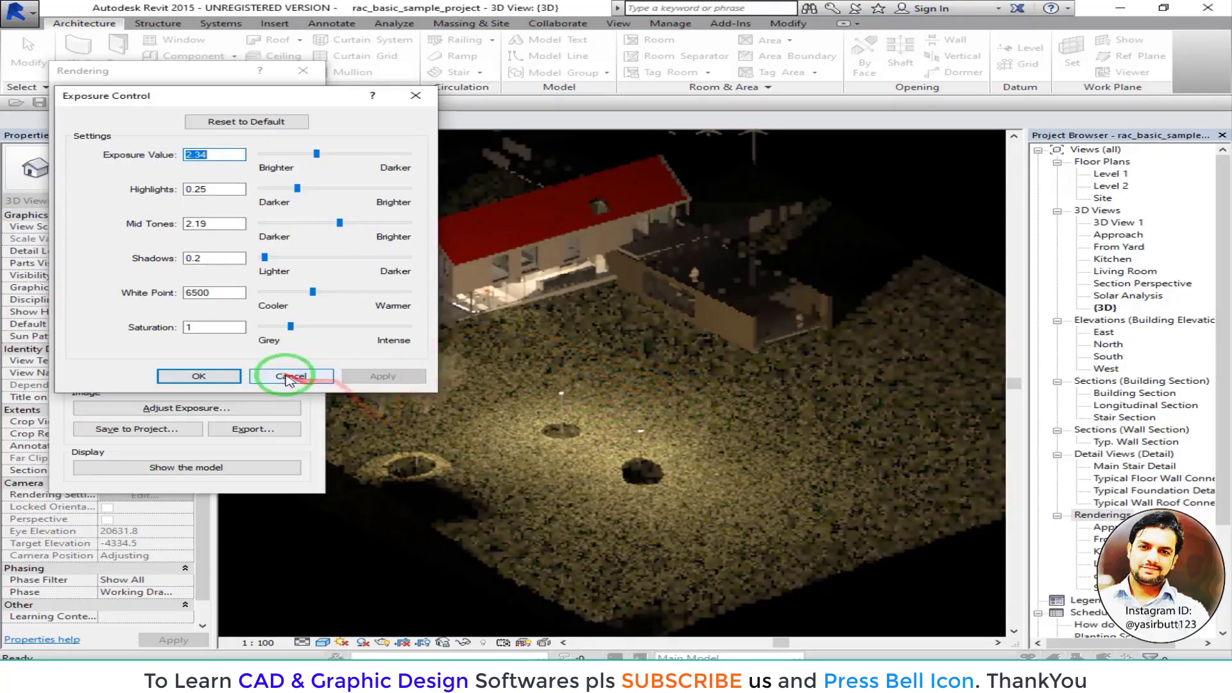
# - Restore the default exposure settings on the artificially lit rendering, apply them, and close the rendering settings
pyautogui.moveTo(251, 100); pyautogui.dragTo(239, 127)
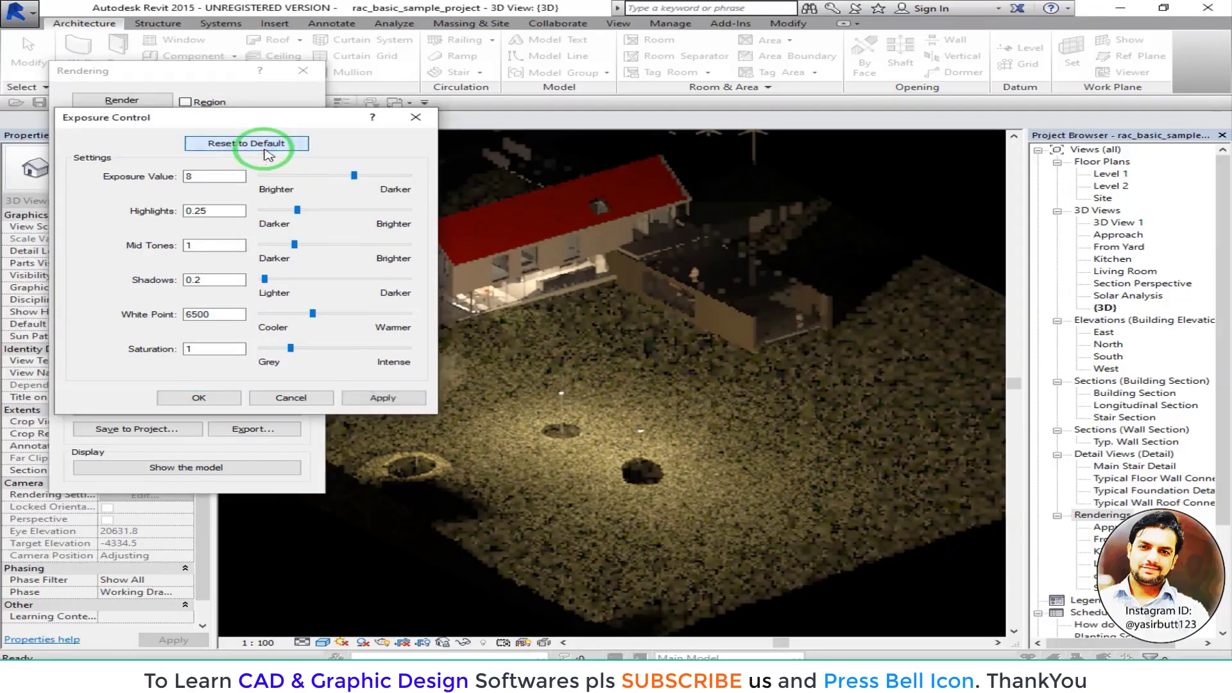
pyautogui.click(384, 398)
pyautogui.click(199, 398)
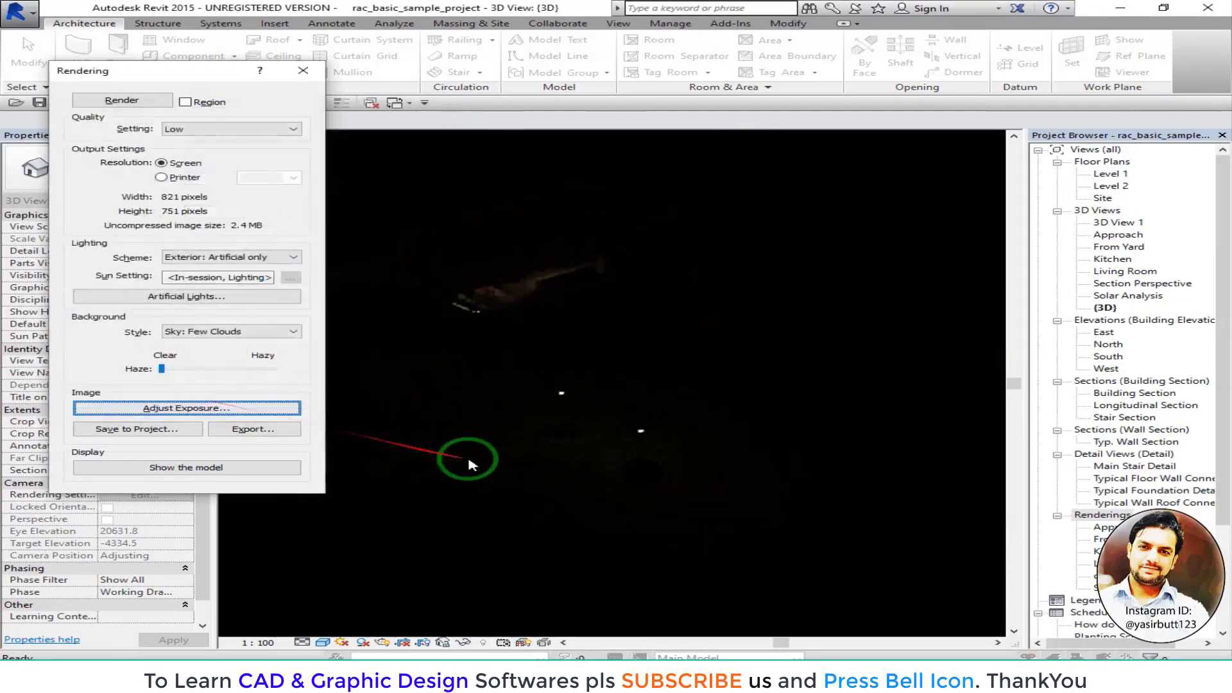
pyautogui.click(303, 70)
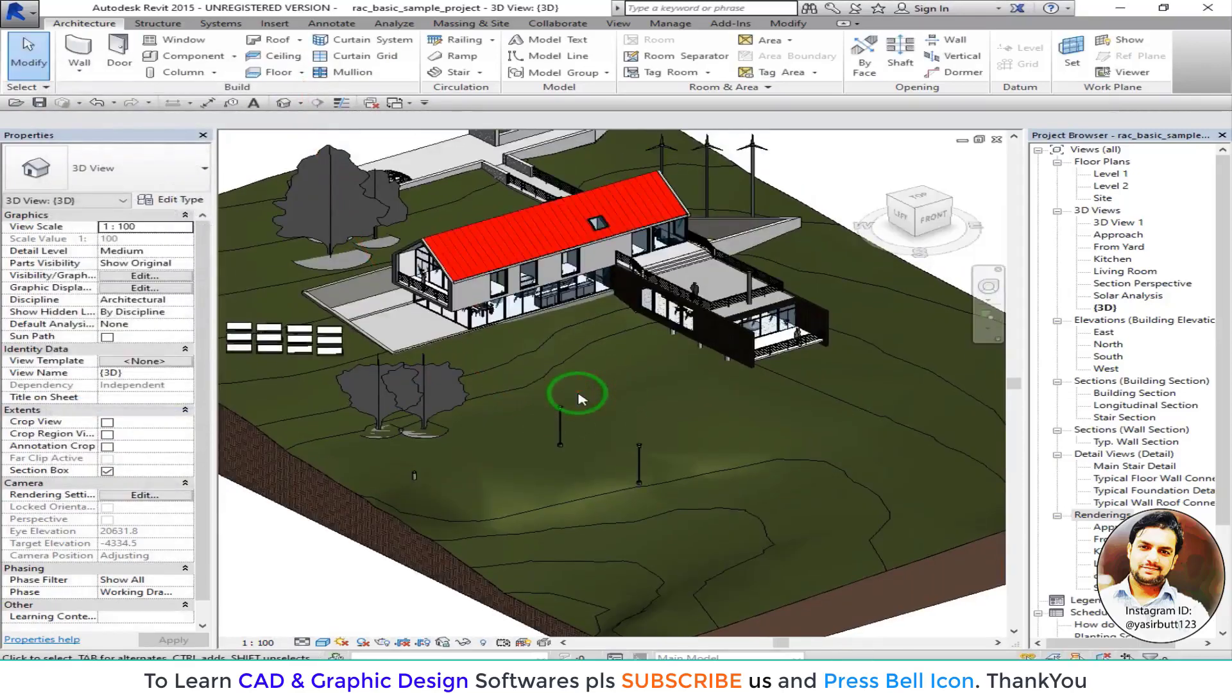
# - Look through the available interior and exterior lighting schemes in the 3D view's rendering settings and close the settings
pyautogui.press('r')
pyautogui.press('r')
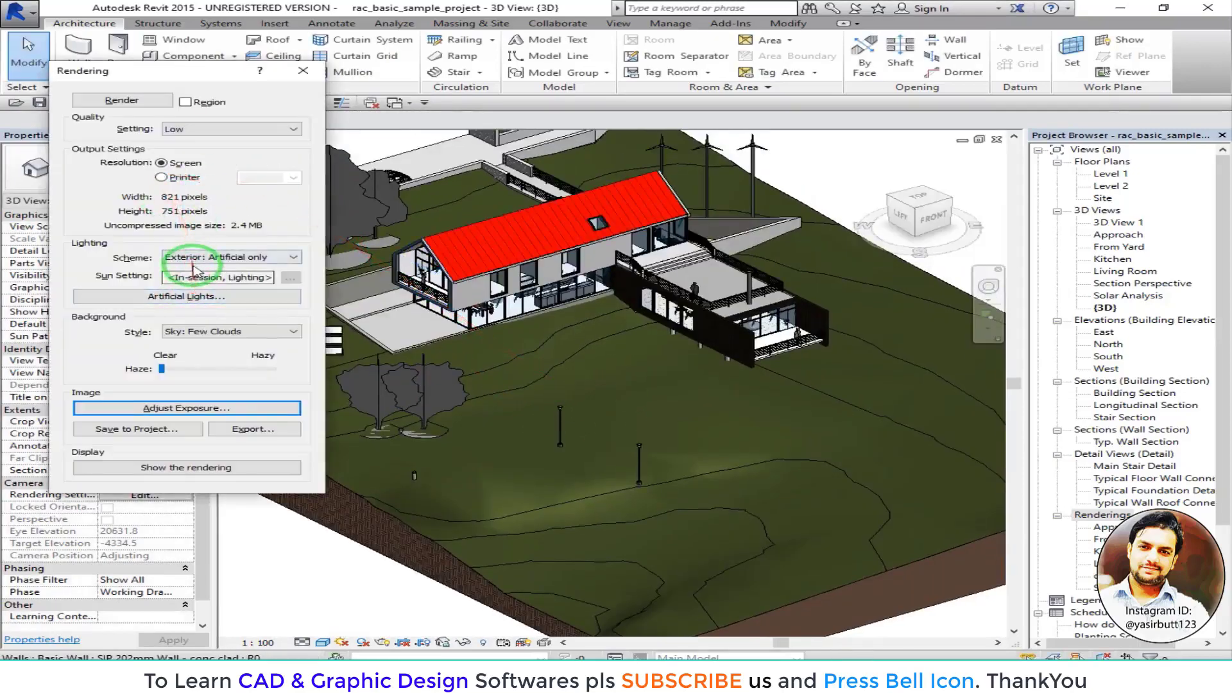
pyautogui.click(199, 259)
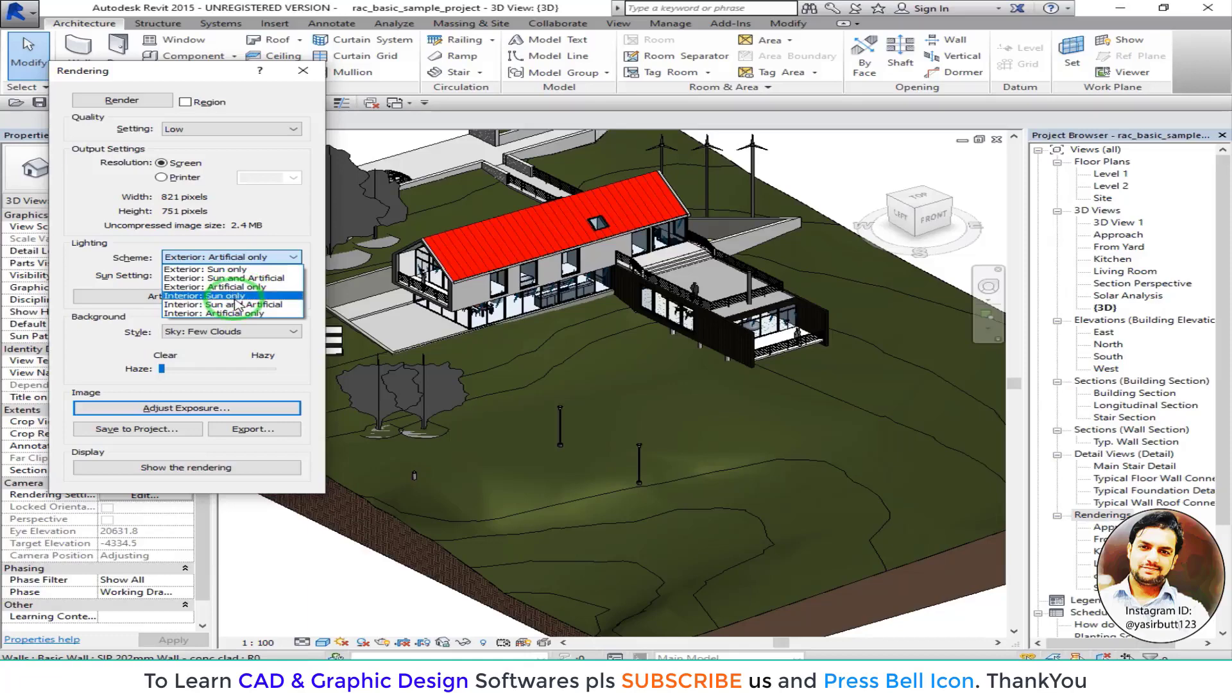
pyautogui.click(299, 77)
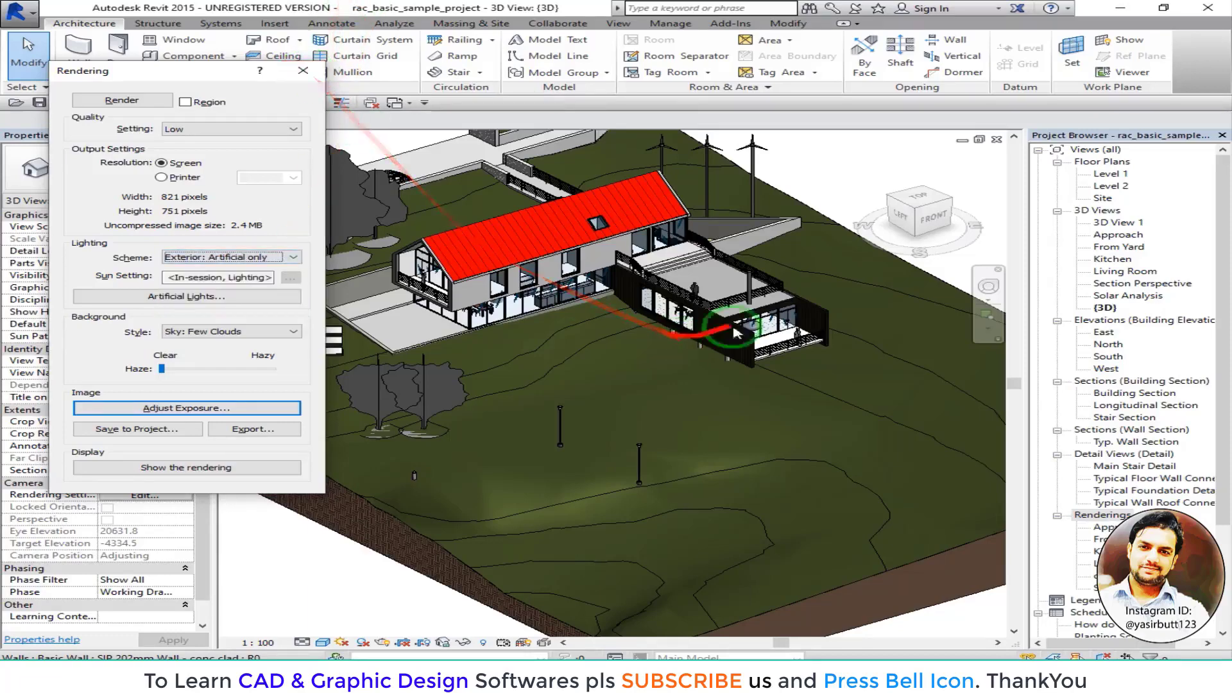
pyautogui.click(303, 70)
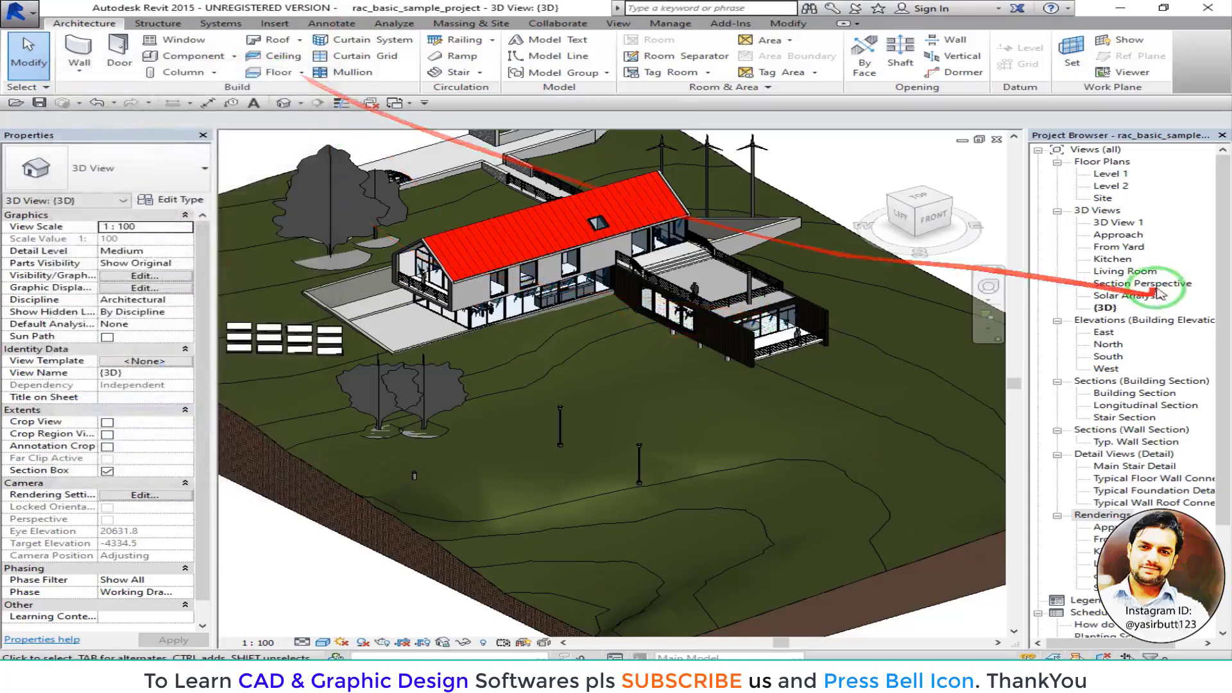
# - Open the Level 1 floor plan and place a camera at the deck end of the living room, aimed toward the kitchen side
pyautogui.doubleClick(1112, 174)
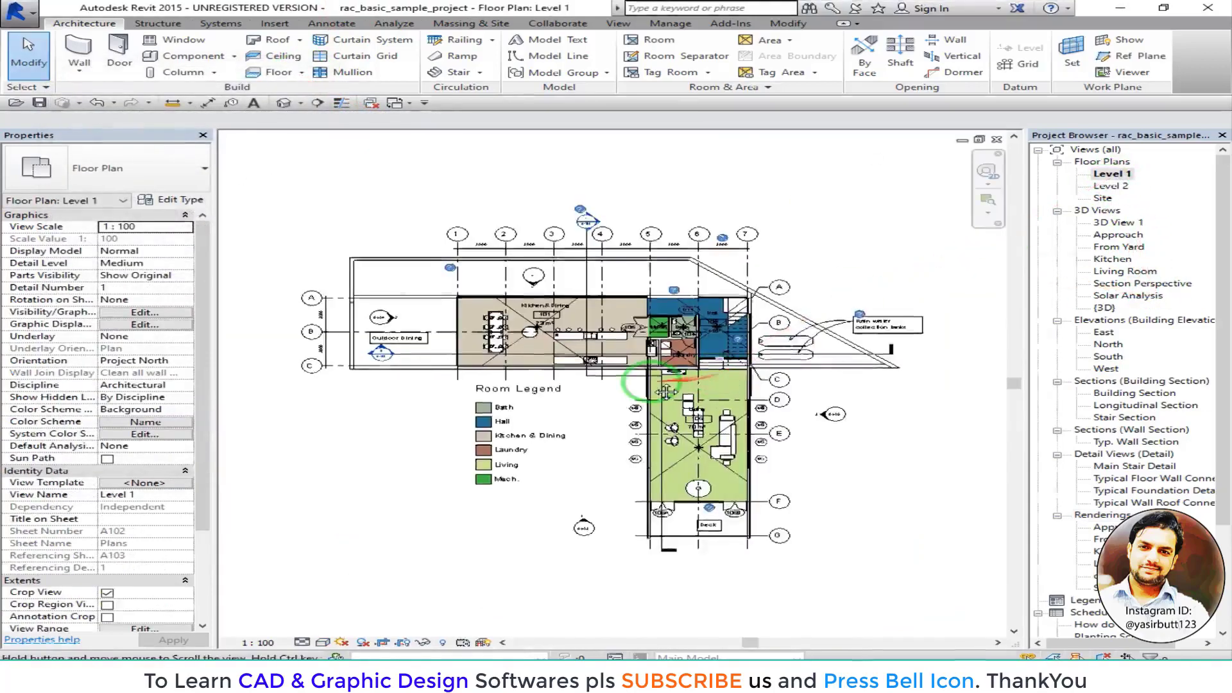
pyautogui.click(618, 23)
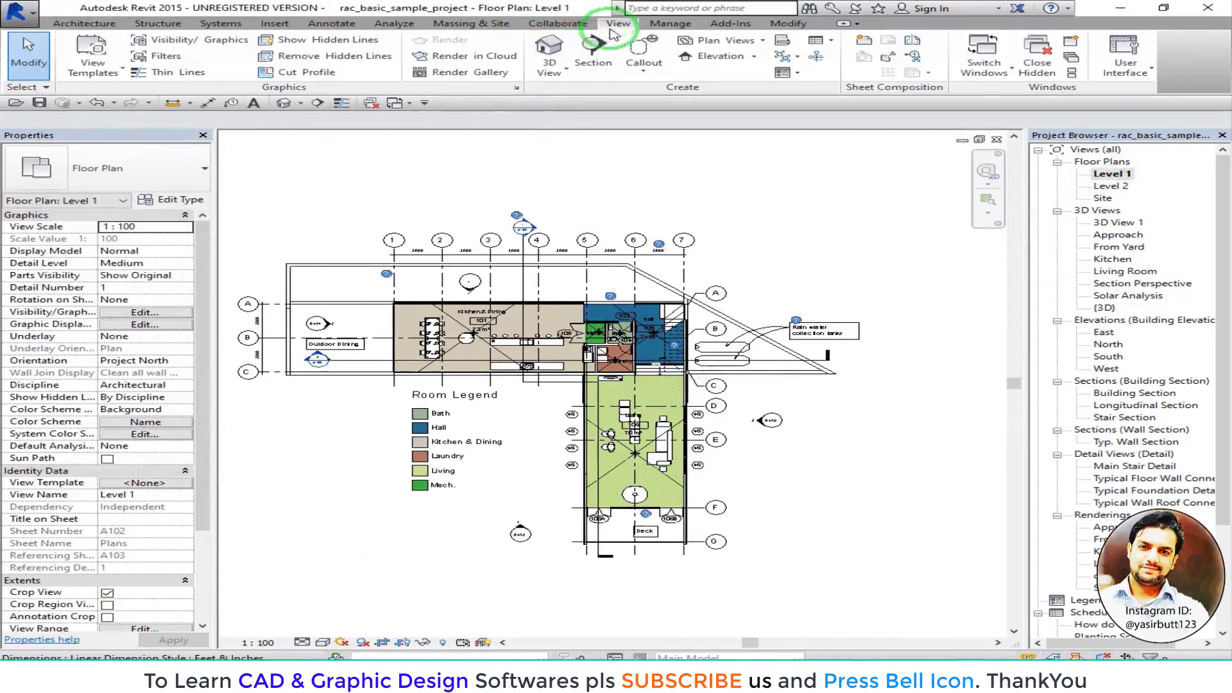
pyautogui.click(549, 67)
pyautogui.click(581, 121)
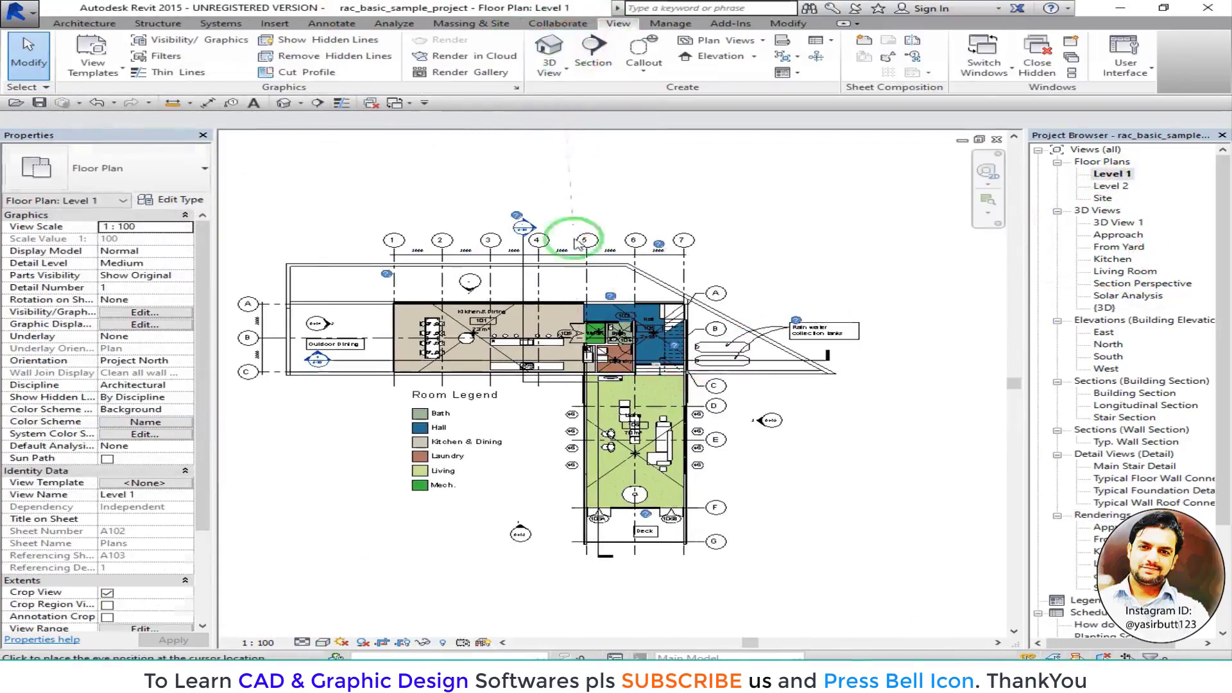
pyautogui.click(675, 507)
pyautogui.click(575, 276)
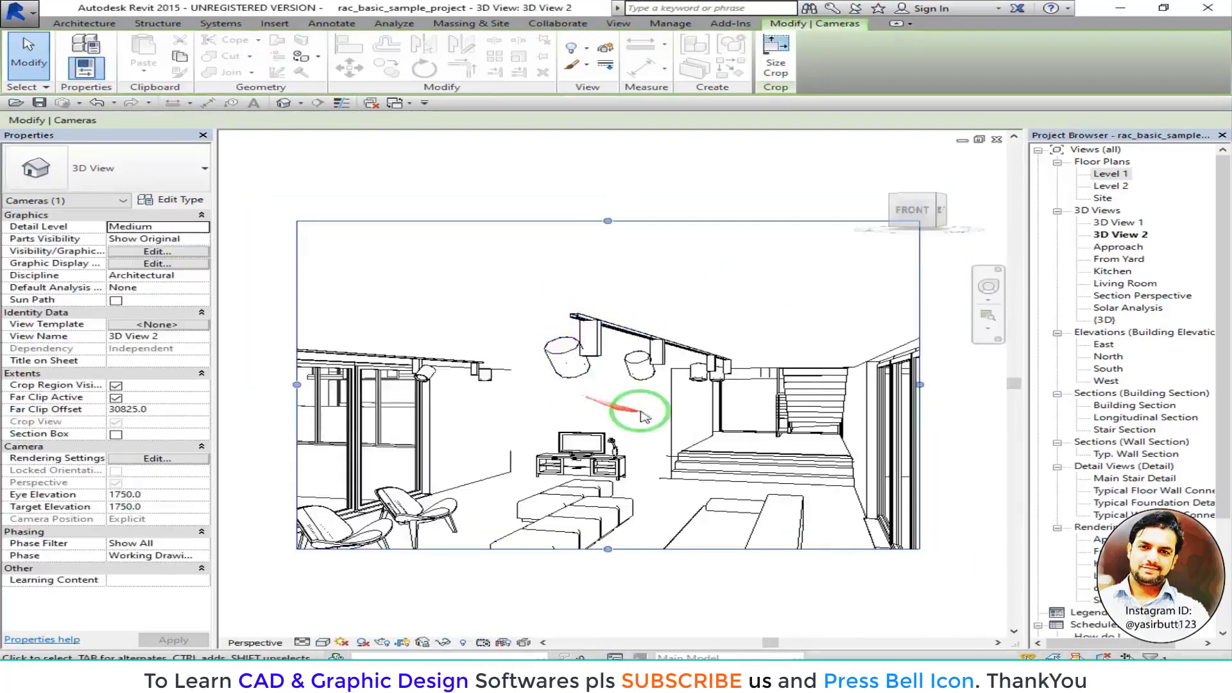
# - Extend the camera view's crop region downward to include the whole sofa and side table, and lower its upper edge
pyautogui.moveTo(491, 529); pyautogui.dragTo(490, 621)
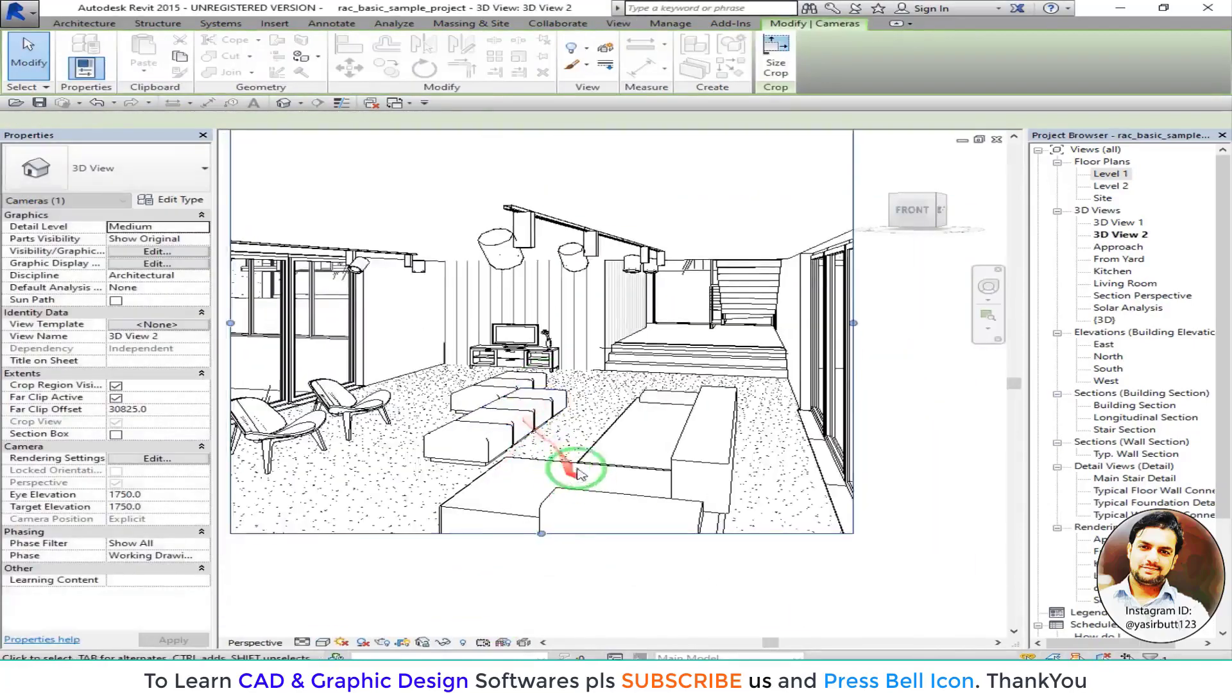
pyautogui.moveTo(546, 527); pyautogui.dragTo(546, 587)
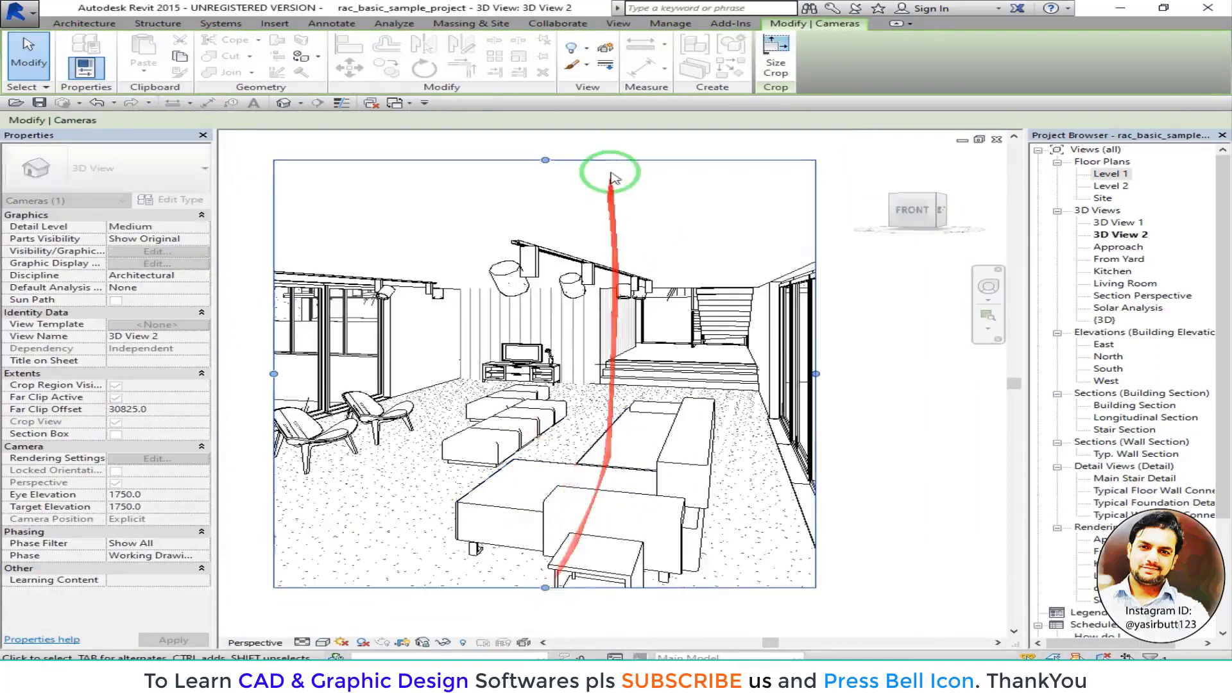
pyautogui.moveTo(545, 160); pyautogui.dragTo(545, 208)
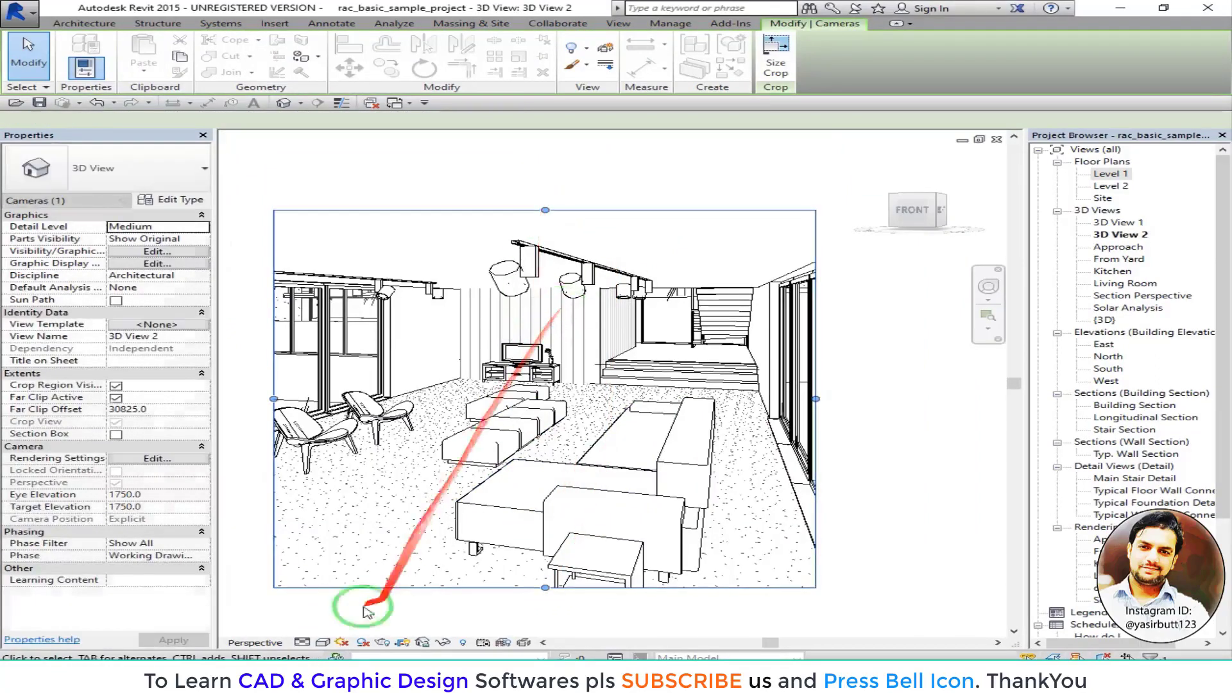
# - Display the living room camera view in the Shaded visual style and widen its crop region on the window-wall side
pyautogui.click(325, 644)
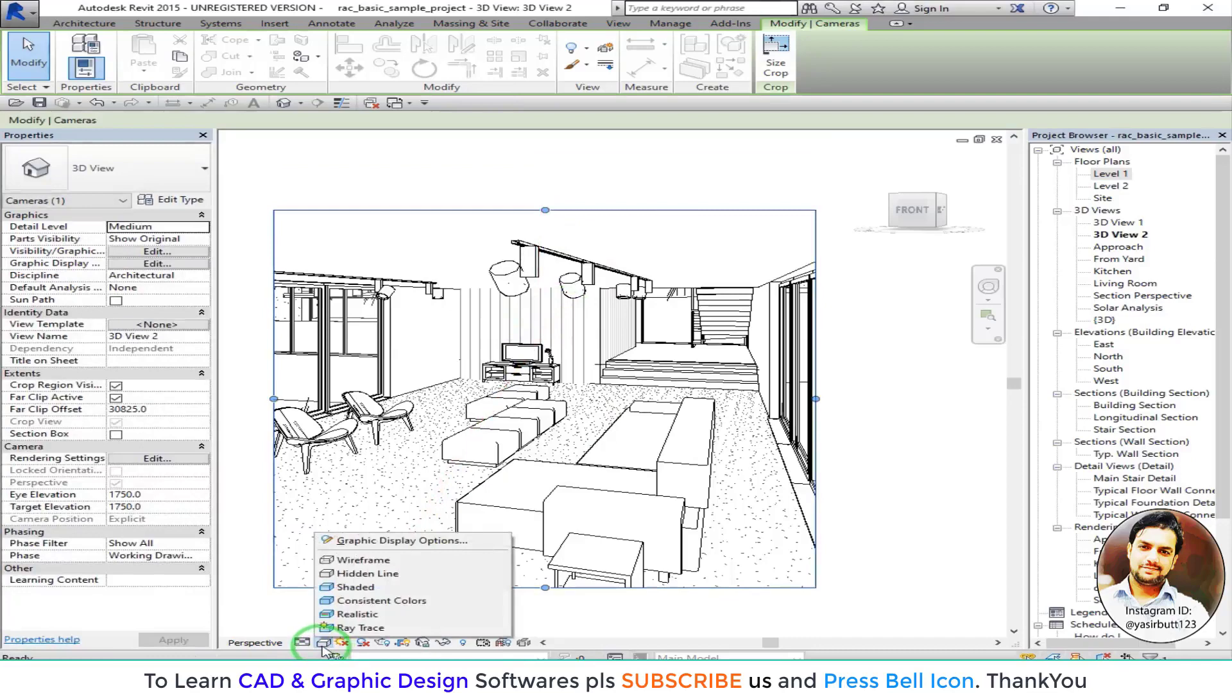
pyautogui.click(356, 613)
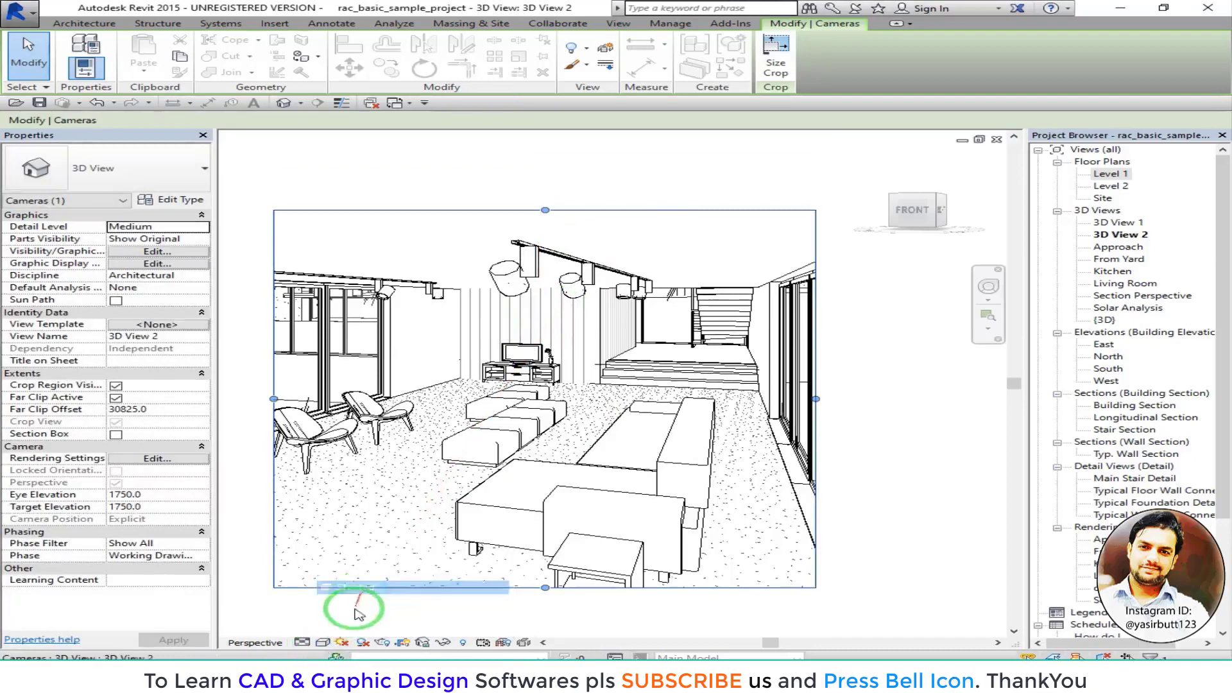
pyautogui.moveTo(816, 399); pyautogui.dragTo(905, 412)
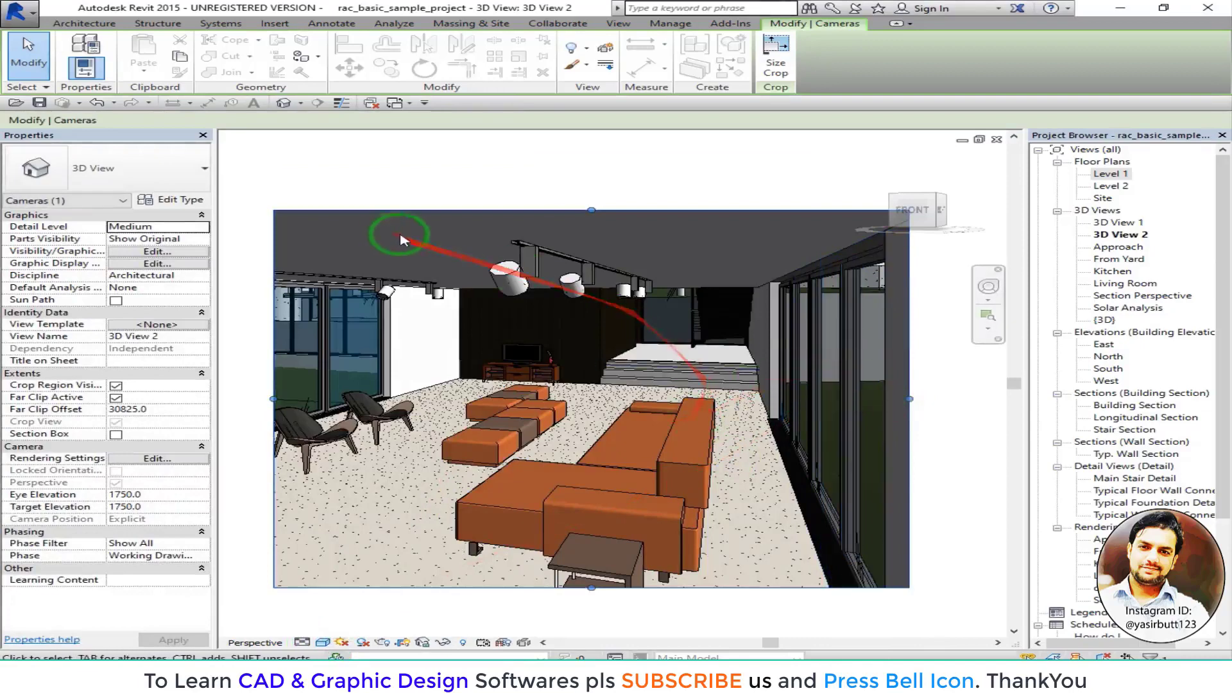
# - Open the rendering settings for the living room camera view and set the lighting scheme to Interior: Sun only
pyautogui.press('r')
pyautogui.press('r')
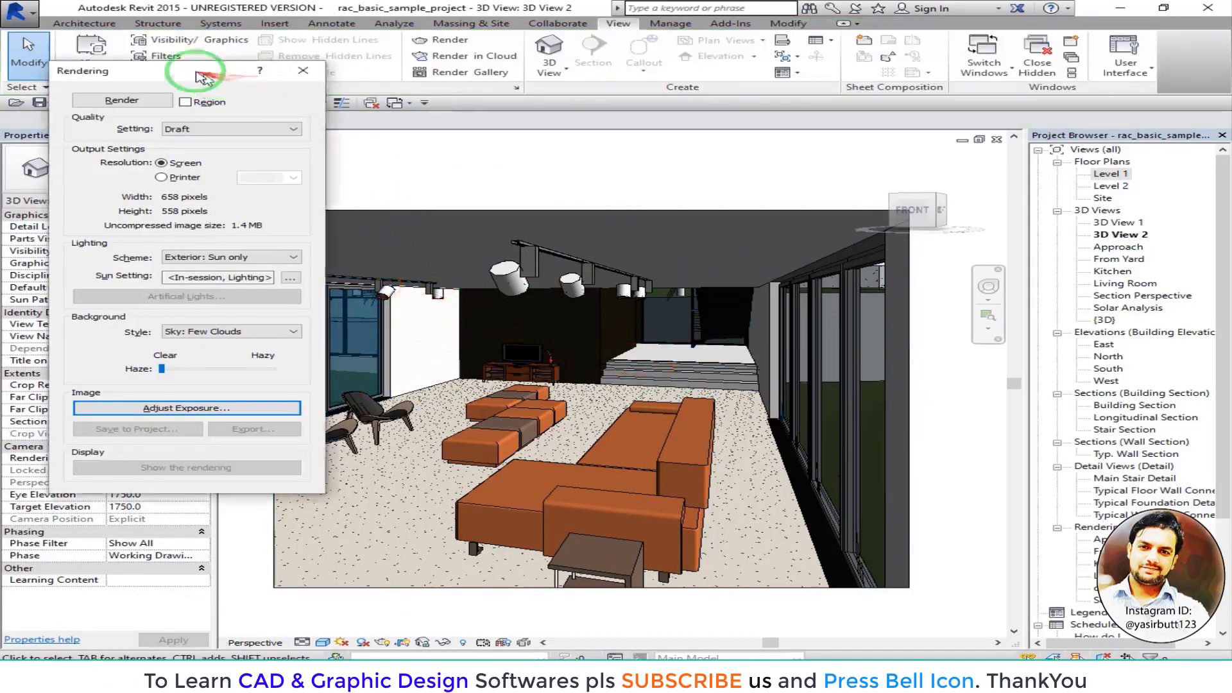
pyautogui.moveTo(173, 69); pyautogui.dragTo(147, 60)
pyautogui.click(267, 248)
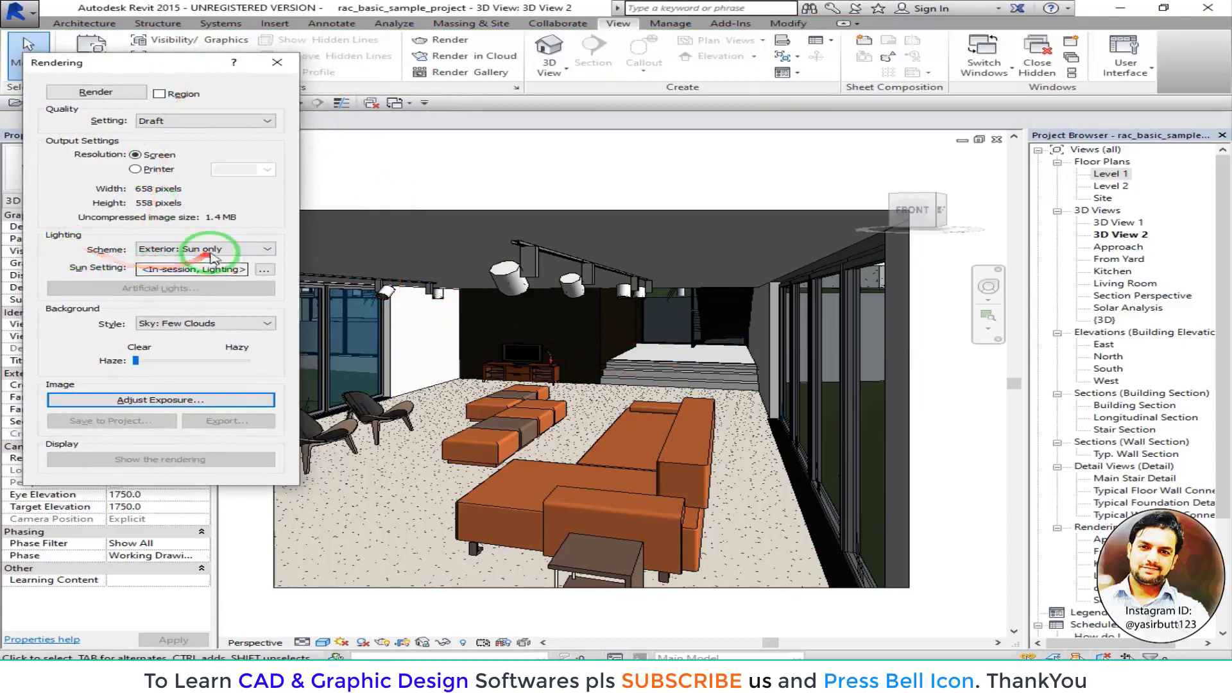
pyautogui.click(204, 294)
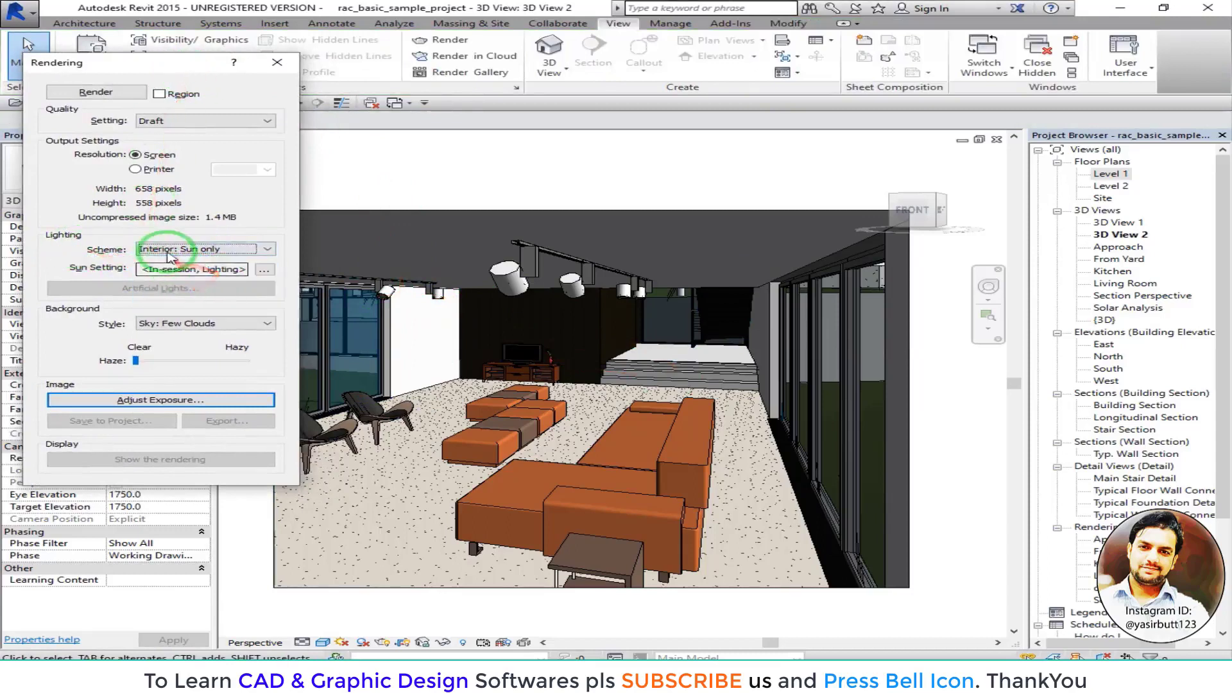
pyautogui.click(600, 417)
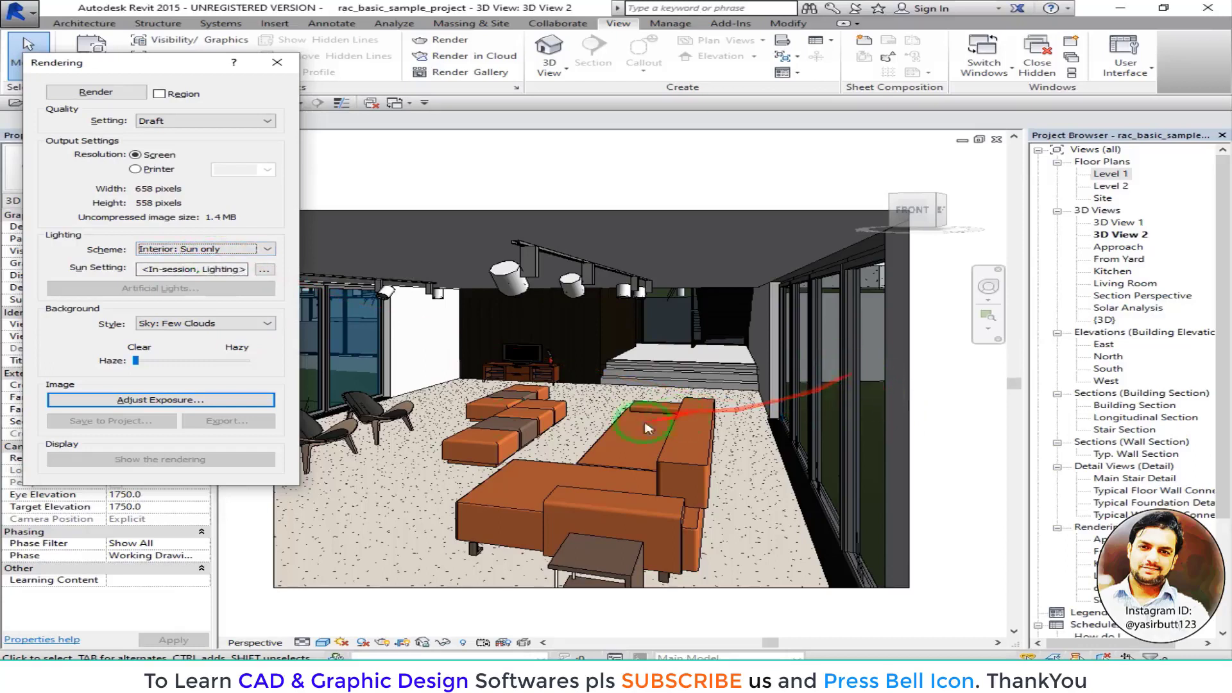
# - Set the rendering quality to Low and render the living room with interior sunlight only
pyautogui.click(191, 123)
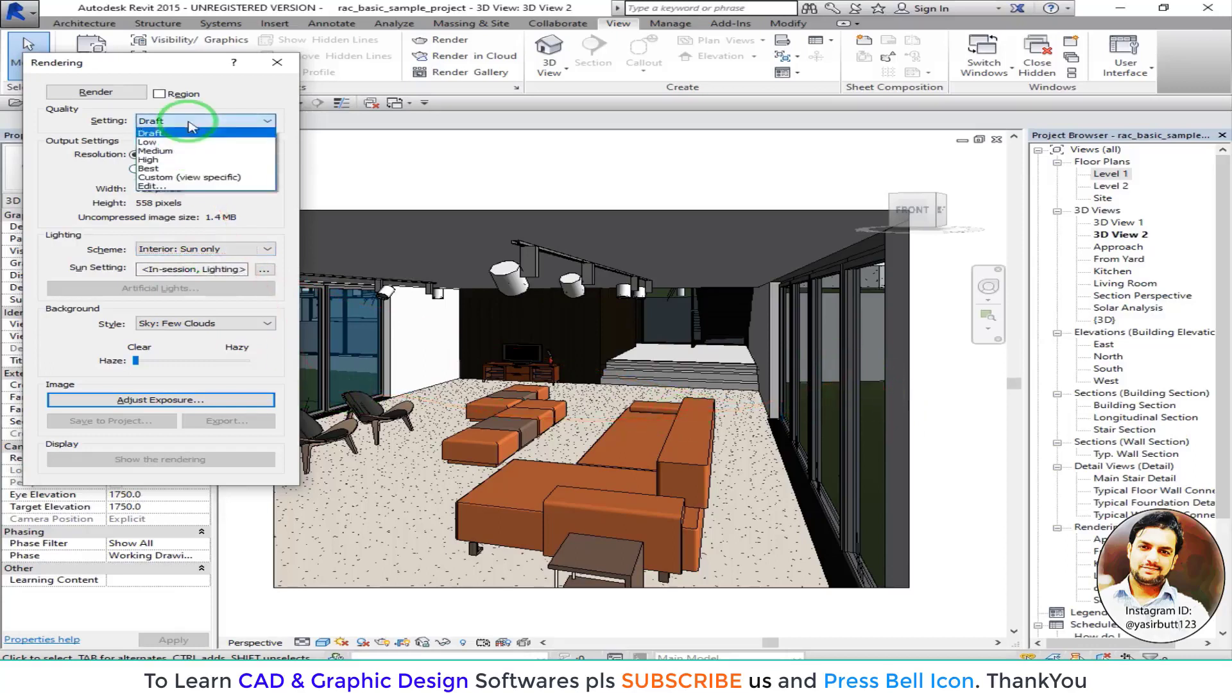
pyautogui.click(177, 142)
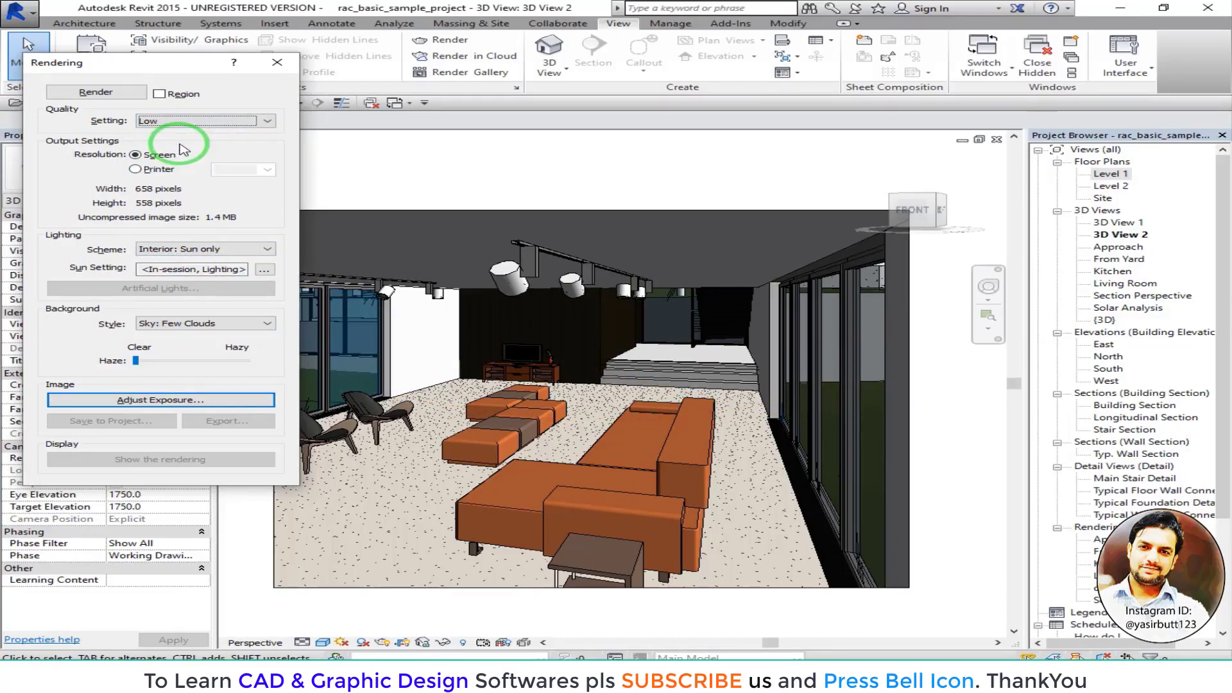
pyautogui.click(96, 93)
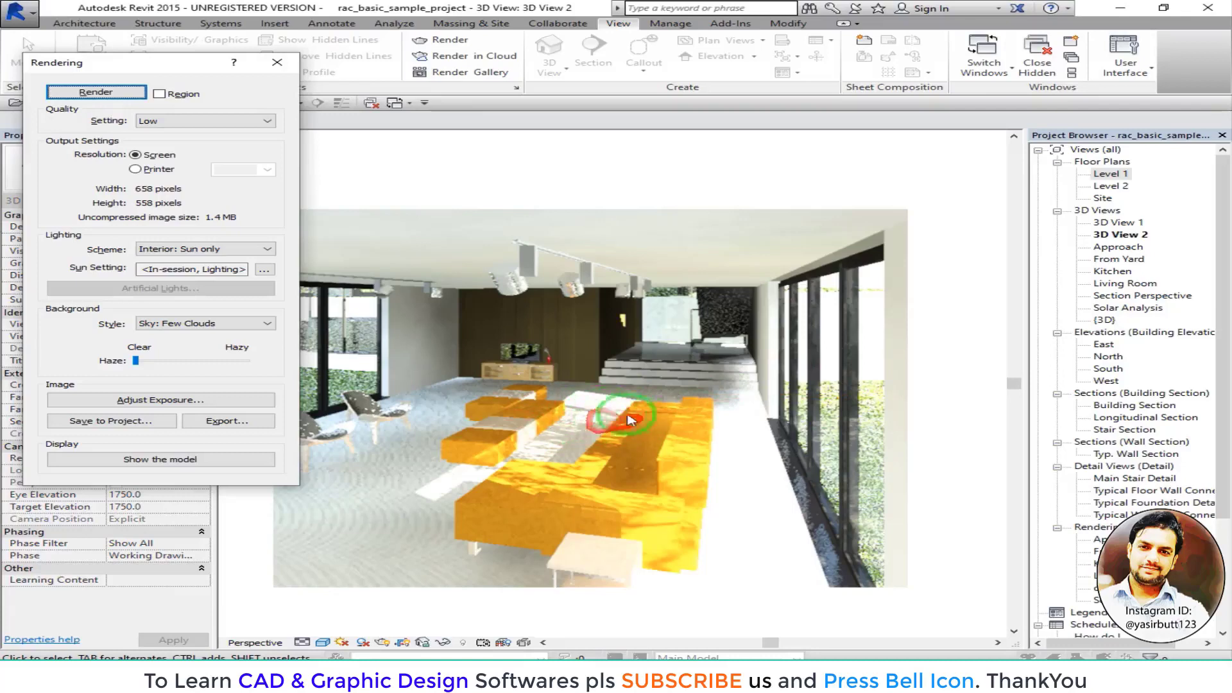
pyautogui.click(157, 121)
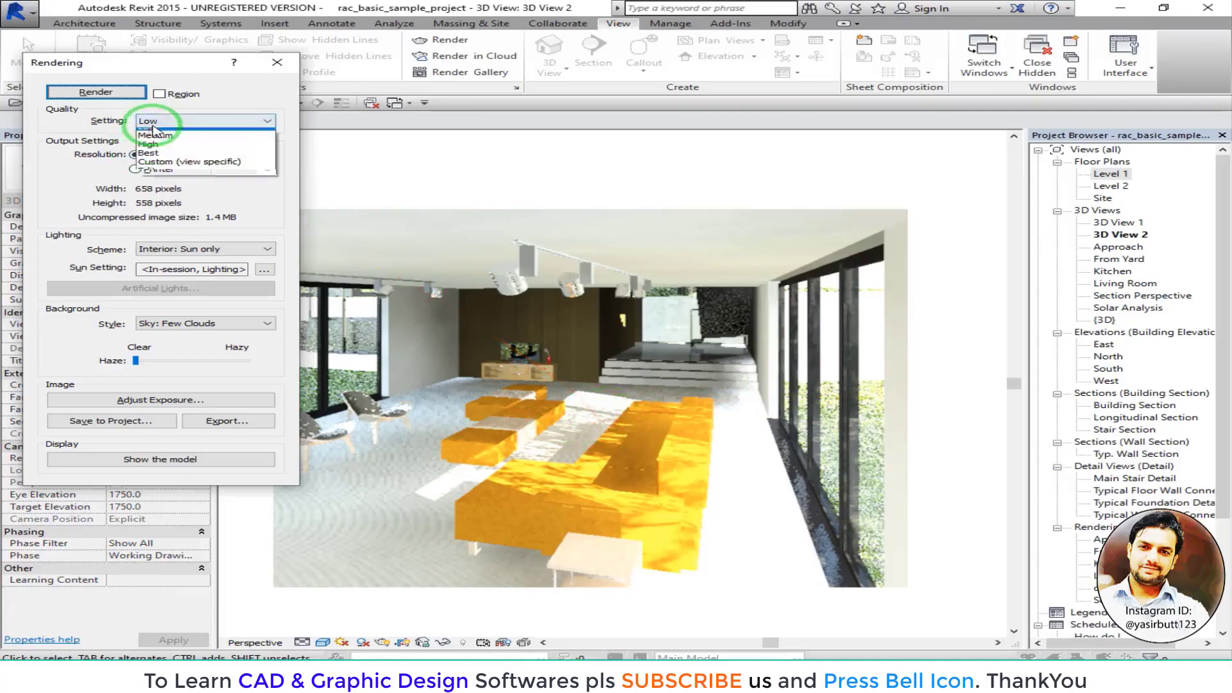
pyautogui.click(188, 65)
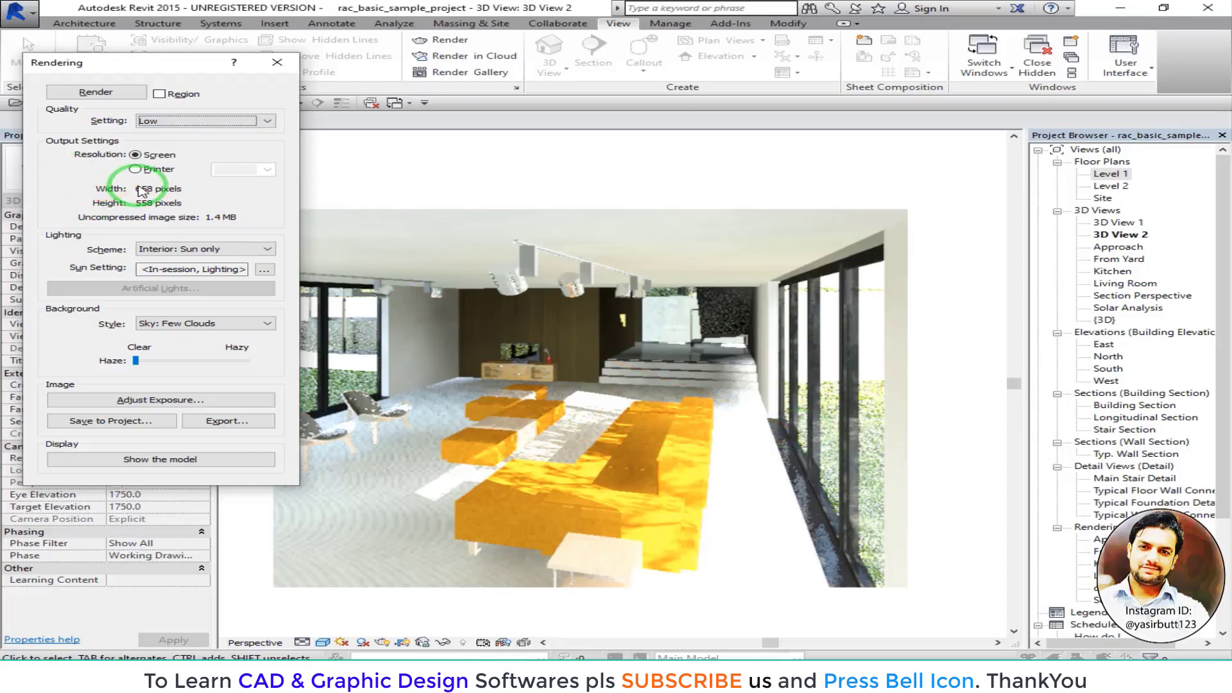
# - Change the living room rendering's lighting scheme to Interior: Artificial only
pyautogui.click(199, 249)
pyautogui.click(226, 306)
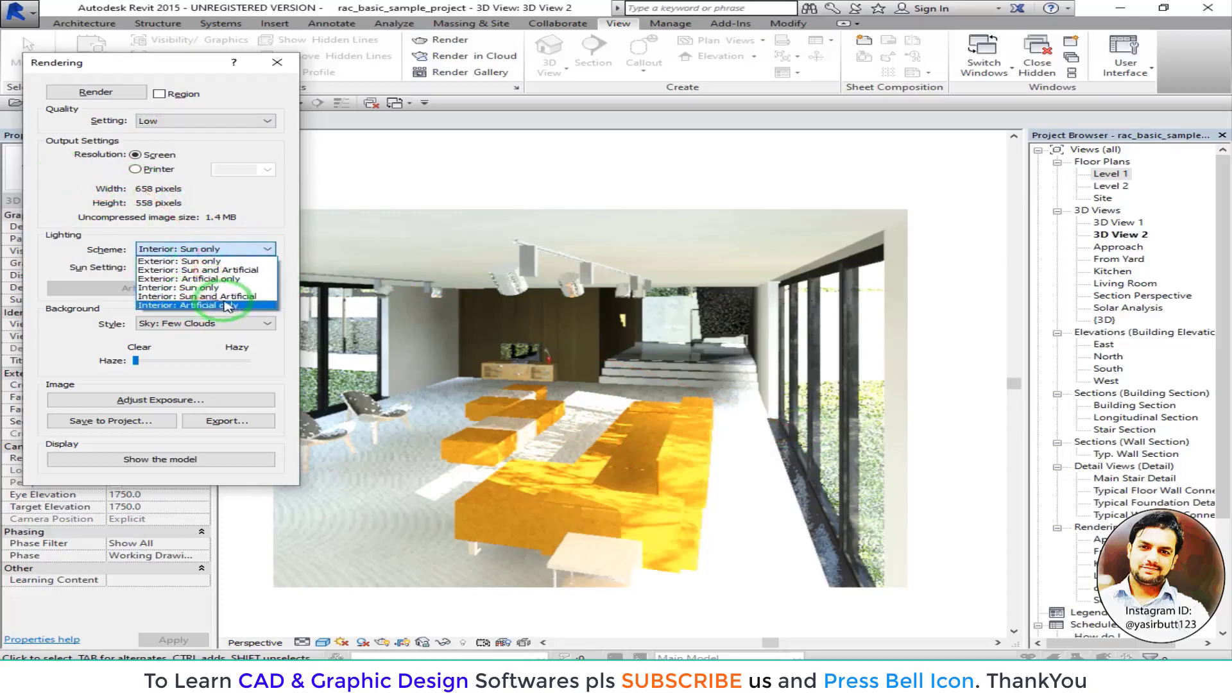
pyautogui.click(239, 250)
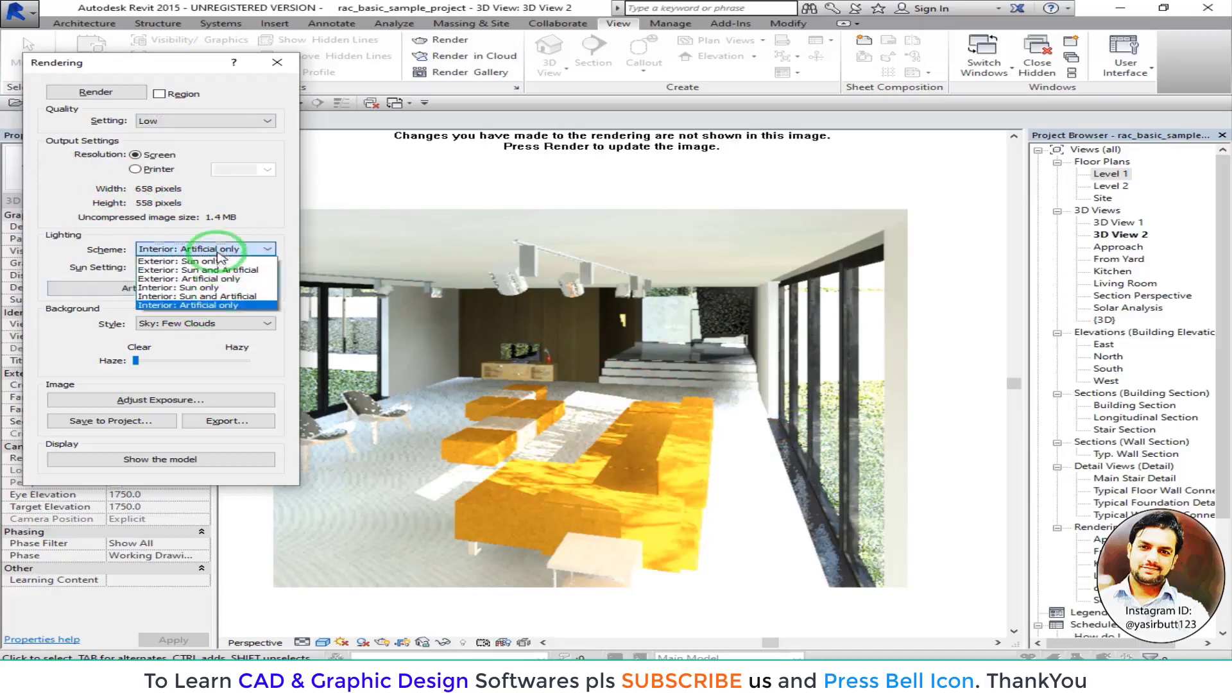
pyautogui.click(218, 306)
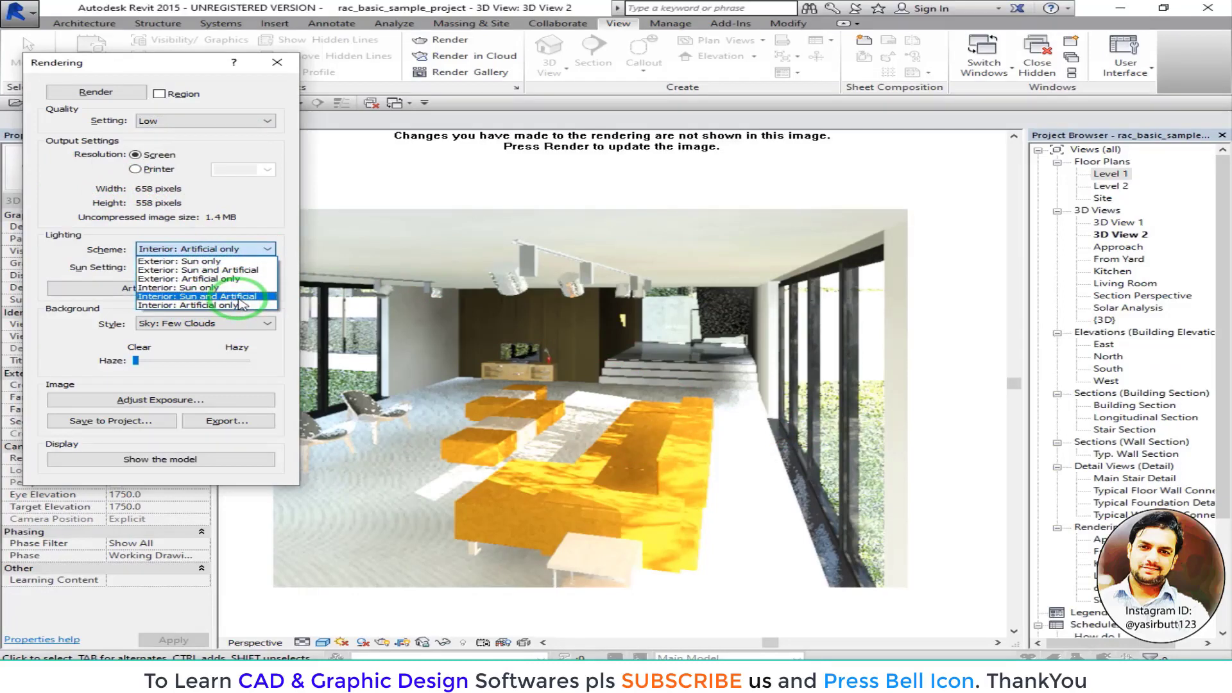
pyautogui.click(238, 305)
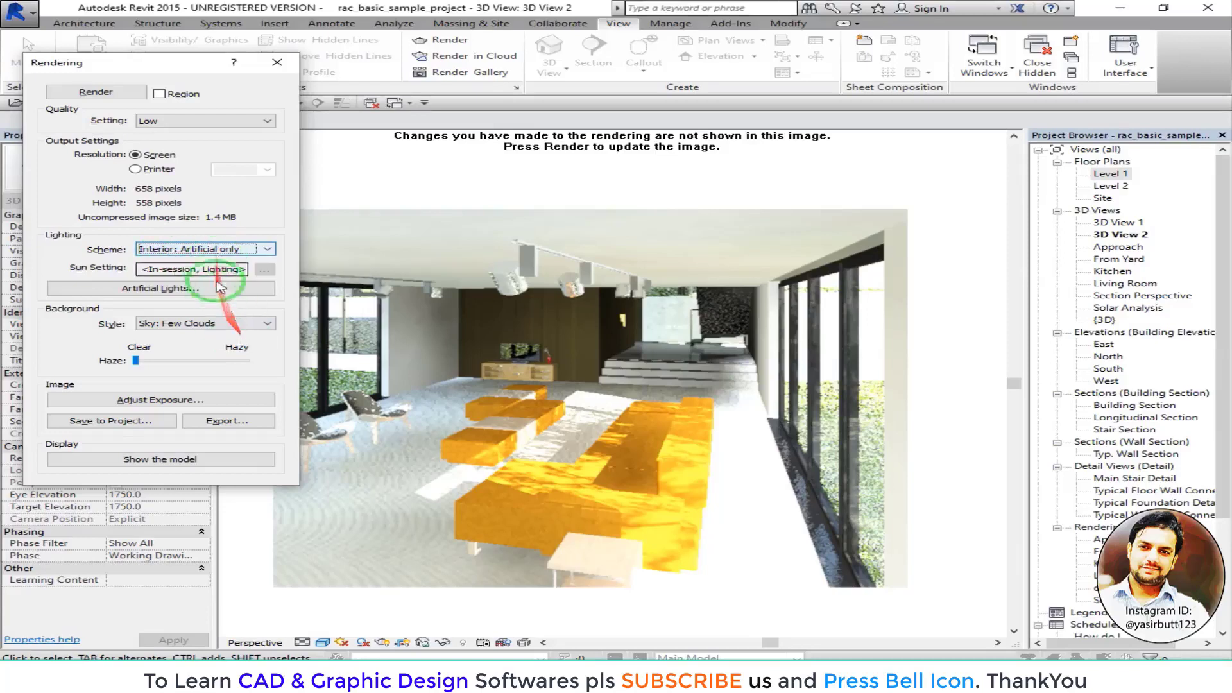
pyautogui.moveTo(229, 461); pyautogui.dragTo(191, 206)
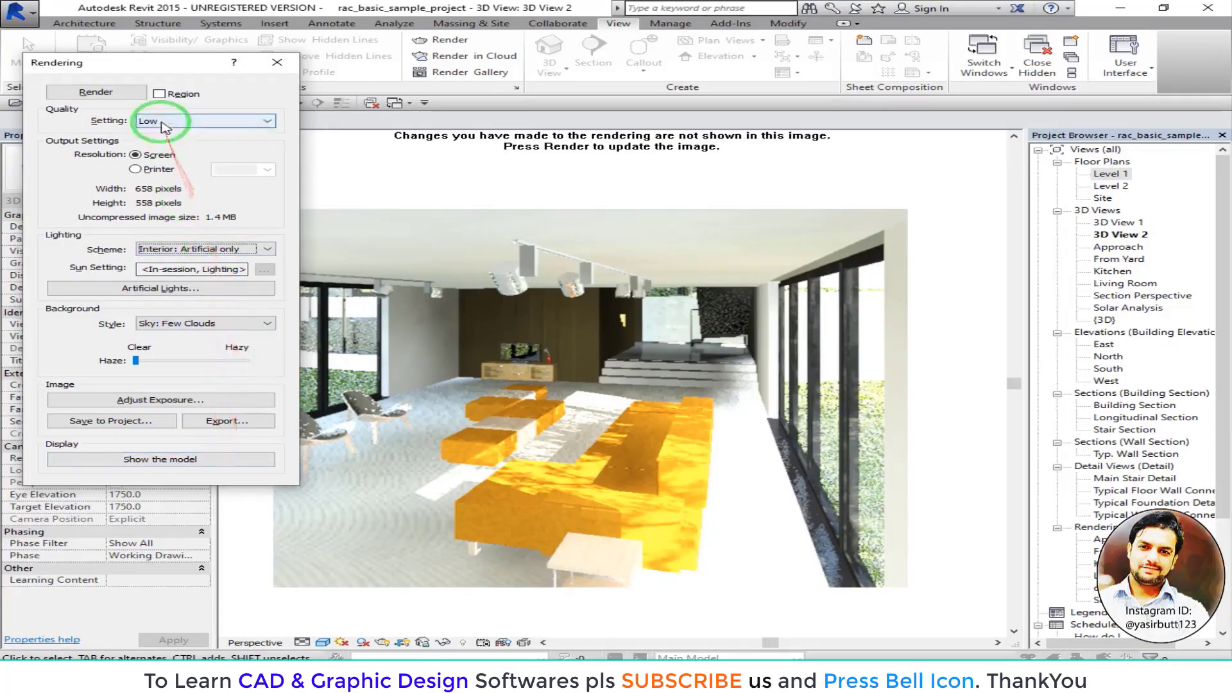
# - Raise the rendering quality to Medium and render the living room with artificial lights only
pyautogui.click(192, 120)
pyautogui.click(164, 145)
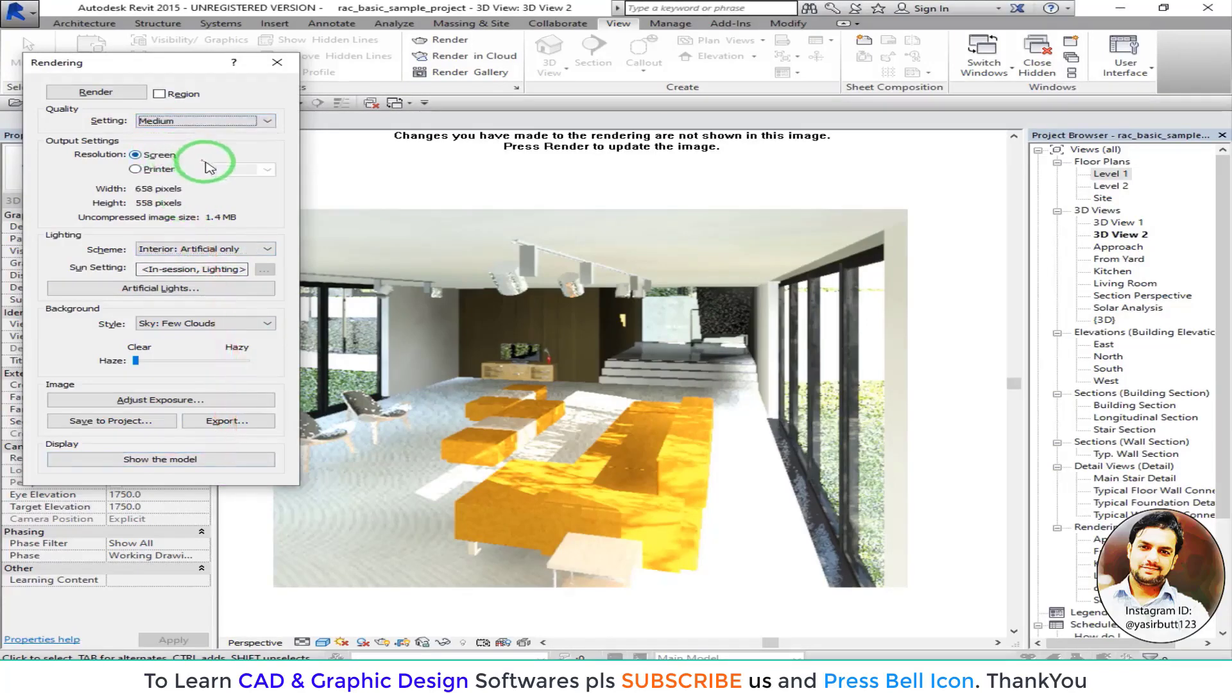
pyautogui.click(98, 92)
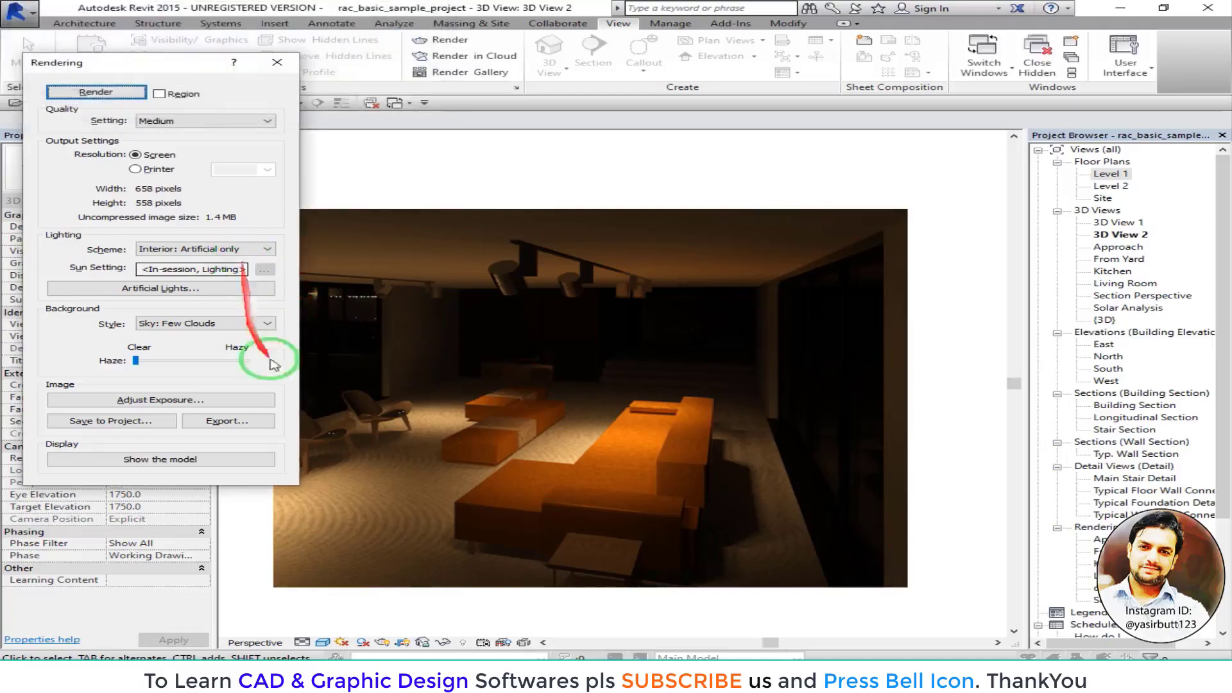
# - Export the artificially lit living room rendering to the Desktop as a JPEG named "render with artificial"
pyautogui.click(221, 421)
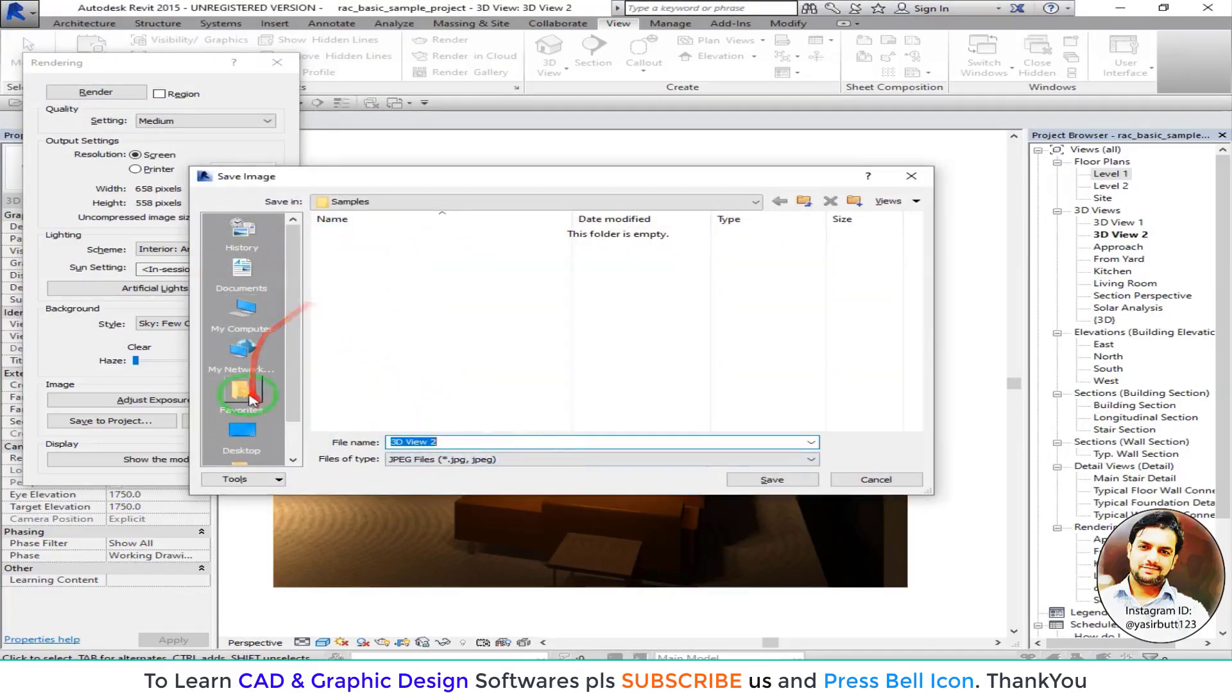
pyautogui.click(242, 431)
pyautogui.click(482, 439)
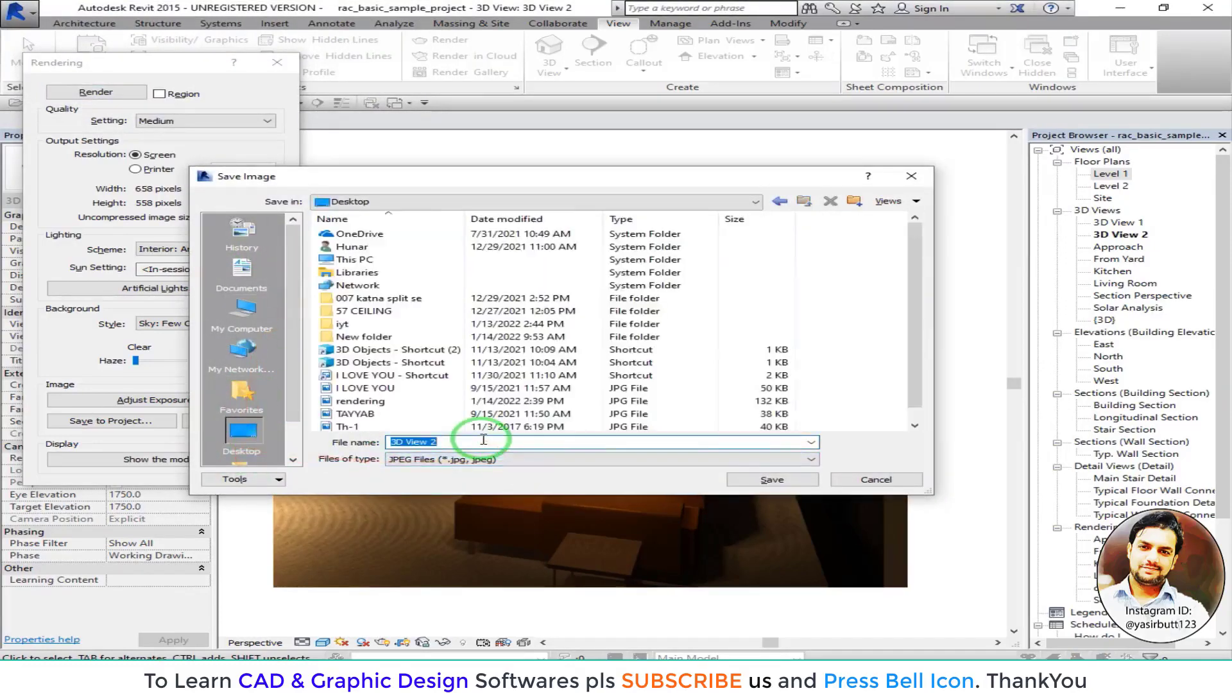
pyautogui.write('render with artificial')
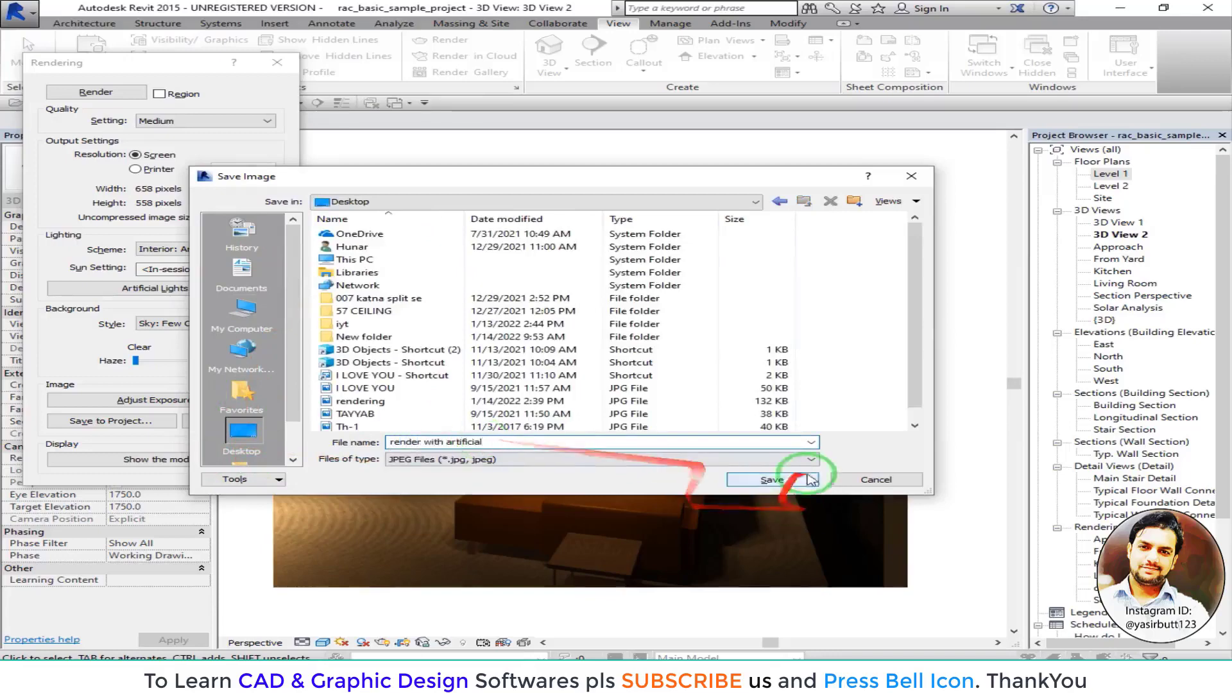
pyautogui.click(793, 482)
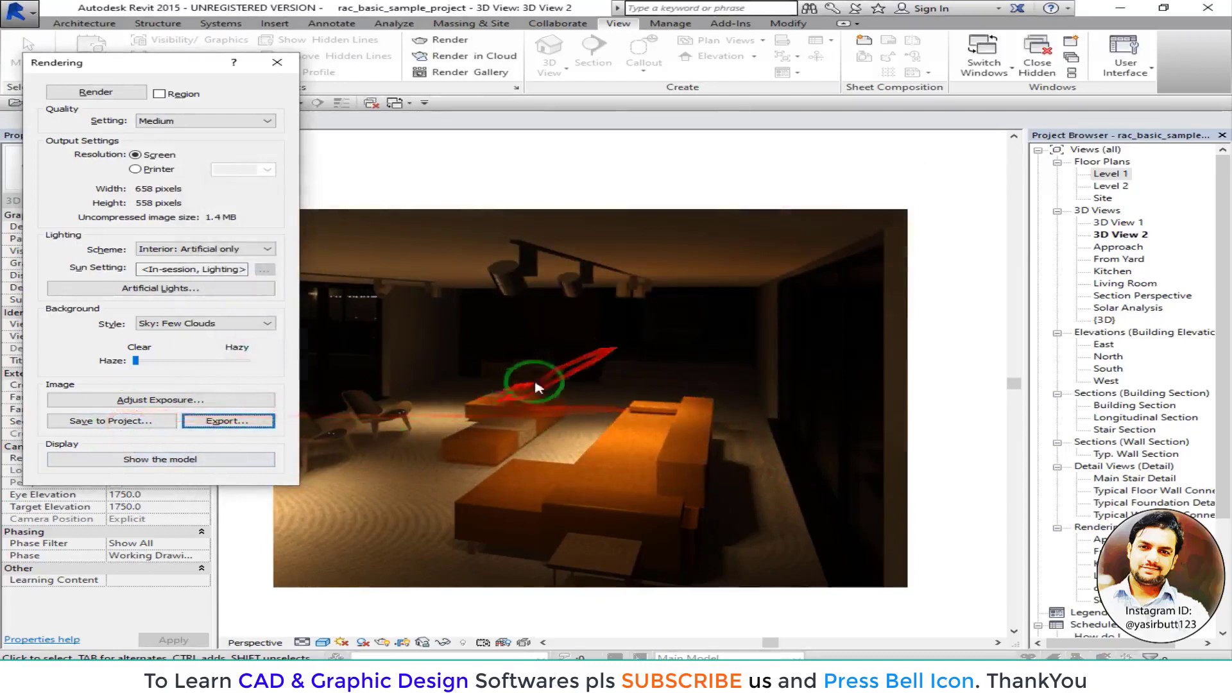
# - Save the artificially lit living room rendering to the project under the name "aritififcial render"
pyautogui.click(103, 421)
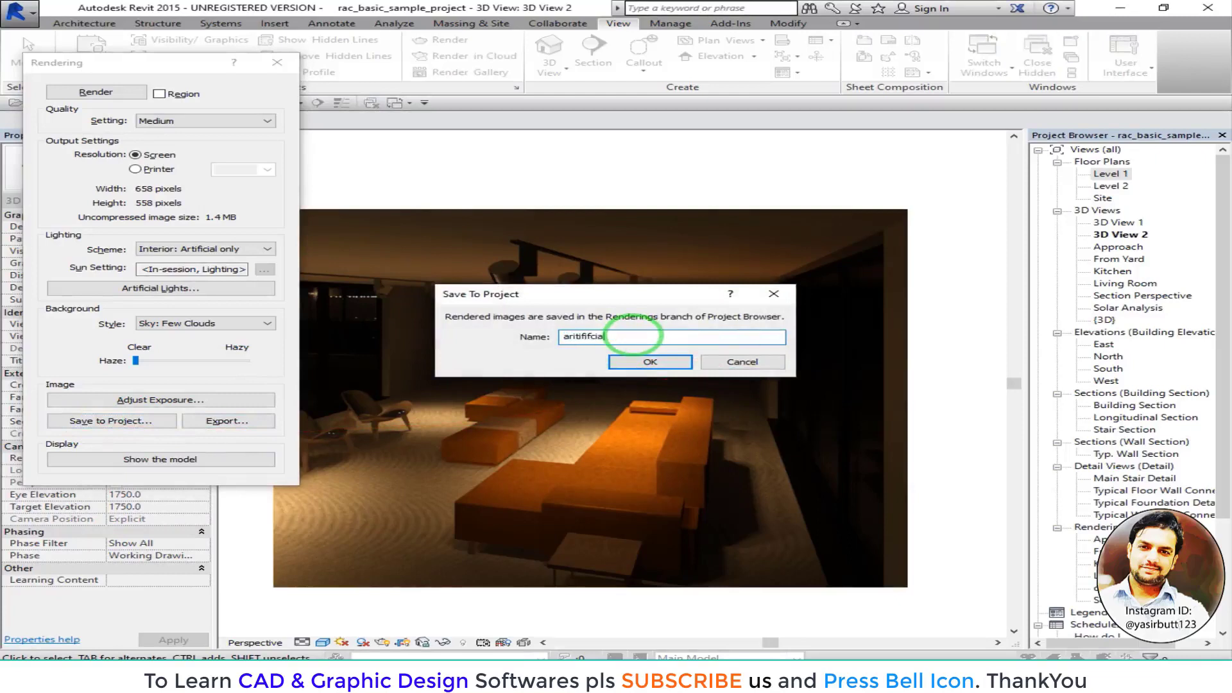
pyautogui.write('aritififcial render')
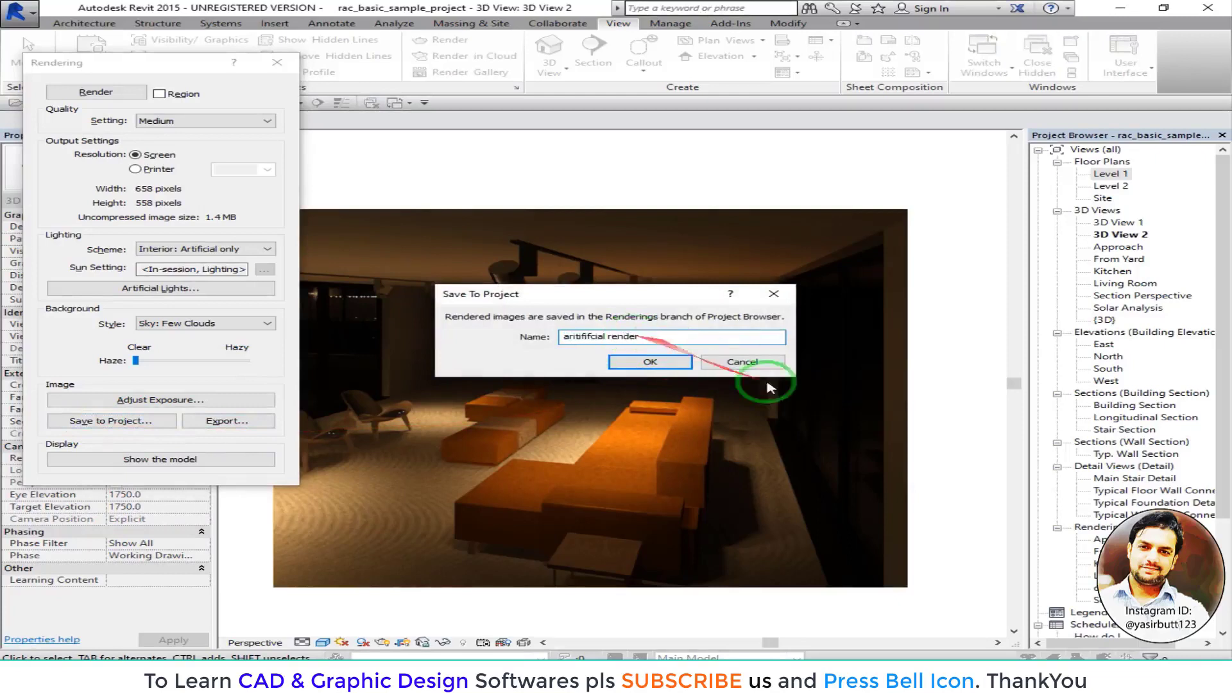
pyautogui.click(650, 362)
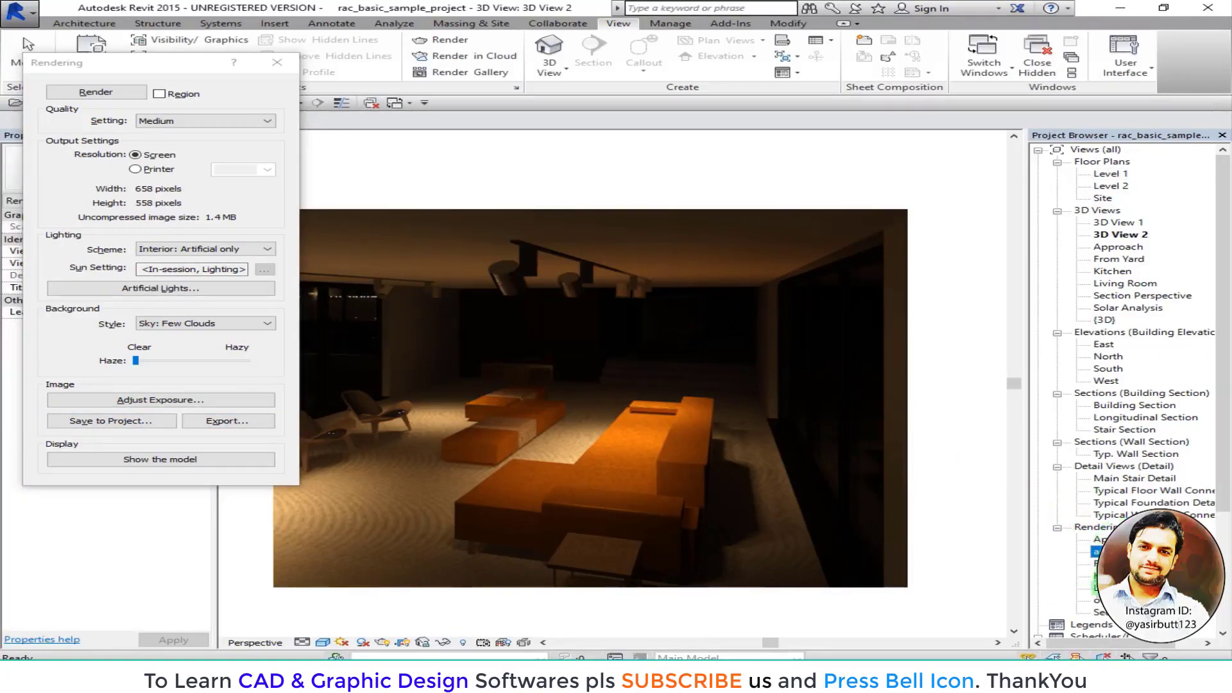
# - Brighten the artificially lit living room rendering by adjusting its exposure value to 4.49 and apply it
pyautogui.click(189, 65)
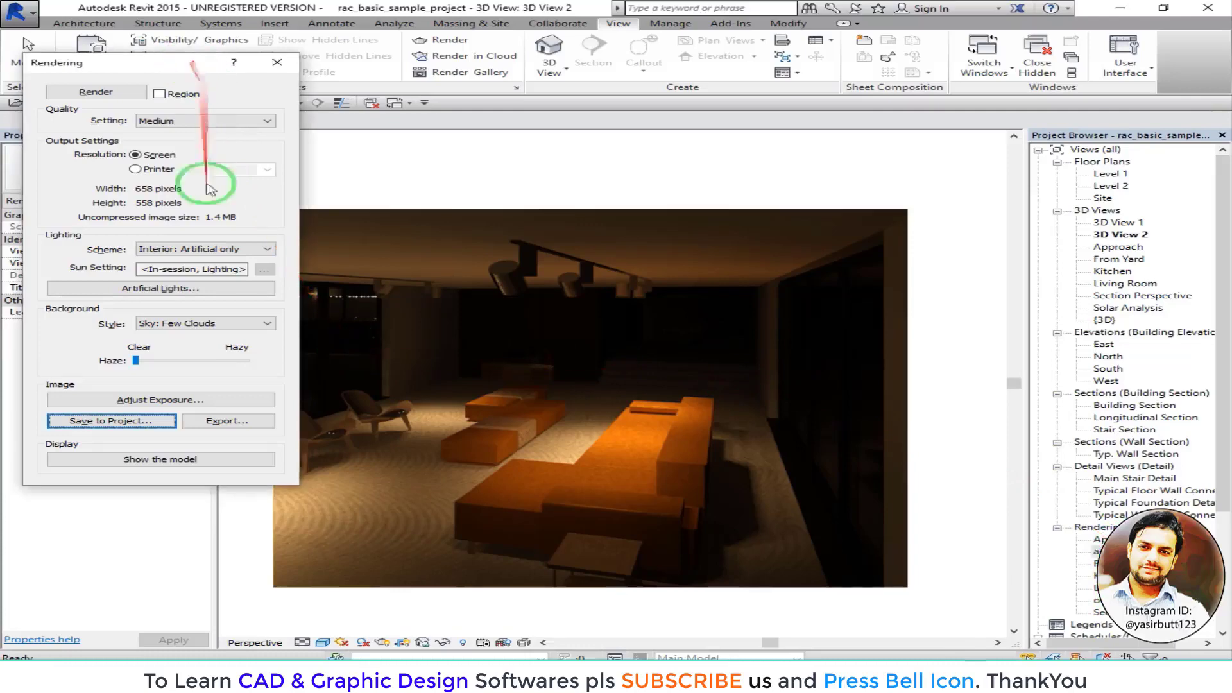
pyautogui.click(174, 401)
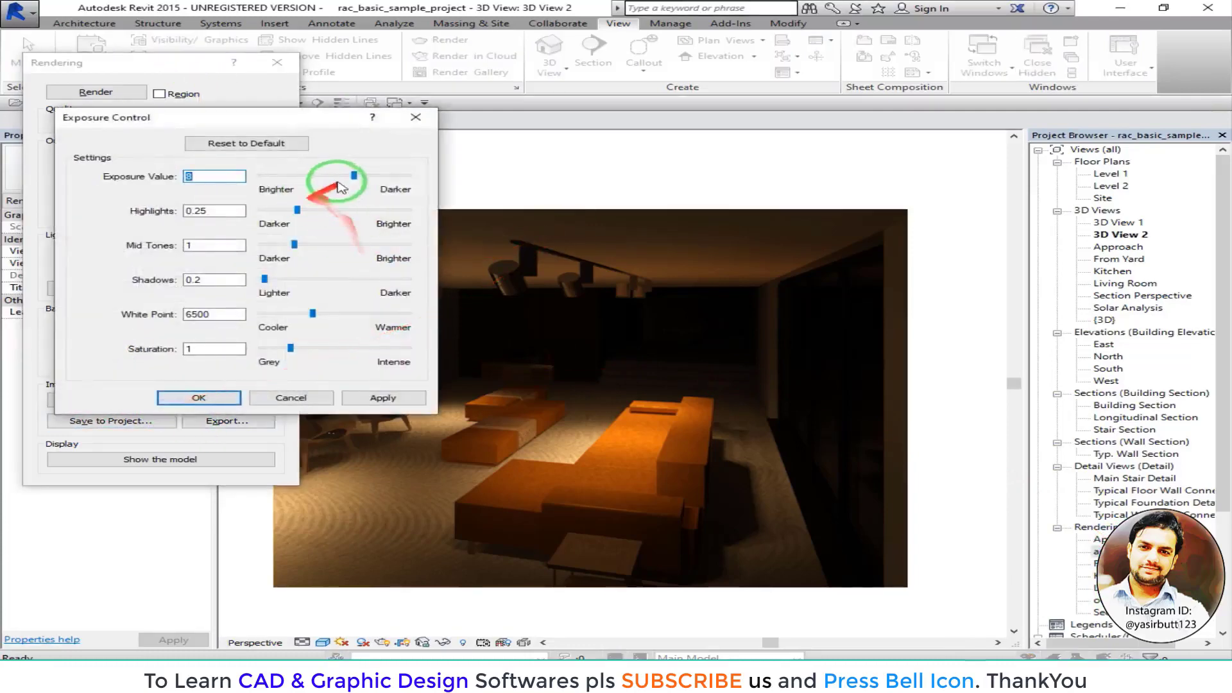
pyautogui.moveTo(354, 175); pyautogui.dragTo(316, 176)
pyautogui.click(384, 398)
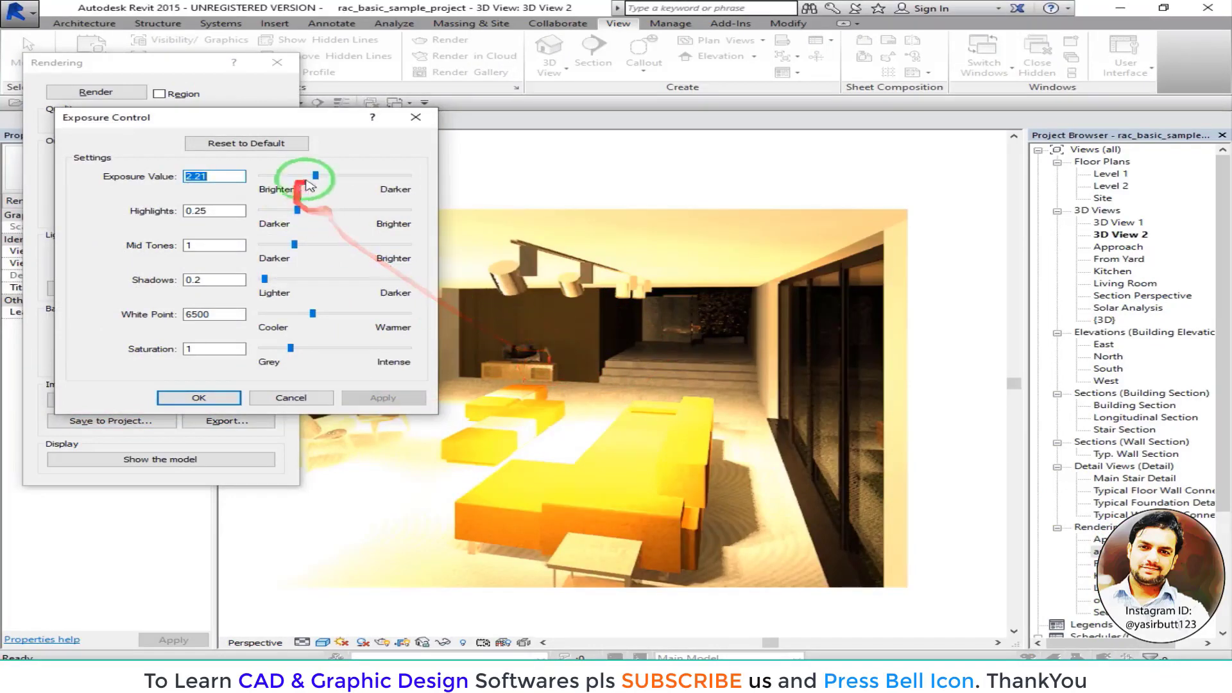
pyautogui.moveTo(319, 176); pyautogui.dragTo(330, 176)
pyautogui.click(383, 398)
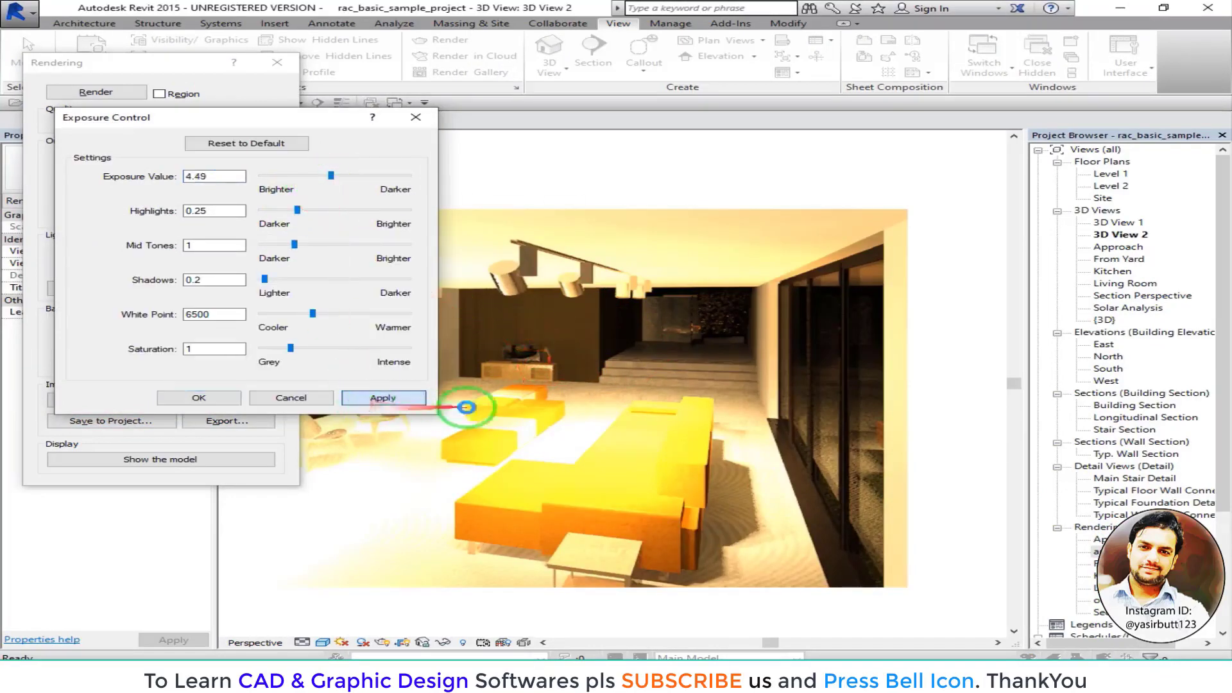
pyautogui.click(199, 398)
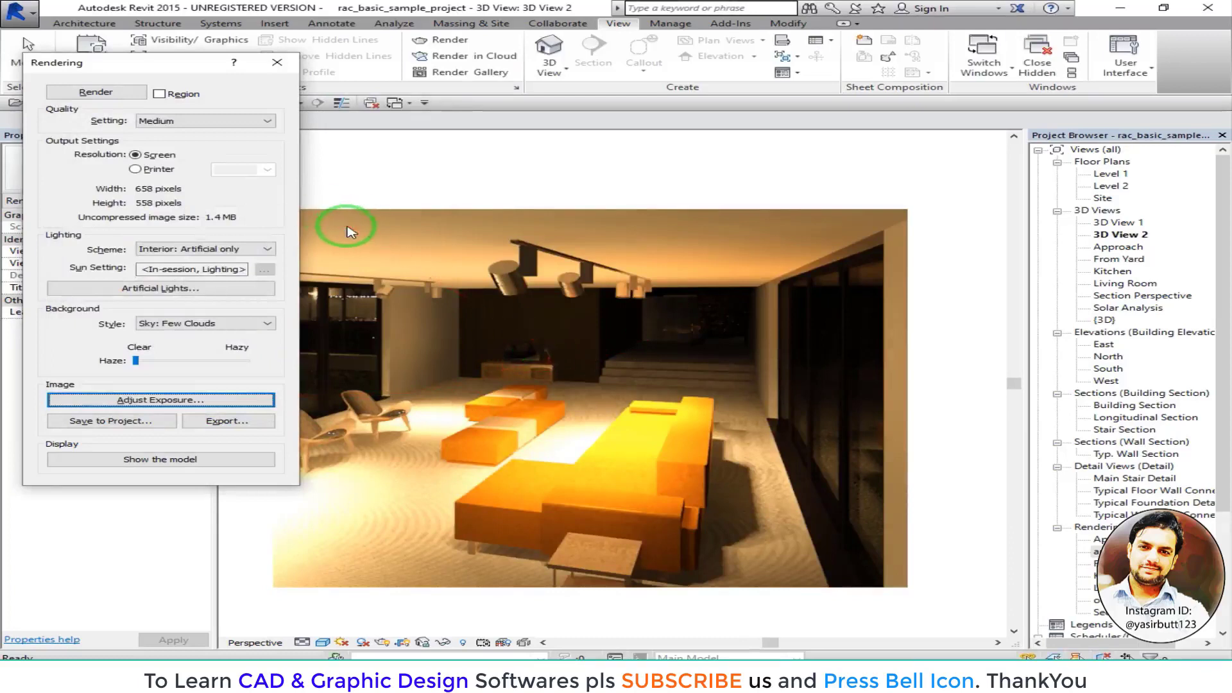
# - Close the rendering settings and open the Level 1 floor plan with the whole house in view
pyautogui.click(277, 63)
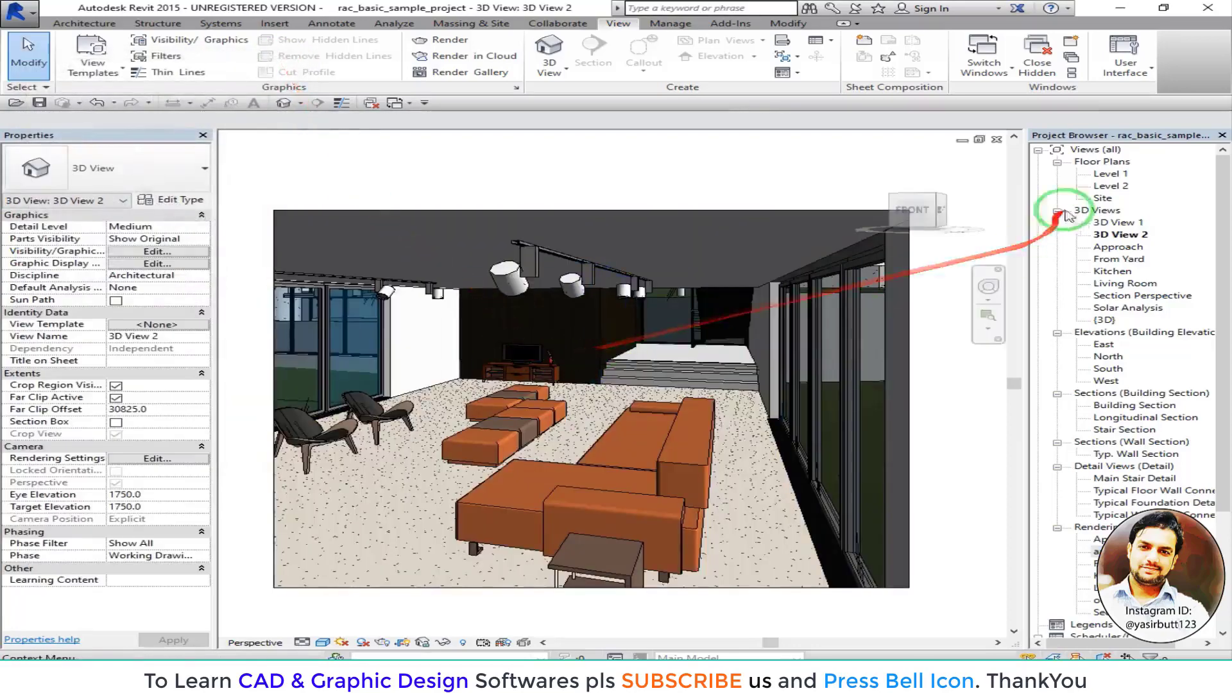
pyautogui.click(1117, 186)
pyautogui.doubleClick(1110, 174)
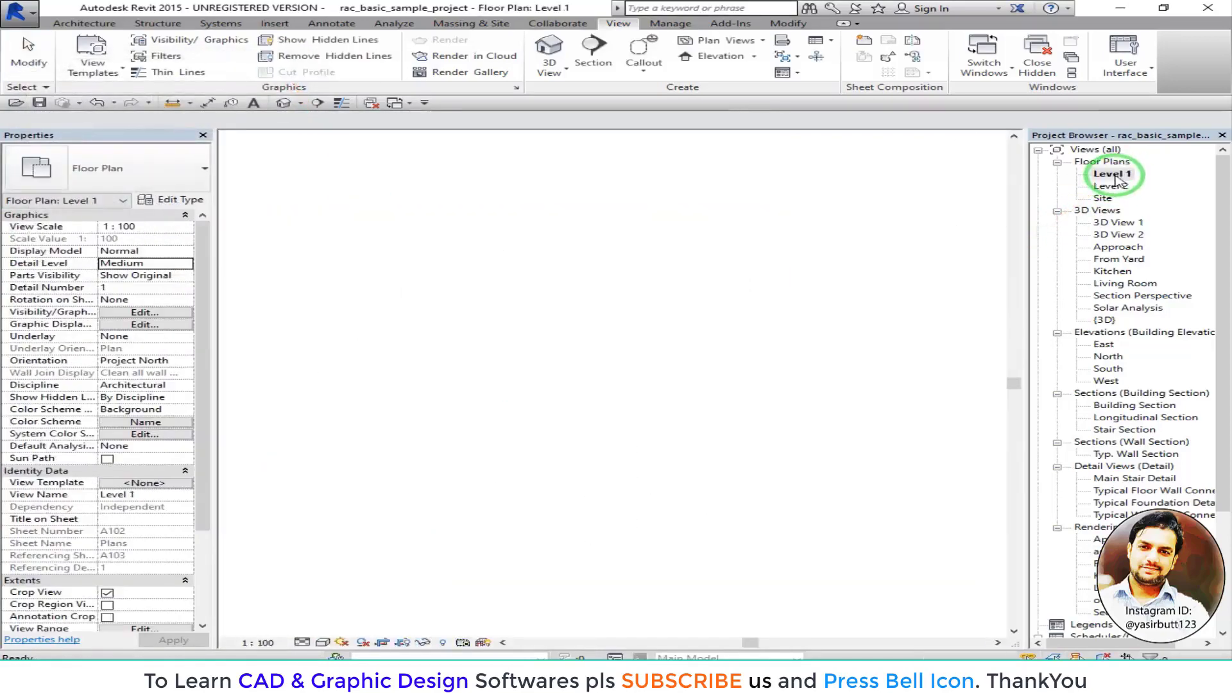
pyautogui.scroll(3, 528, 375)
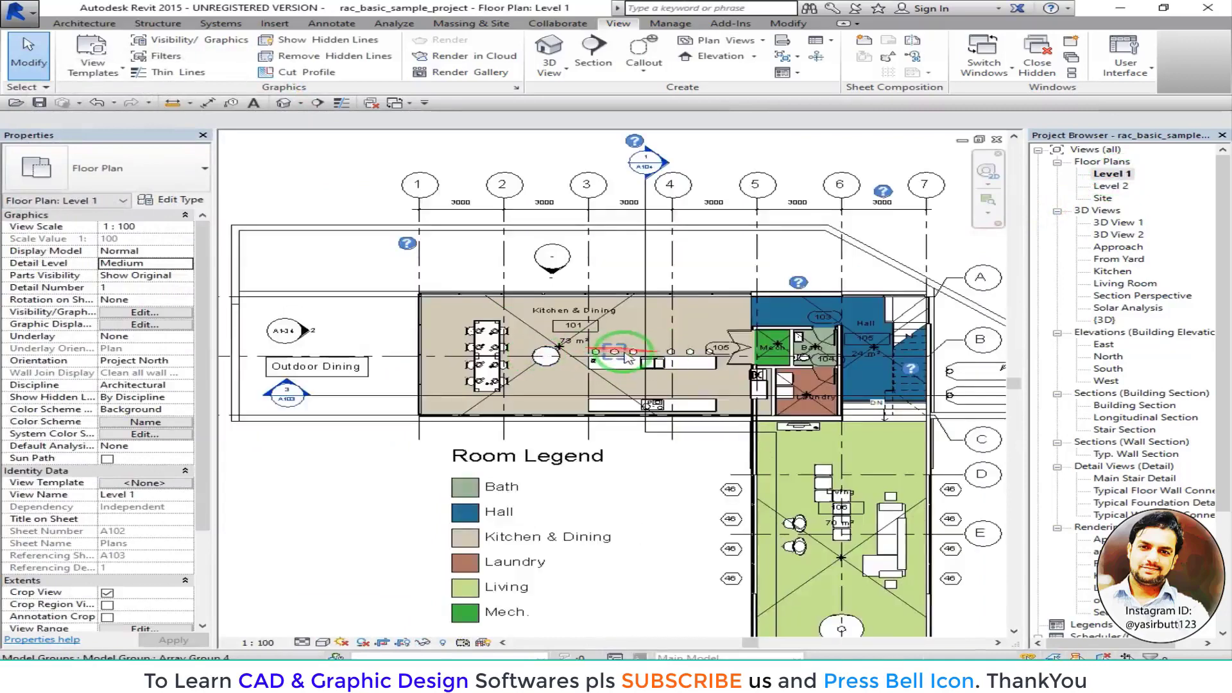
pyautogui.scroll(-1, 689, 359)
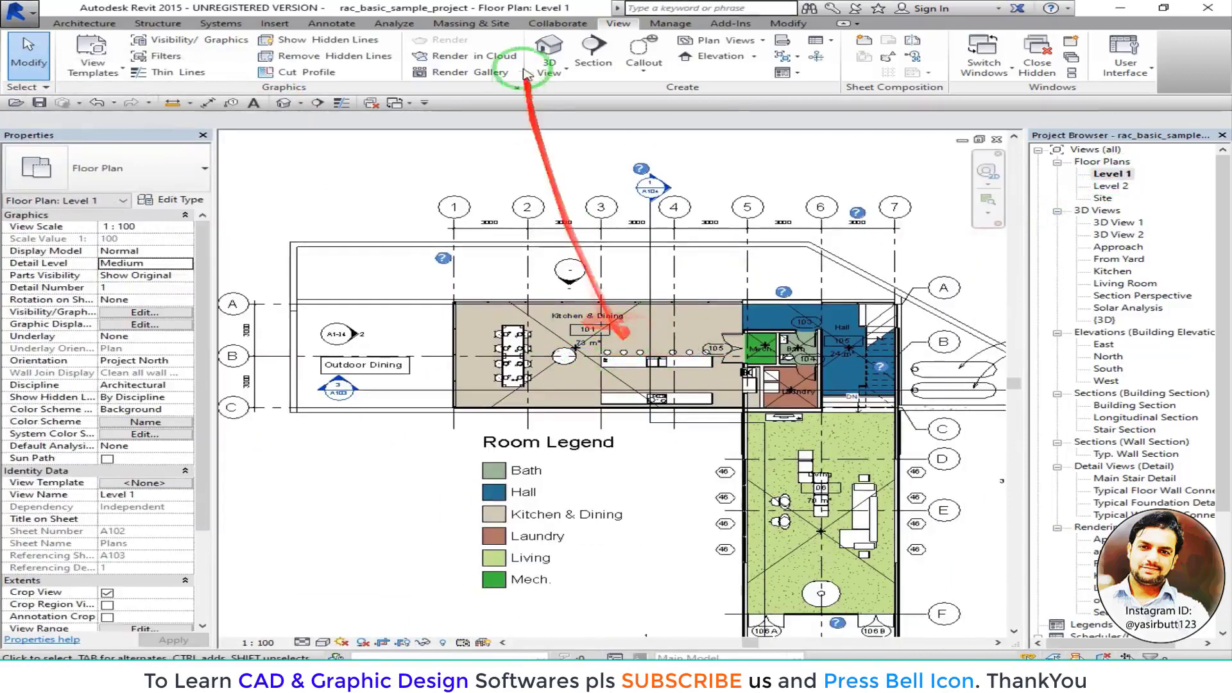
# - Place a camera at the west end of Kitchen & Dining, aimed east toward the Hall
pyautogui.click(549, 65)
pyautogui.click(581, 124)
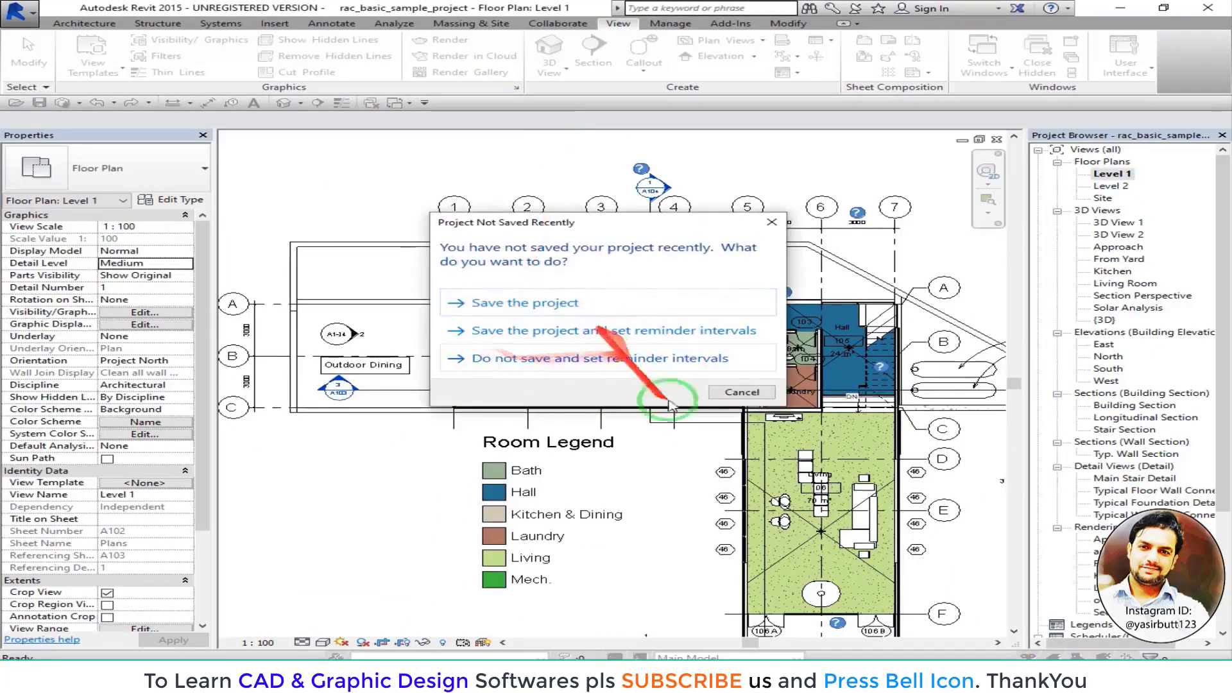
pyautogui.click(738, 314)
pyautogui.click(424, 373)
pyautogui.moveTo(438, 383); pyautogui.dragTo(360, 376, button='middle')
pyautogui.scroll(-1, 360, 376)
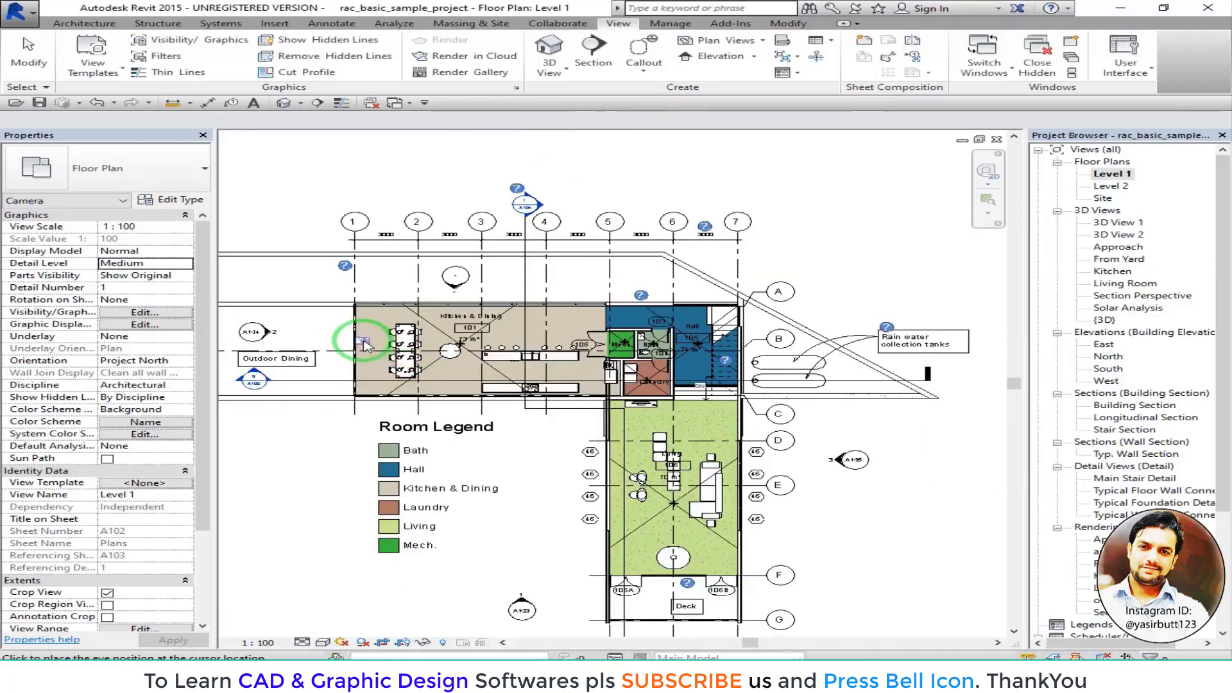
pyautogui.click(363, 340)
pyautogui.click(724, 357)
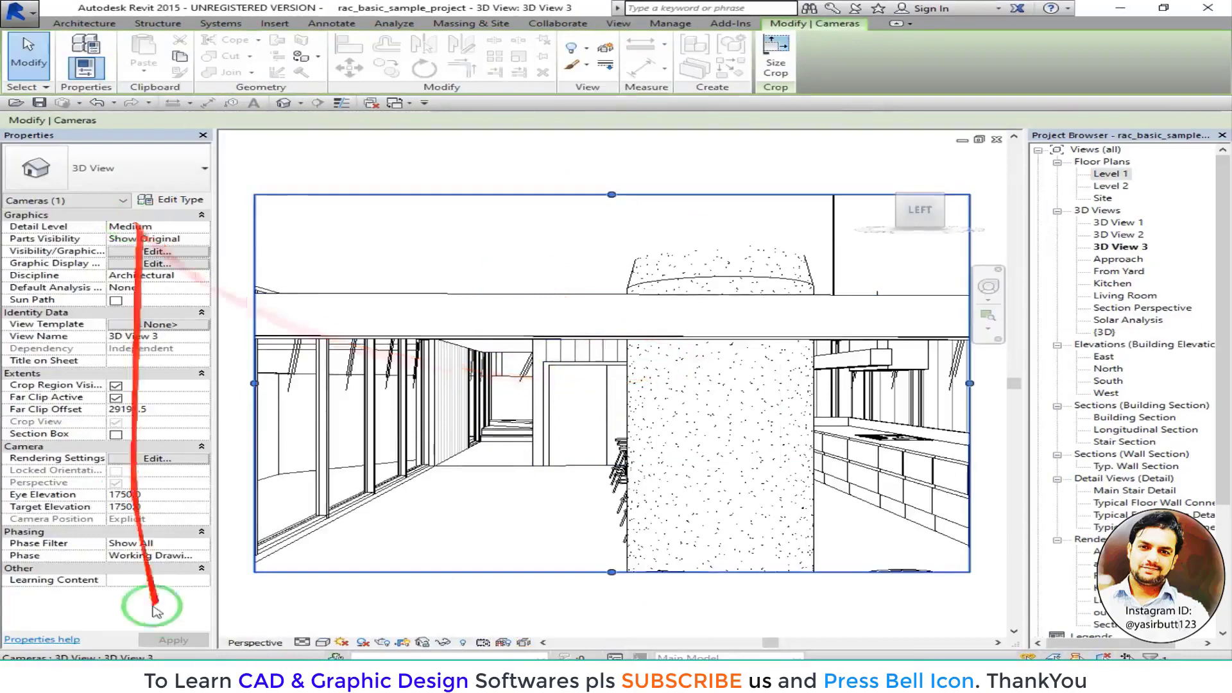
# - Display the new camera view with shaded surfaces and orbit it to look at the glazed dining corner from outside
pyautogui.click(322, 642)
pyautogui.click(343, 613)
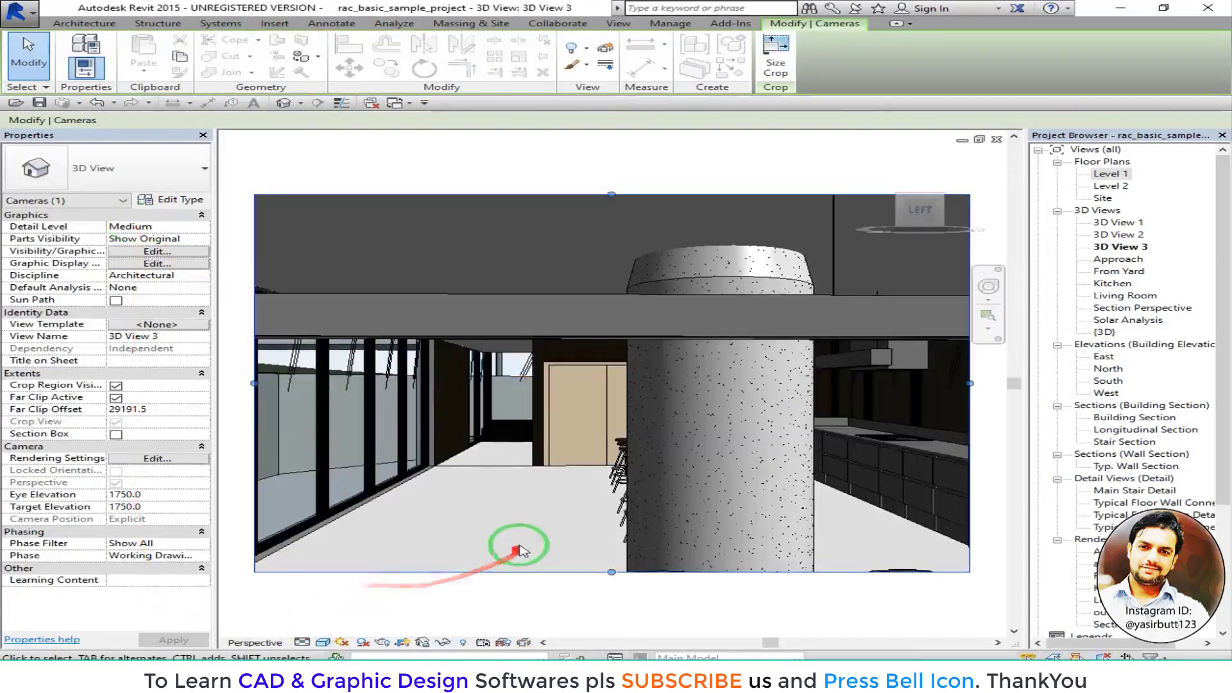
pyautogui.scroll(-2, 527, 417)
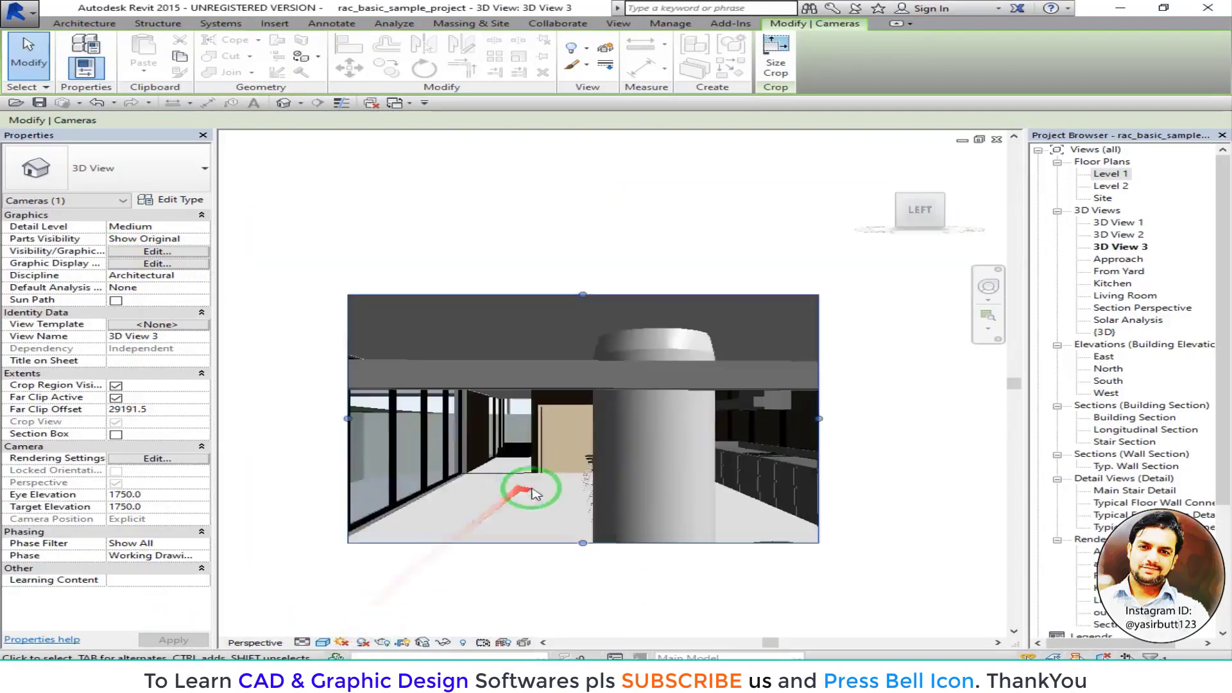
pyautogui.scroll(2, 642, 467)
pyautogui.keyDown('shift'); pyautogui.moveTo(642, 468); pyautogui.dragTo(643, 358, button='middle'); pyautogui.keyUp('shift')
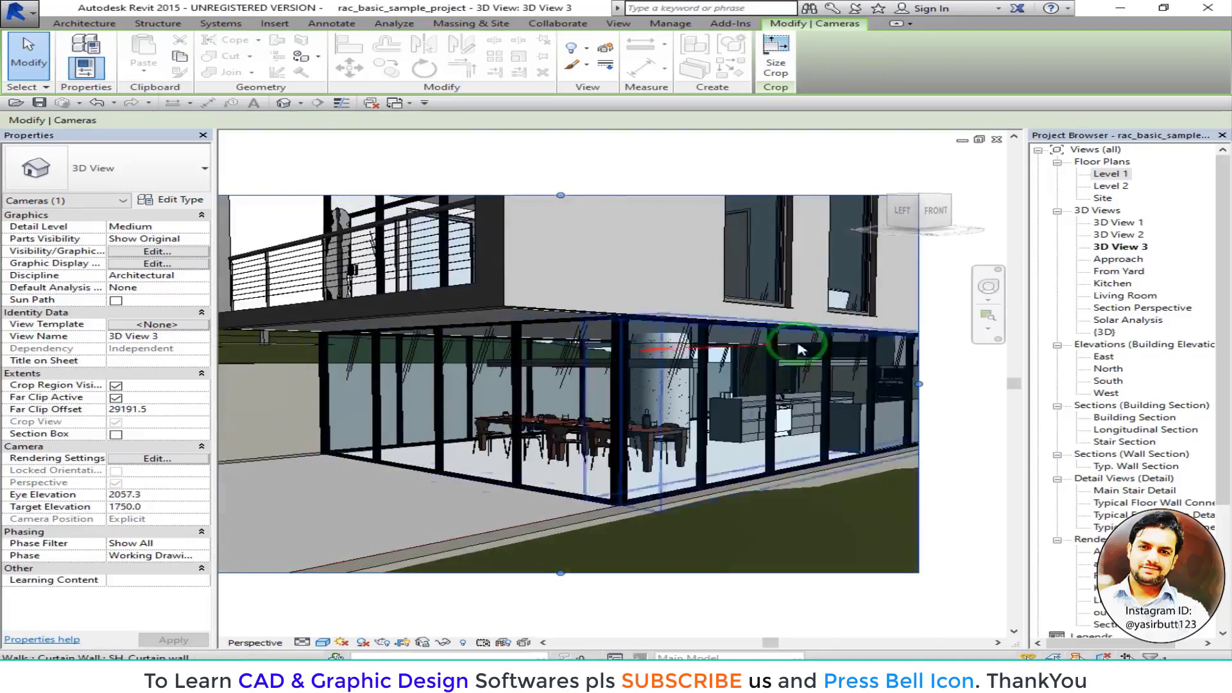
# - Open the rendering settings for the default 3D view and set the lighting scheme to Exterior: Sun only
pyautogui.click(283, 103)
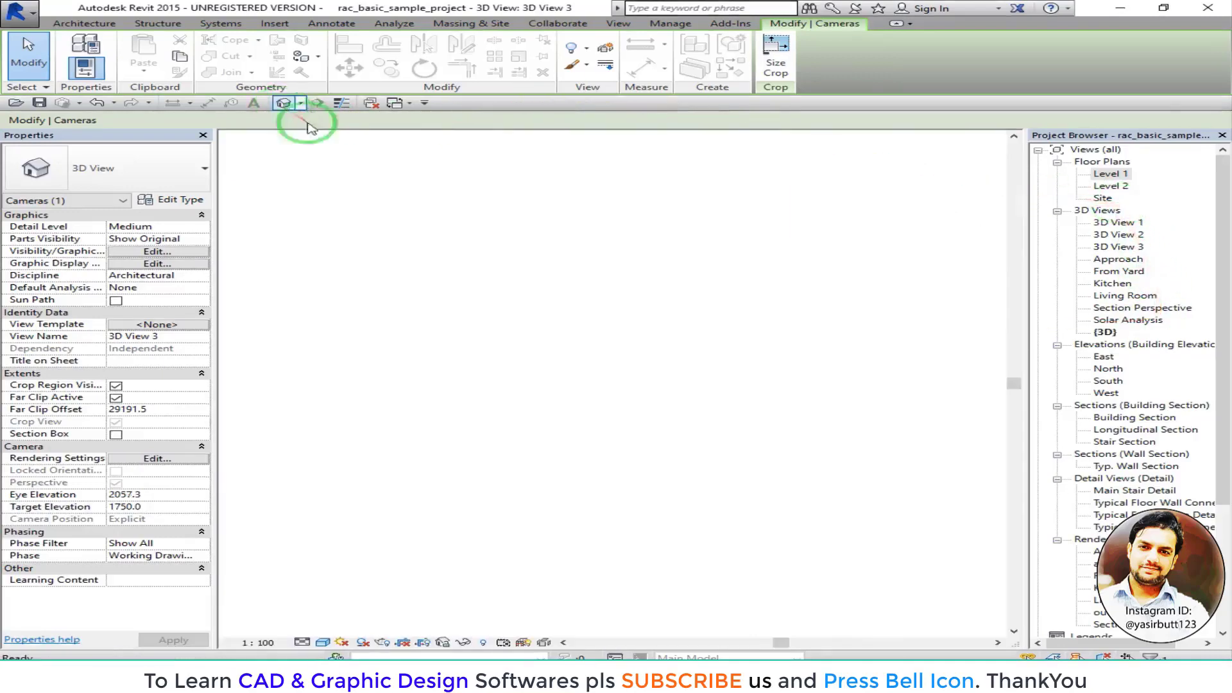
pyautogui.press('r')
pyautogui.press('r')
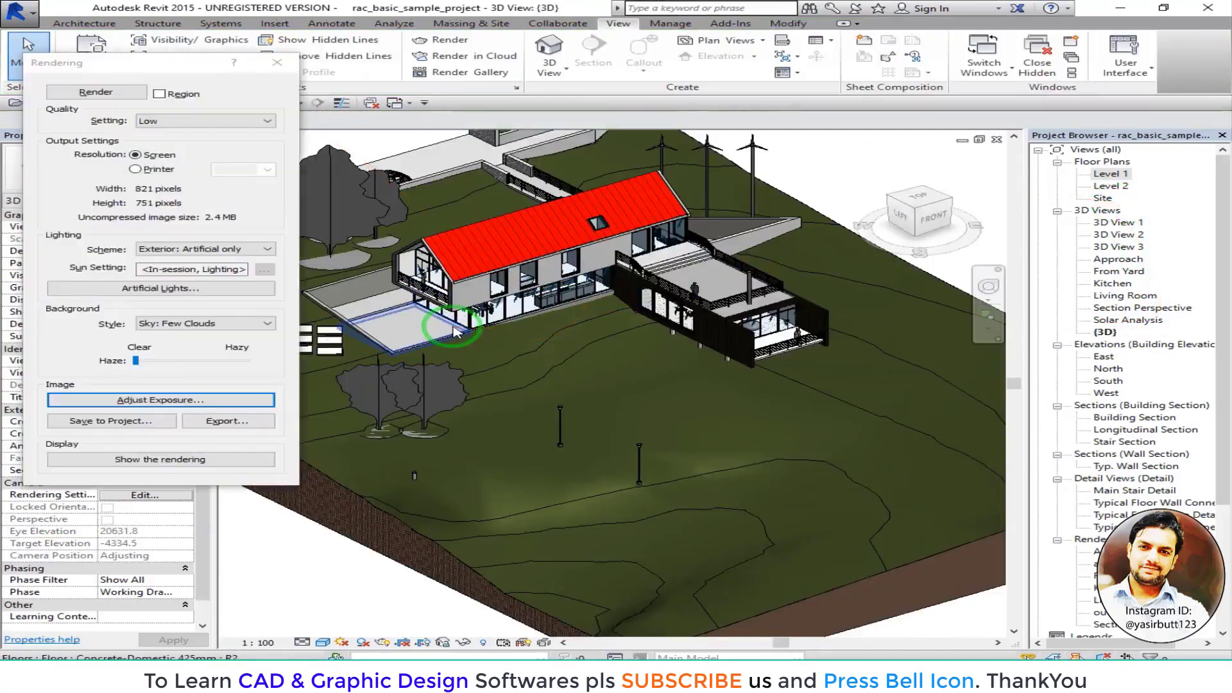
pyautogui.click(263, 250)
pyautogui.click(210, 252)
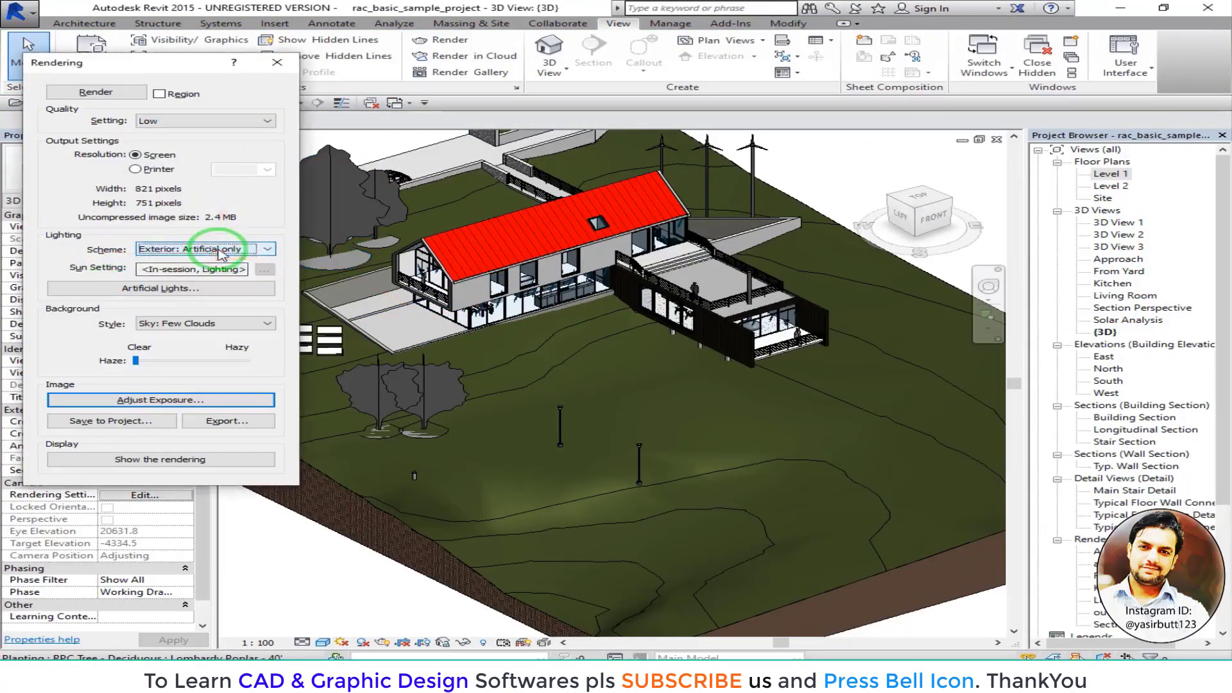
pyautogui.click(186, 252)
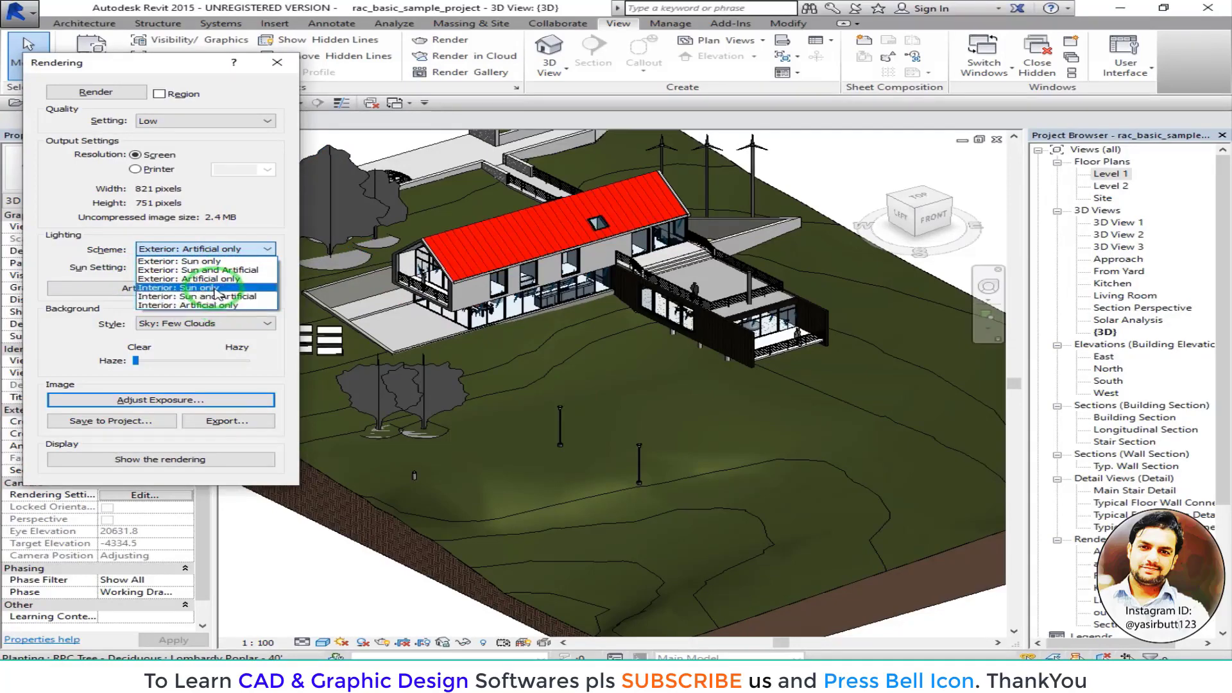
pyautogui.click(206, 262)
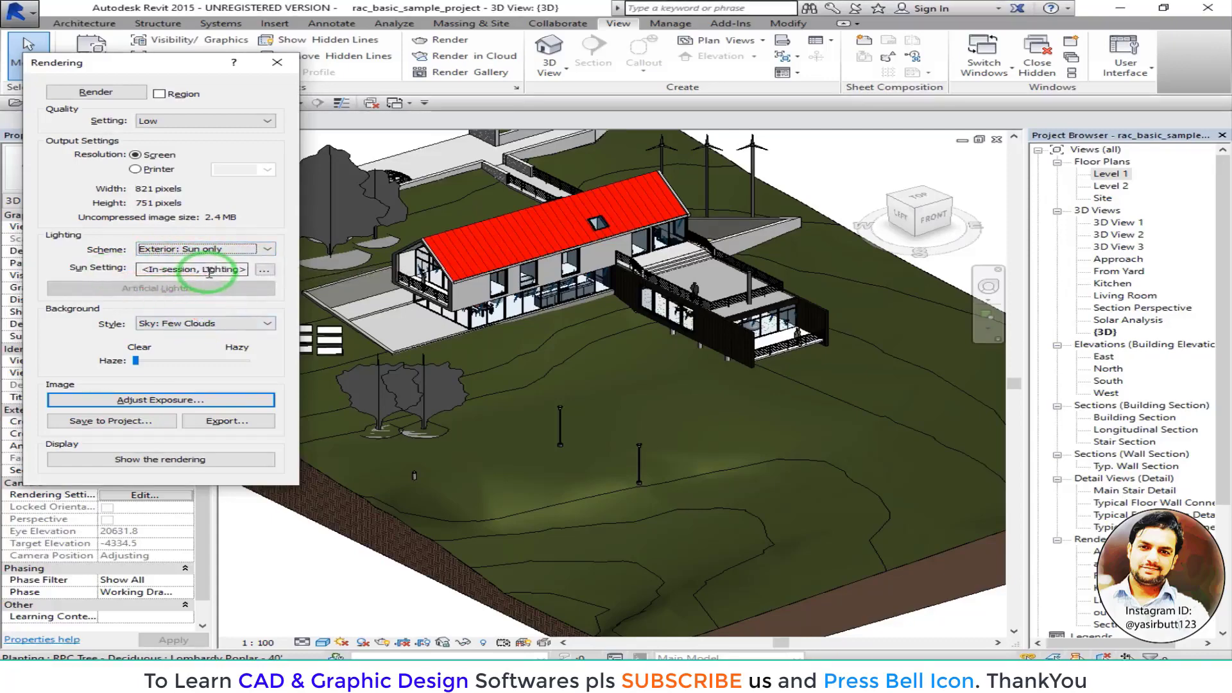
# - Examine the sun settings' Still, Single Day, Multi-Day and Lighting solar studies and the sunlight presets, and leave without applying changes
pyautogui.click(263, 270)
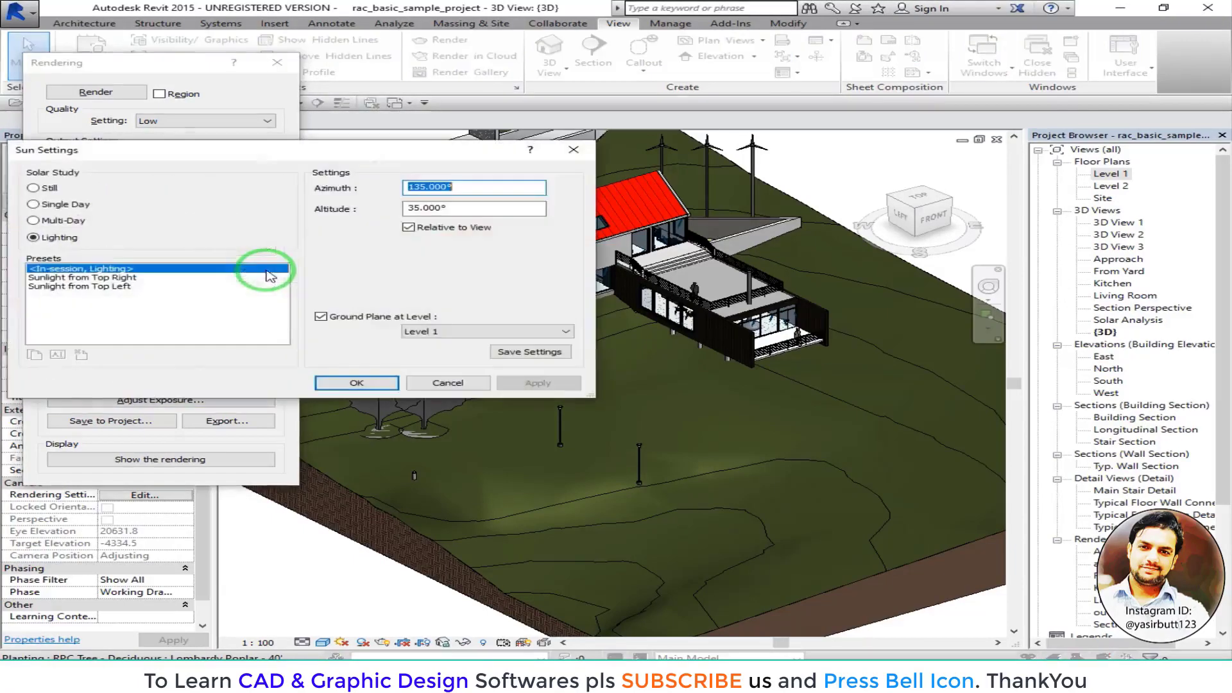
pyautogui.moveTo(175, 149); pyautogui.dragTo(440, 164)
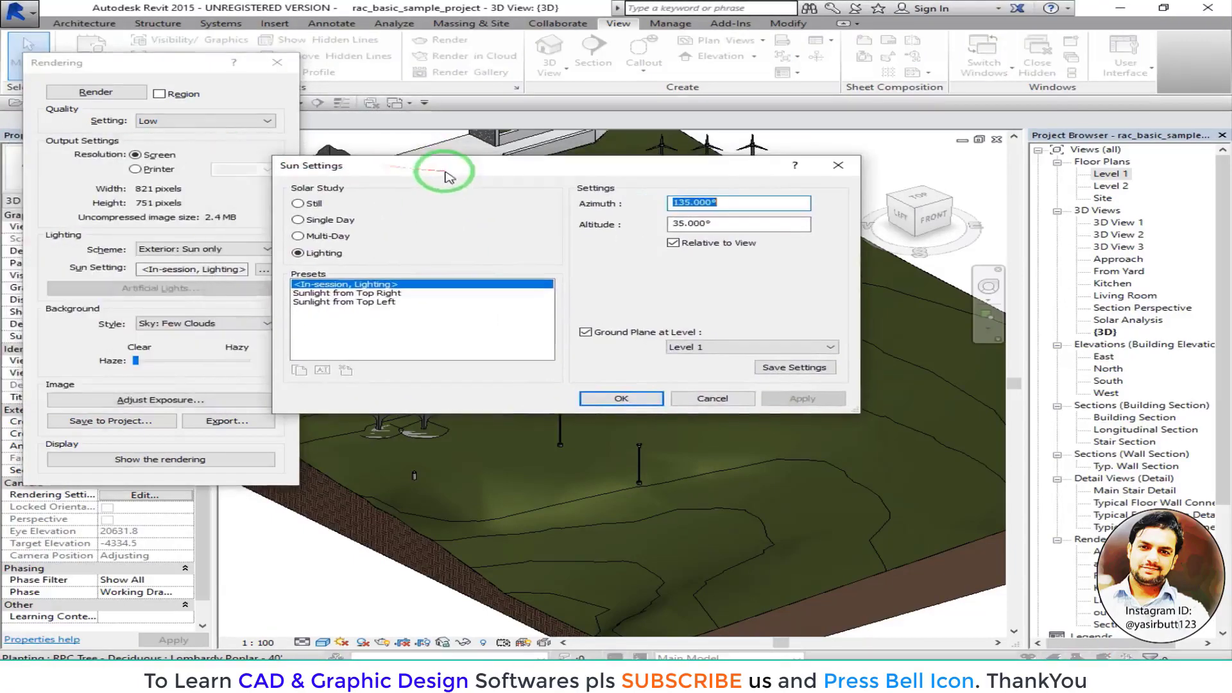
pyautogui.click(299, 204)
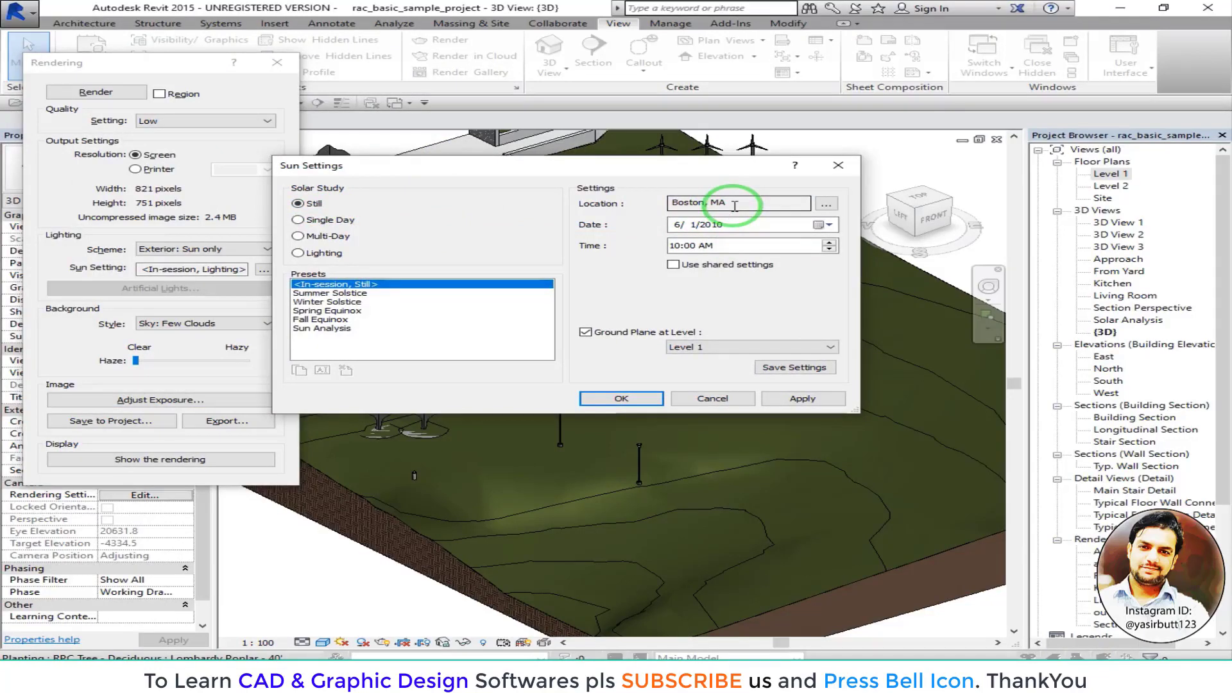
pyautogui.click(729, 248)
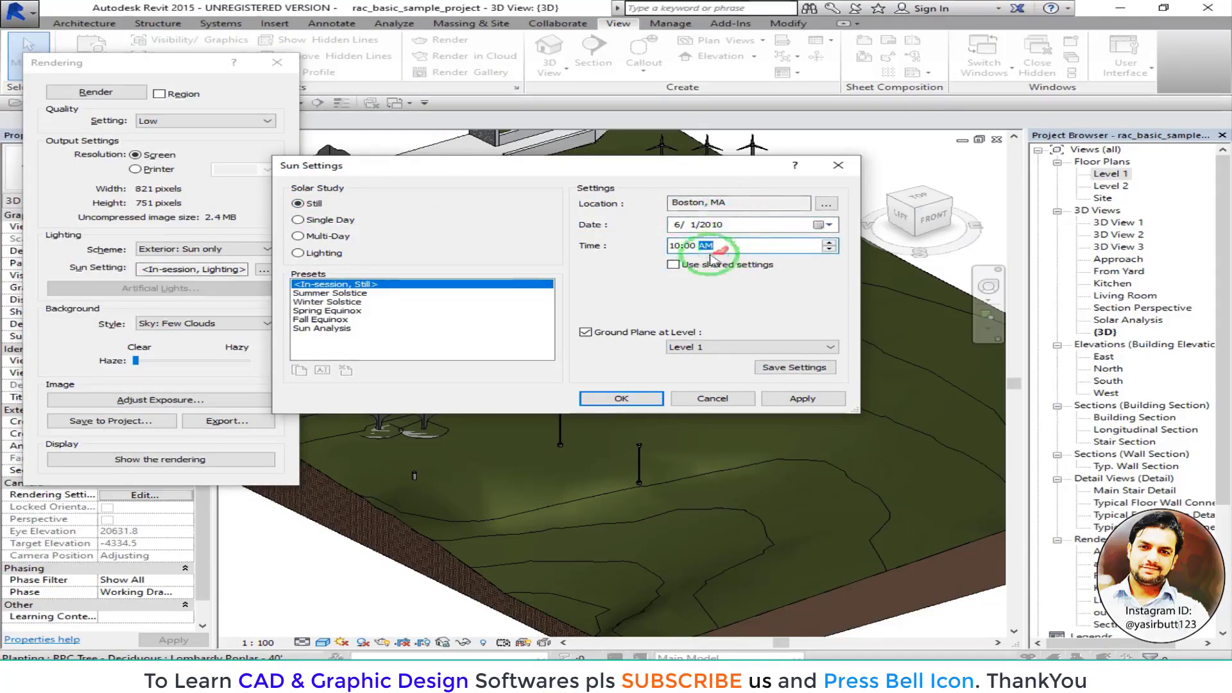
pyautogui.click(301, 220)
pyautogui.click(327, 237)
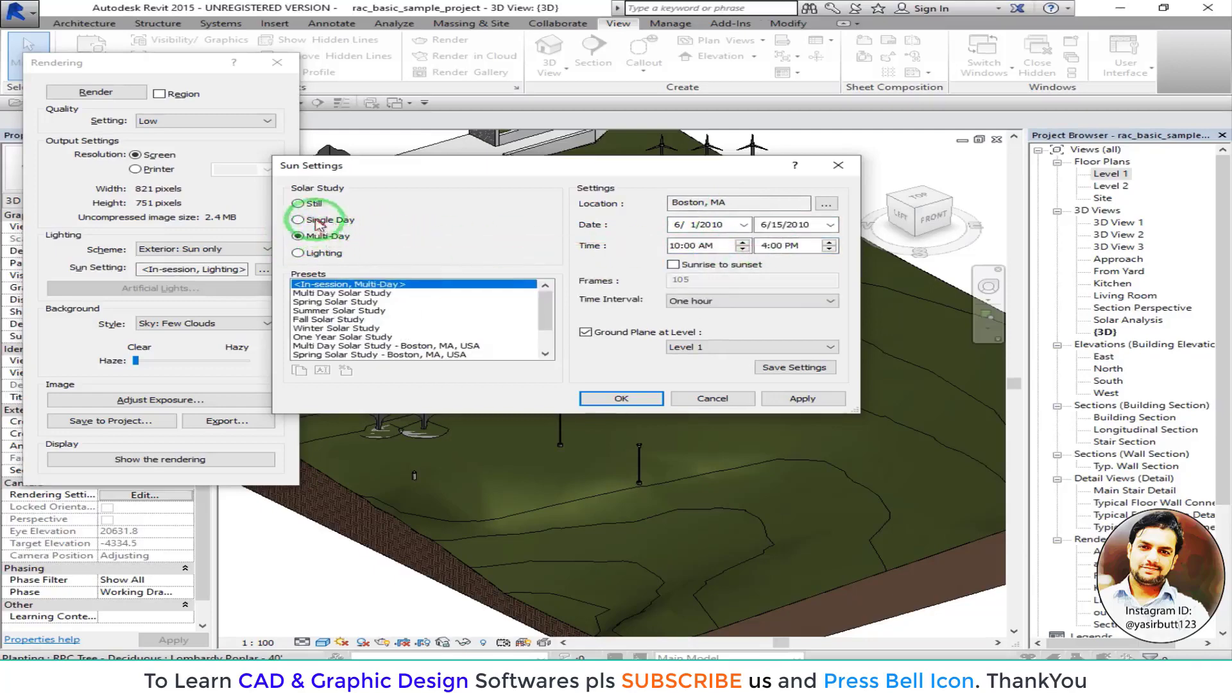
pyautogui.click(713, 225)
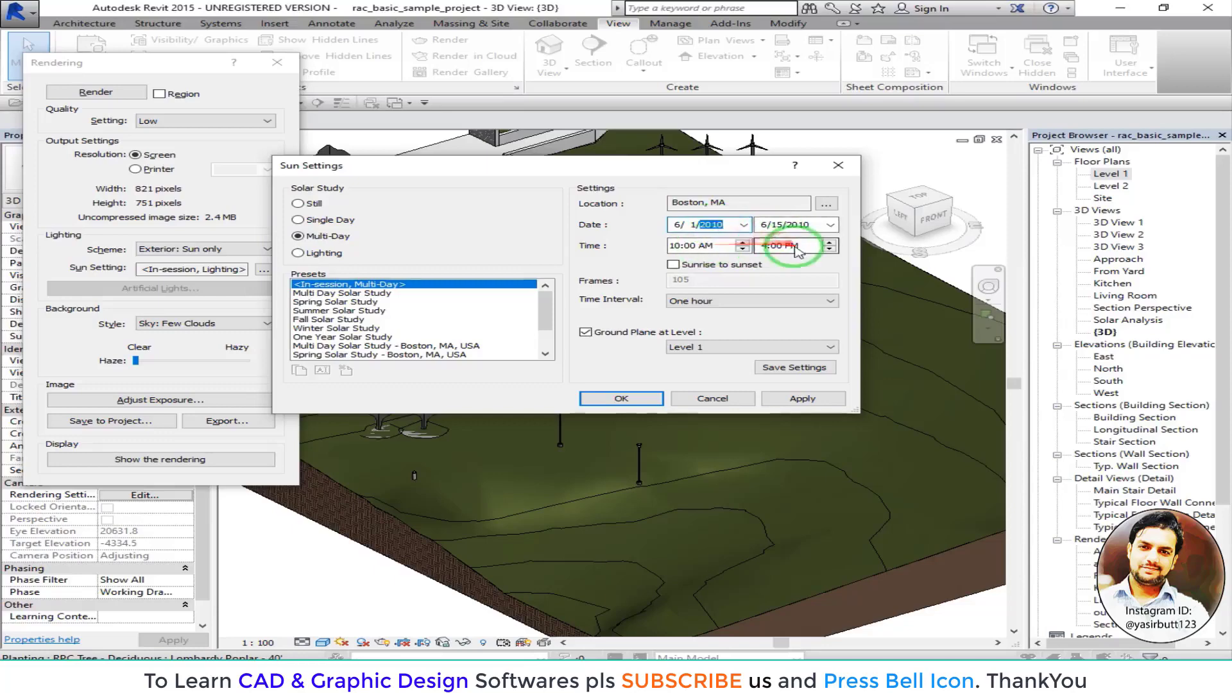
pyautogui.click(324, 253)
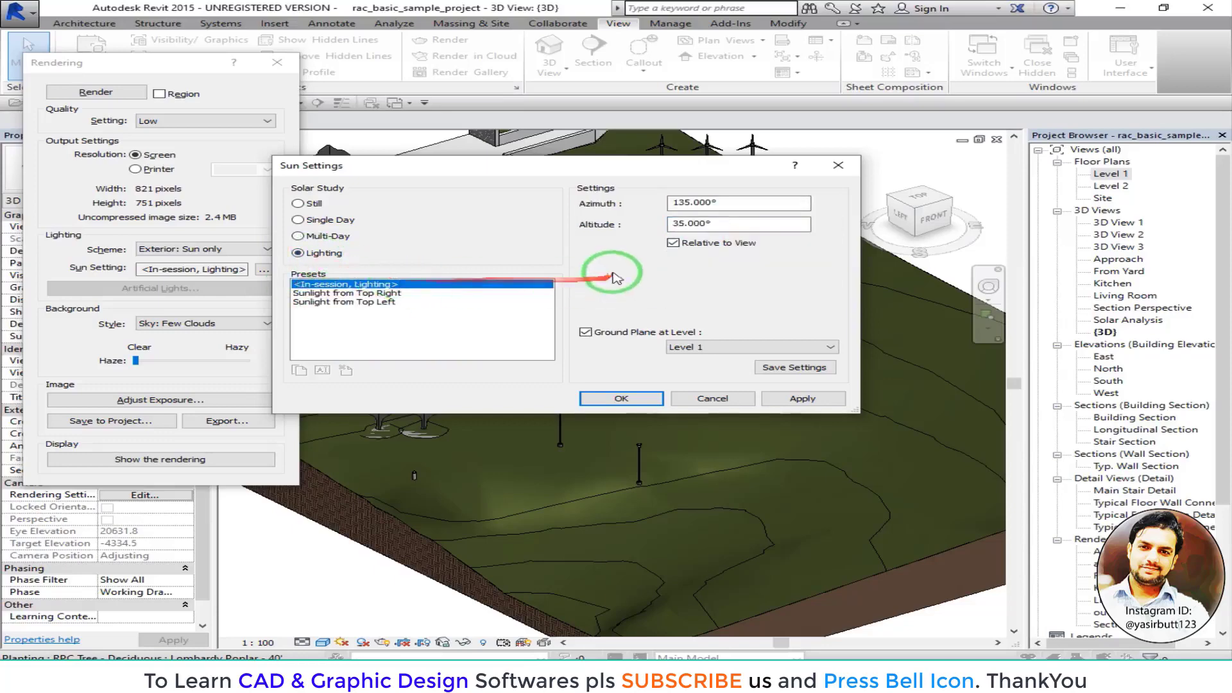
pyautogui.click(725, 203)
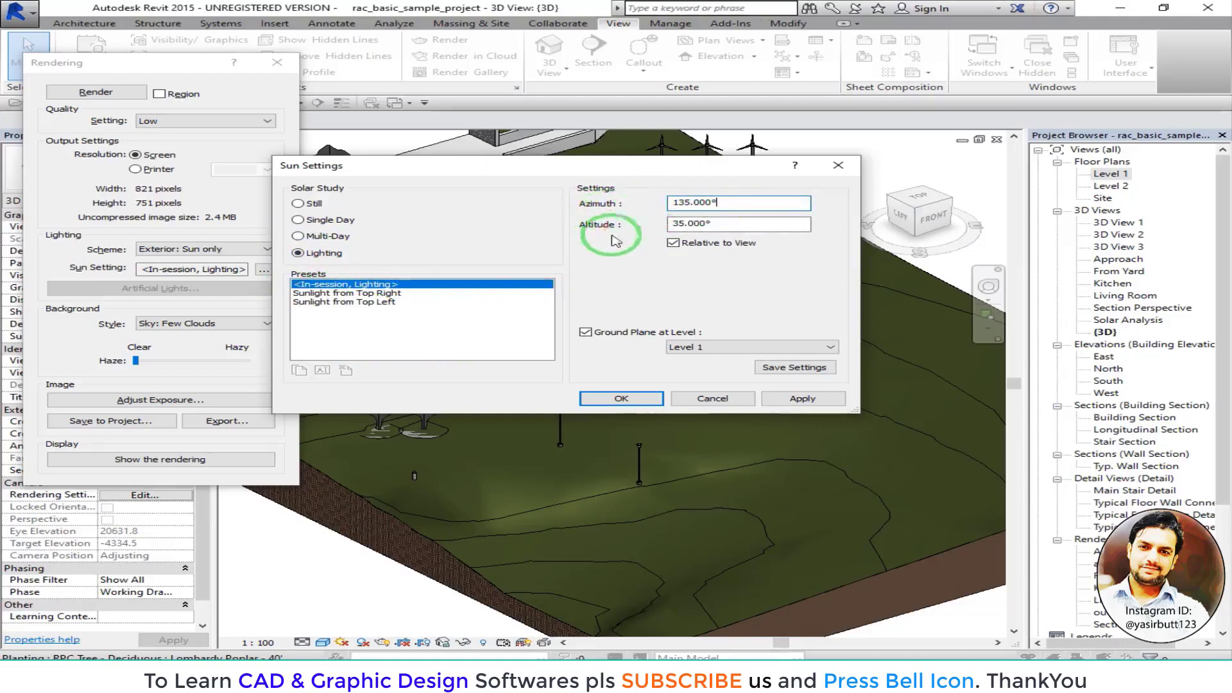
pyautogui.click(337, 294)
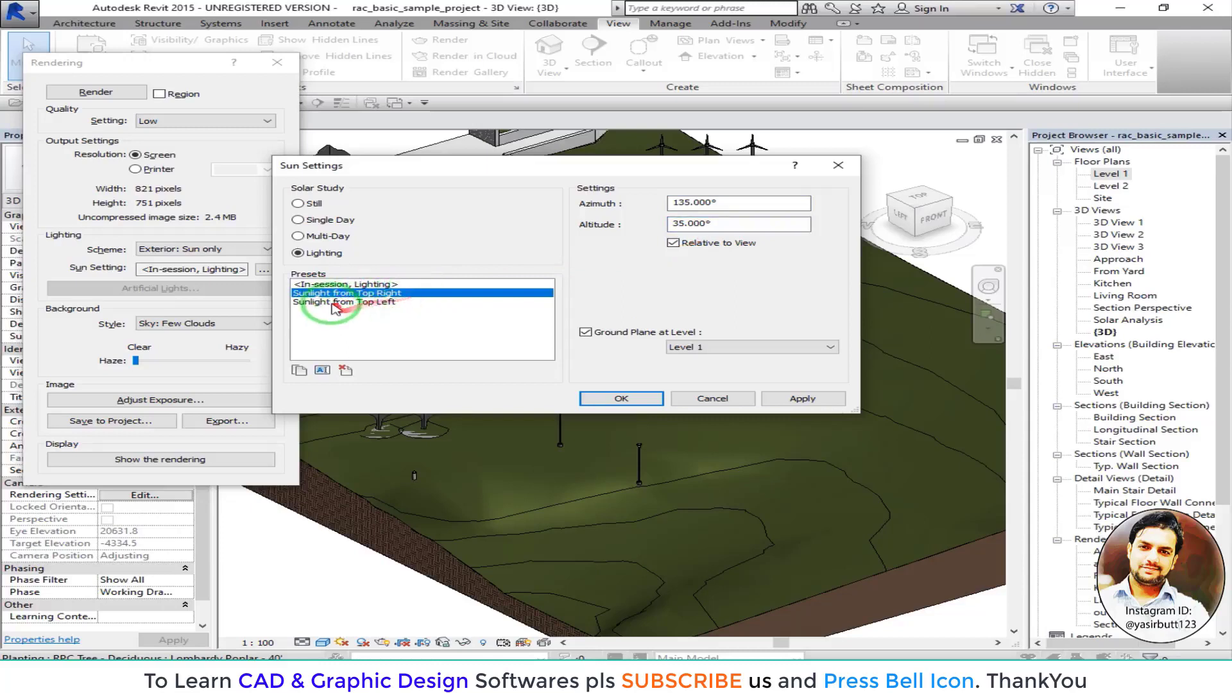
pyautogui.click(333, 303)
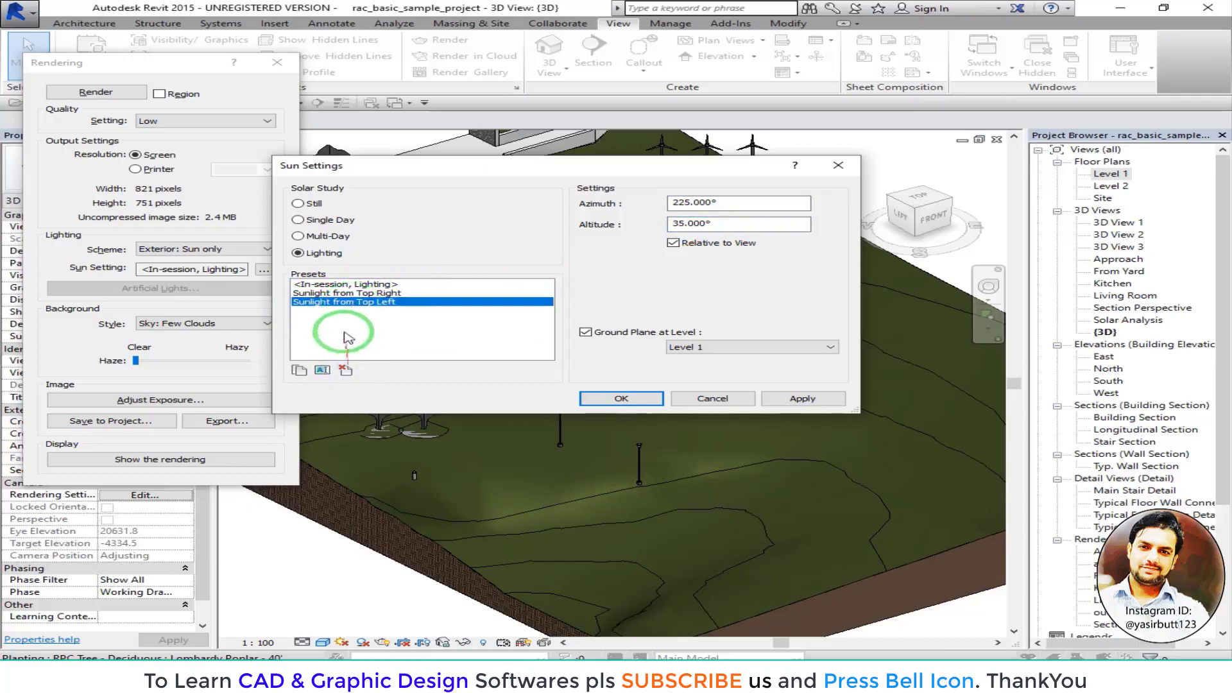
pyautogui.click(713, 398)
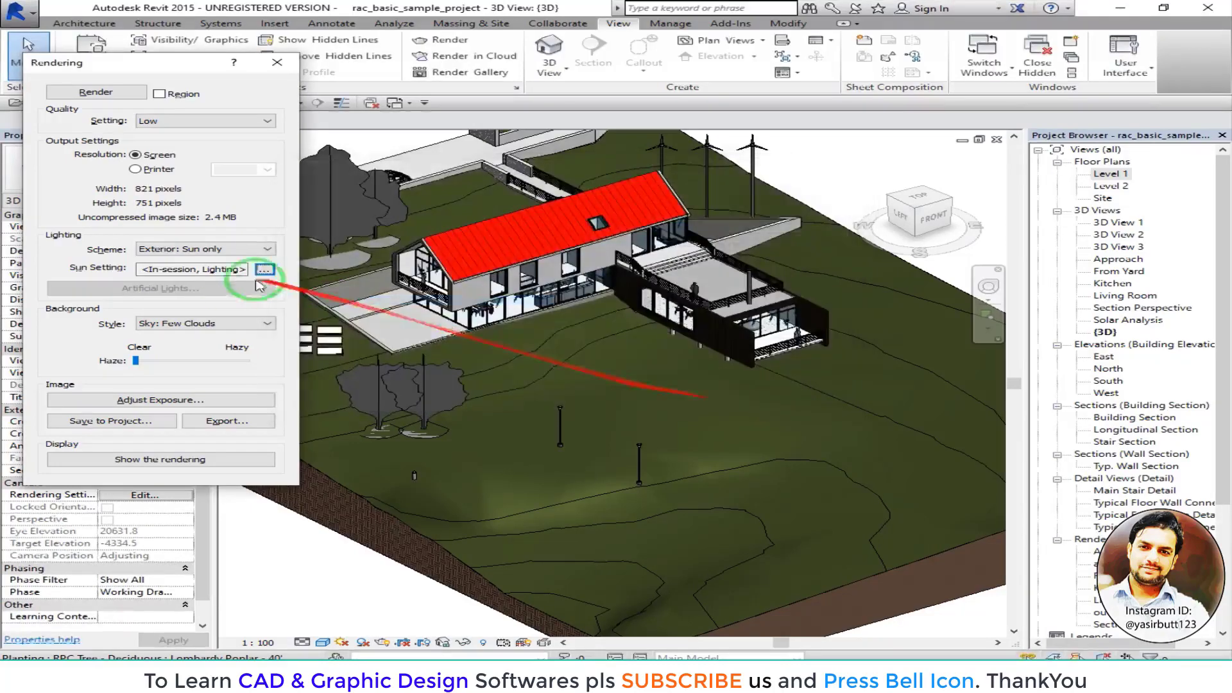
# - Try the Exterior: Artificial only and Interior: Sun only lighting schemes for the default 3D view
pyautogui.click(212, 250)
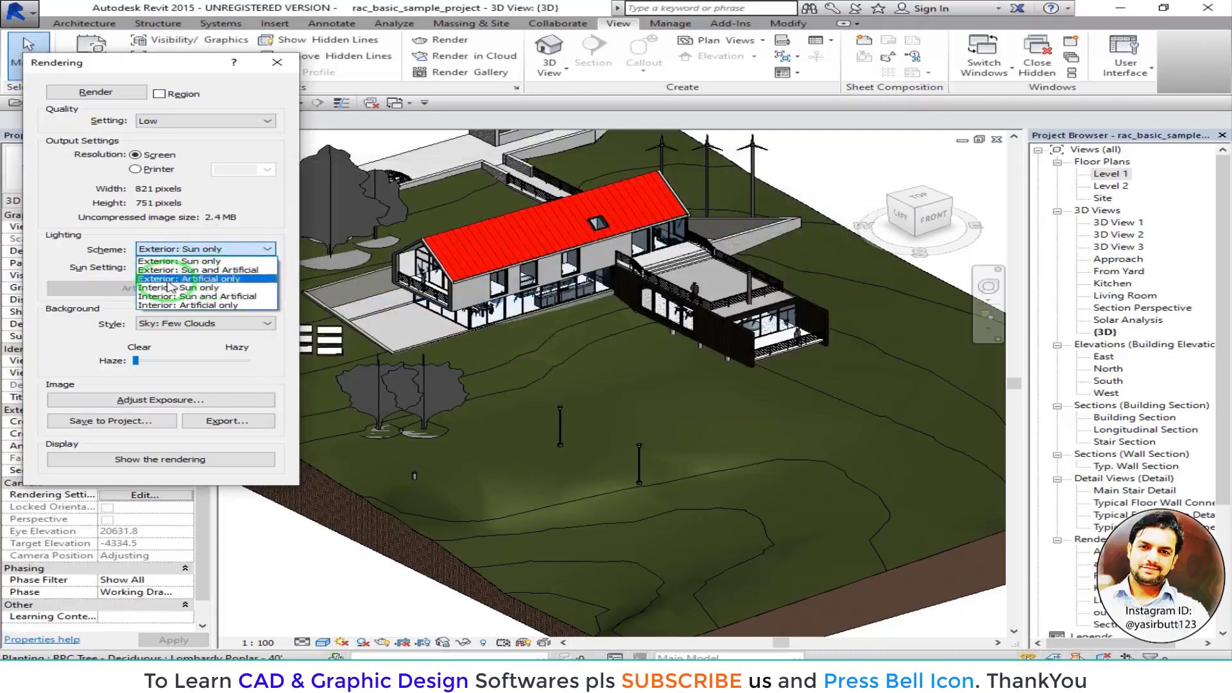
pyautogui.click(227, 280)
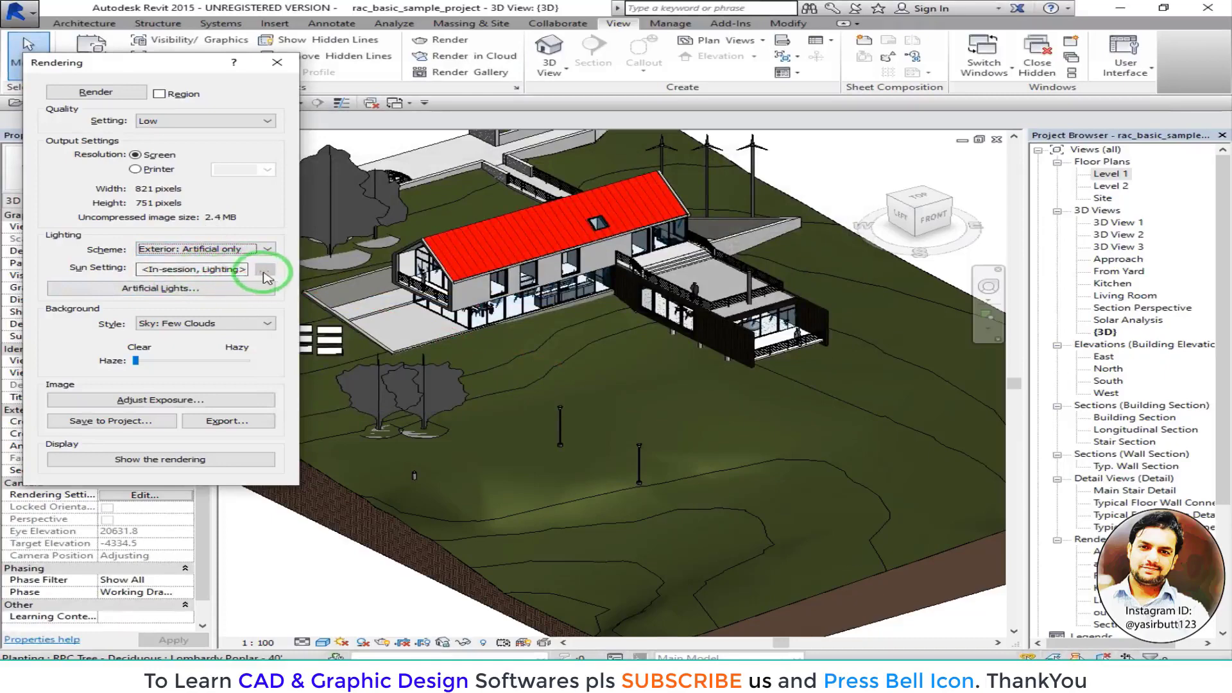
pyautogui.click(235, 255)
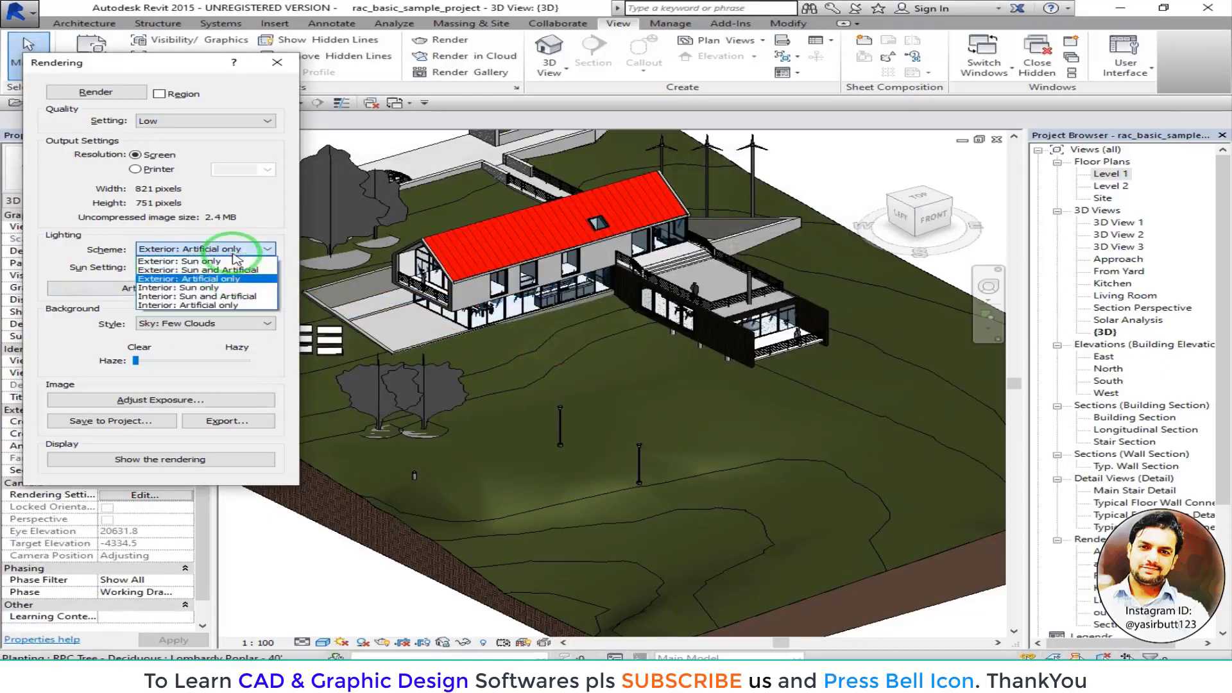
pyautogui.click(232, 292)
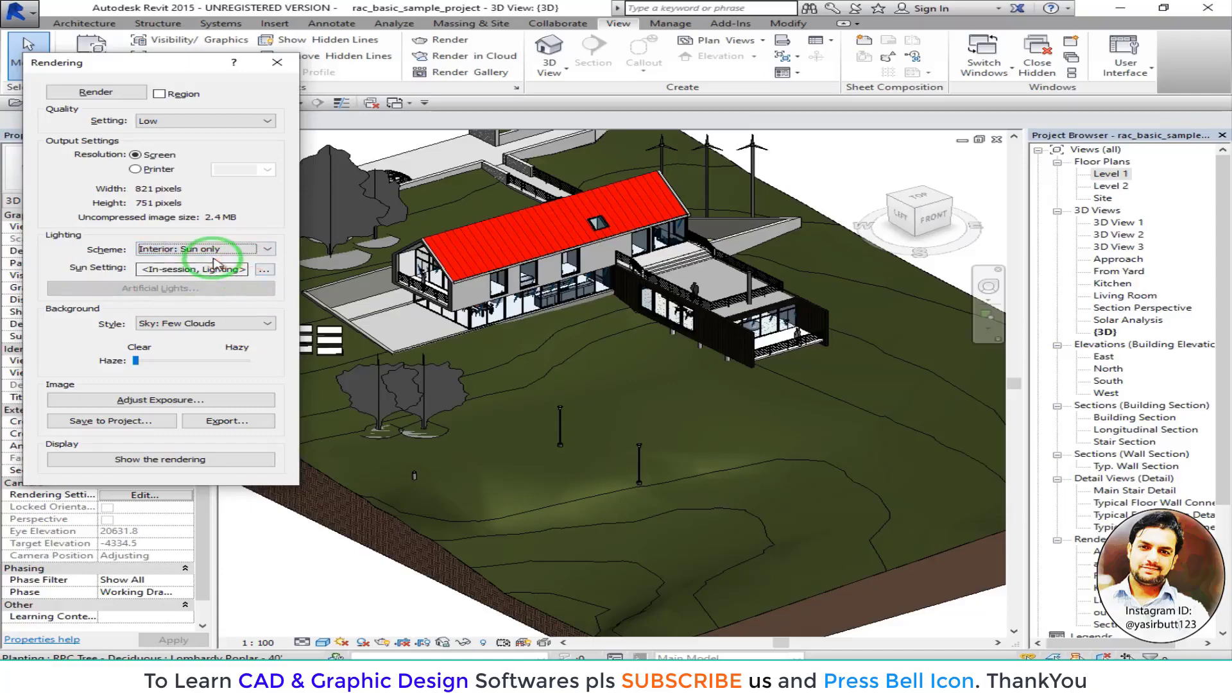
# - Examine the Sunlight from Top Right and Top Left presets and the ground plane level in the sun settings, and leave without applying changes
pyautogui.click(264, 270)
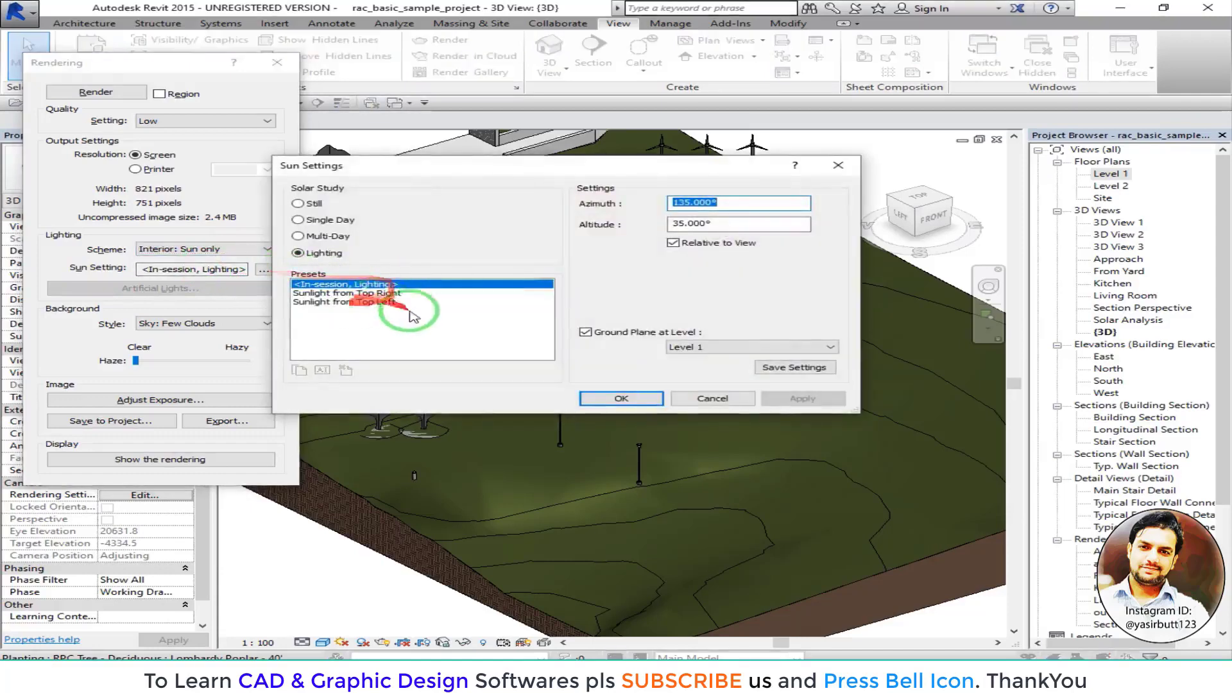
pyautogui.click(385, 303)
pyautogui.click(360, 293)
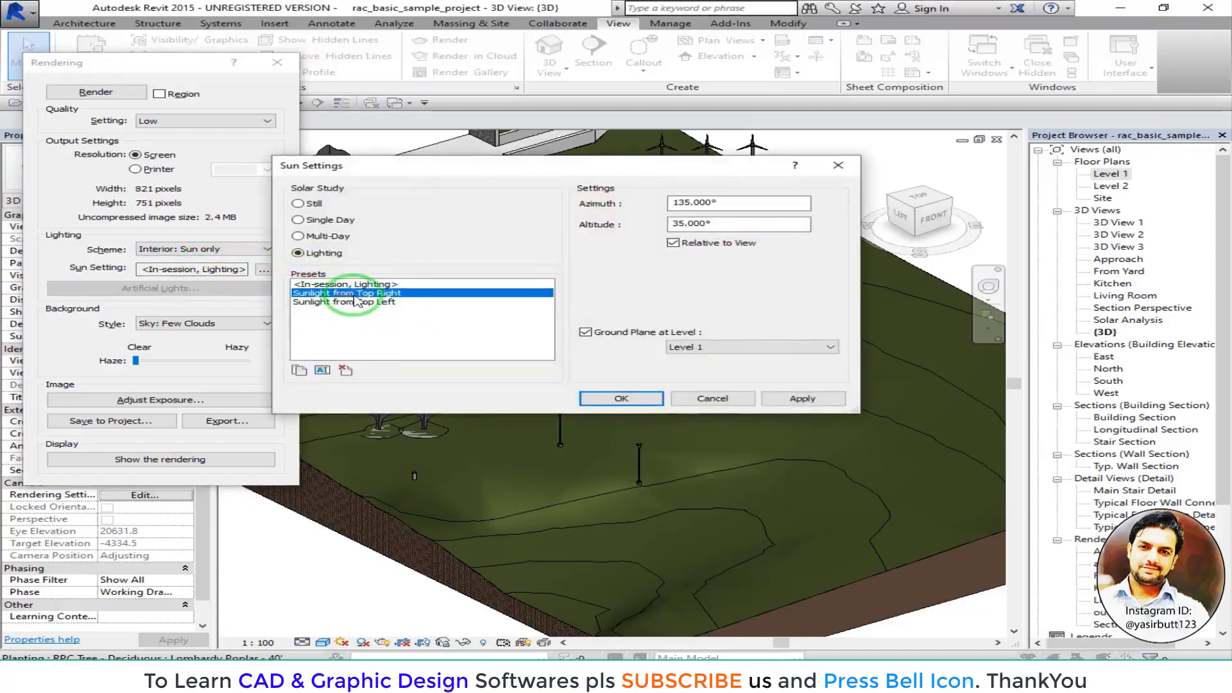
pyautogui.click(363, 302)
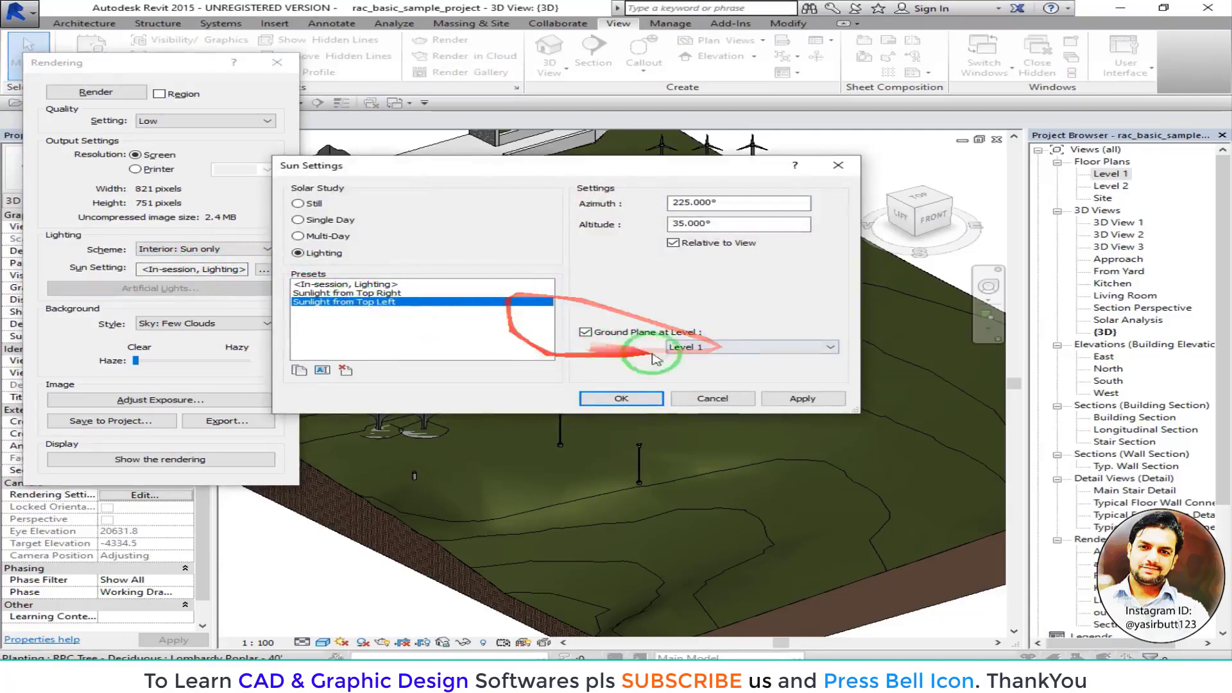
pyautogui.click(713, 347)
pyautogui.click(714, 348)
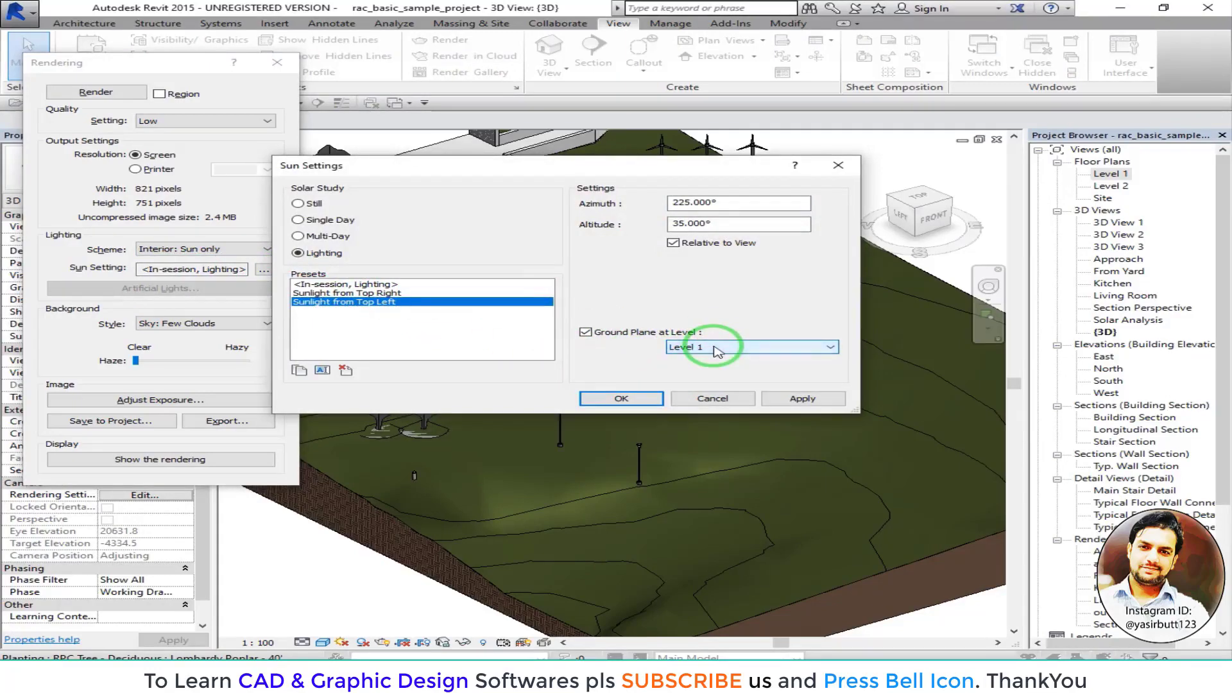
pyautogui.click(712, 398)
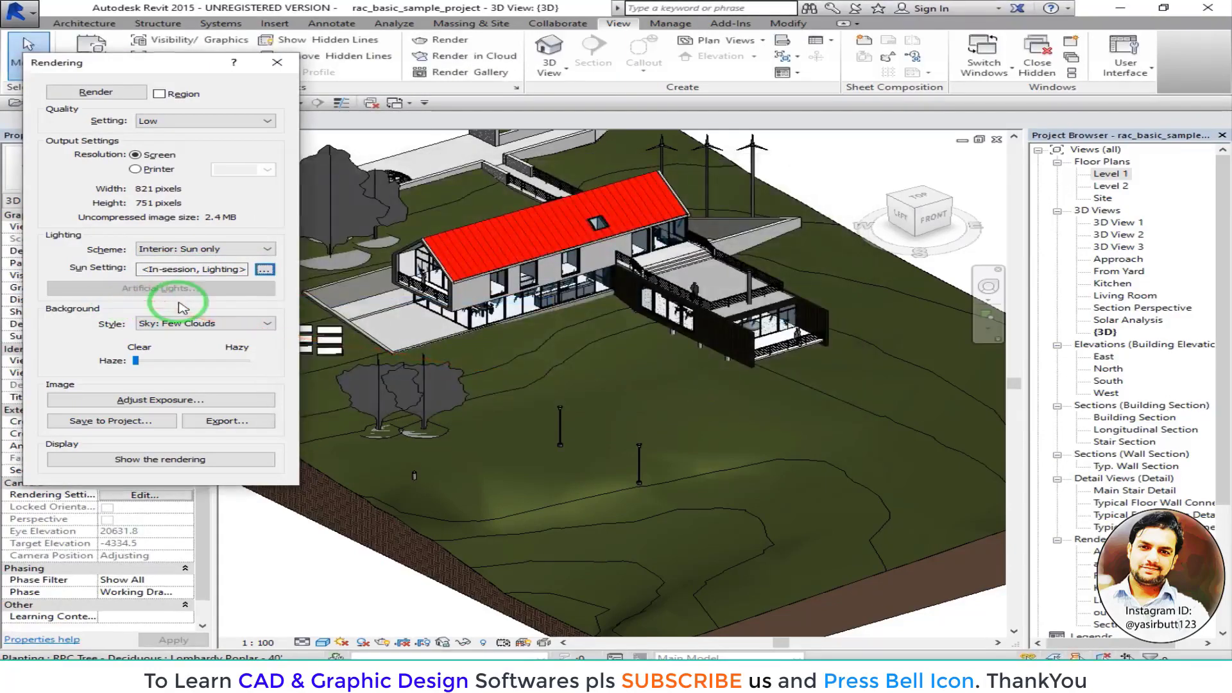
# - Set the lighting scheme to Exterior: Sun only and close the rendering settings
pyautogui.click(192, 249)
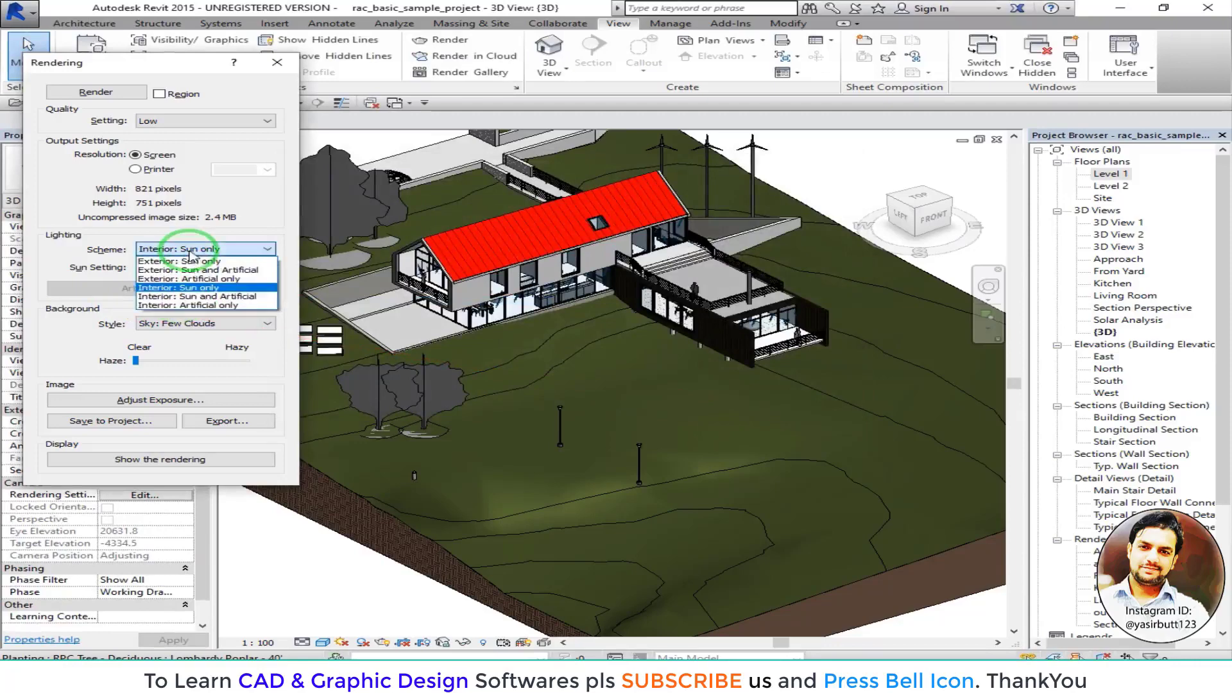
pyautogui.click(192, 261)
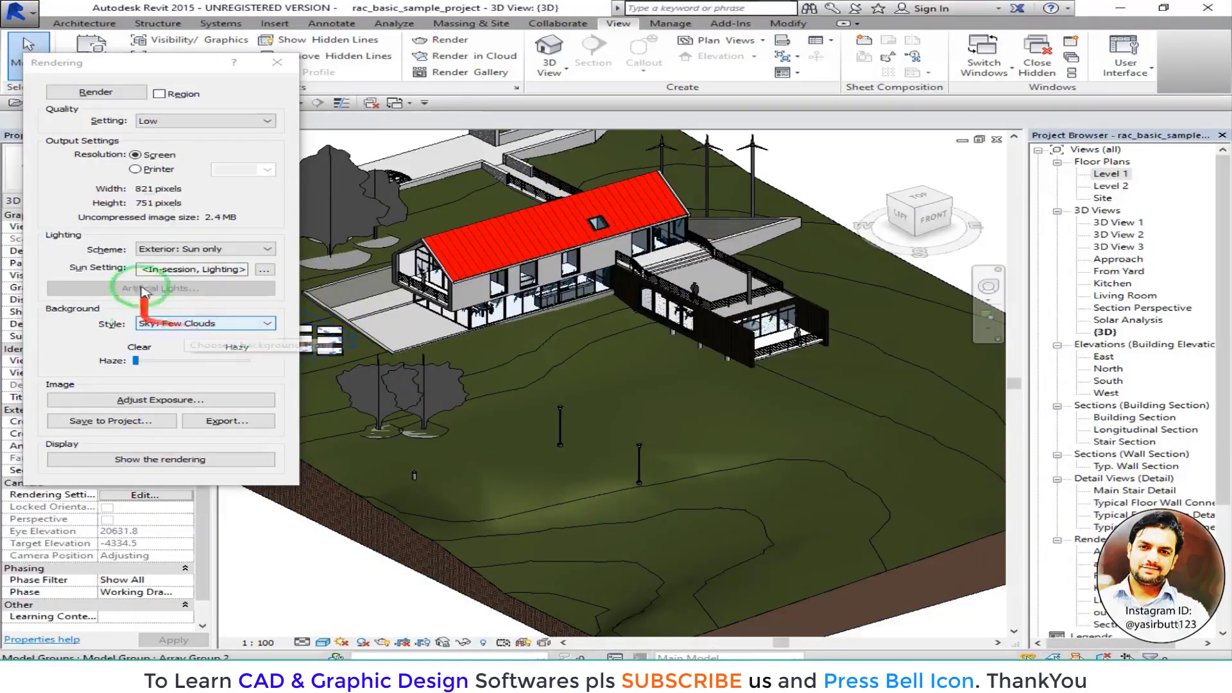
pyautogui.moveTo(174, 62); pyautogui.dragTo(238, 83)
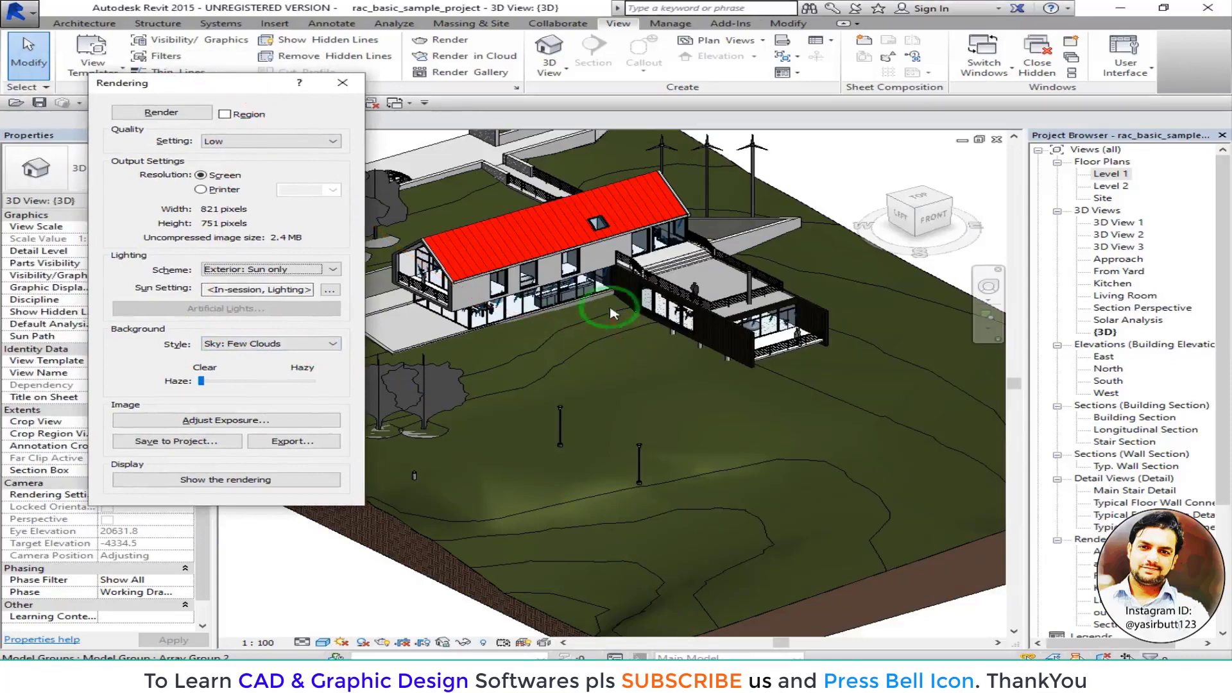
pyautogui.moveTo(610, 308); pyautogui.dragTo(637, 348, button='middle')
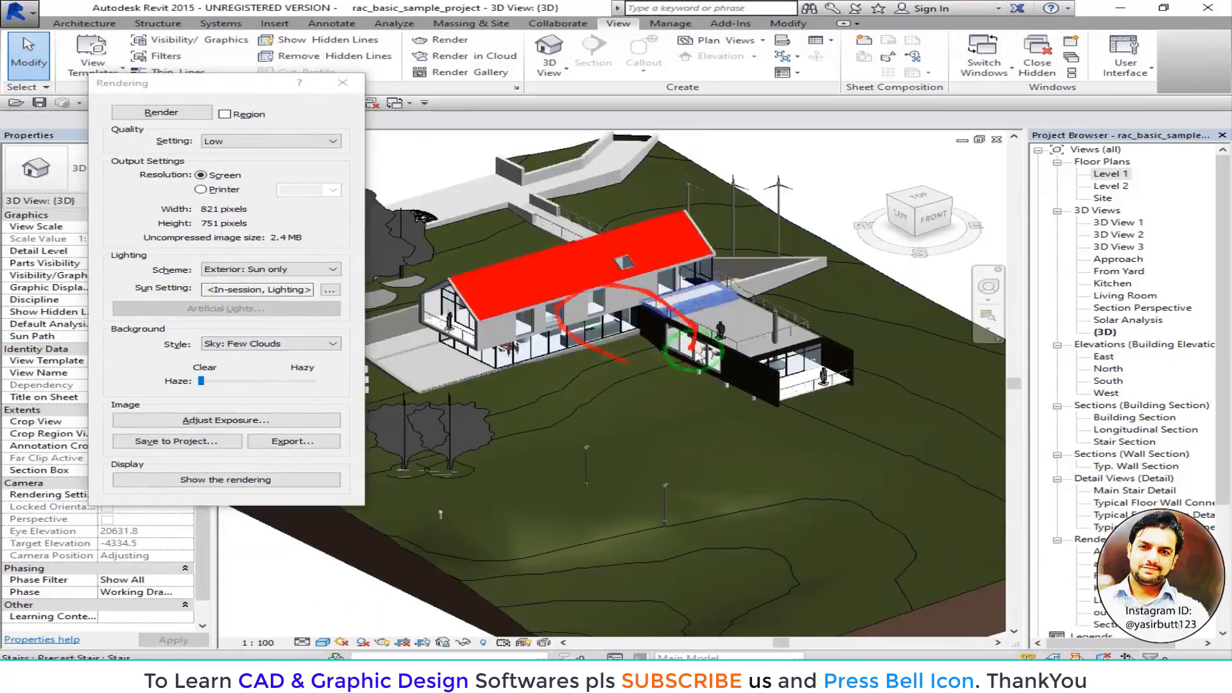
pyautogui.click(343, 83)
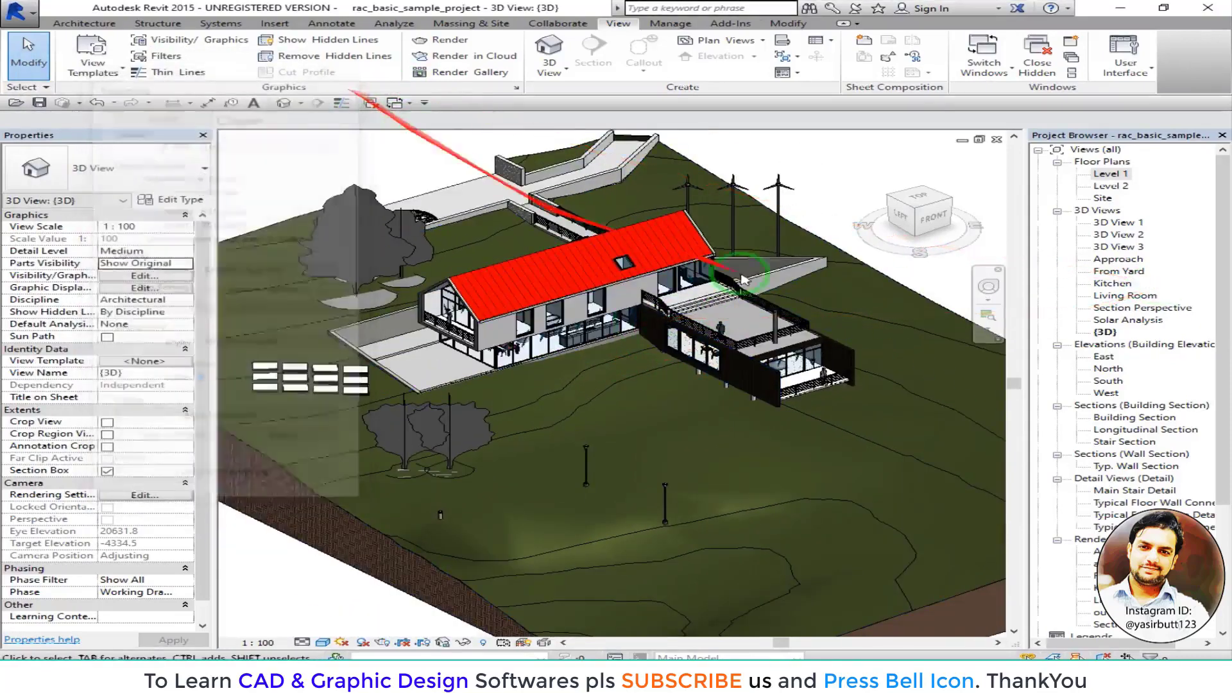
# - On the Level 1 floor plan, place a camera outside, southwest of the house, aimed northeast across the Kitchen & Dining and Living wings
pyautogui.doubleClick(1110, 173)
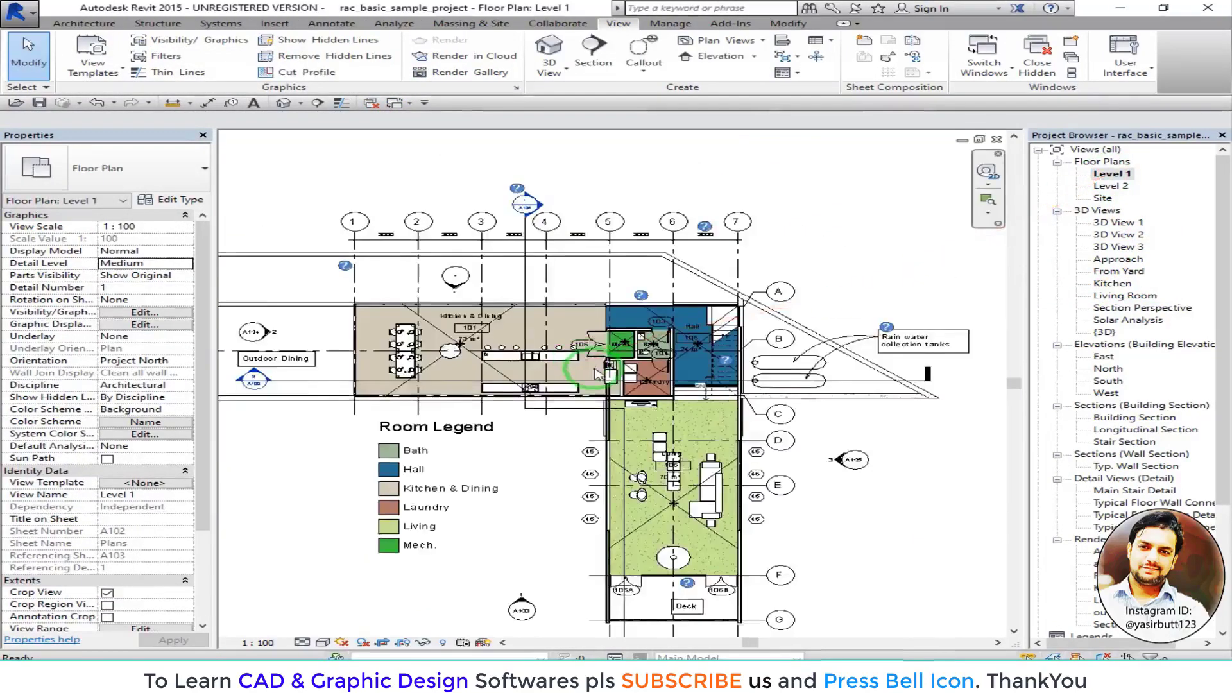
pyautogui.scroll(-1, 598, 375)
pyautogui.click(563, 72)
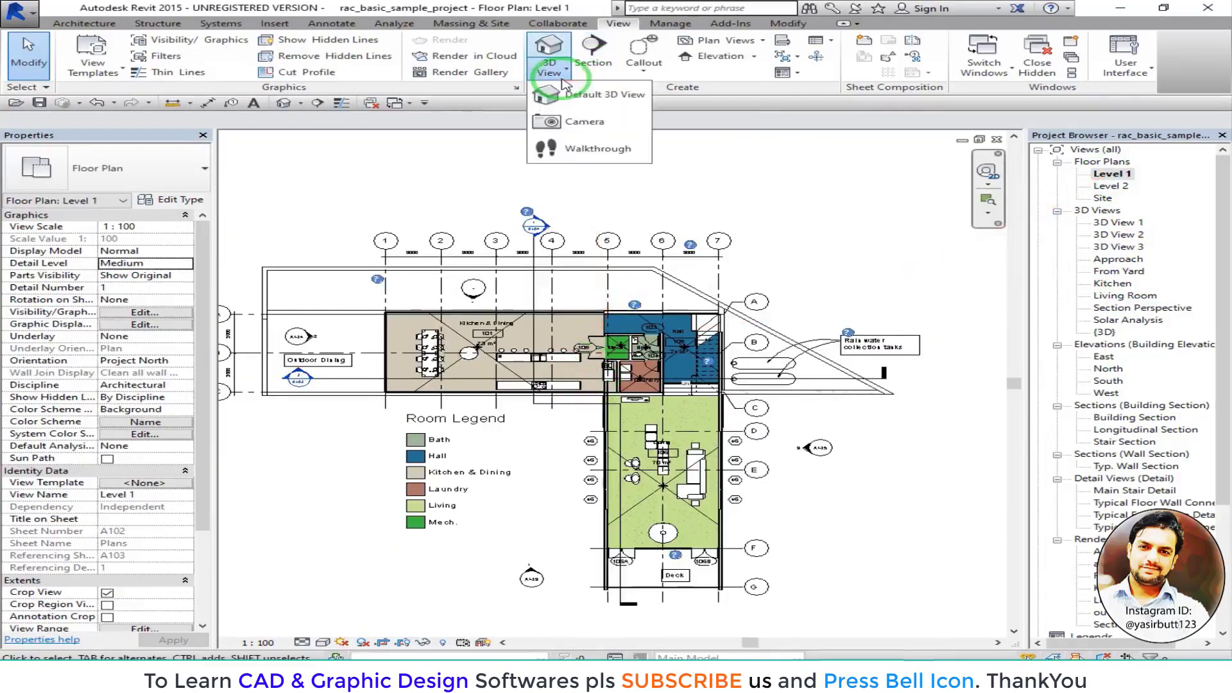
pyautogui.click(581, 121)
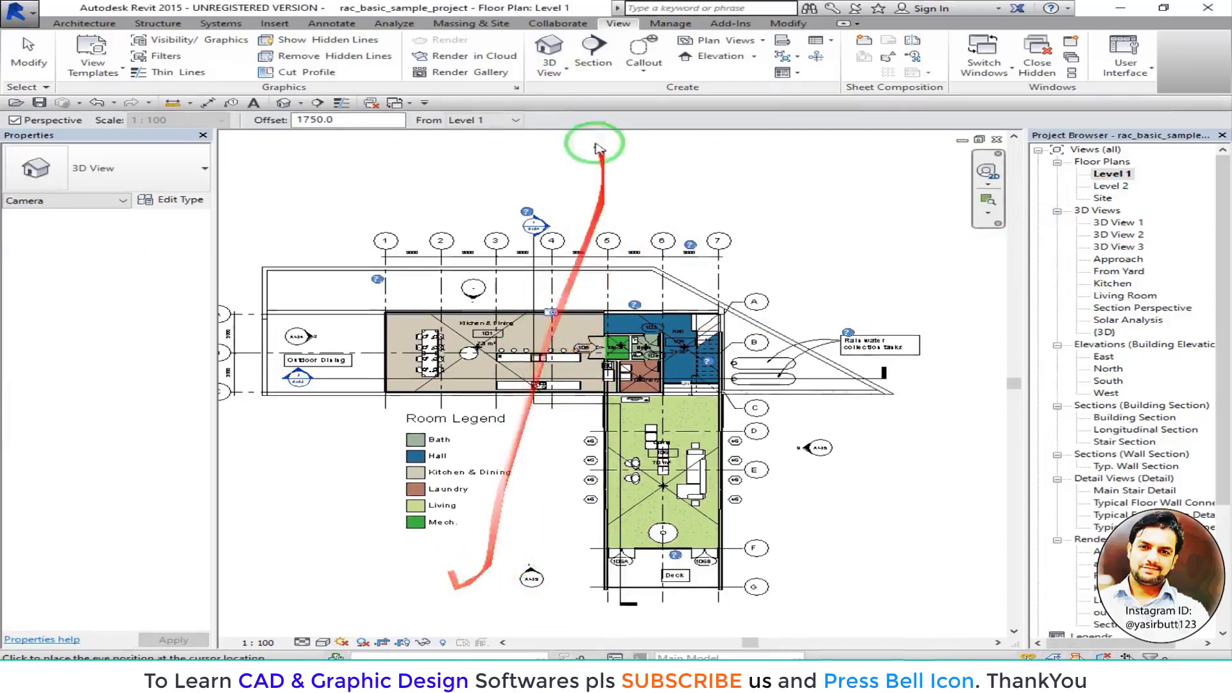
pyautogui.click(563, 72)
pyautogui.click(581, 122)
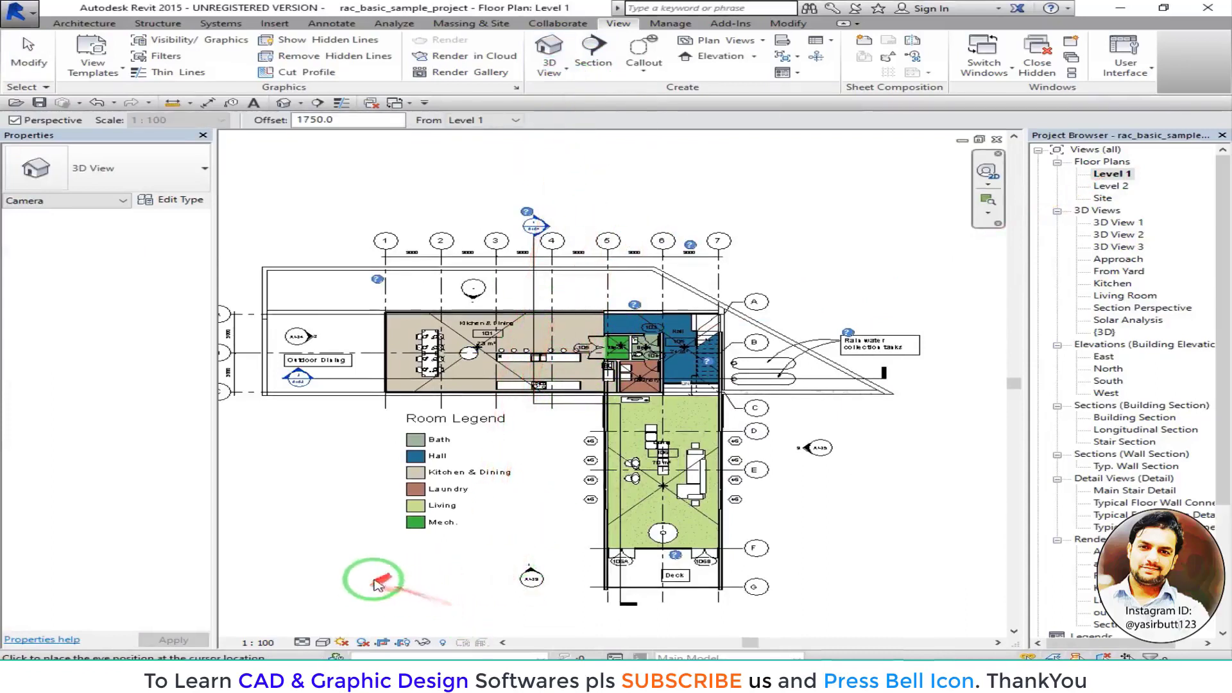
pyautogui.click(346, 585)
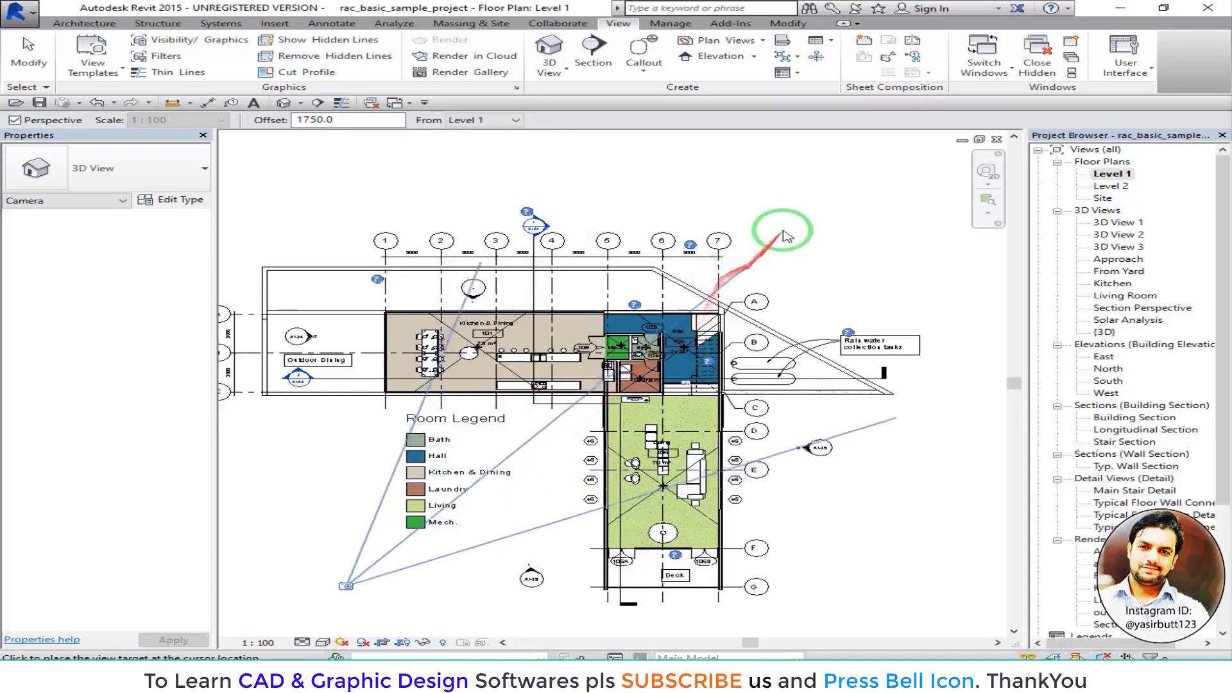
pyautogui.click(823, 231)
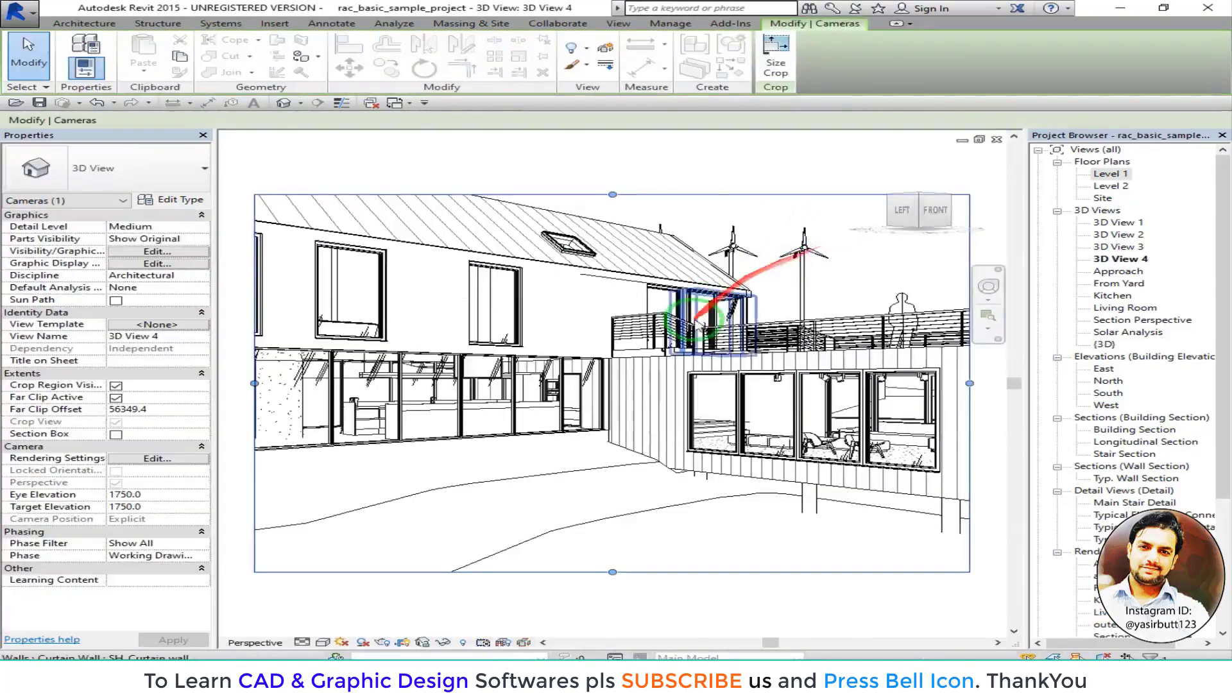
# - Enlarge the new camera view's crop region on all four sides to frame the whole house with its trees and foreground
pyautogui.scroll(-1, 643, 331)
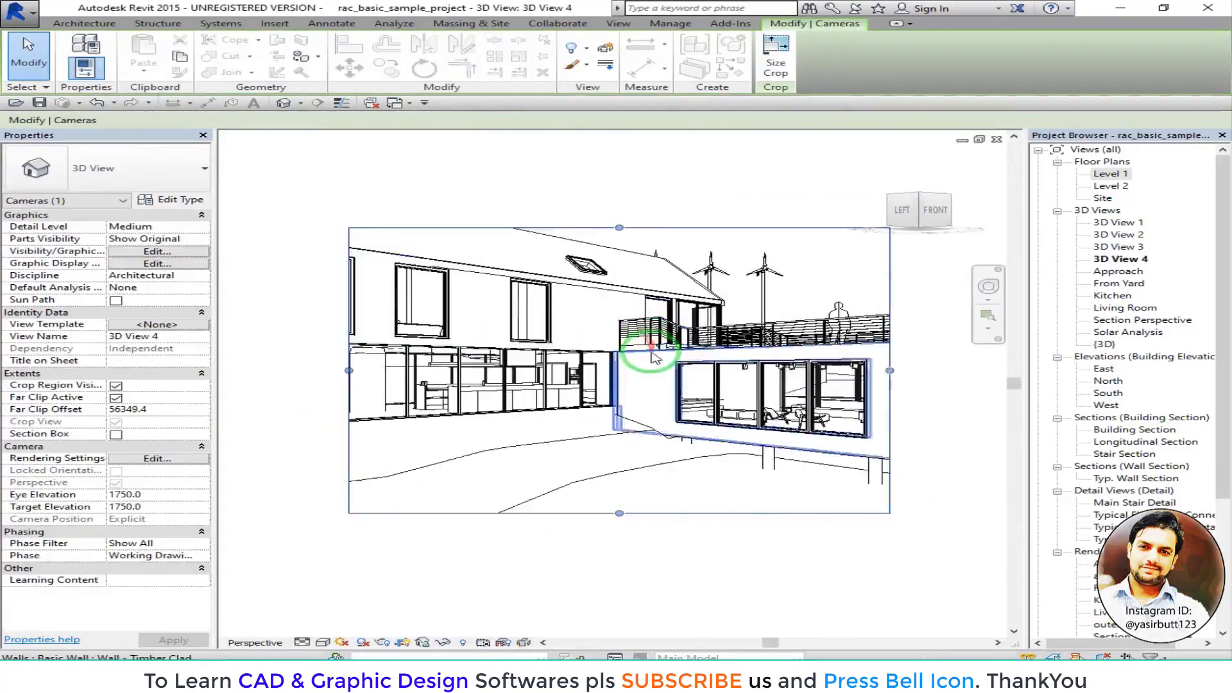
pyautogui.scroll(-1, 651, 351)
pyautogui.moveTo(627, 258); pyautogui.dragTo(626, 214)
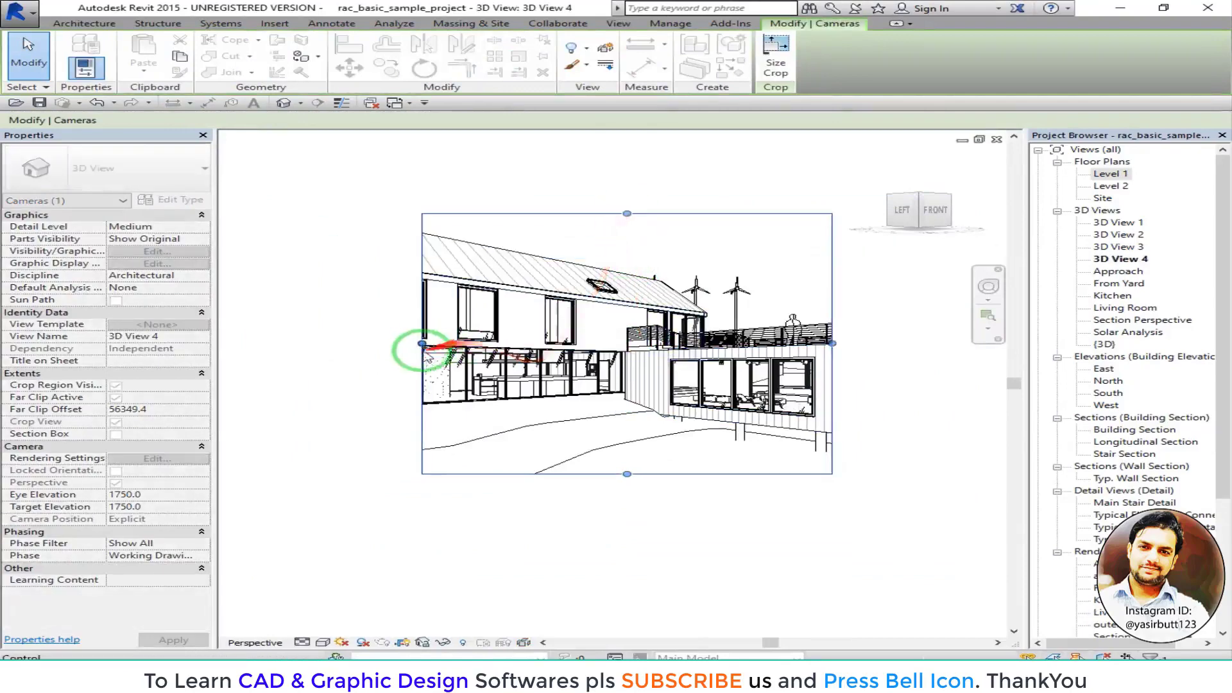
pyautogui.moveTo(421, 344); pyautogui.dragTo(283, 344)
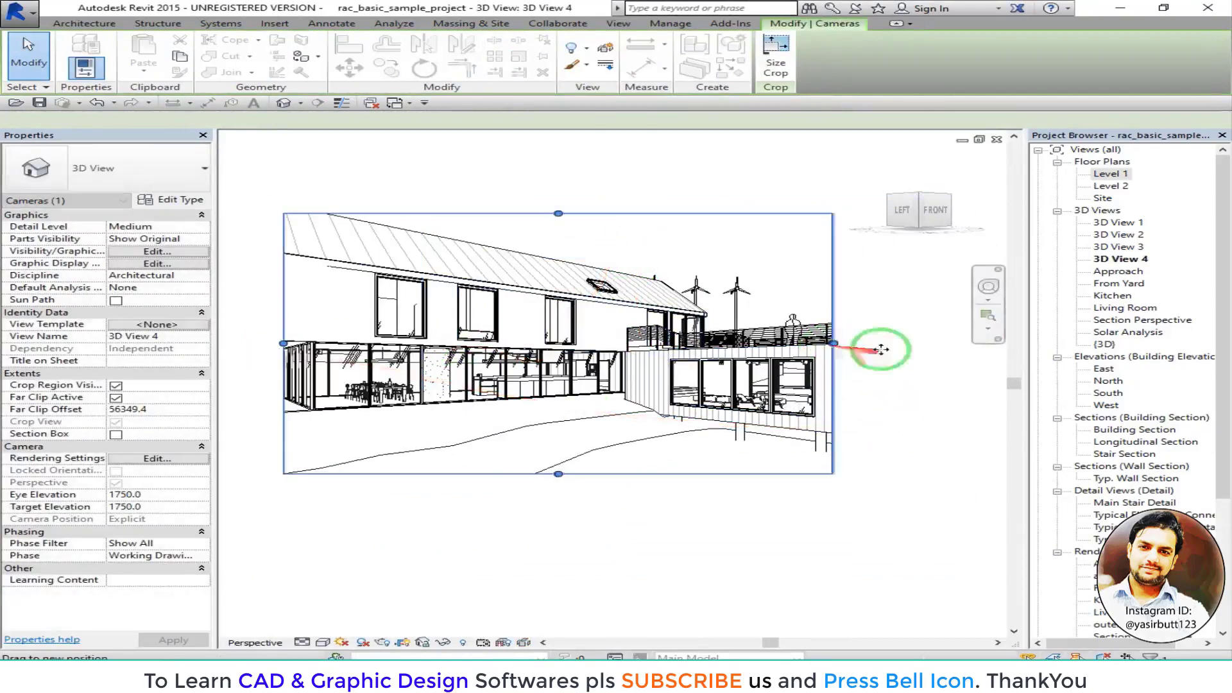
pyautogui.moveTo(882, 350); pyautogui.dragTo(964, 343)
pyautogui.moveTo(623, 475); pyautogui.dragTo(623, 597)
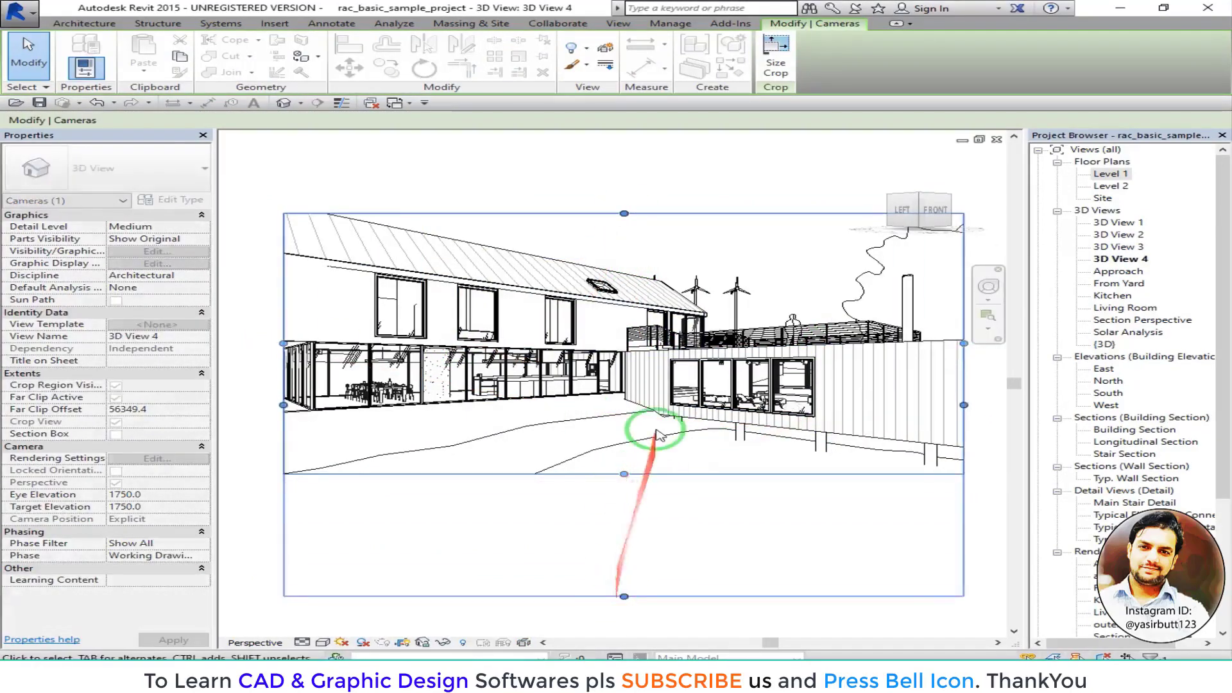
pyautogui.moveTo(859, 414); pyautogui.dragTo(956, 414)
pyautogui.moveTo(684, 287); pyautogui.dragTo(680, 234)
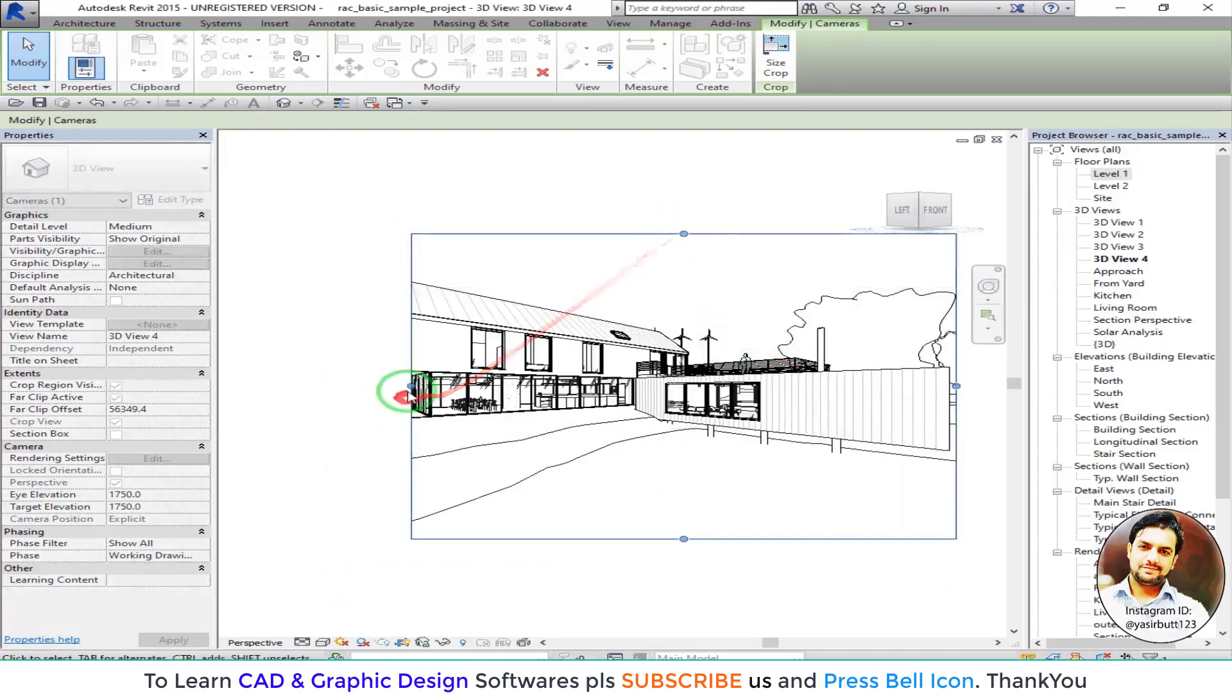
pyautogui.moveTo(404, 395); pyautogui.dragTo(290, 386)
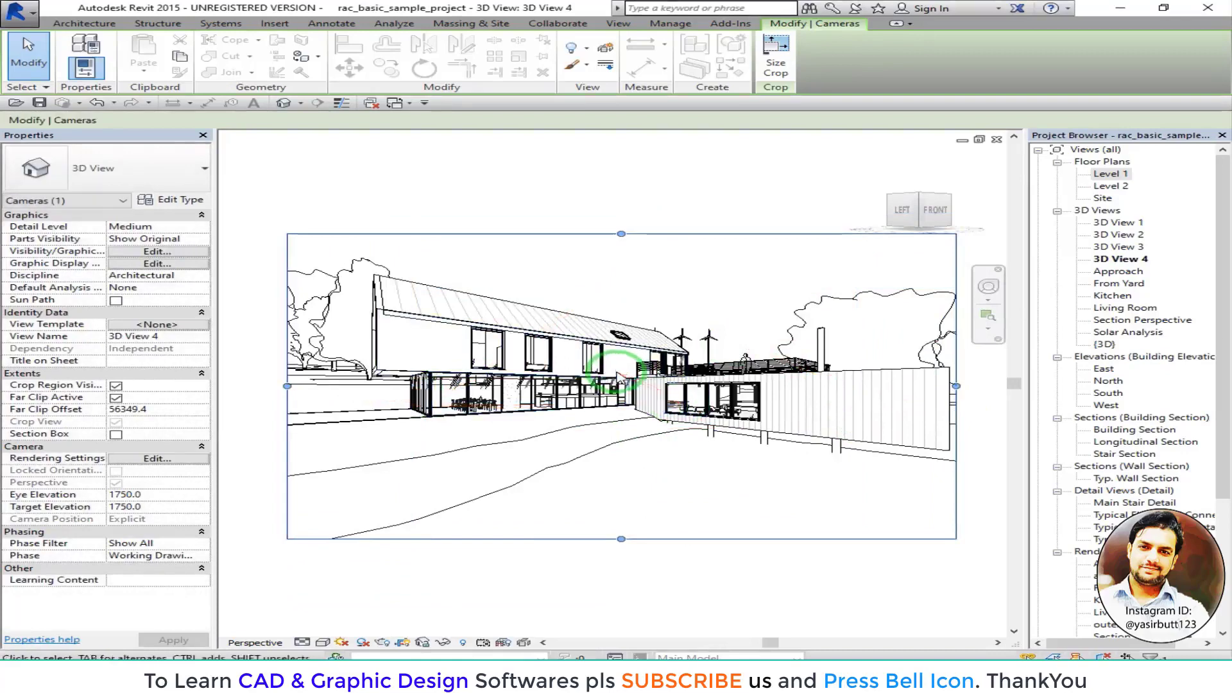
# - Display the exterior camera view with shaded surfaces and reframe it from a slightly higher viewpoint with more sky above the roof
pyautogui.click(323, 643)
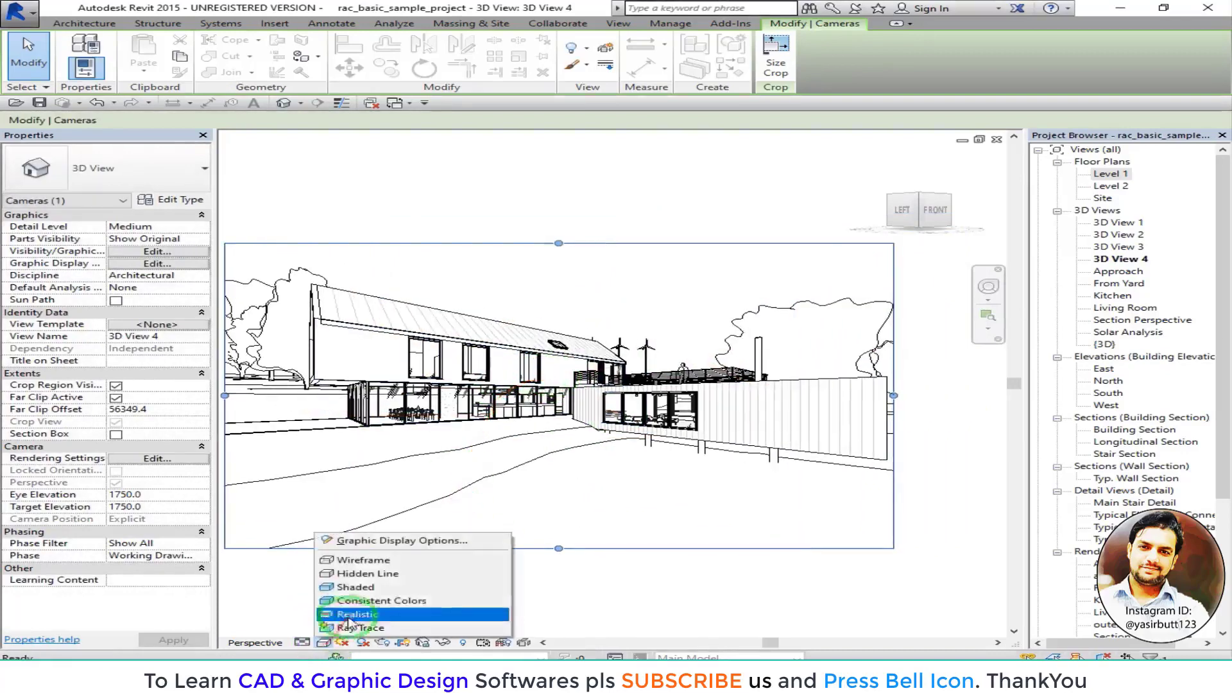
pyautogui.click(355, 586)
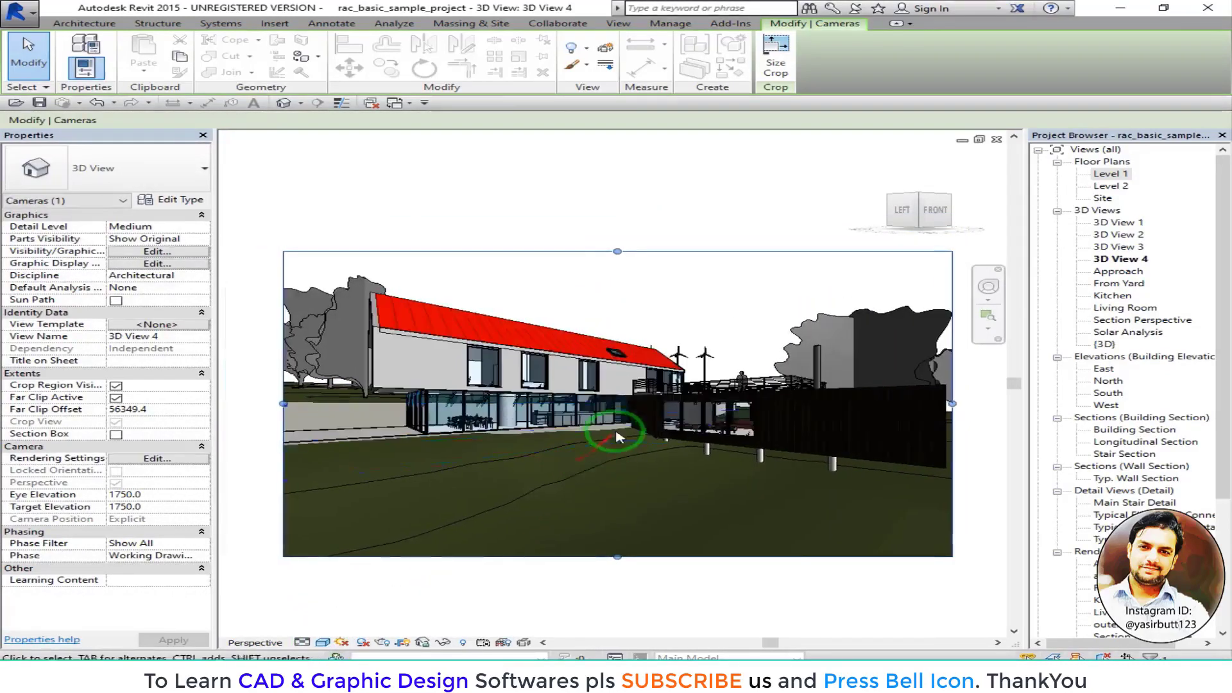
pyautogui.keyDown('shift'); pyautogui.moveTo(616, 436); pyautogui.dragTo(589, 395, button='middle'); pyautogui.keyUp('shift')
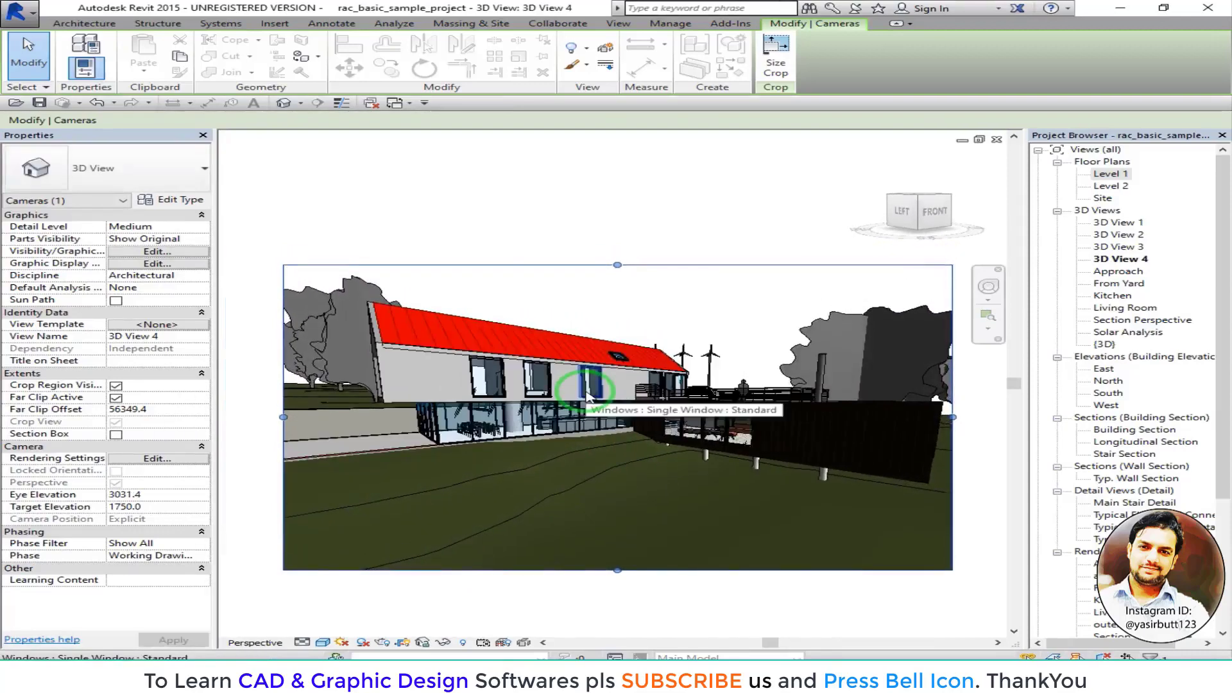
pyautogui.moveTo(617, 264); pyautogui.dragTo(617, 222)
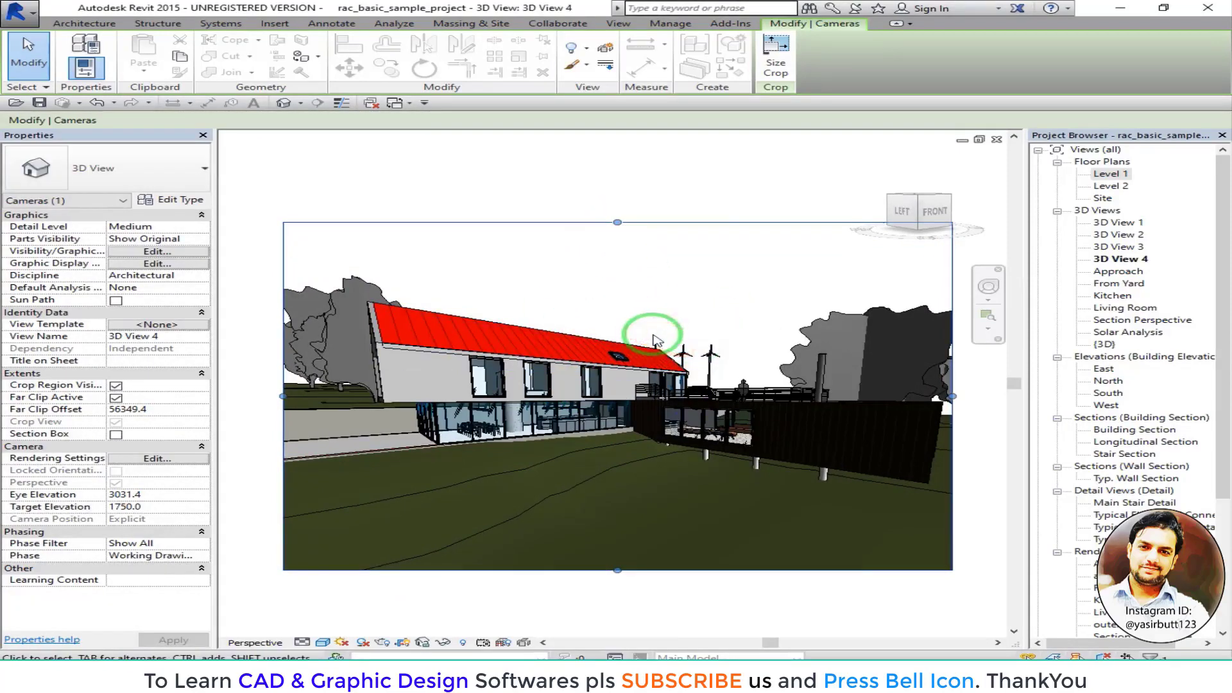
# - Open the rendering settings for the exterior camera view and set the background style to Sky: No Clouds
pyautogui.press('r')
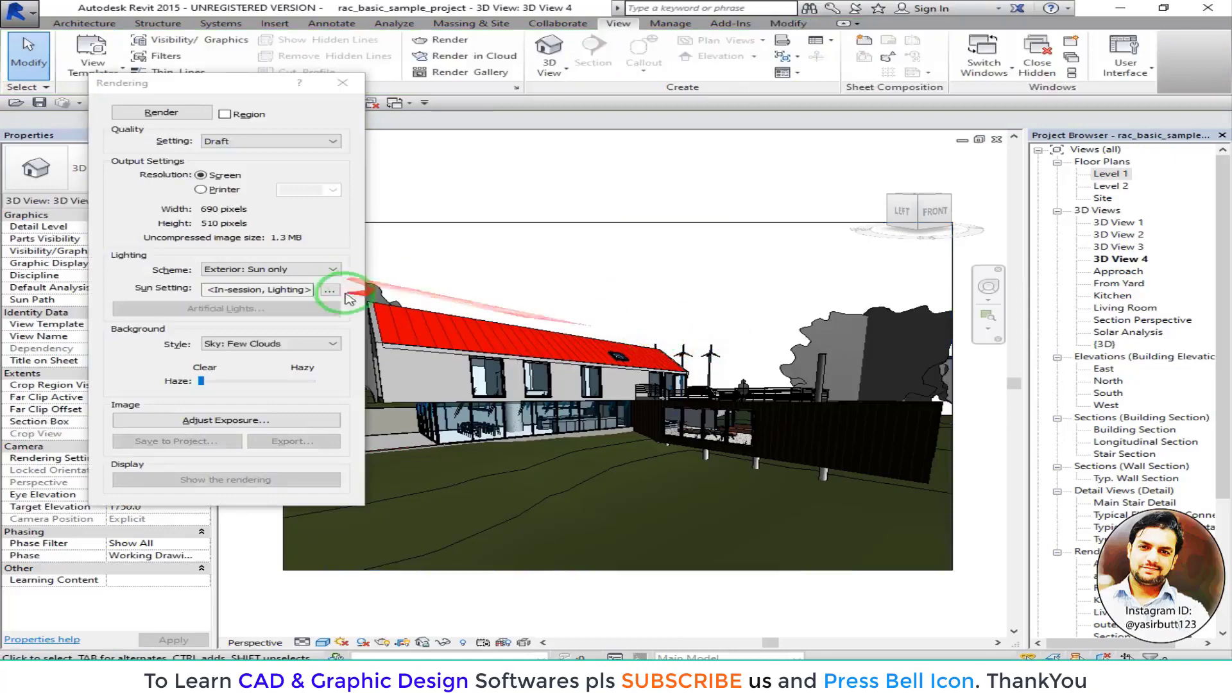
pyautogui.moveTo(225, 84); pyautogui.dragTo(184, 98)
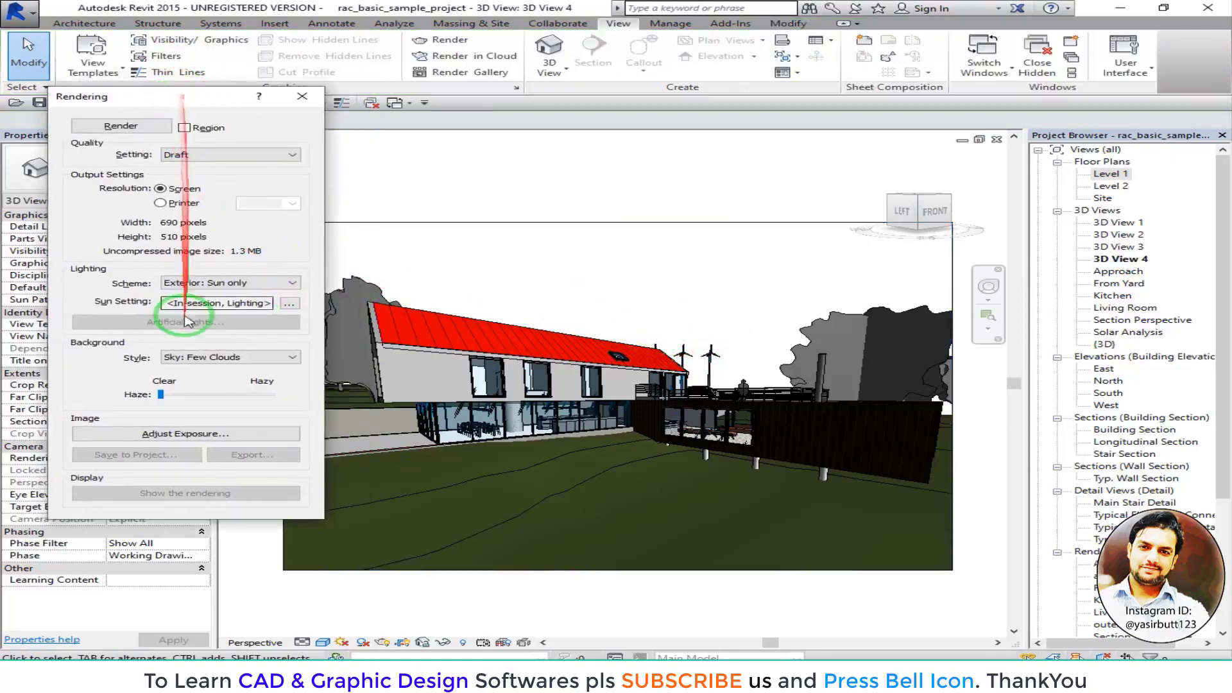
pyautogui.click(199, 367)
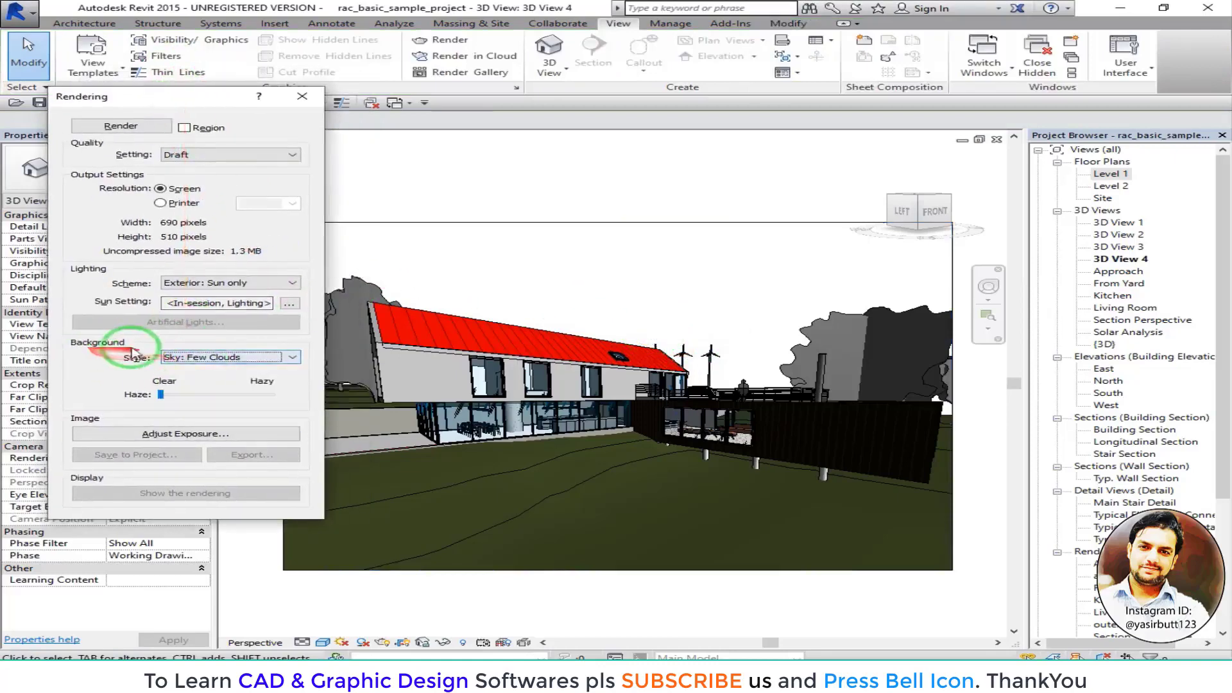
pyautogui.click(256, 356)
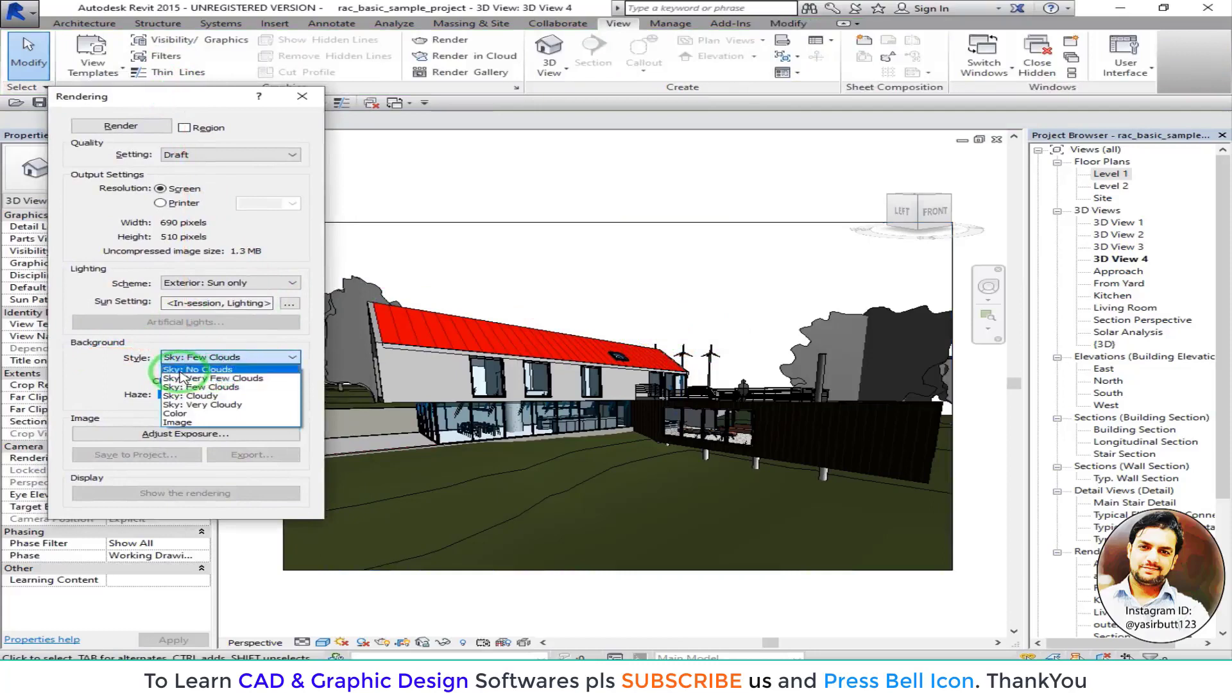
pyautogui.click(226, 371)
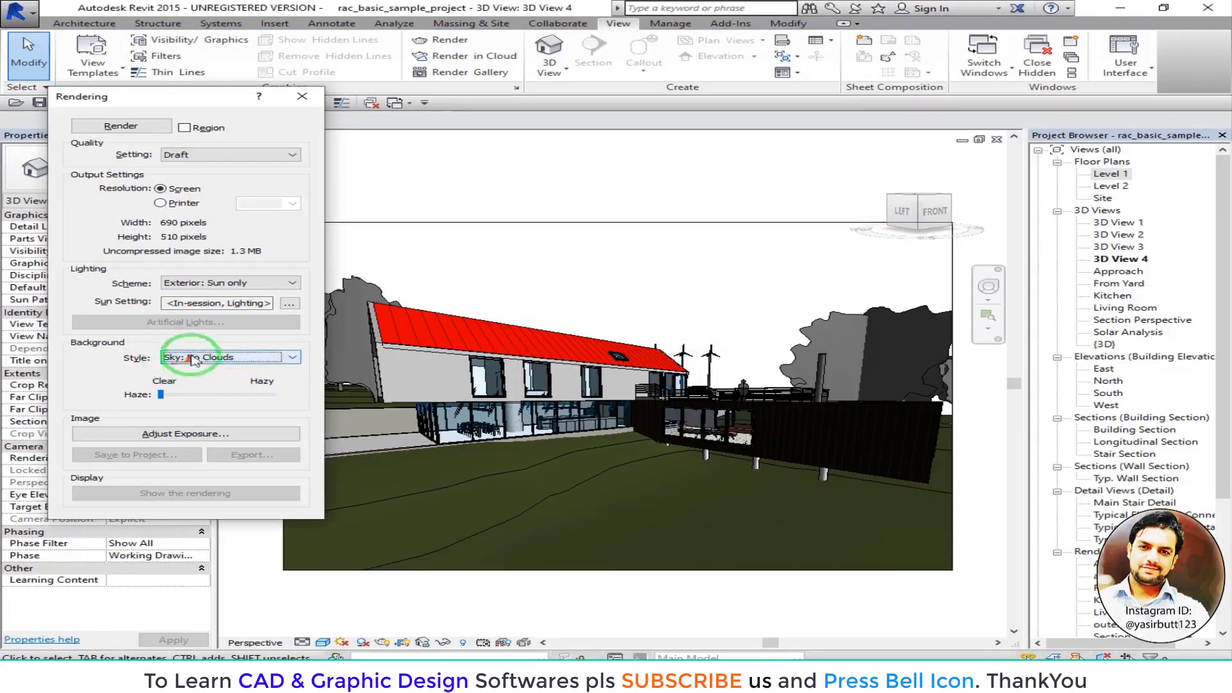
# - Try the Sky: Very Few Clouds background style and a custom image background for the exterior view
pyautogui.click(244, 364)
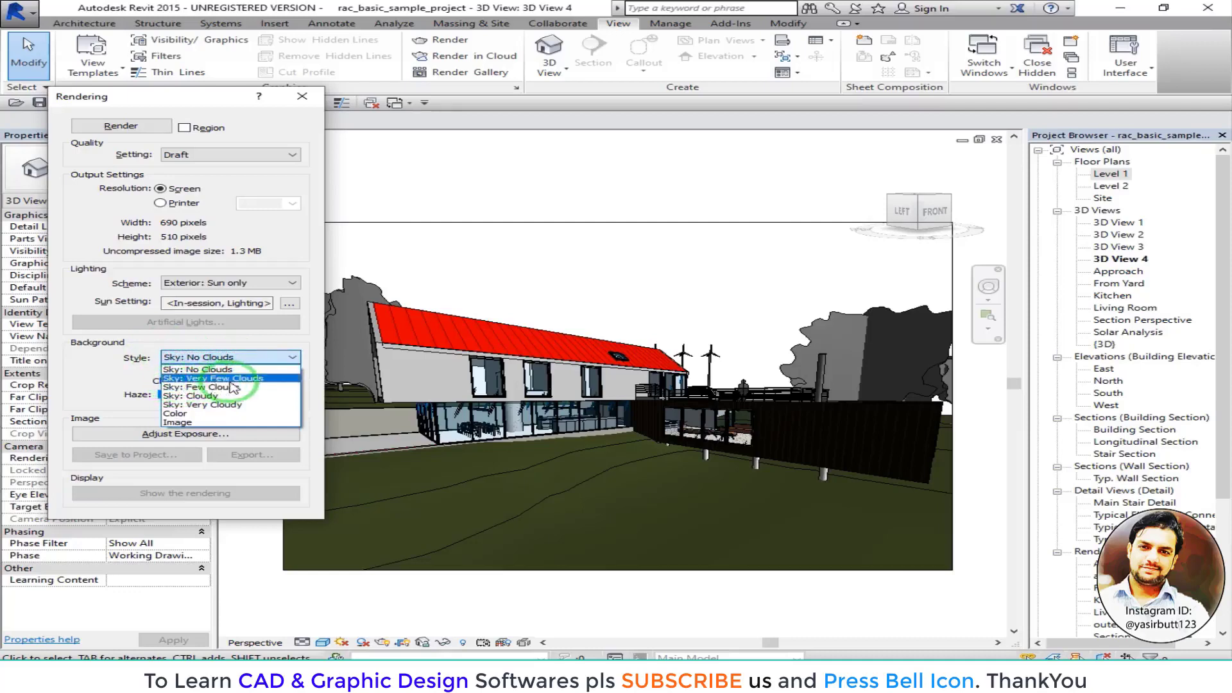
pyautogui.click(257, 379)
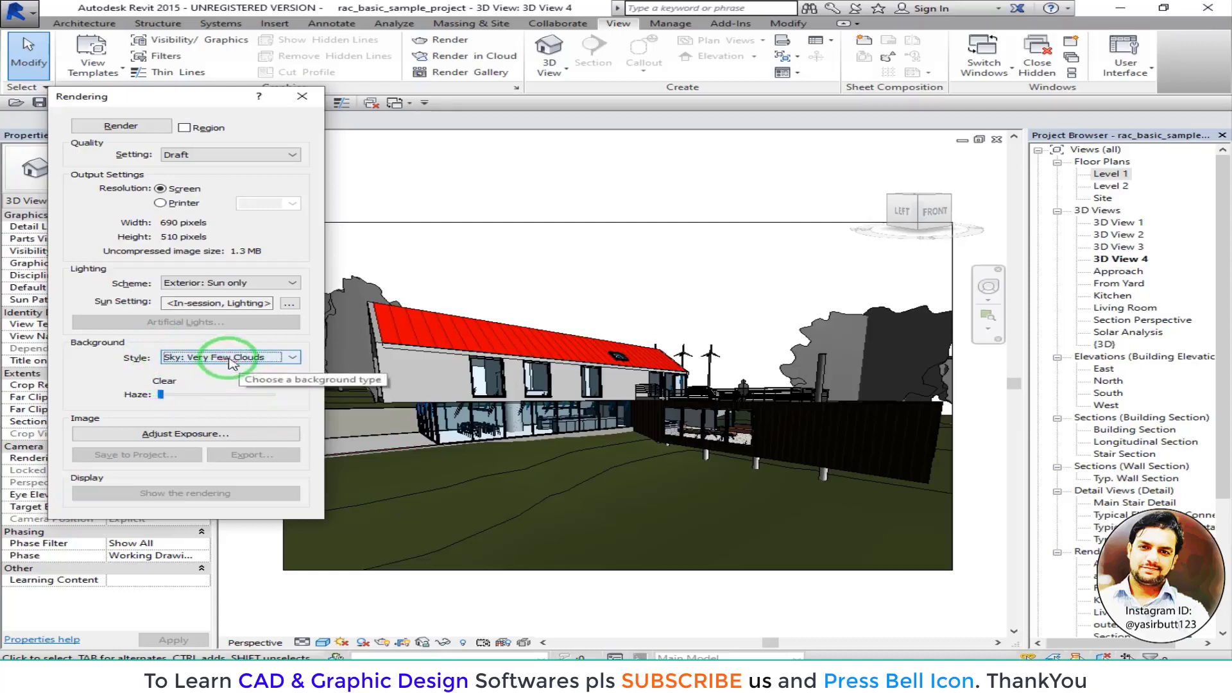
pyautogui.click(247, 364)
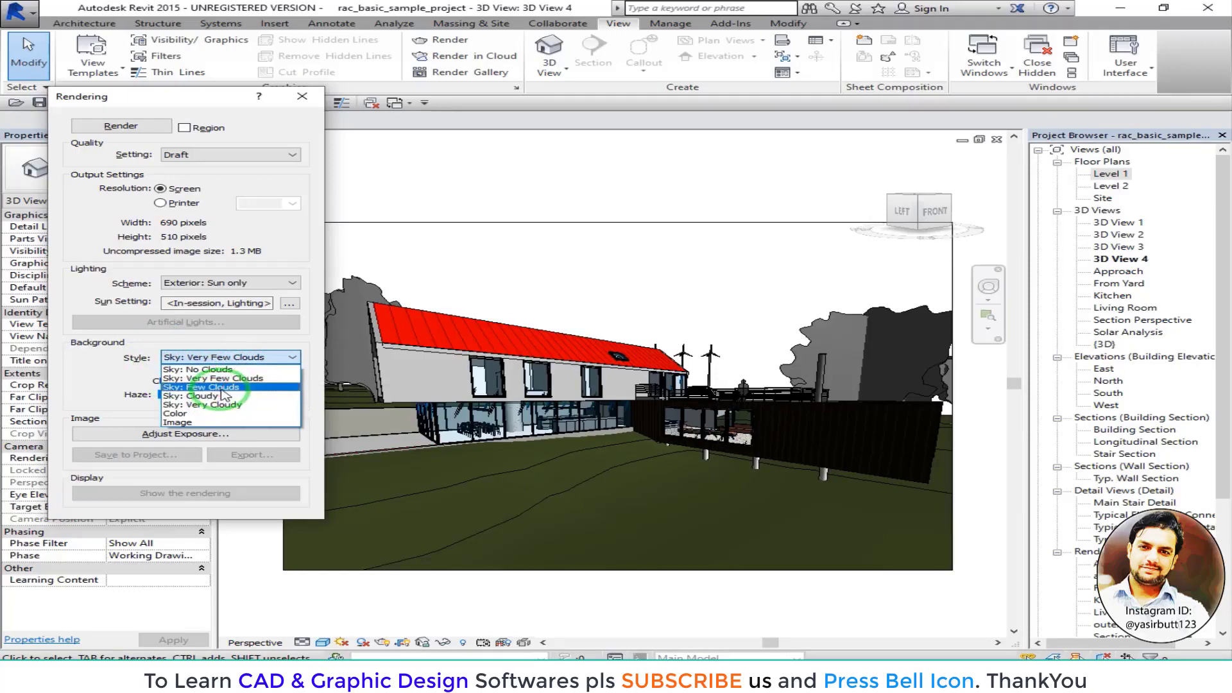
pyautogui.click(234, 423)
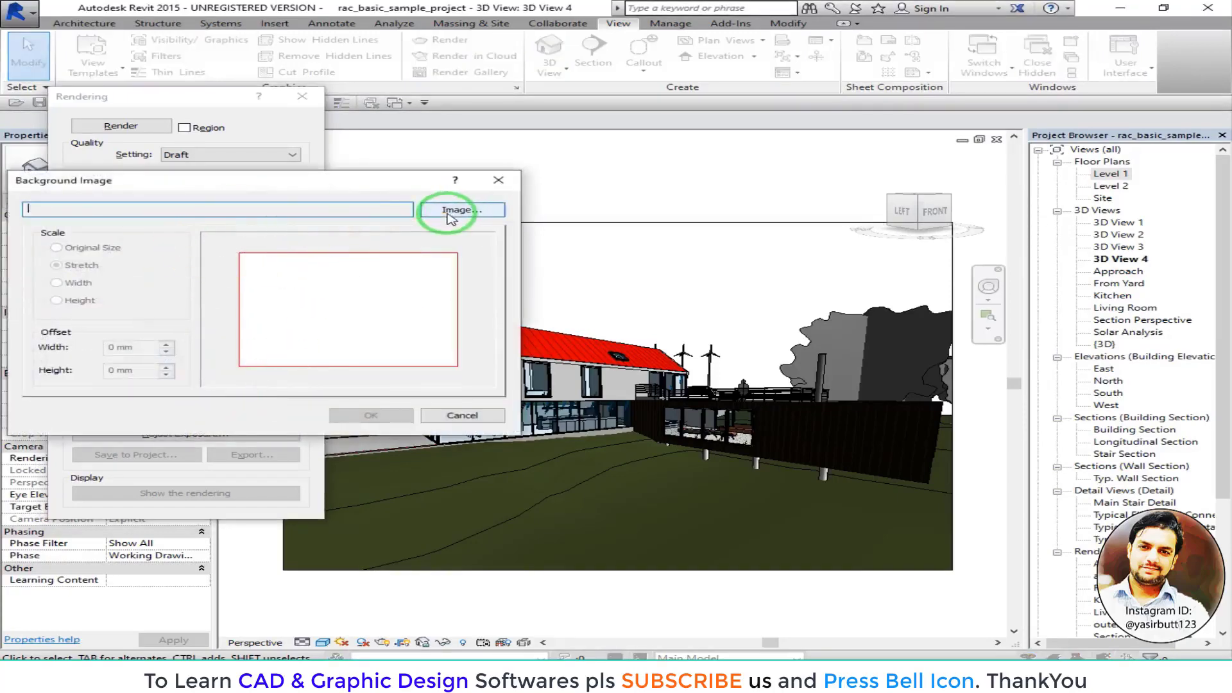
pyautogui.click(441, 215)
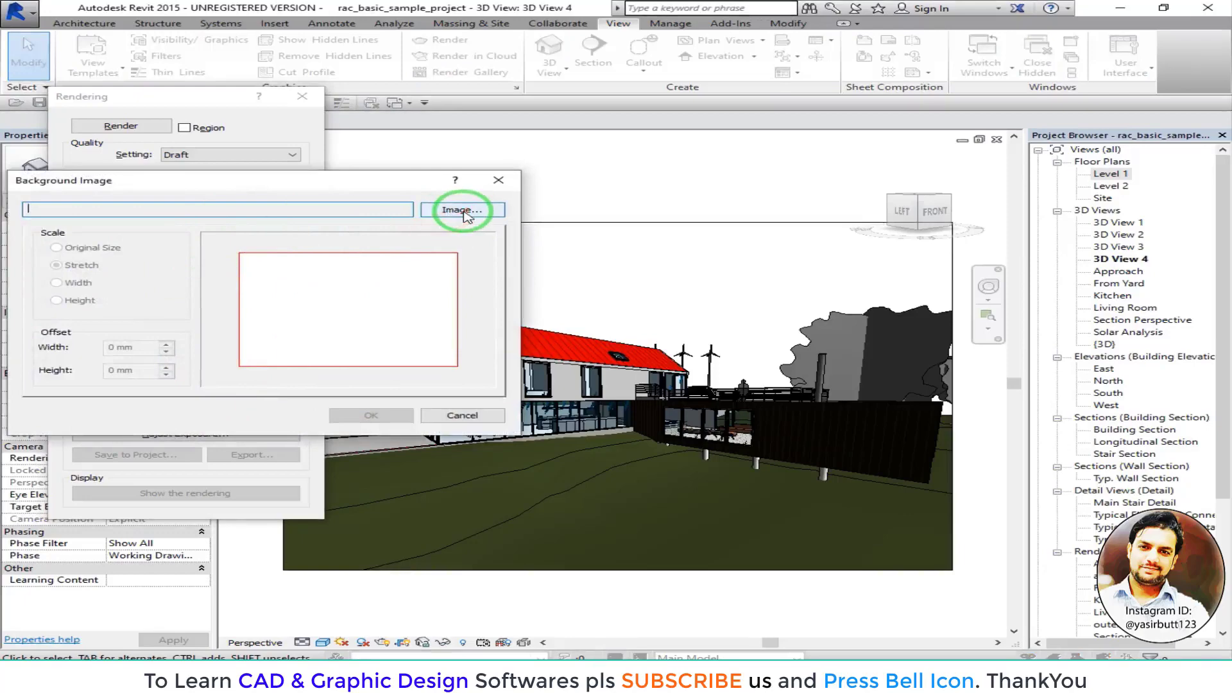
pyautogui.click(499, 180)
# - Set the background style to Sky: Few Clouds, raise the haze slightly above clear, and render the exterior view at Draft quality
pyautogui.click(231, 357)
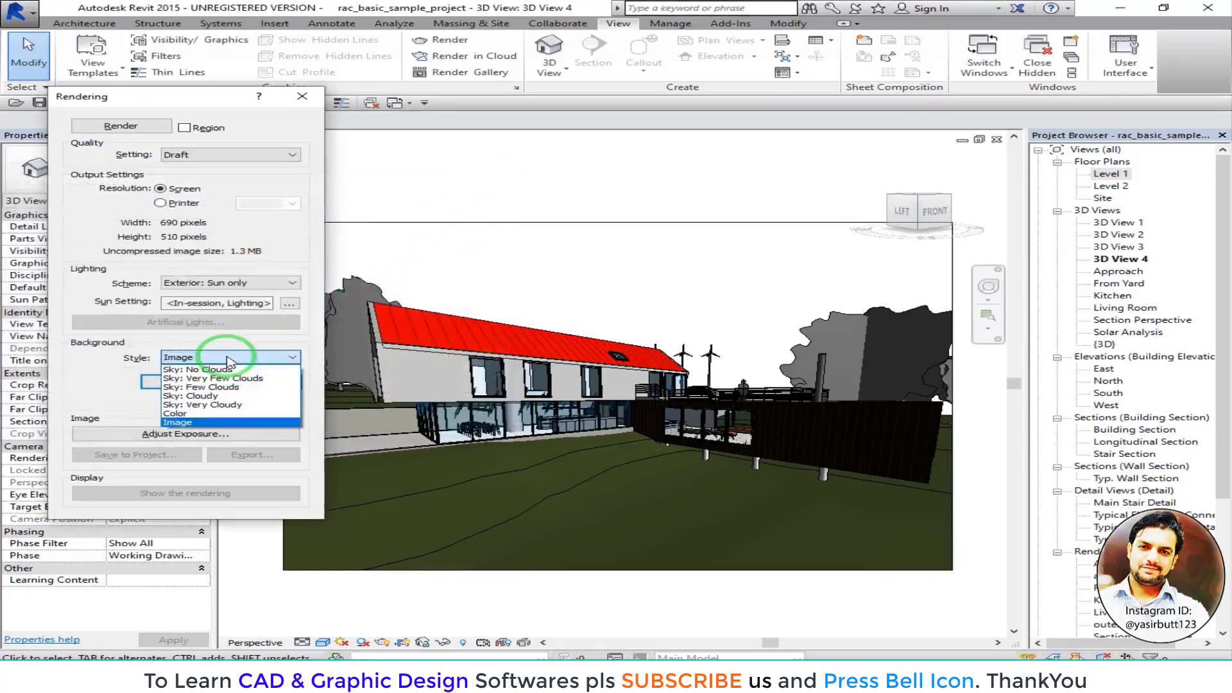
pyautogui.click(204, 387)
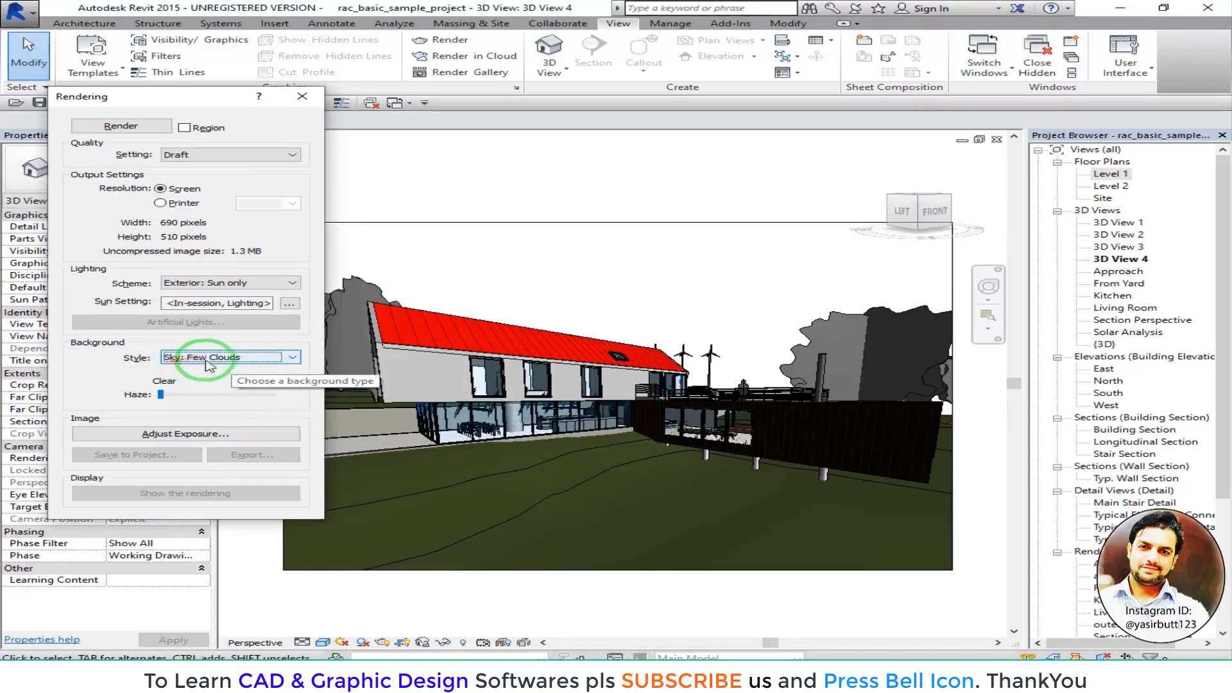
pyautogui.click(211, 364)
pyautogui.click(211, 361)
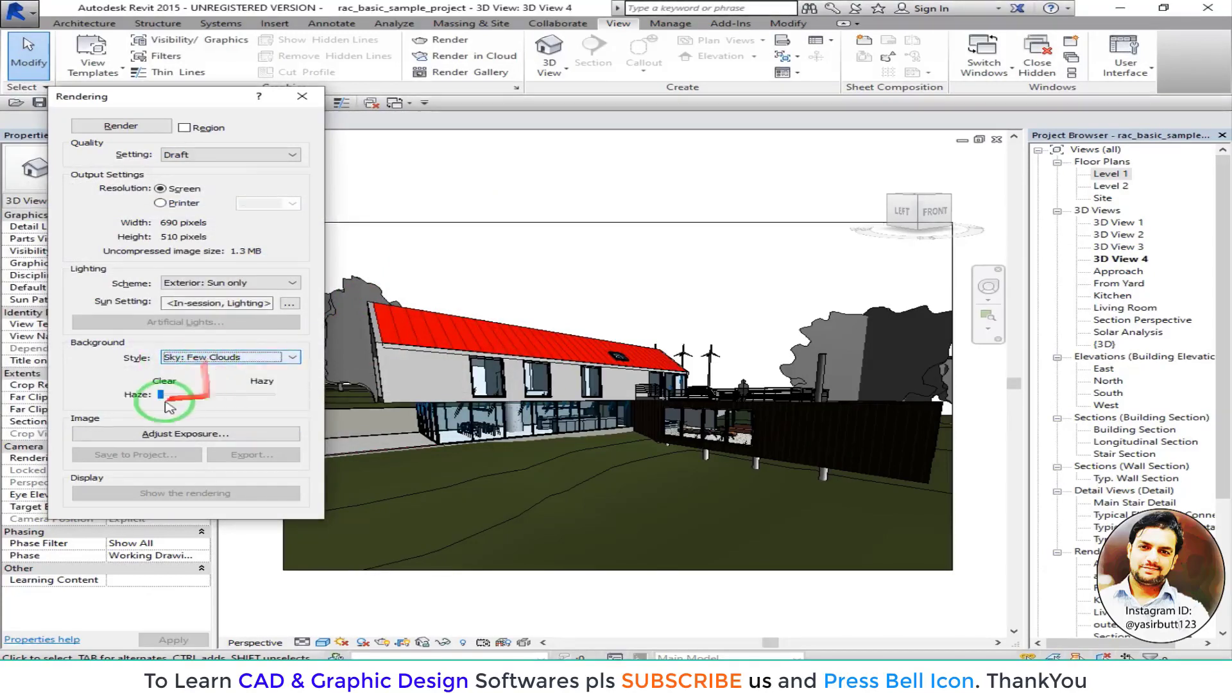
pyautogui.moveTo(166, 397)
pyautogui.mouseDown()
pyautogui.moveTo(234, 402)
pyautogui.moveTo(181, 400)
pyautogui.mouseUp()
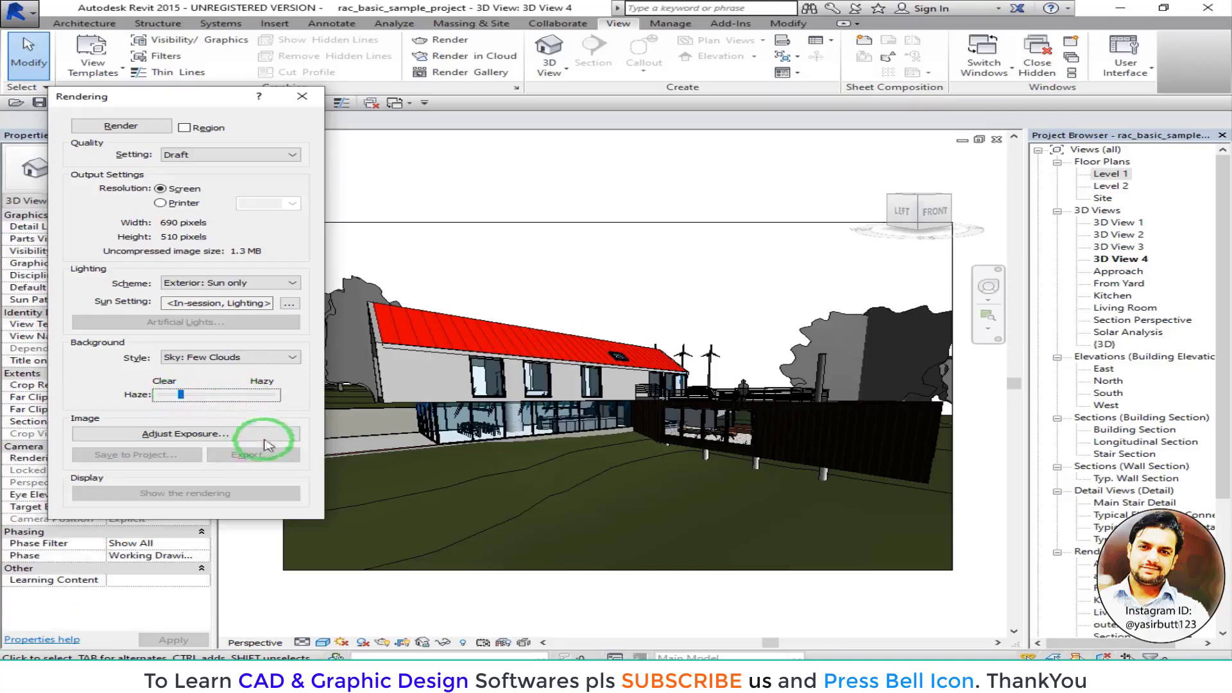
pyautogui.click(90, 124)
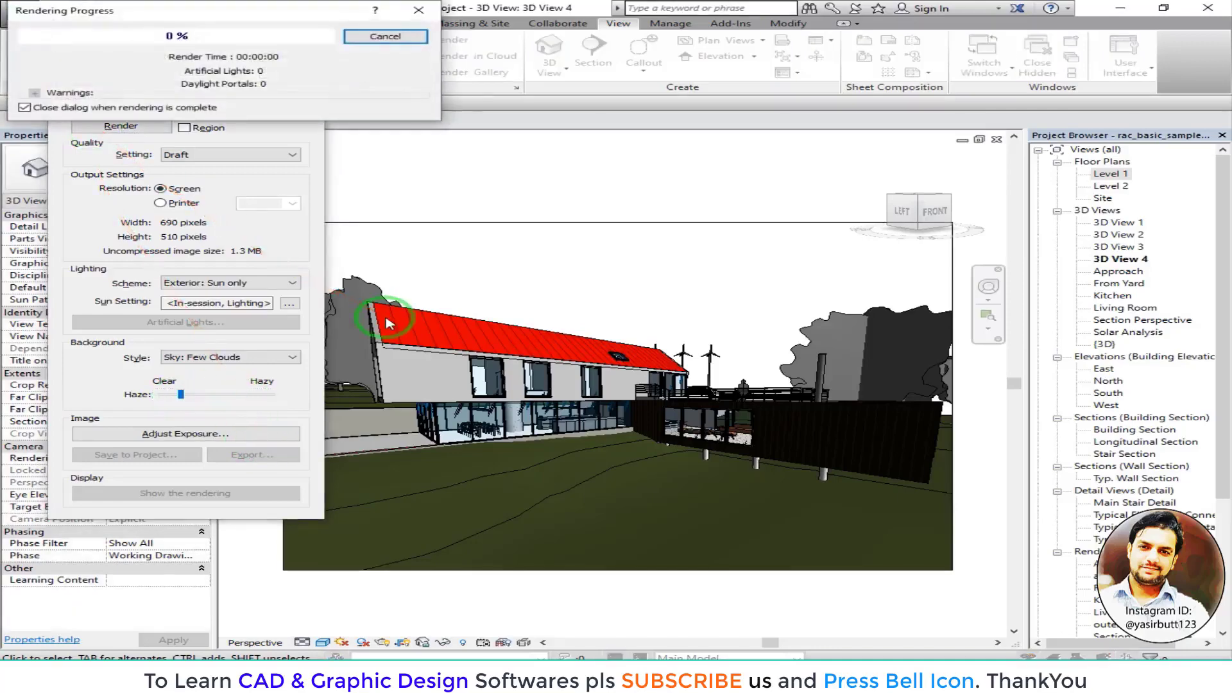
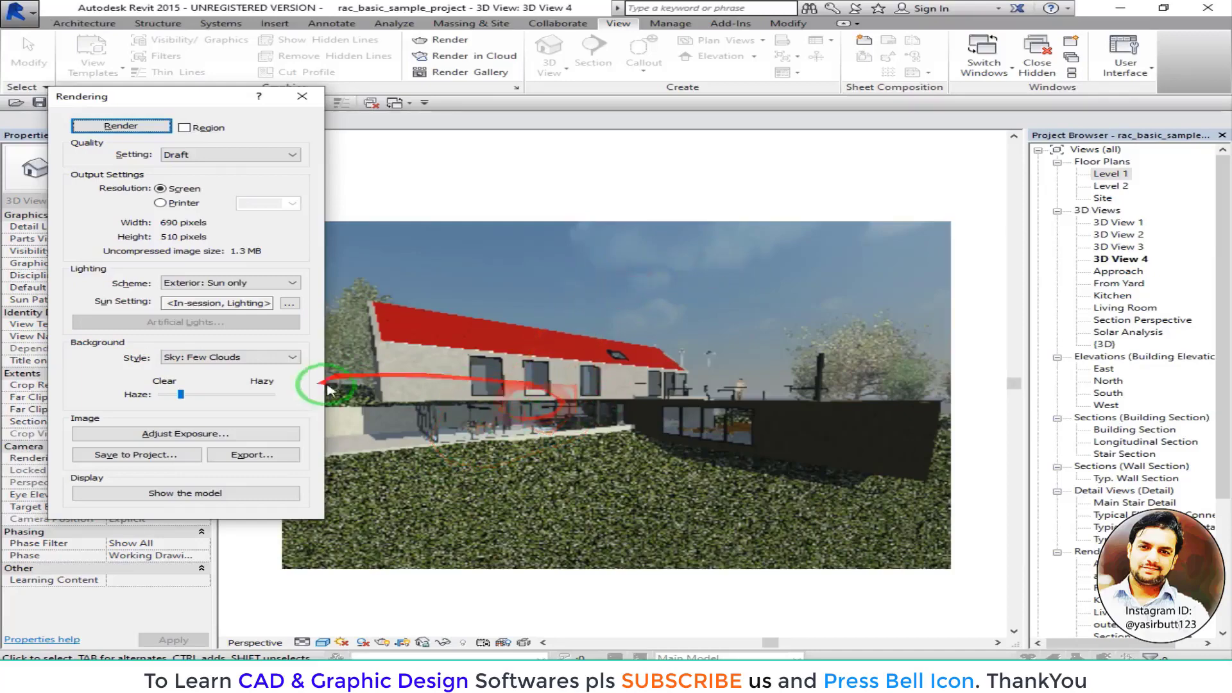
# - Render the exterior view again with the Sky: Very Cloudy background and inspect the sky in the image
pyautogui.click(240, 357)
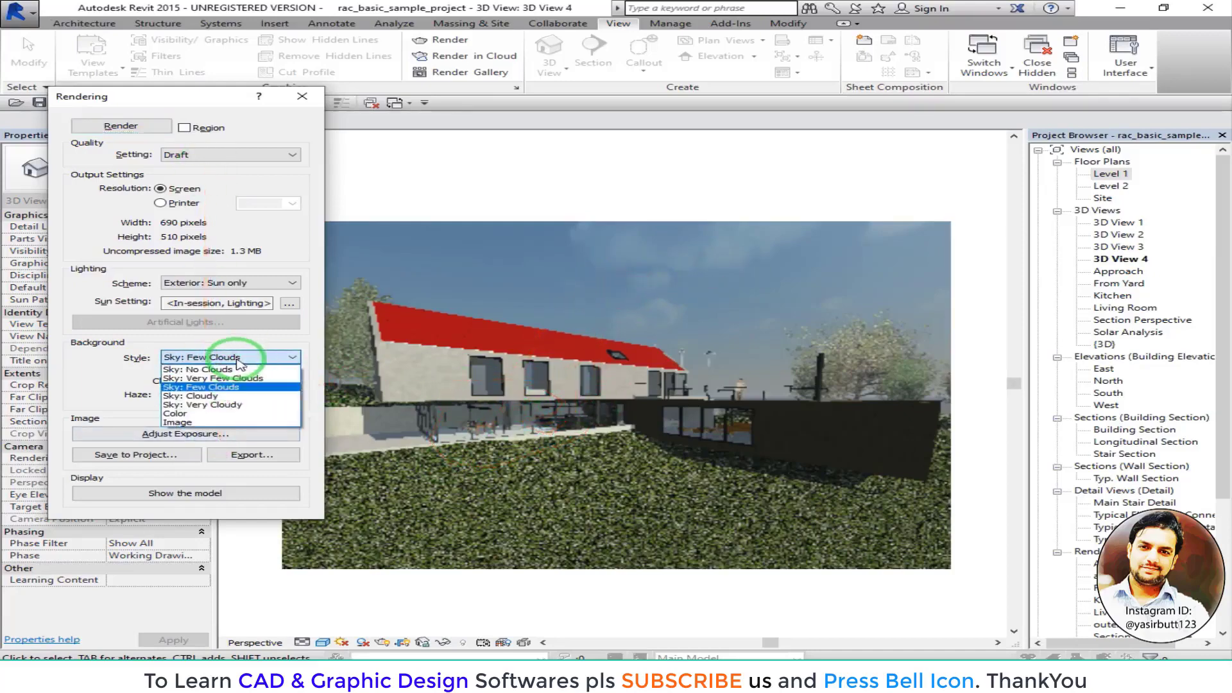
pyautogui.click(223, 405)
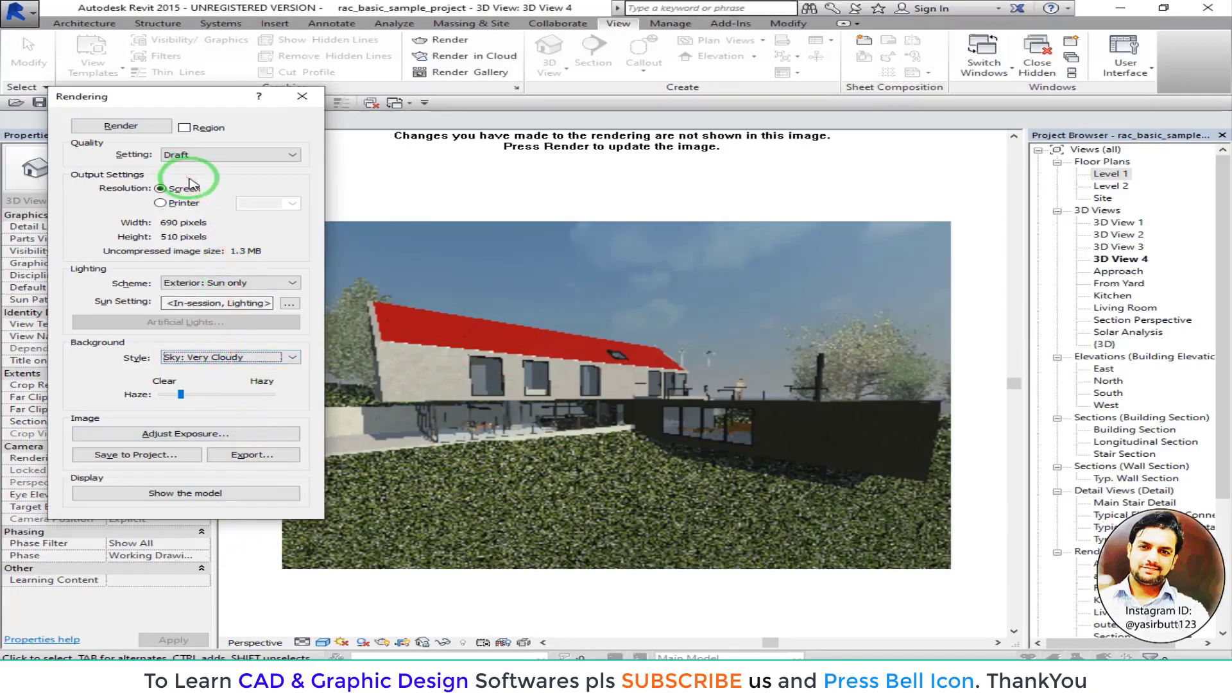
pyautogui.click(122, 126)
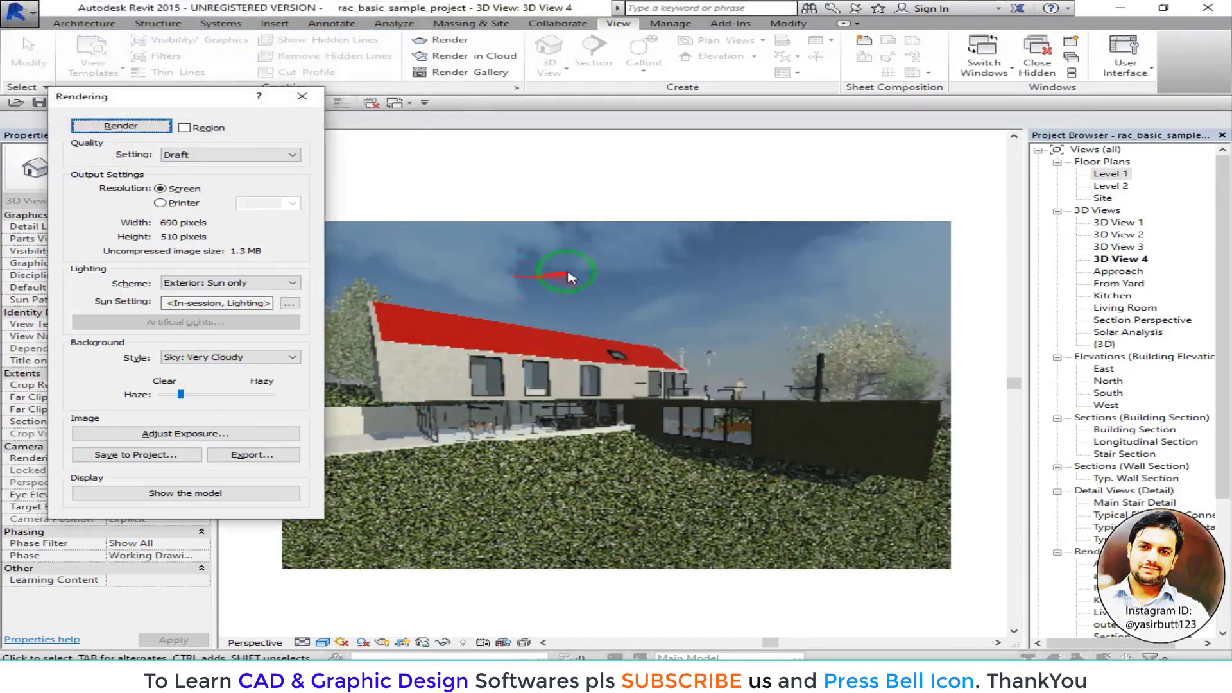
pyautogui.scroll(1, 610, 352)
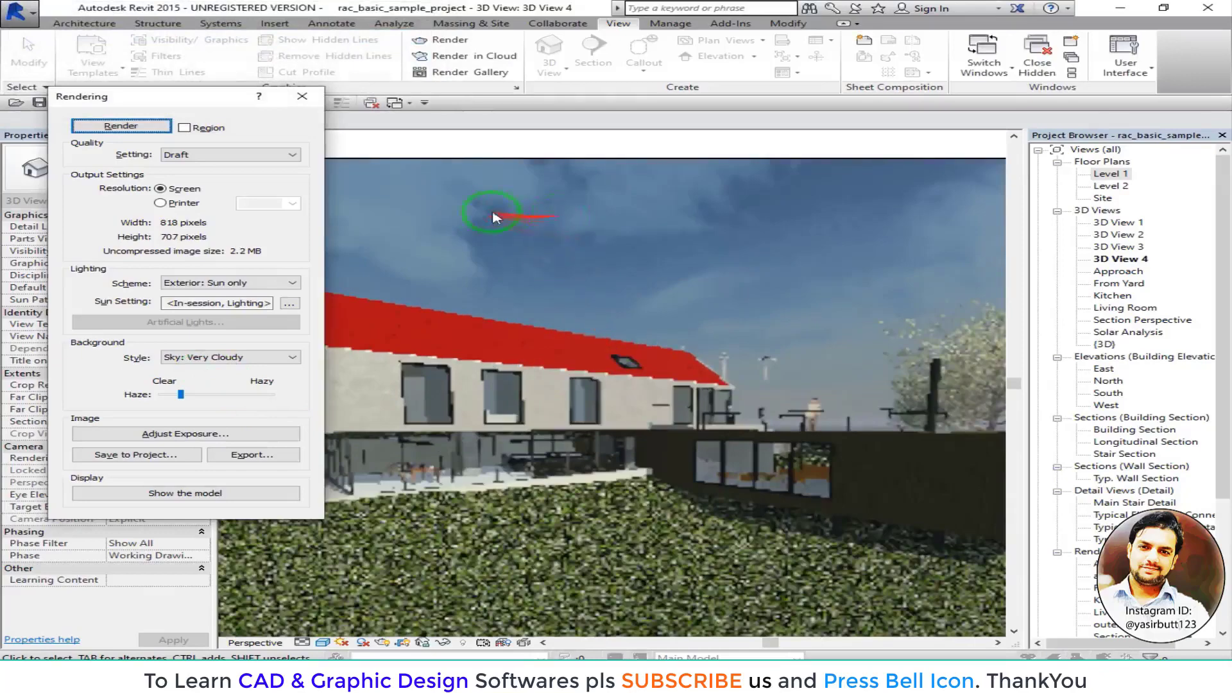
pyautogui.scroll(-1, 640, 231)
pyautogui.scroll(-1, 556, 235)
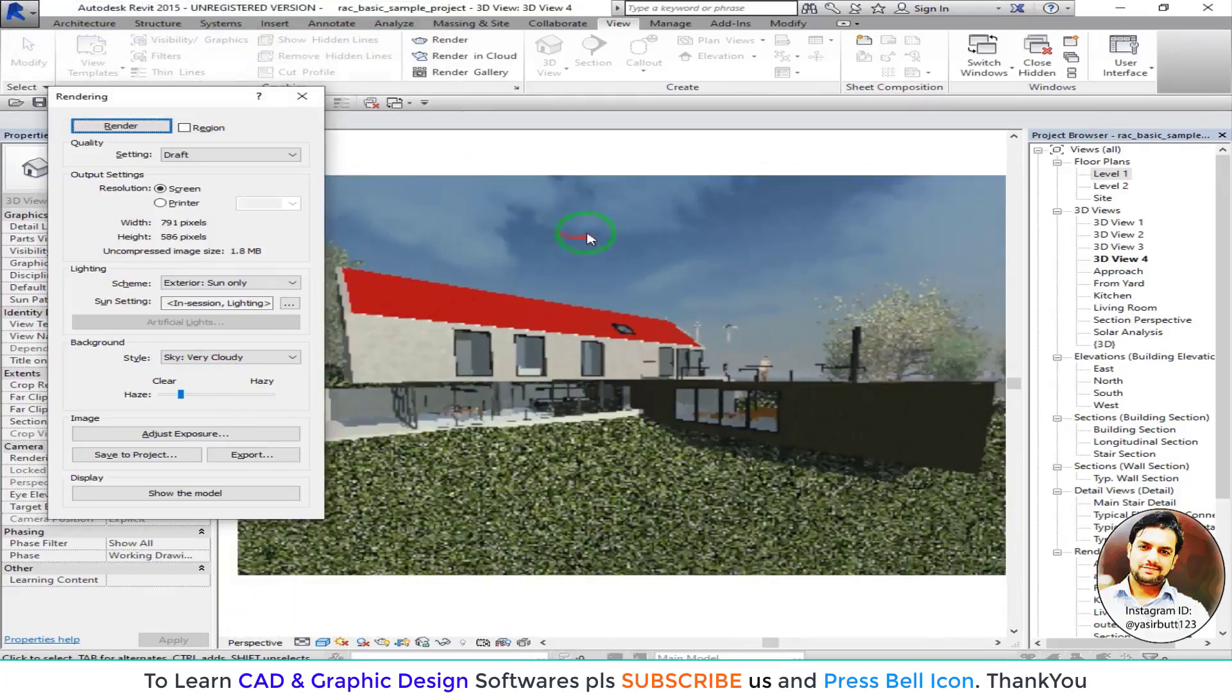
pyautogui.scroll(-1, 581, 244)
pyautogui.moveTo(580, 248); pyautogui.dragTo(565, 283, button='middle')
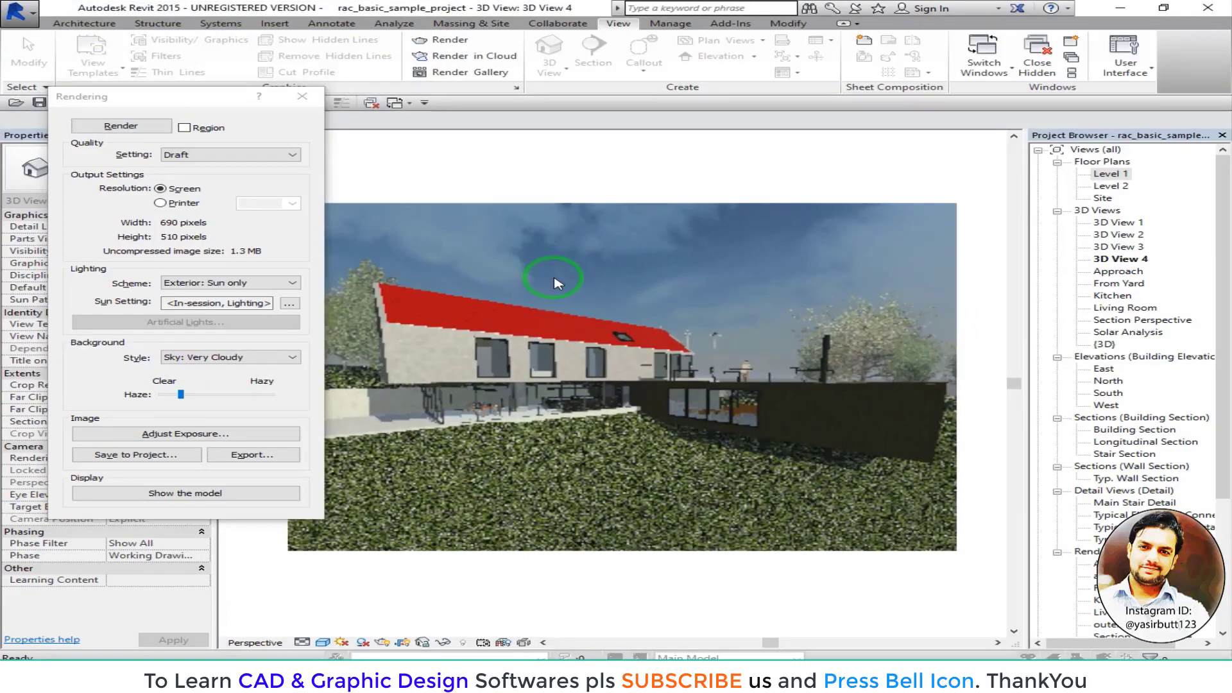
# - Set the background style to Color and choose purple, RGB 128-000-255, as the background color
pyautogui.click(292, 358)
pyautogui.click(218, 437)
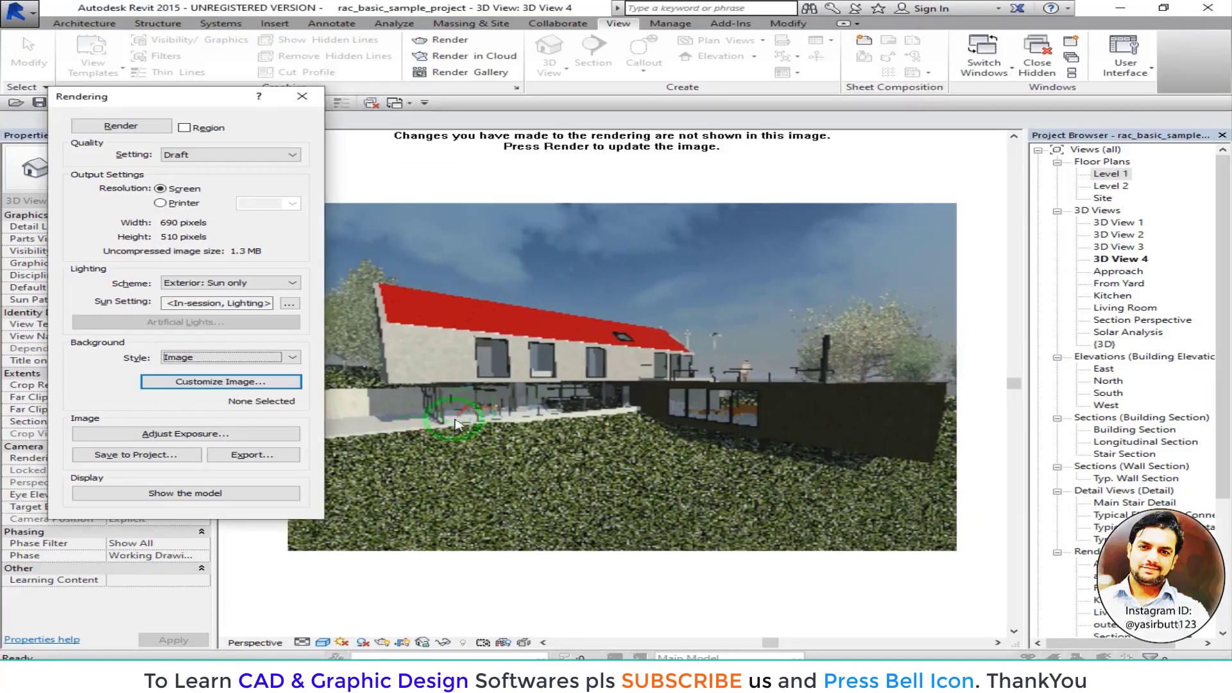
pyautogui.click(247, 357)
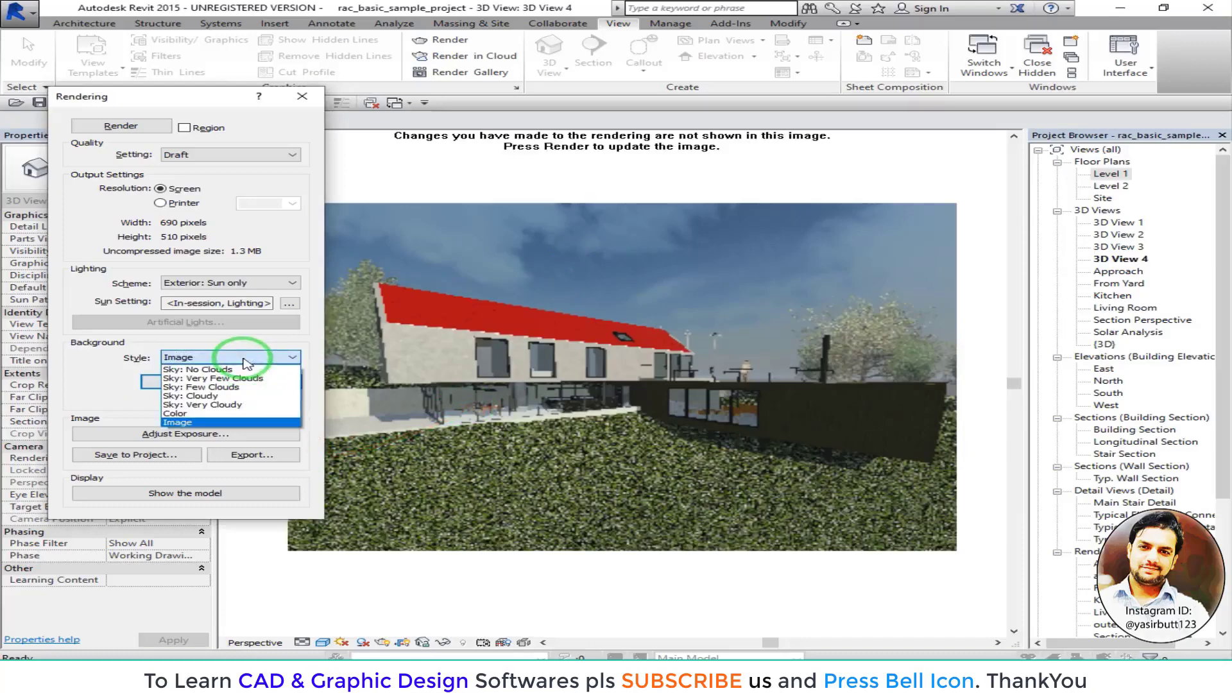
pyautogui.click(212, 413)
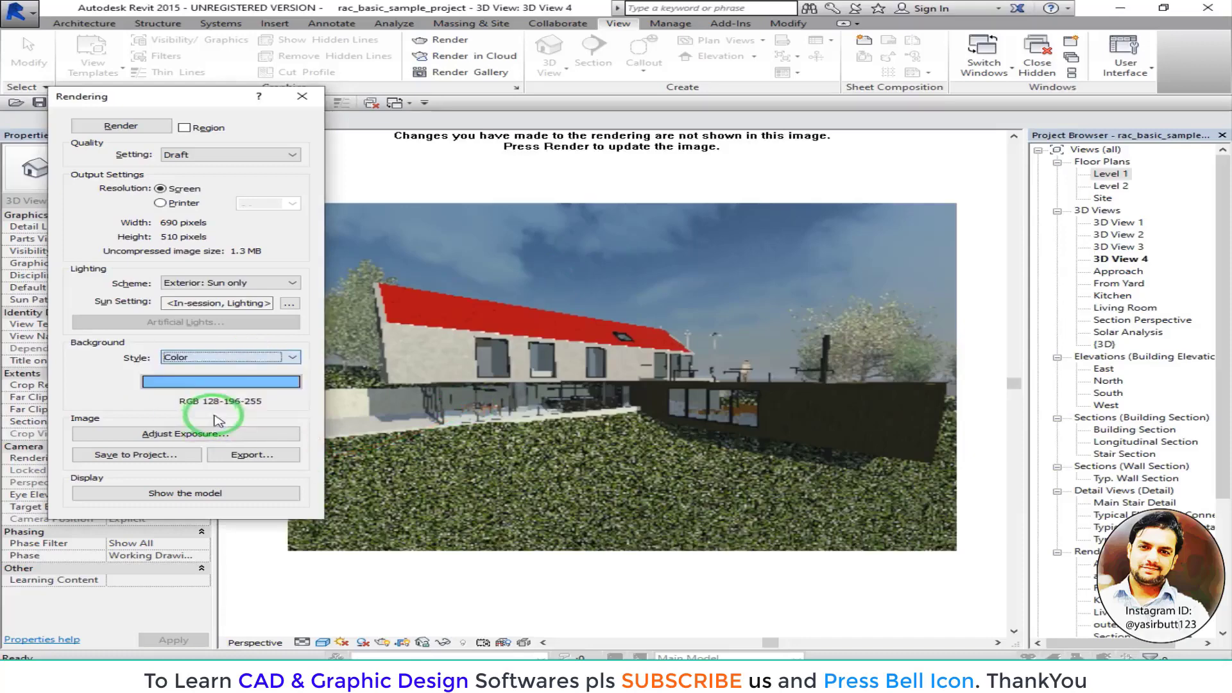
pyautogui.click(247, 385)
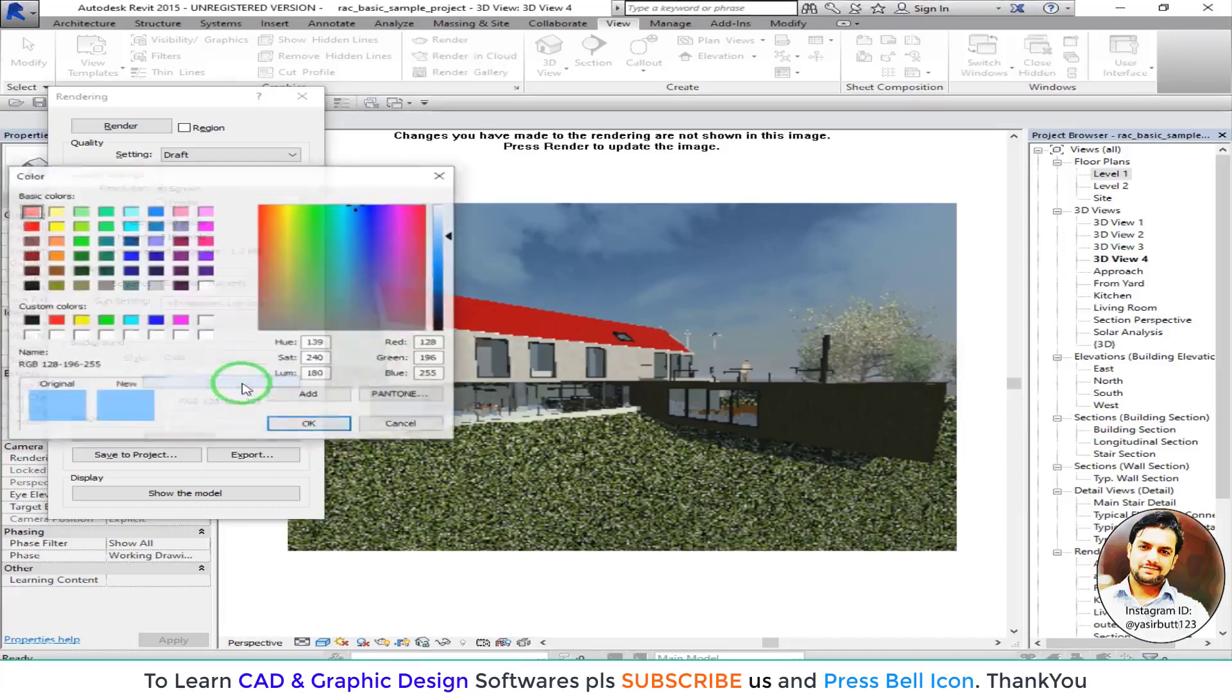
pyautogui.click(206, 256)
pyautogui.click(309, 424)
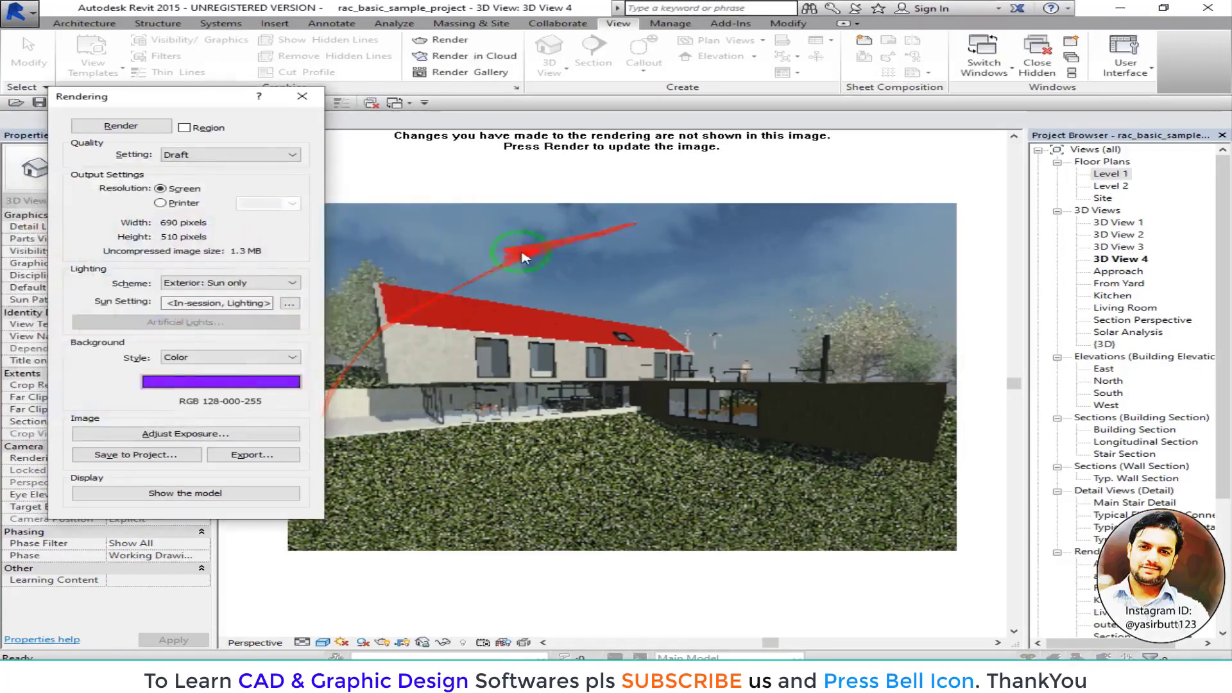
# - Set the background style to Image and try to pick a background picture from the Desktop
pyautogui.click(199, 357)
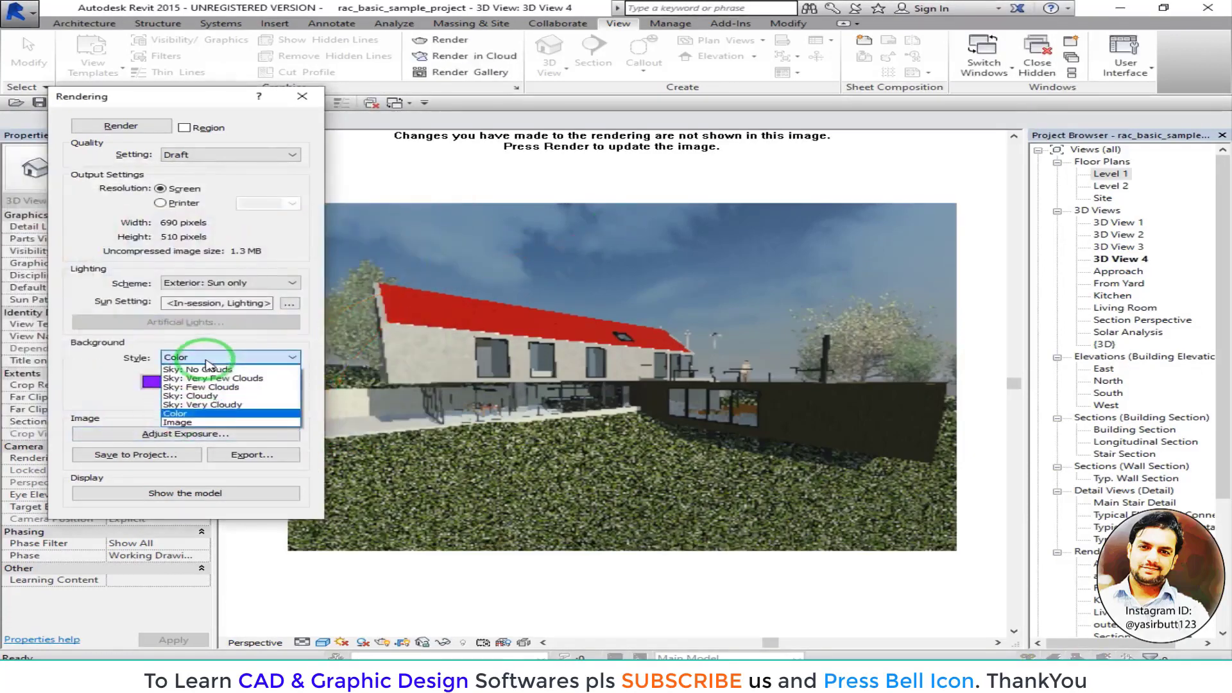
pyautogui.click(190, 423)
pyautogui.click(199, 405)
pyautogui.click(453, 209)
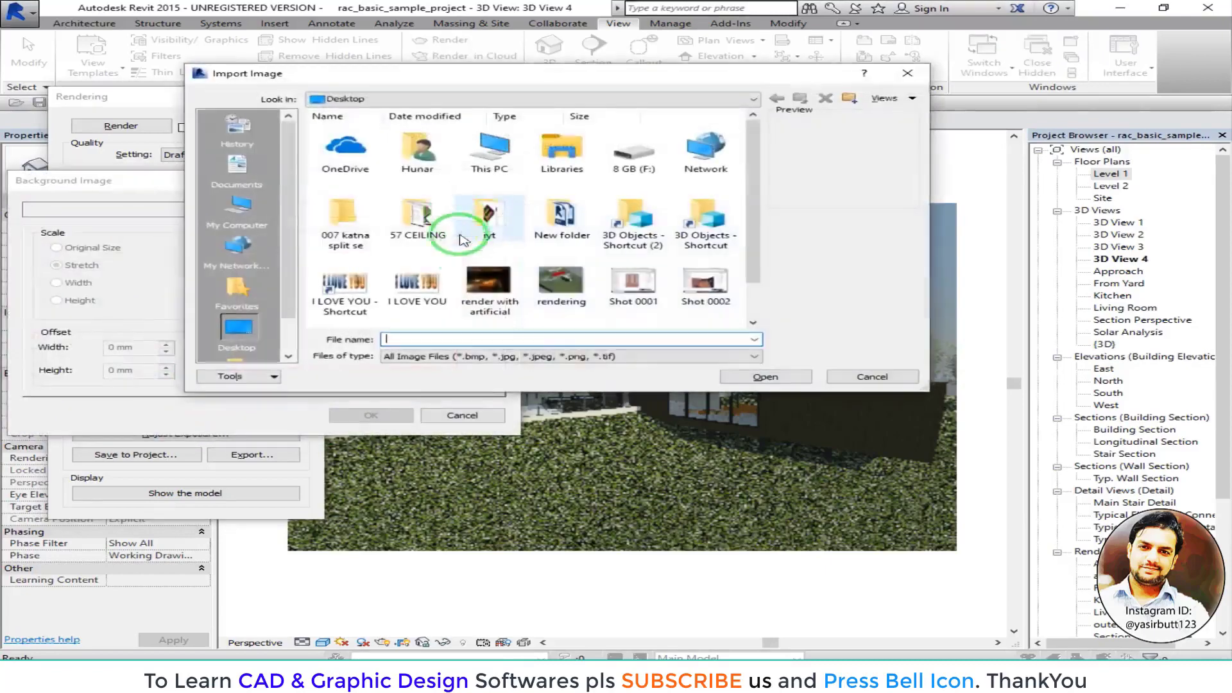
pyautogui.click(492, 313)
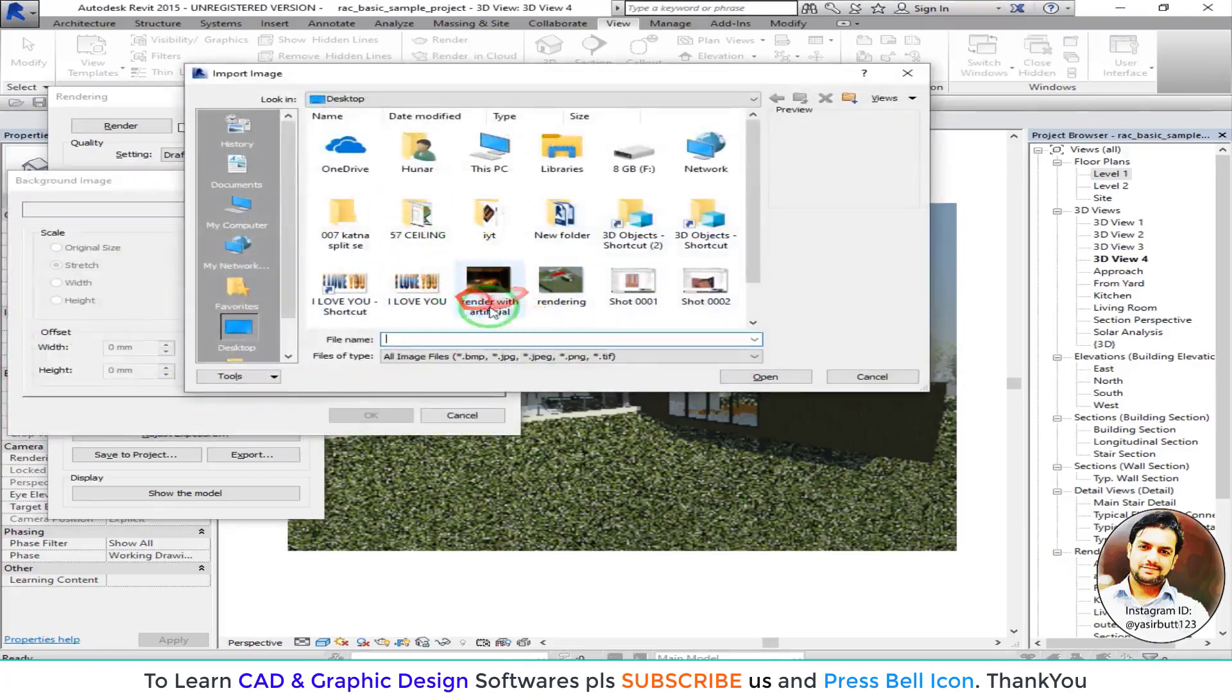
pyautogui.click(873, 377)
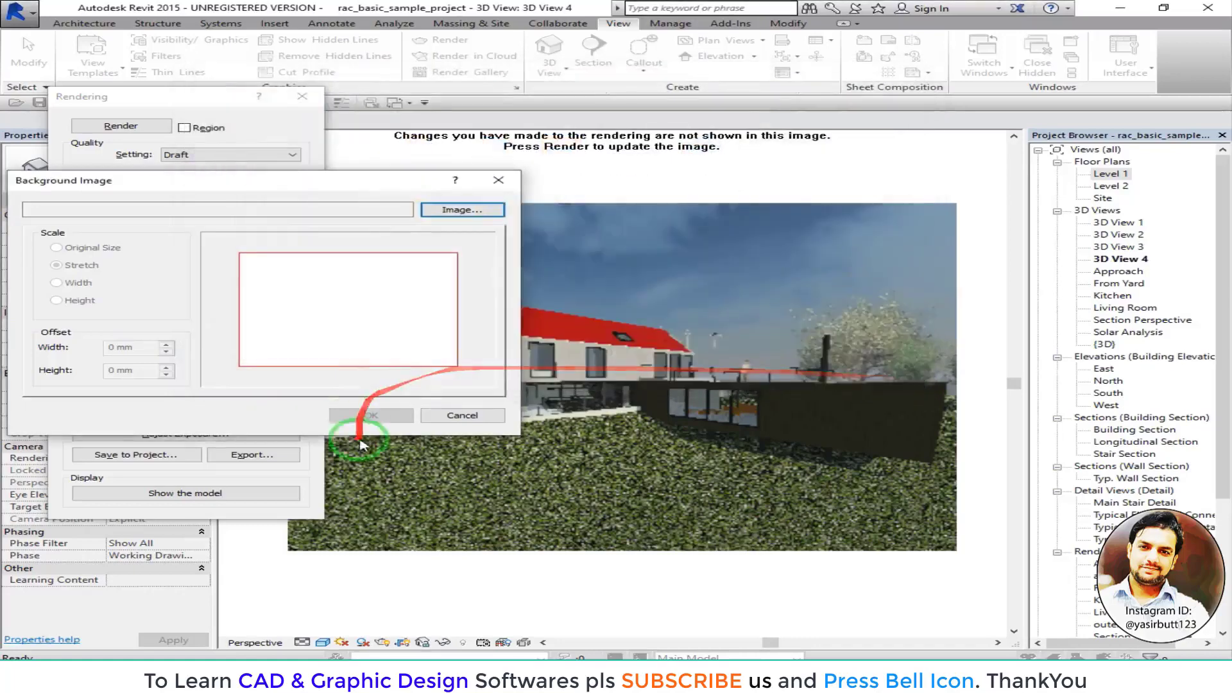
pyautogui.click(462, 416)
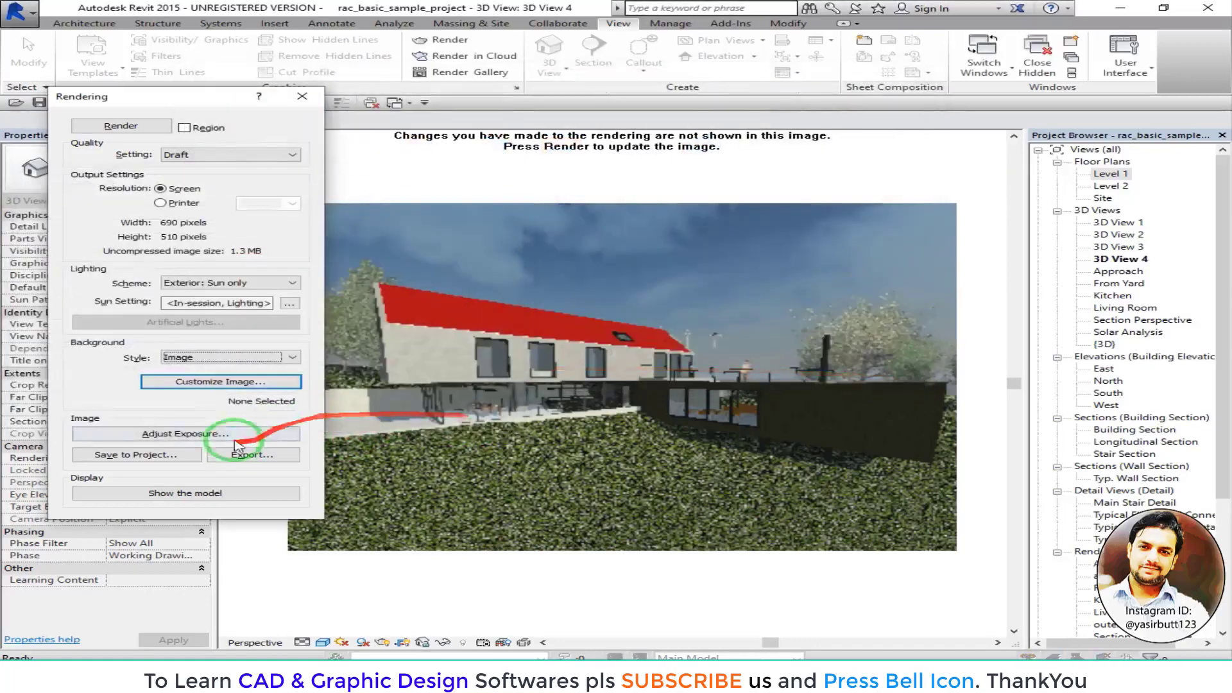
# - Set the background to Sky: Very Few Clouds with haze slightly past the middle, and close the rendering settings
pyautogui.click(222, 358)
pyautogui.click(220, 381)
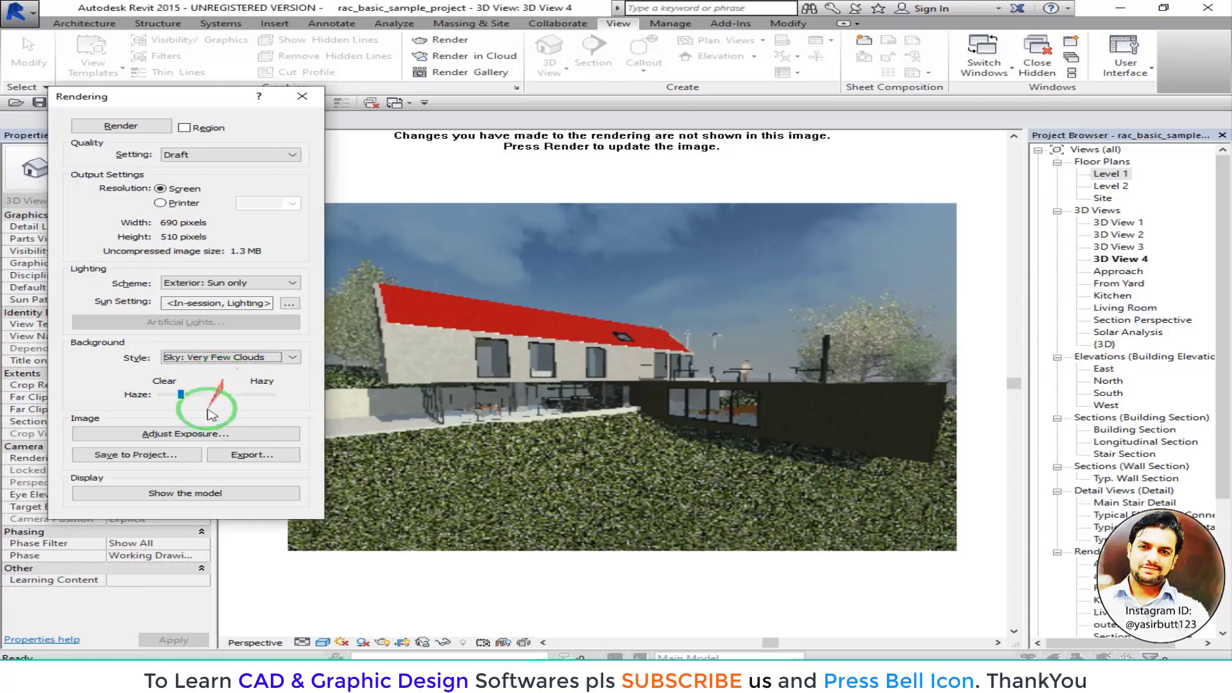
pyautogui.click(181, 394)
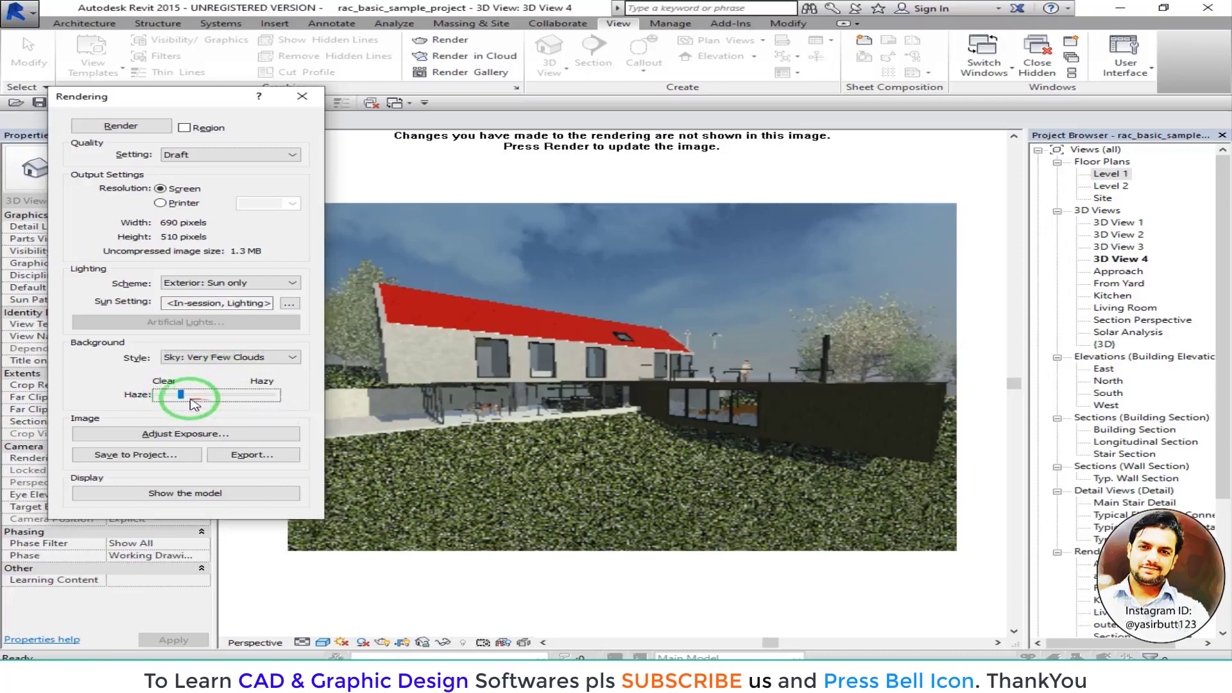
pyautogui.moveTo(179, 394); pyautogui.dragTo(226, 394)
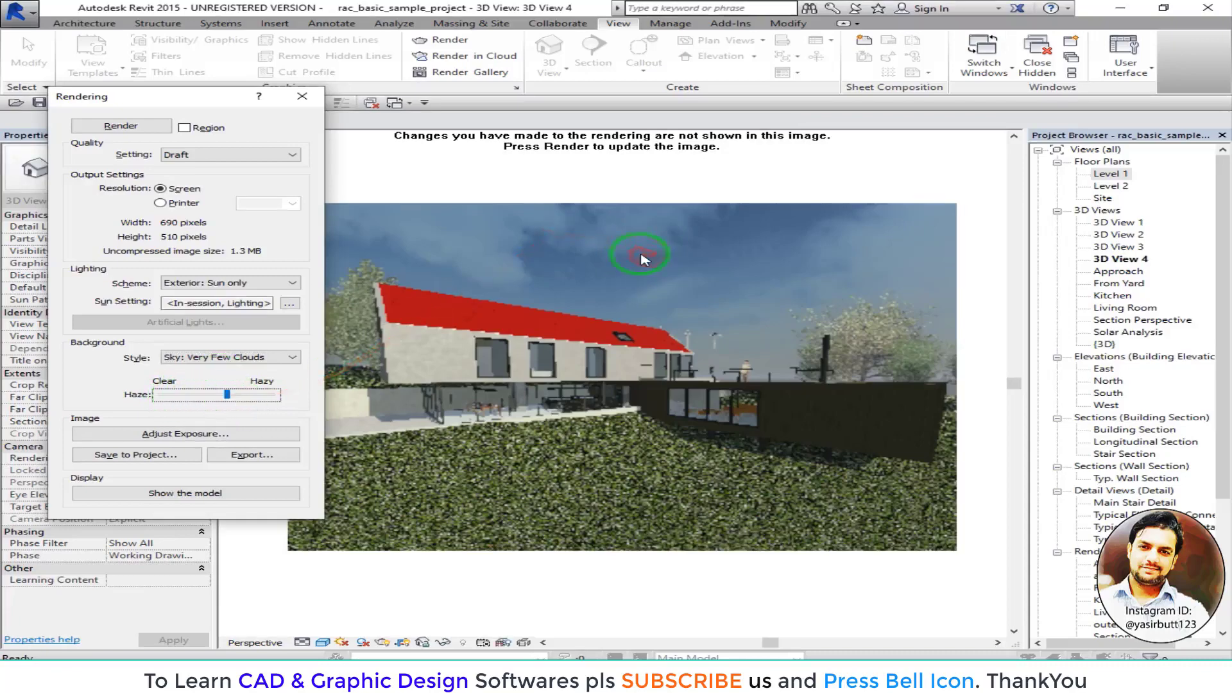
pyautogui.moveTo(157, 97); pyautogui.dragTo(255, 106)
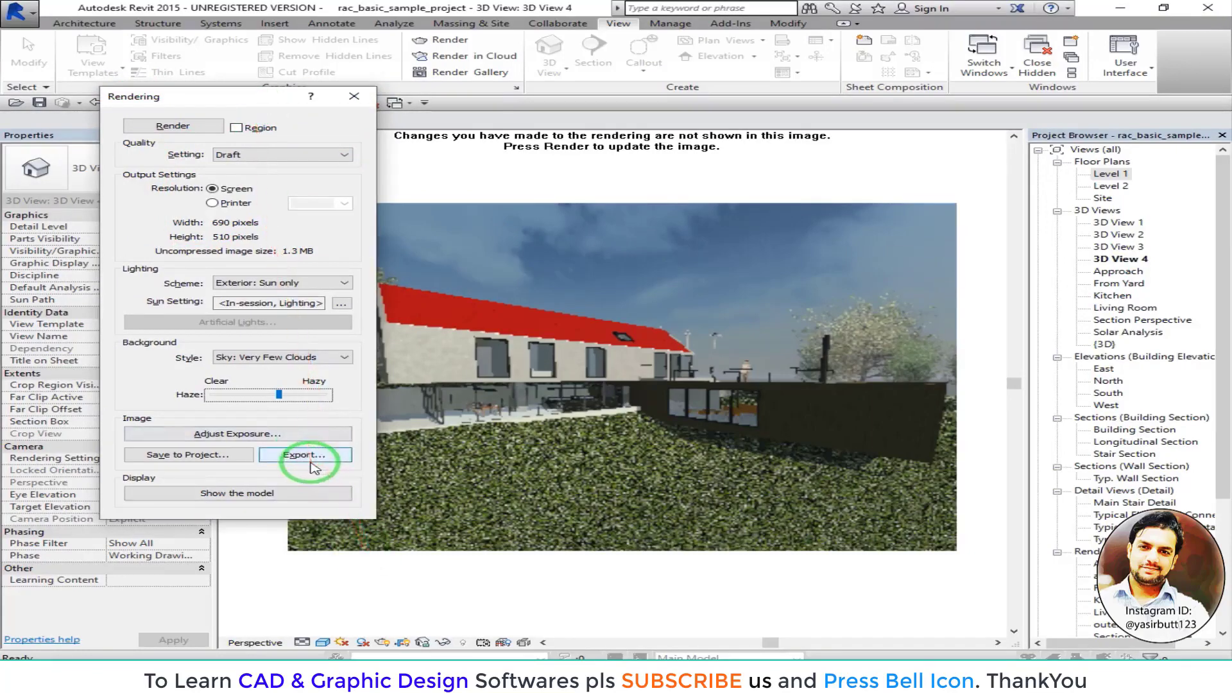
pyautogui.click(352, 105)
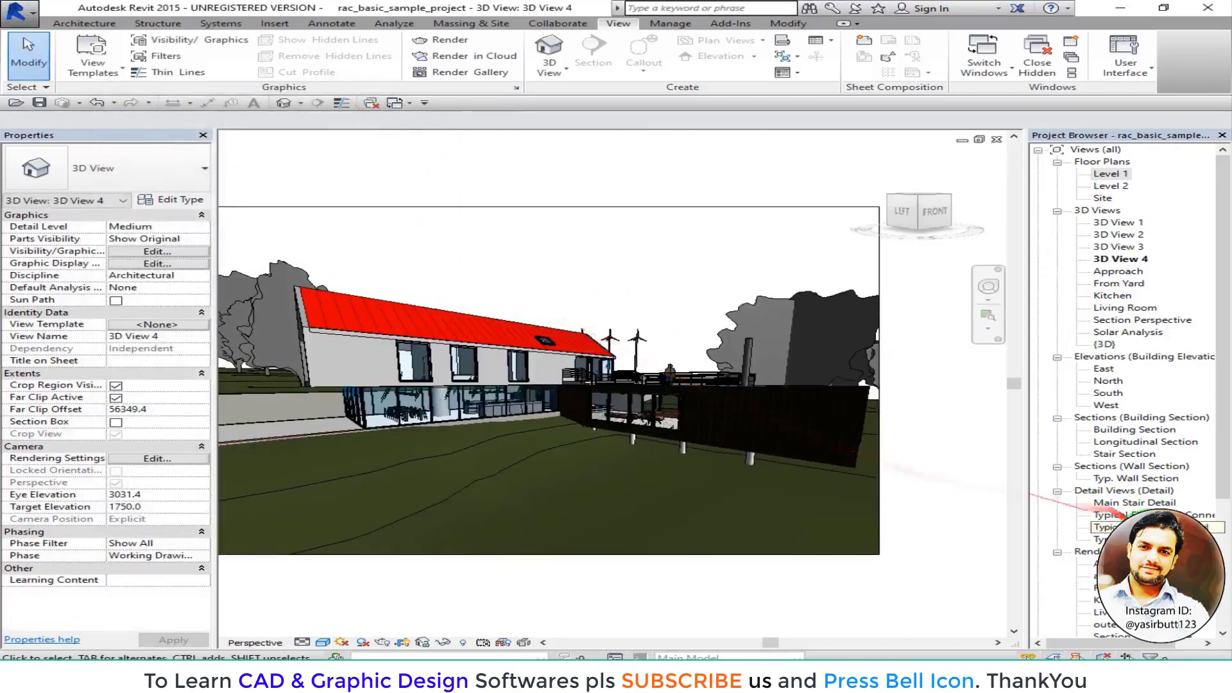
# - Open the saved artificial-light interior image from the project's Renderings
pyautogui.moveTo(1219, 379); pyautogui.dragTo(1221, 495)
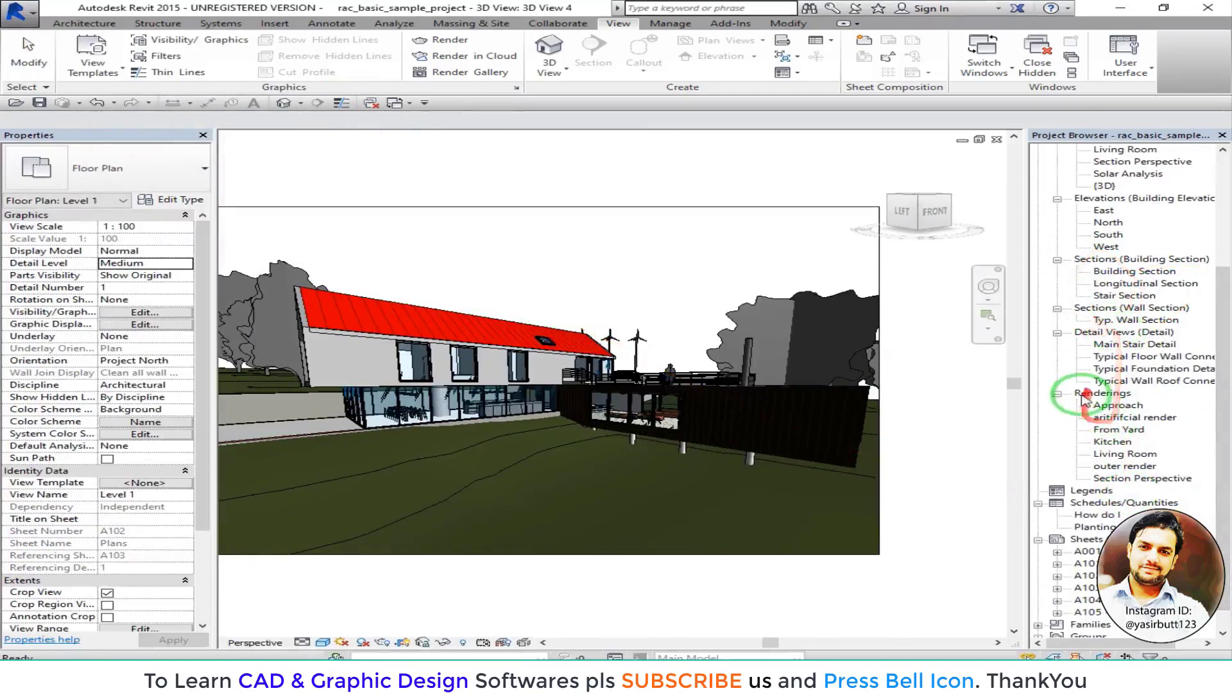
pyautogui.click(1101, 394)
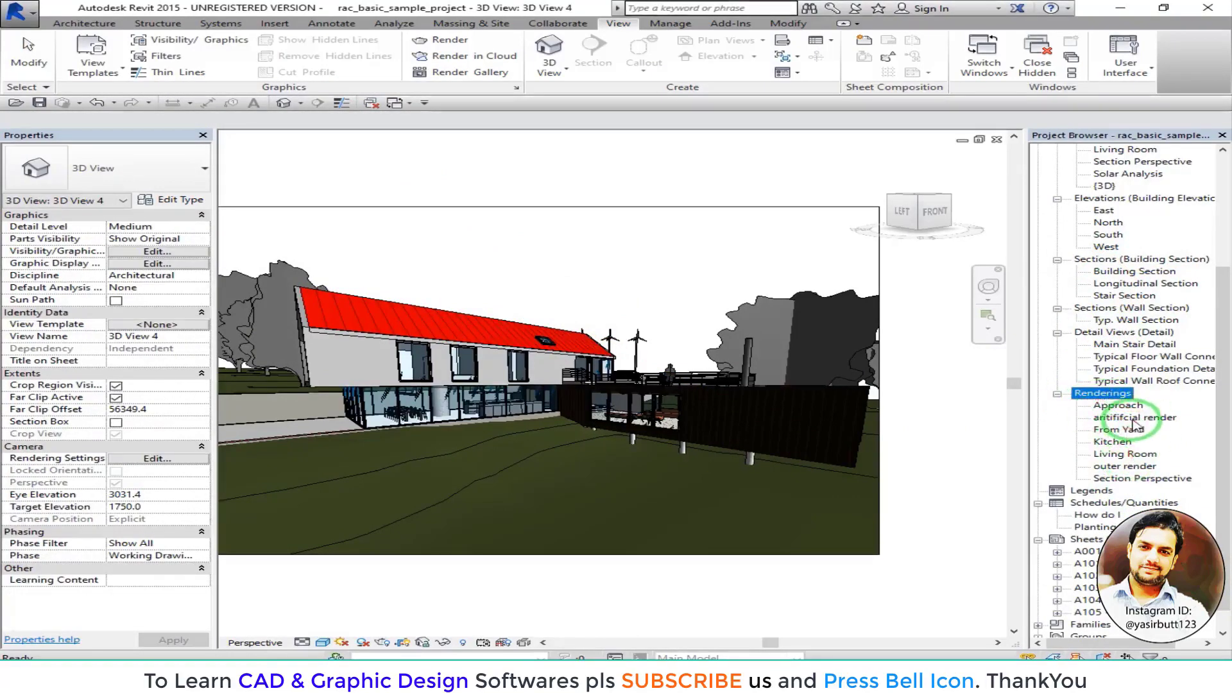
pyautogui.doubleClick(1135, 419)
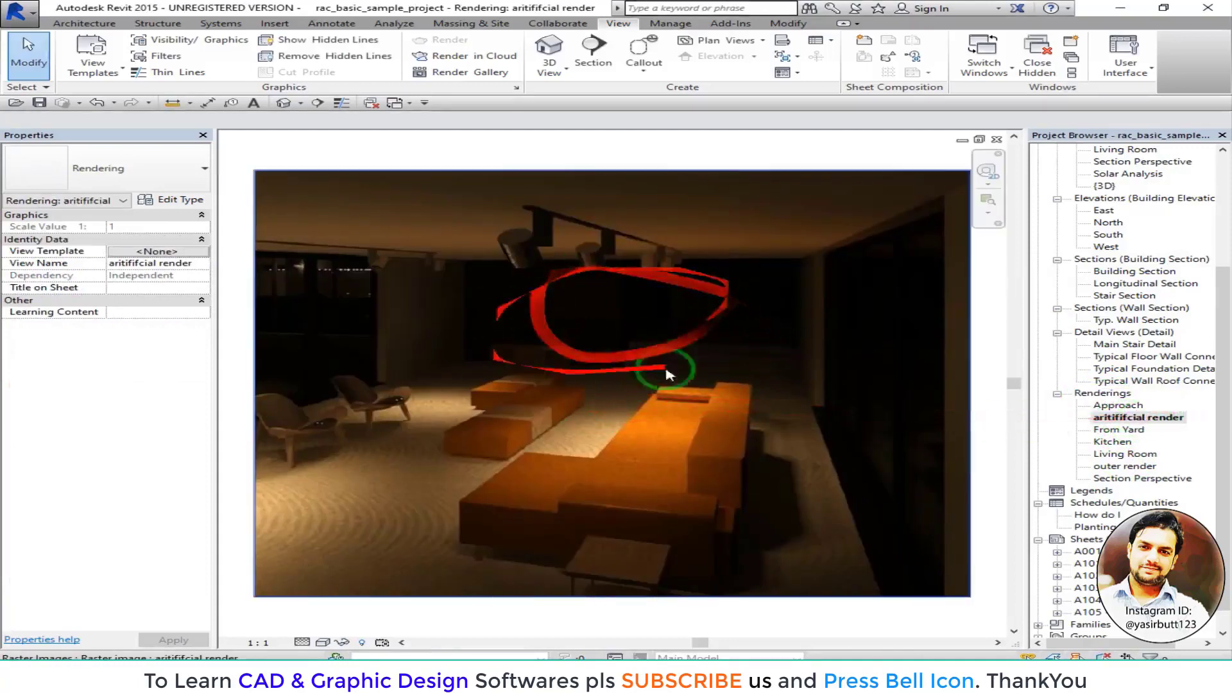
# - Open the saved outer render in the project, and review the exported rendering and render with artificial images from the desktop
pyautogui.doubleClick(1132, 467)
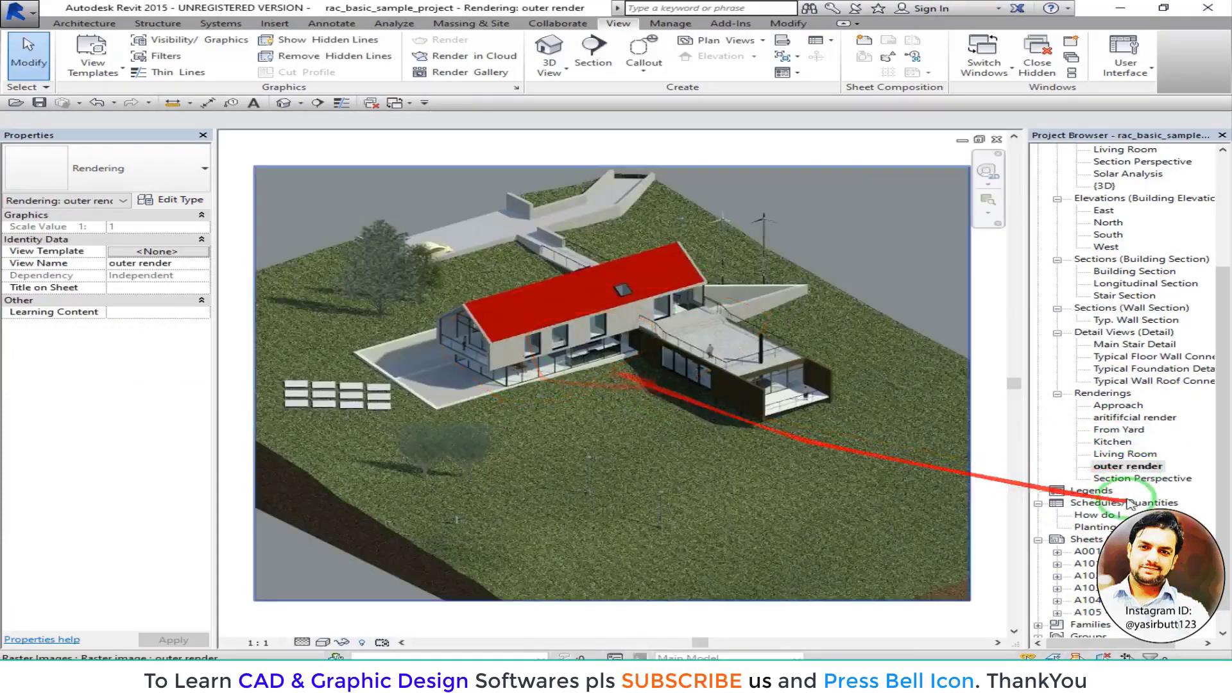
pyautogui.click(1121, 9)
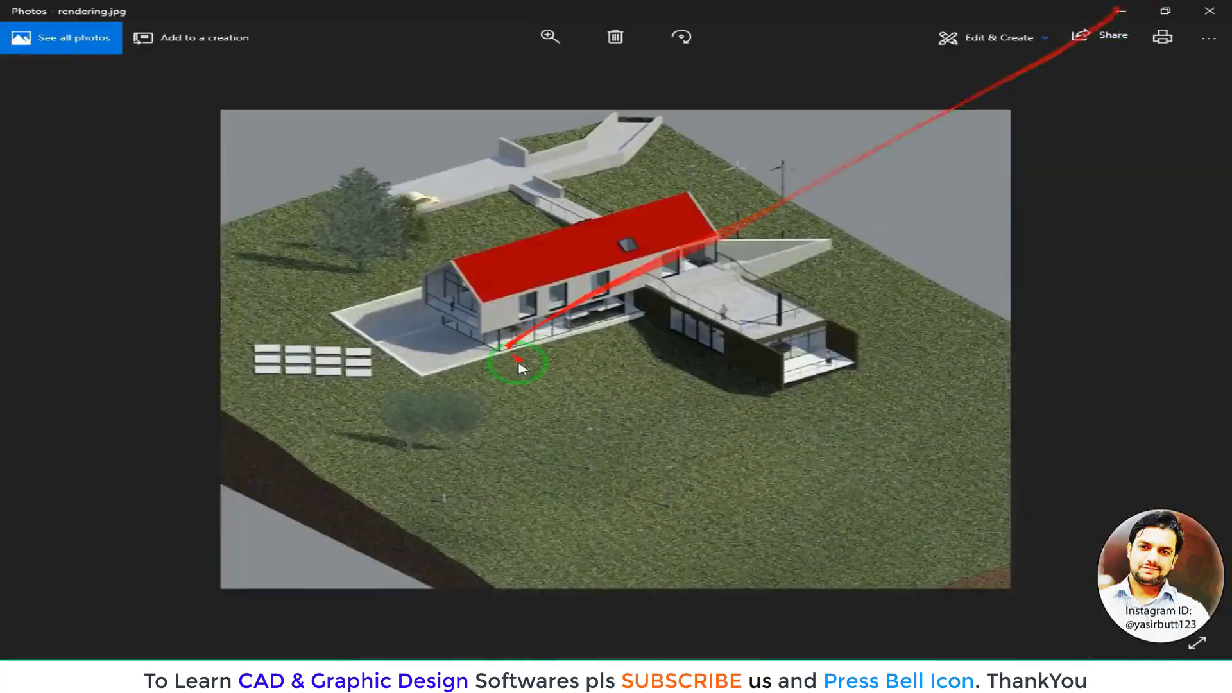
pyautogui.click(1136, 9)
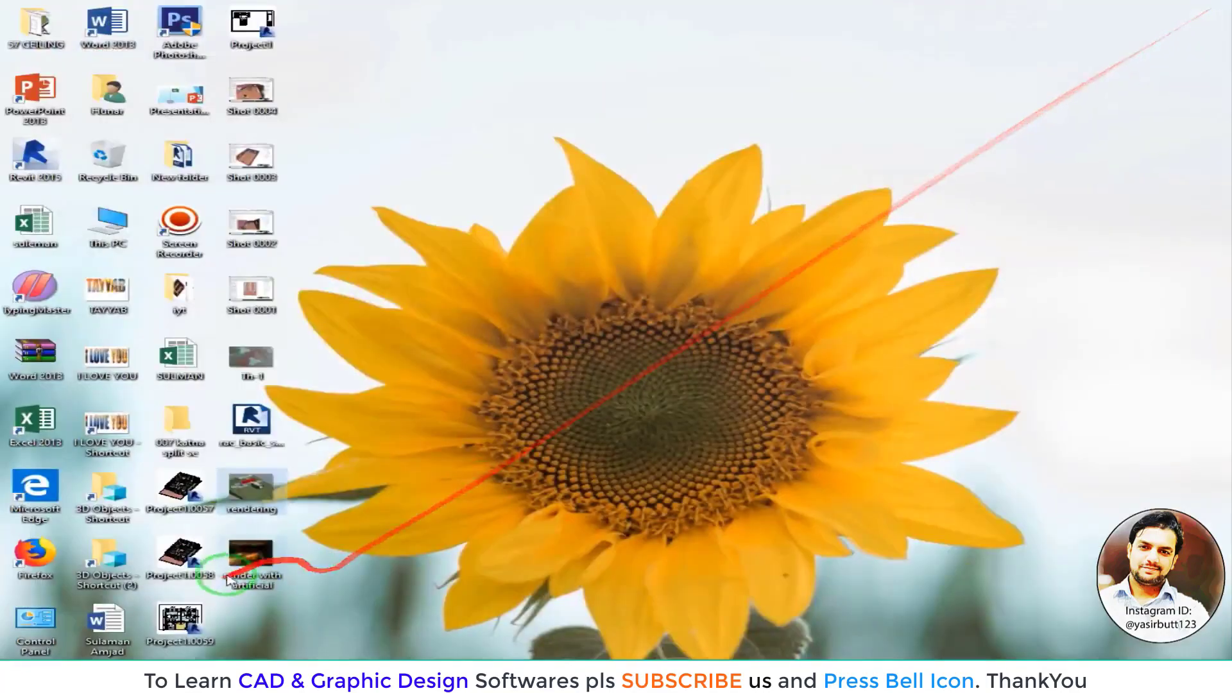
pyautogui.doubleClick(250, 487)
pyautogui.press('Right')
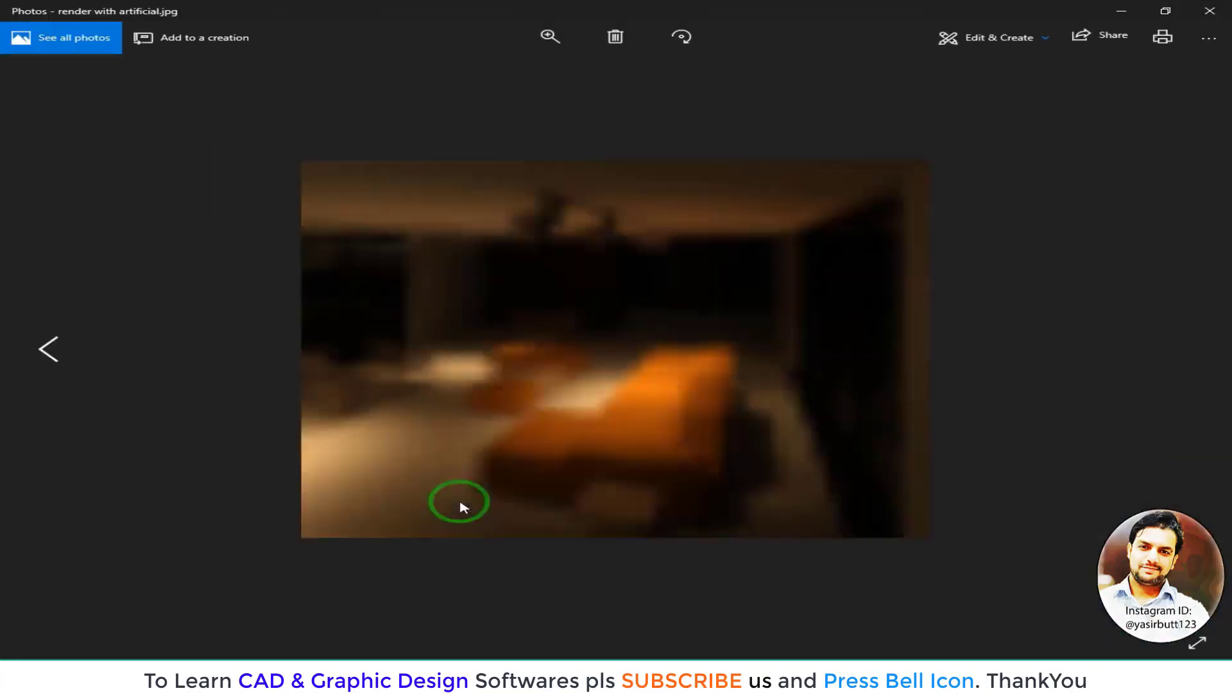
pyautogui.click(1210, 11)
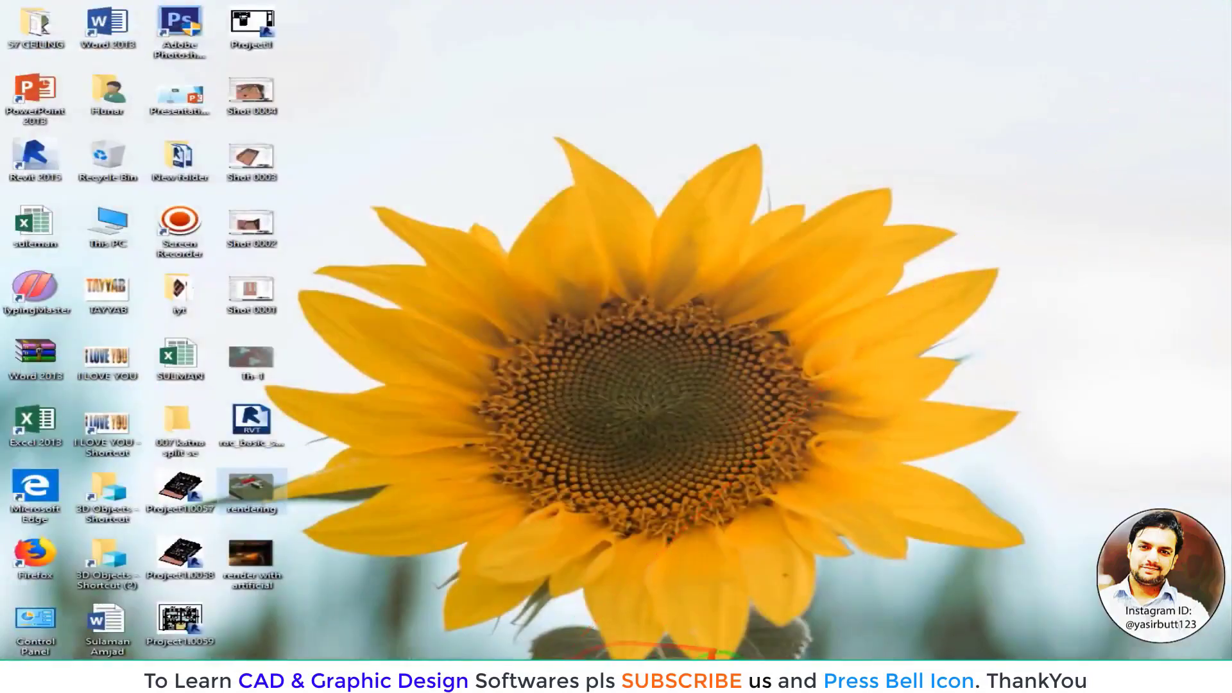
pyautogui.click(706, 666)
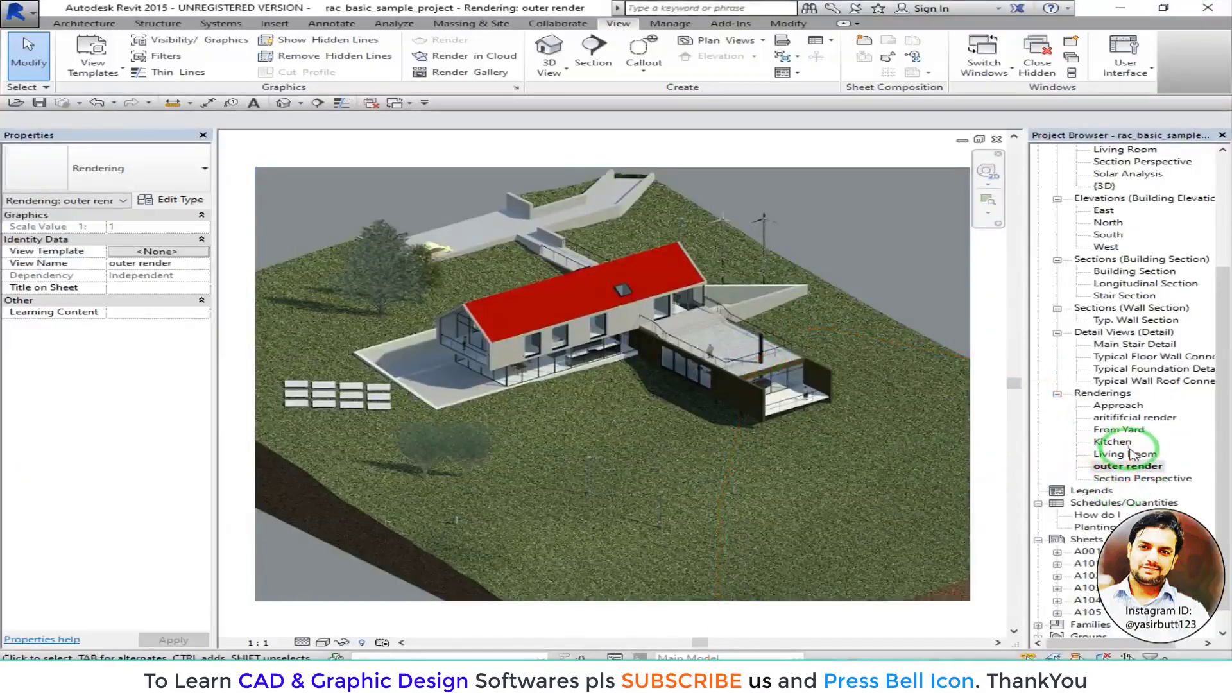
# - Review the project's saved Approach, From Yard, Living Room and Section Perspective renderings one after another
pyautogui.click(1118, 405)
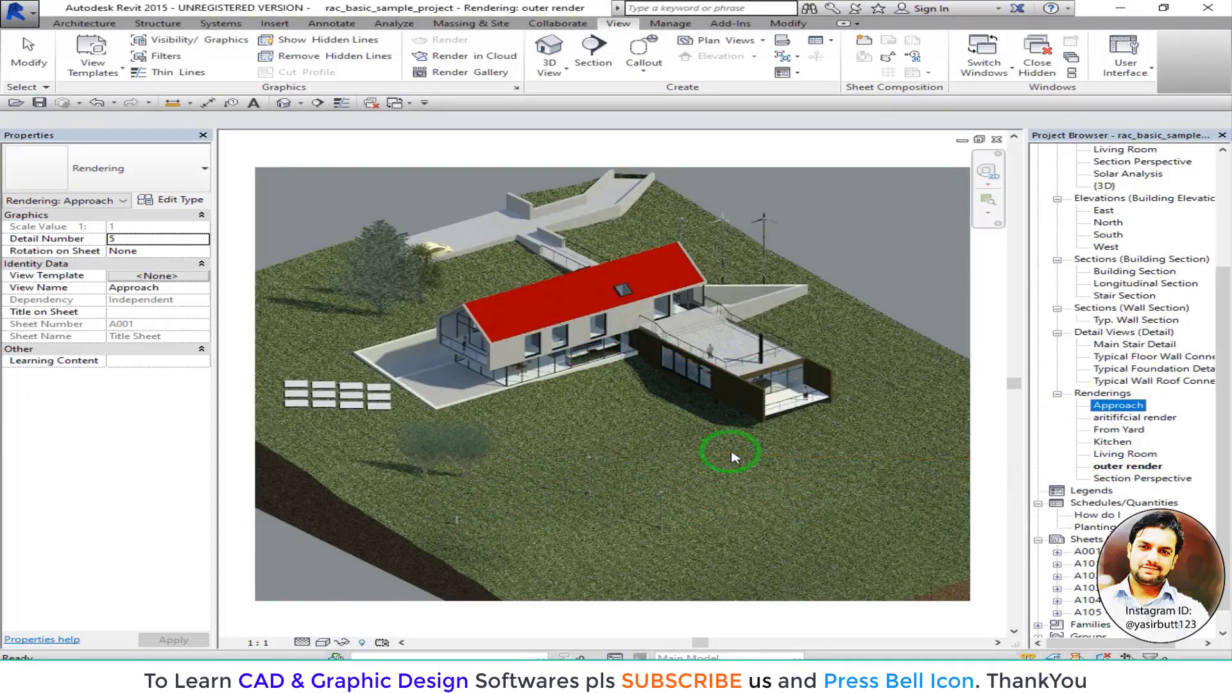
pyautogui.doubleClick(1118, 406)
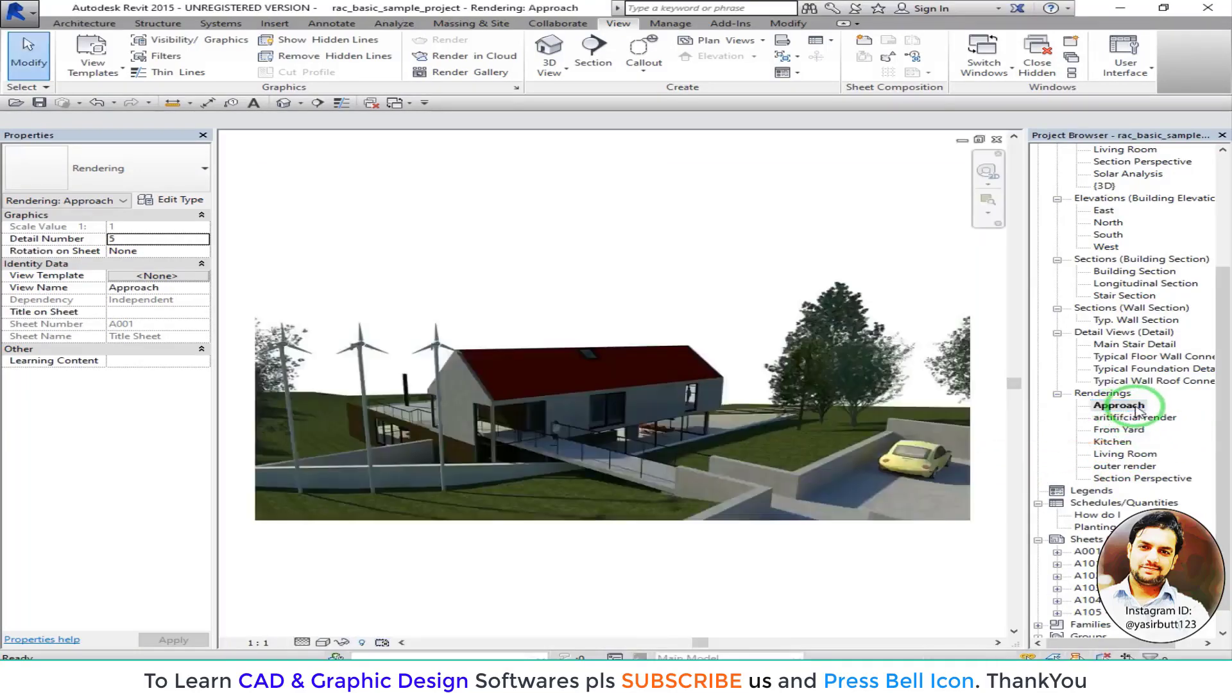
pyautogui.click(905, 509)
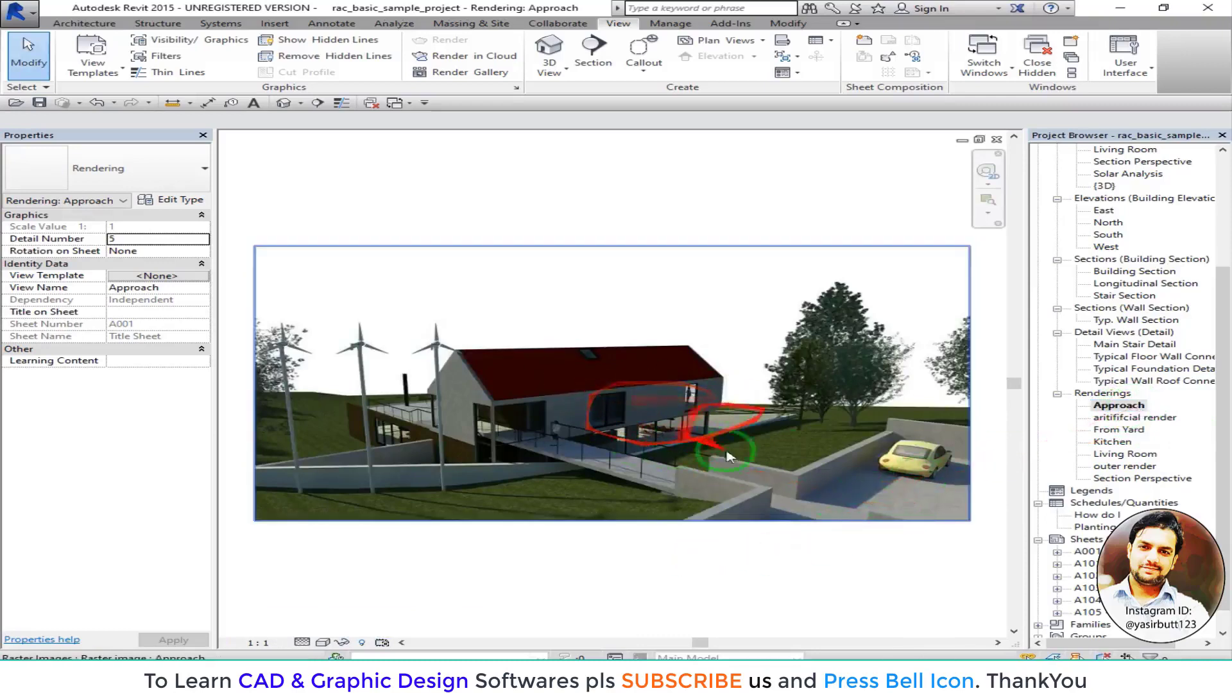
pyautogui.press('Escape')
pyautogui.click(873, 508)
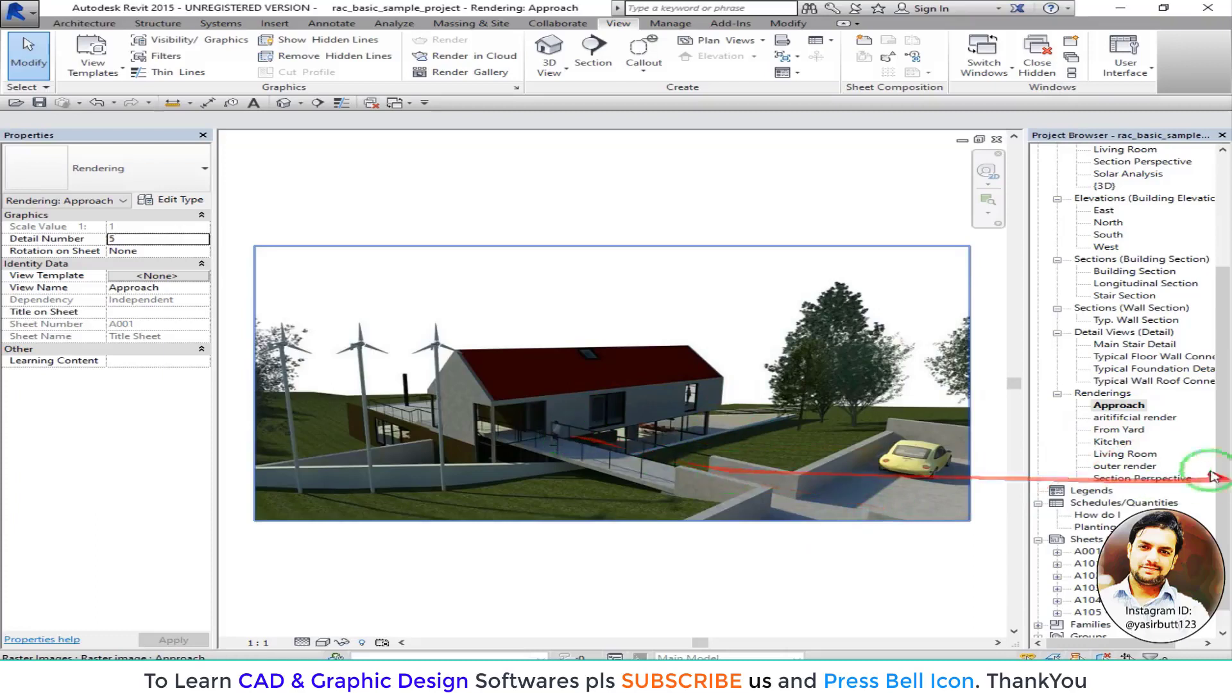
pyautogui.doubleClick(1133, 432)
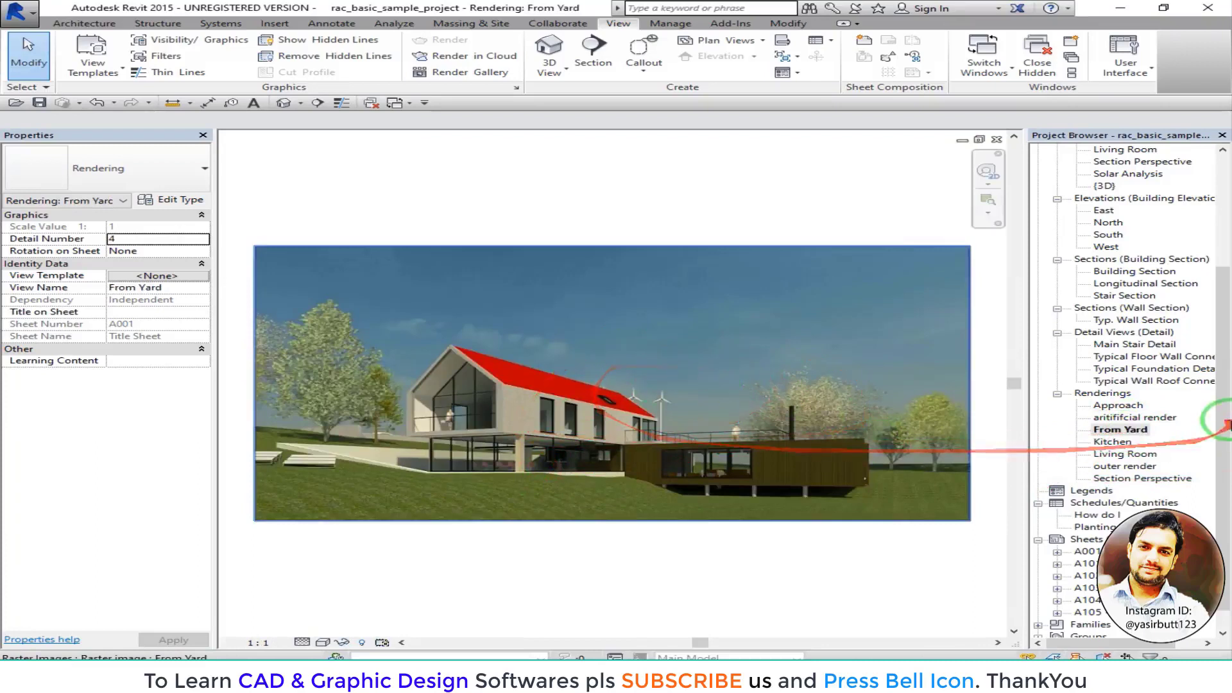
pyautogui.doubleClick(1128, 453)
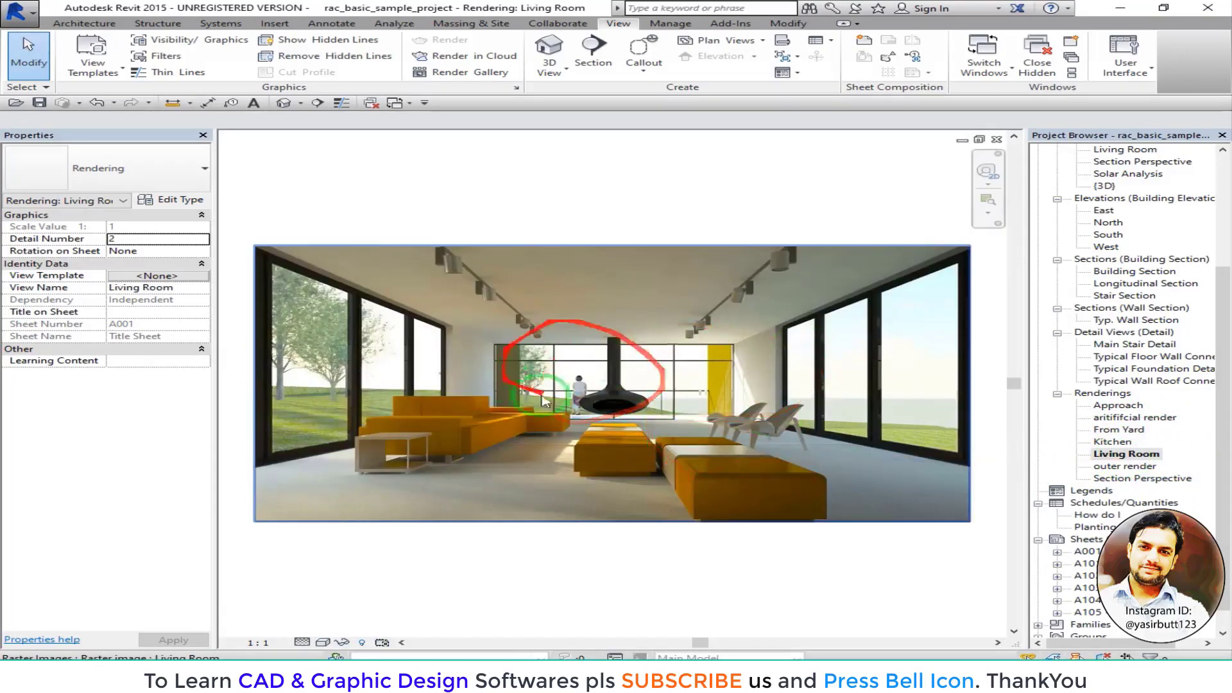
pyautogui.doubleClick(1137, 479)
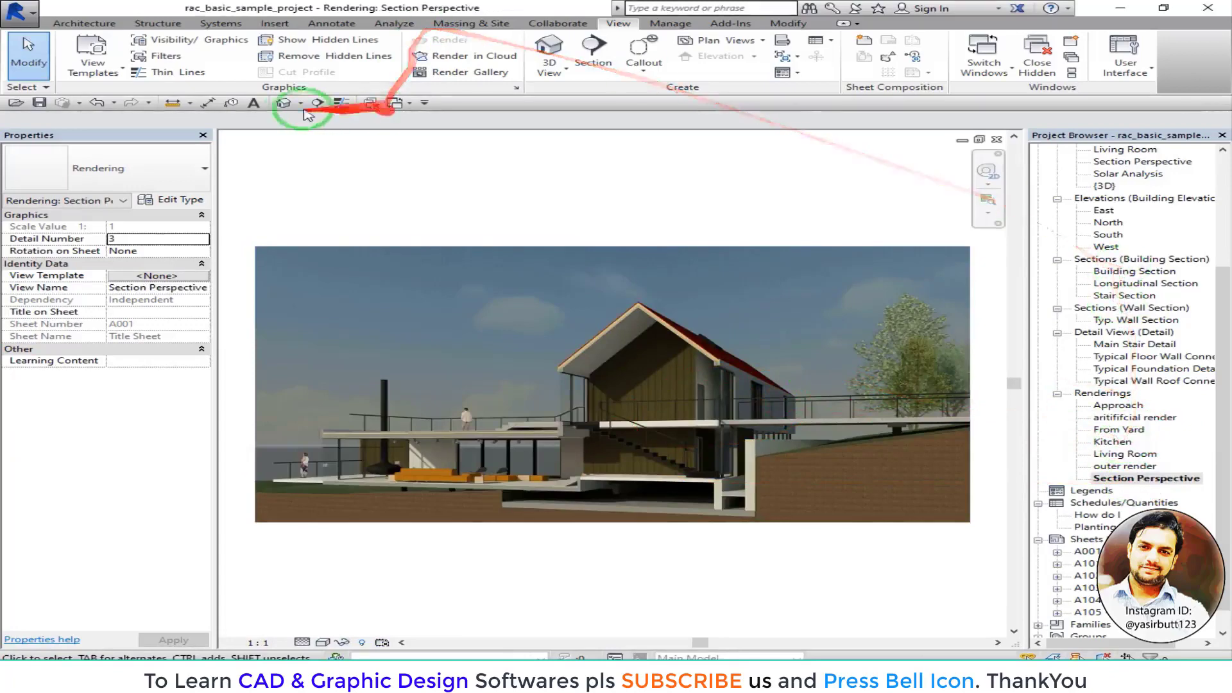
# - In the default 3D view, place an RPC Male: Alex site component on the lawn in front of the house
pyautogui.click(282, 103)
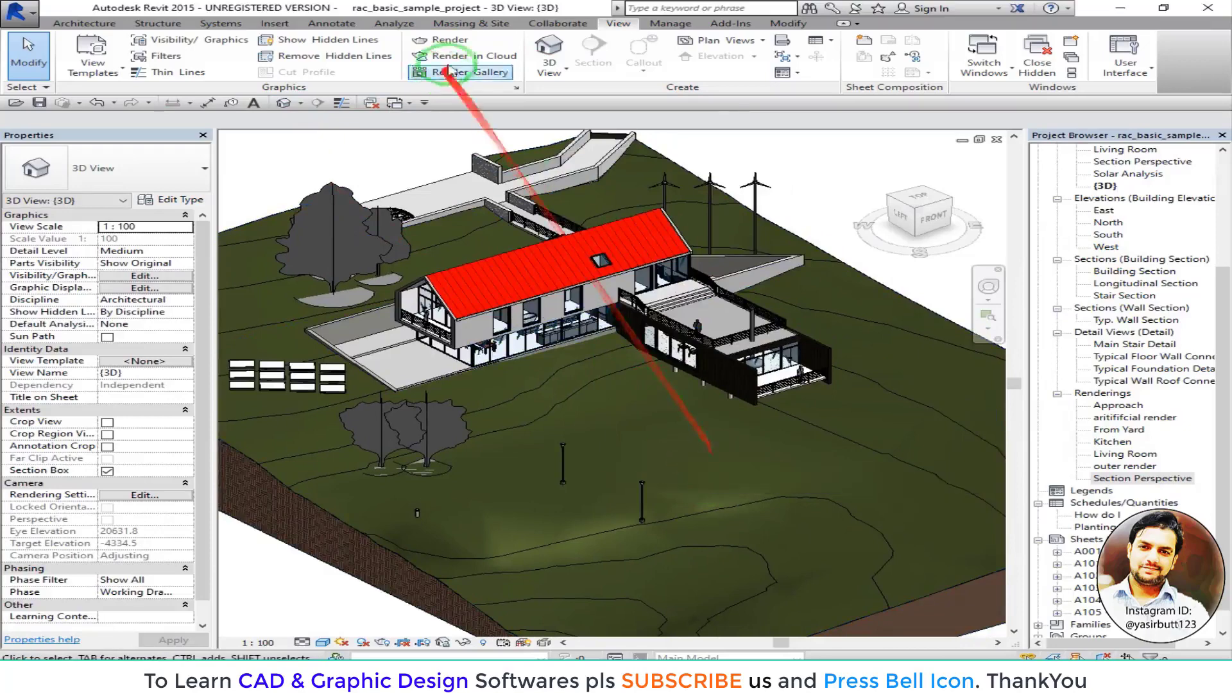
pyautogui.click(472, 24)
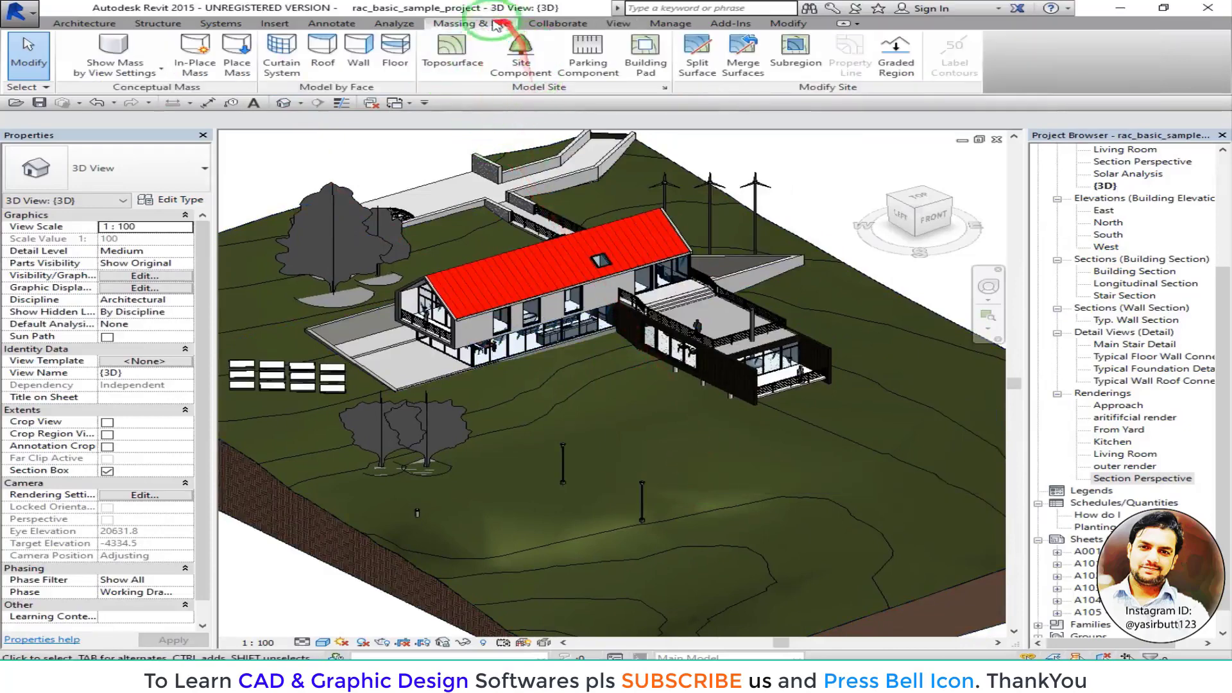
pyautogui.click(525, 75)
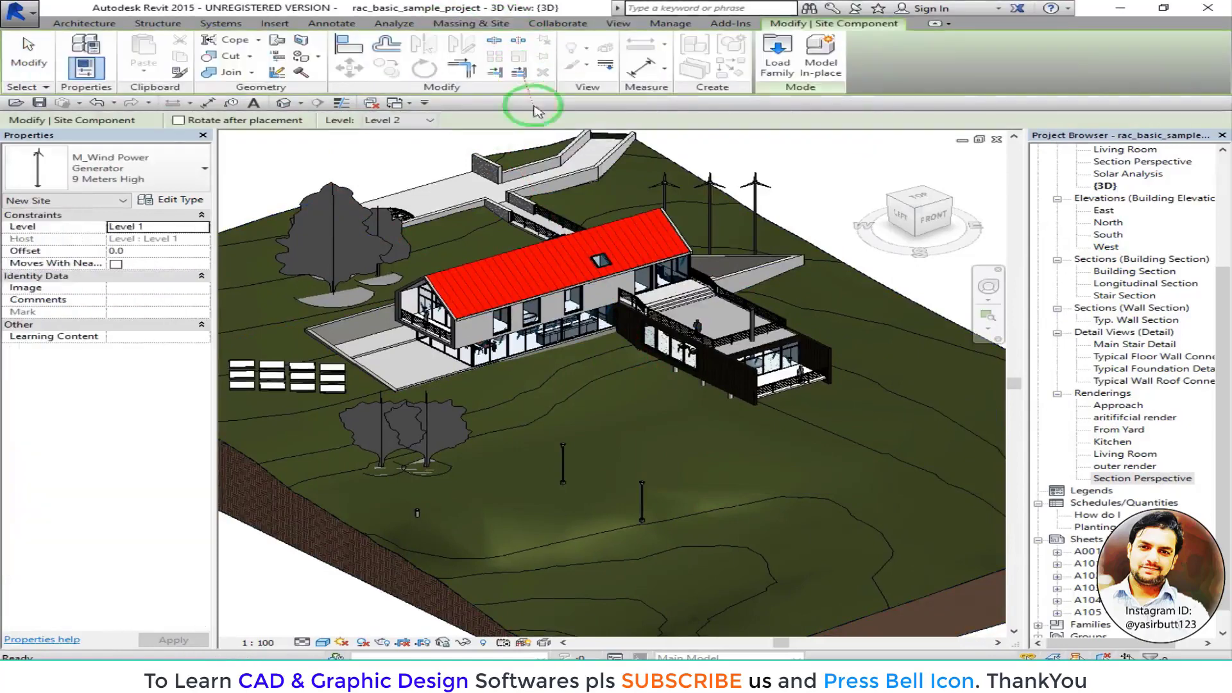
pyautogui.click(160, 170)
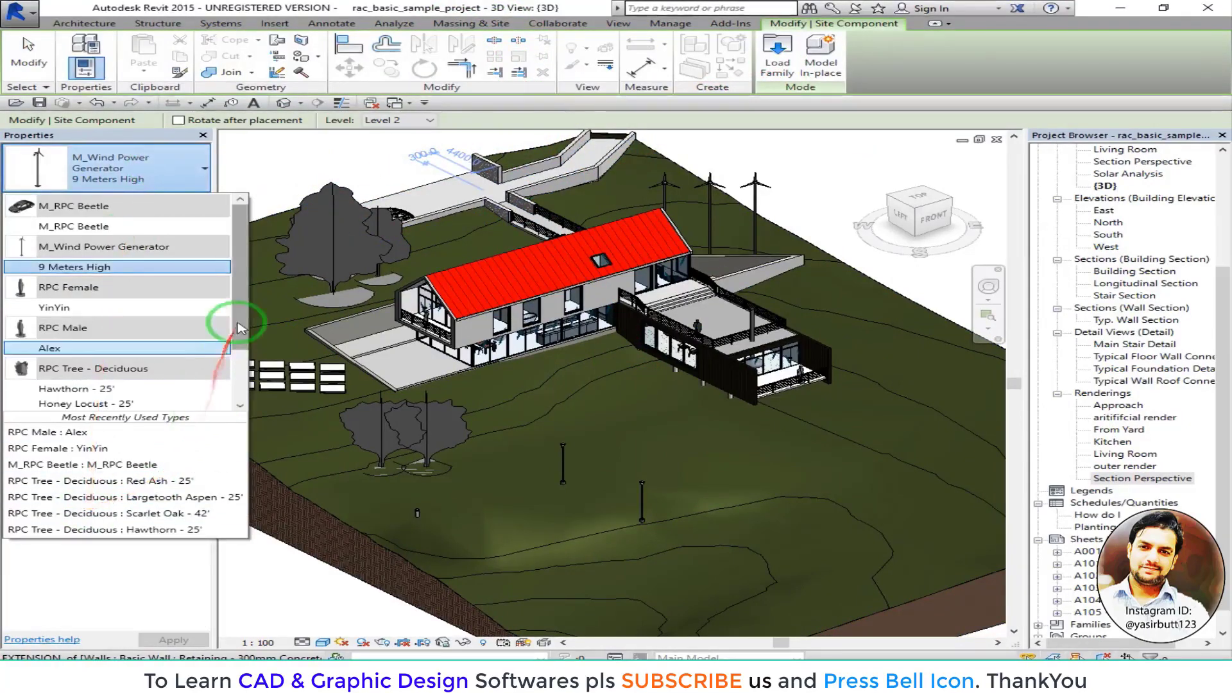
pyautogui.scroll(-2, 187, 314)
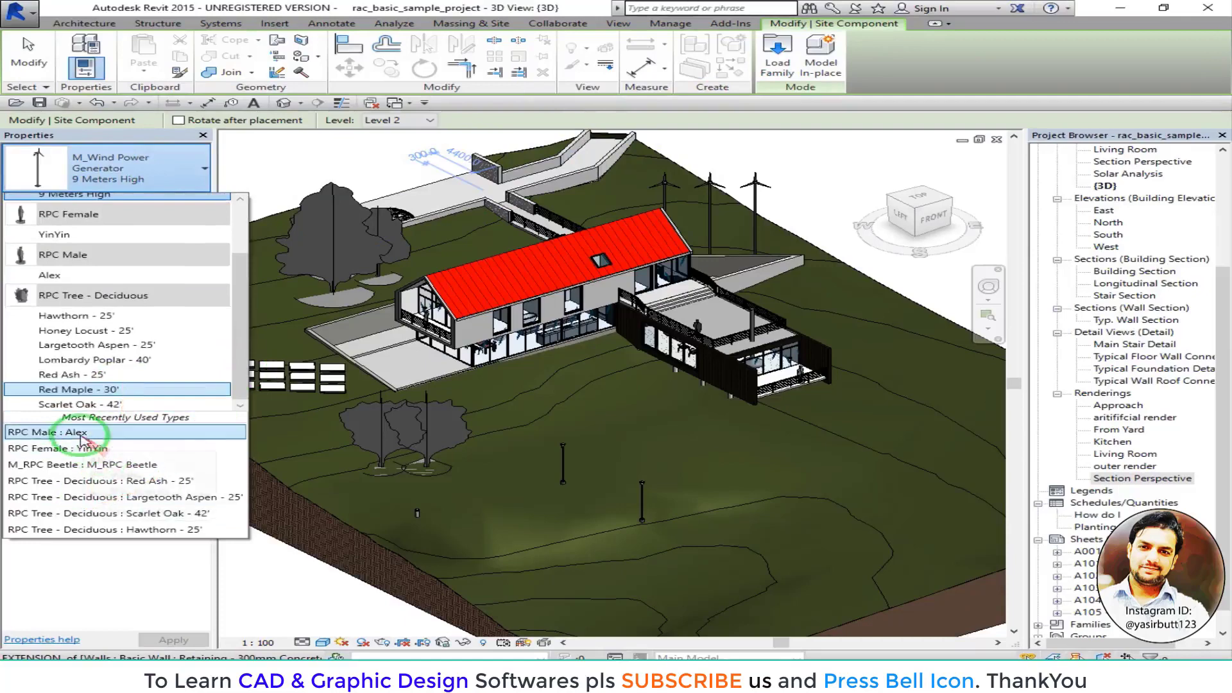
pyautogui.press('Escape')
pyautogui.press('Escape')
pyautogui.press('Return')
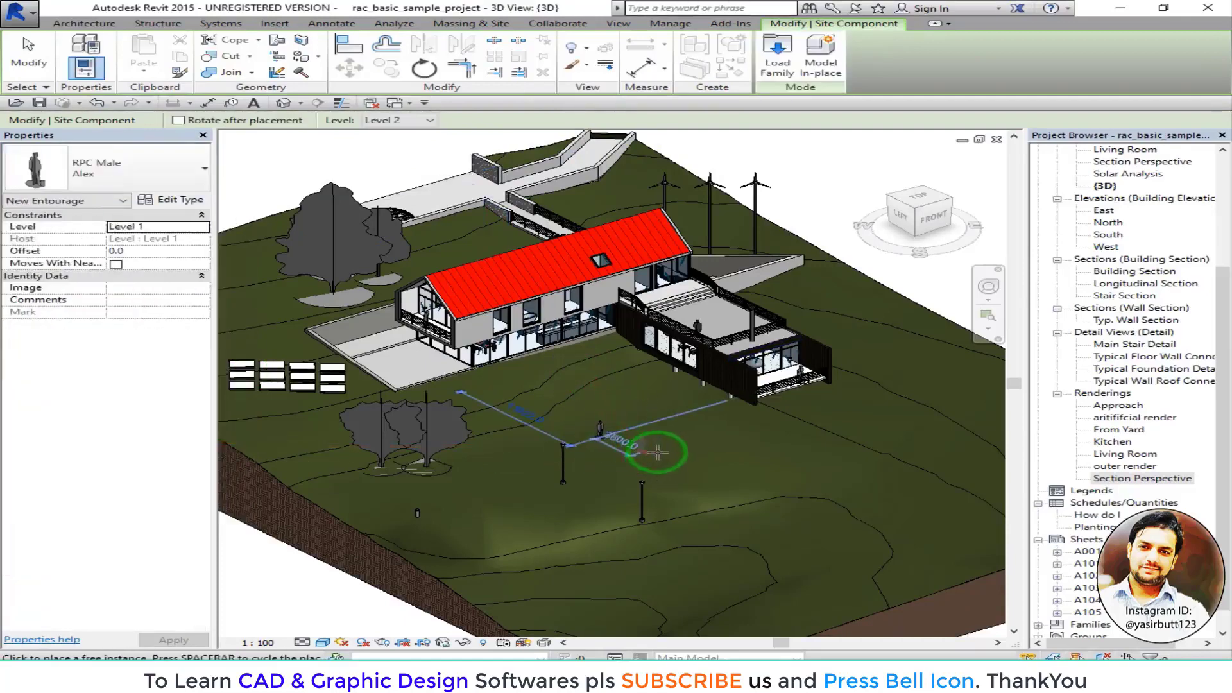
pyautogui.click(600, 430)
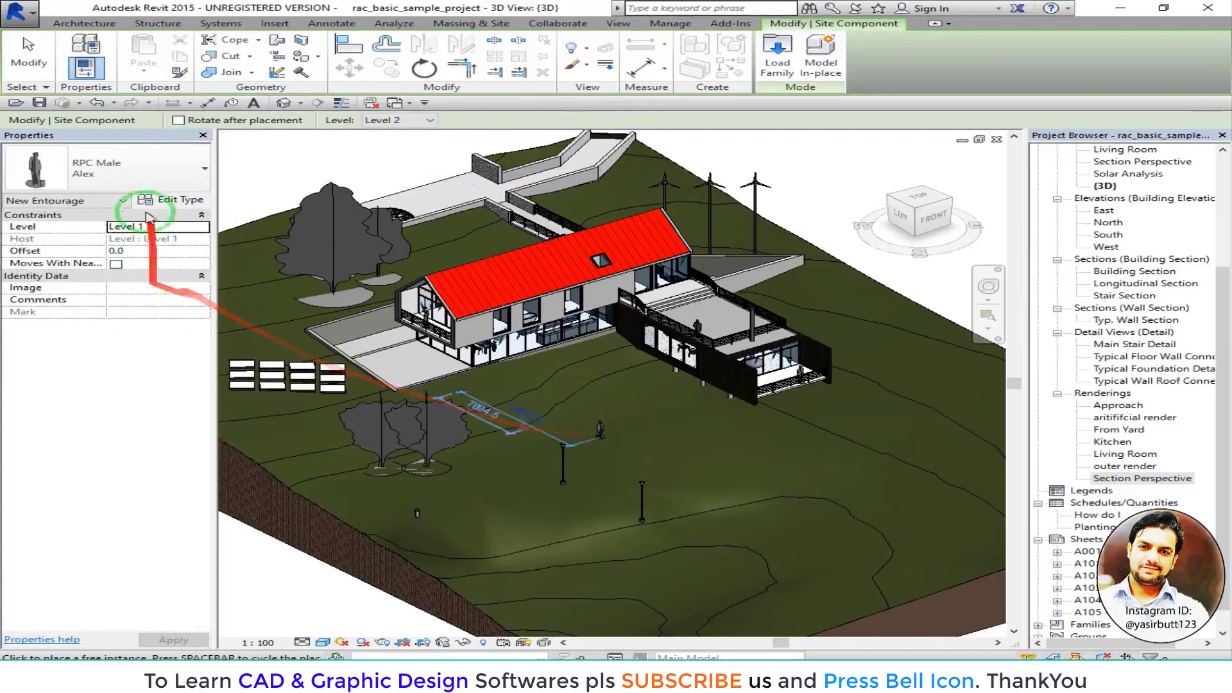
# - Place an RPC Tree - Deciduous: Largetooth Aspen - 25' on the lawn between the male figure and the timber-clad wing
pyautogui.click(135, 178)
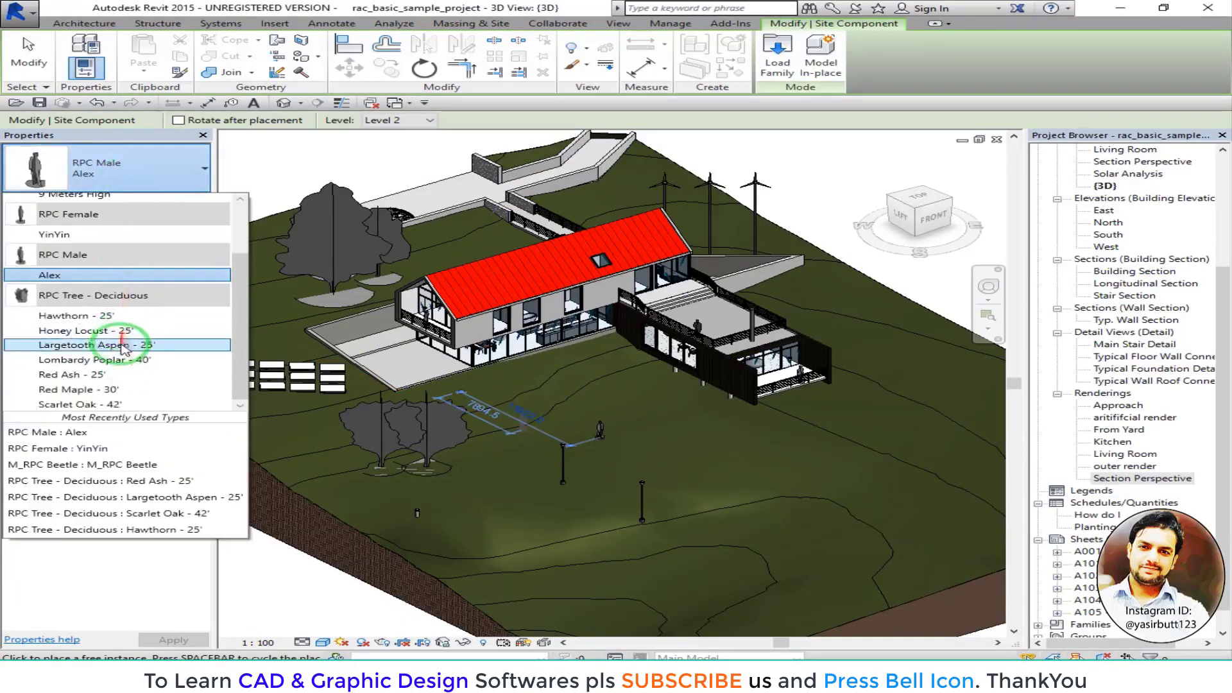
pyautogui.press('Escape')
pyautogui.press('Escape')
pyautogui.press('Return')
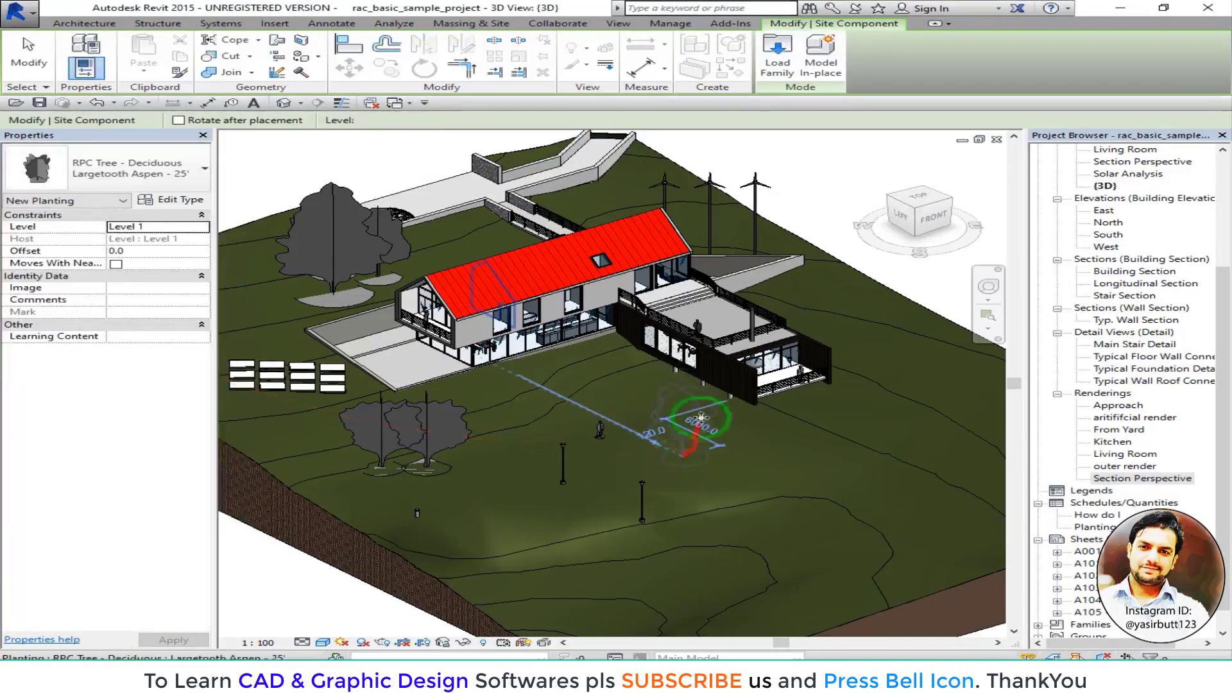
pyautogui.click(685, 422)
pyautogui.press('Escape')
pyautogui.press('Escape')
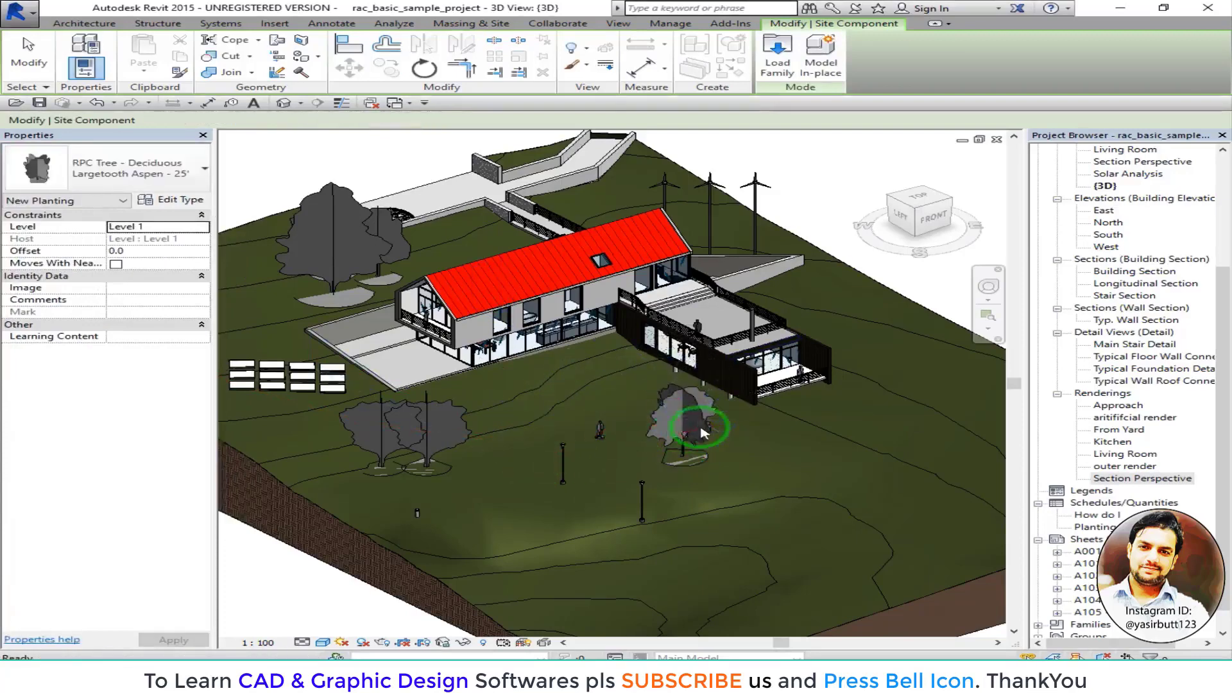
# - Change the render appearance of the newly placed tree's type to Red Oak [Fall] from the Trees [General] class
pyautogui.scroll(3, 690, 428)
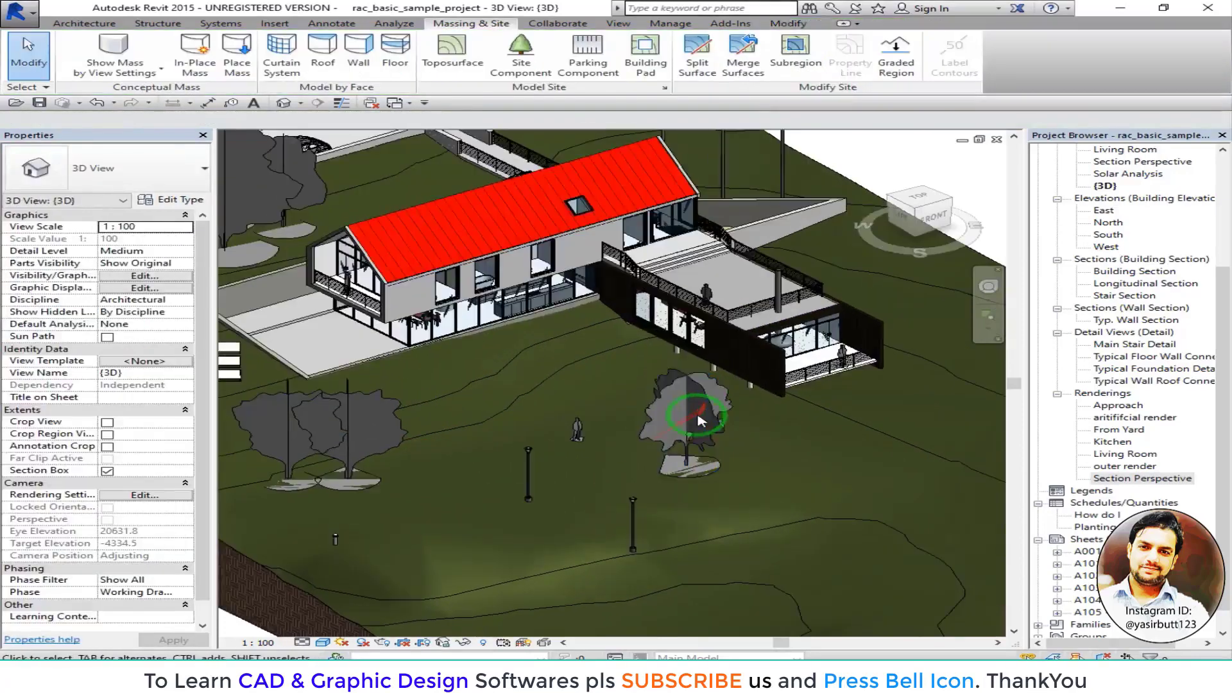
pyautogui.click(712, 411)
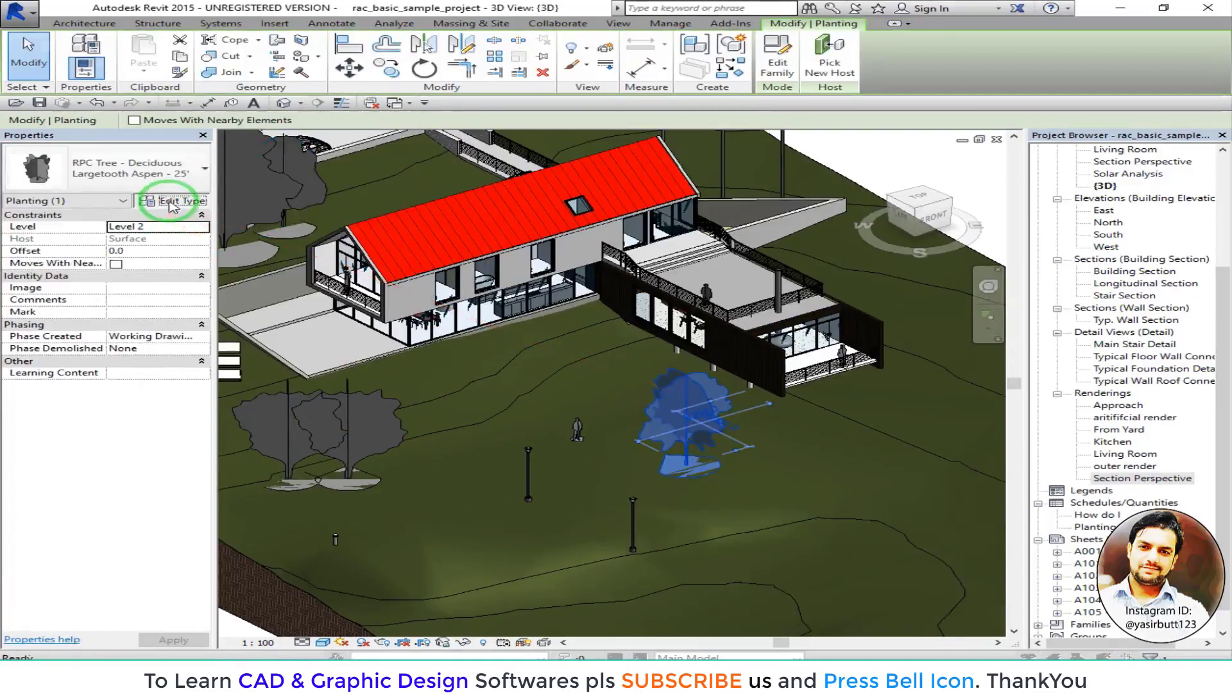
pyautogui.click(170, 200)
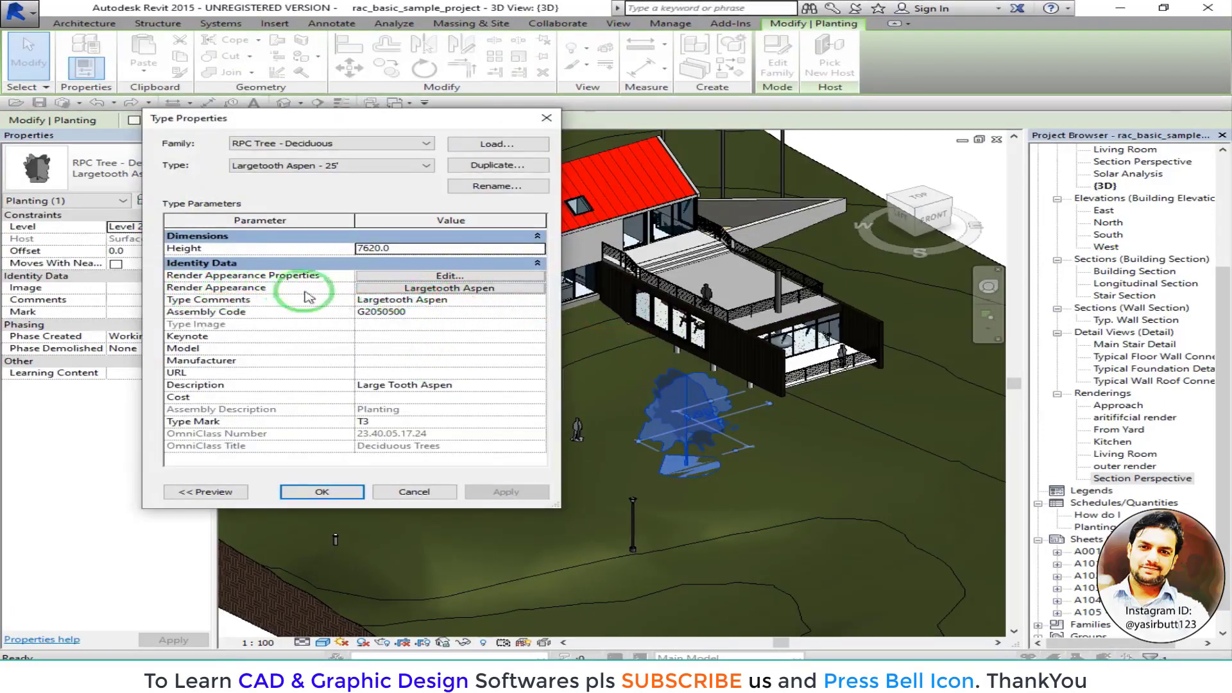
pyautogui.click(391, 288)
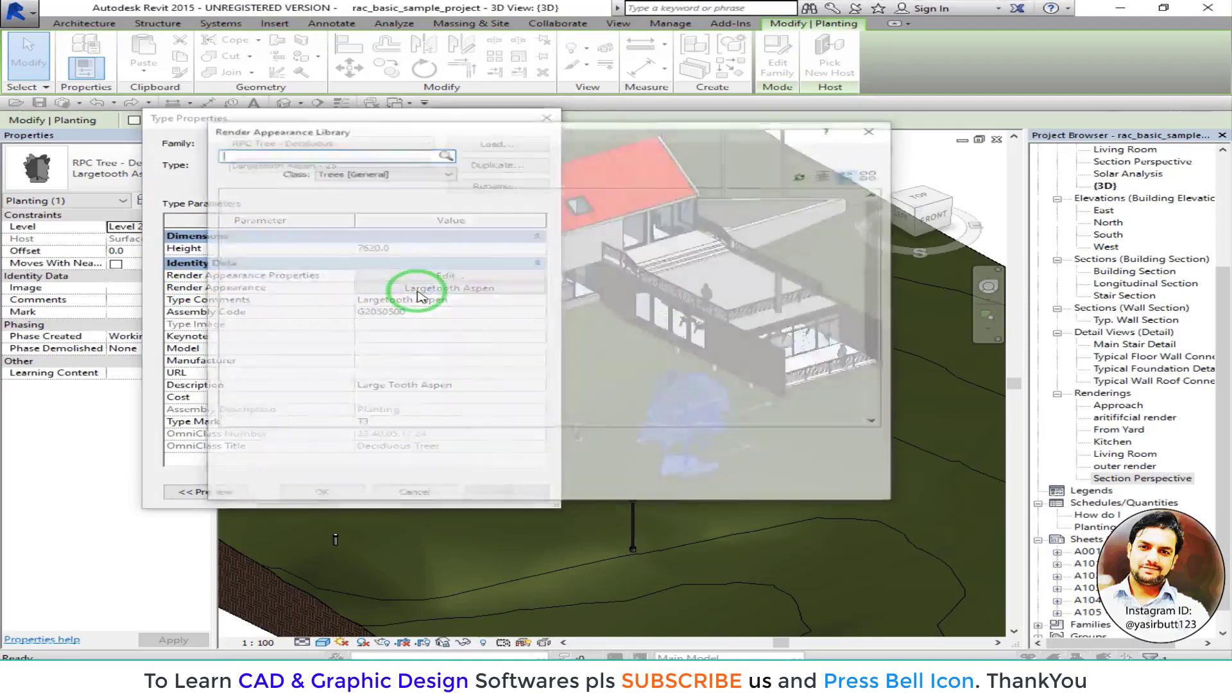
pyautogui.click(525, 412)
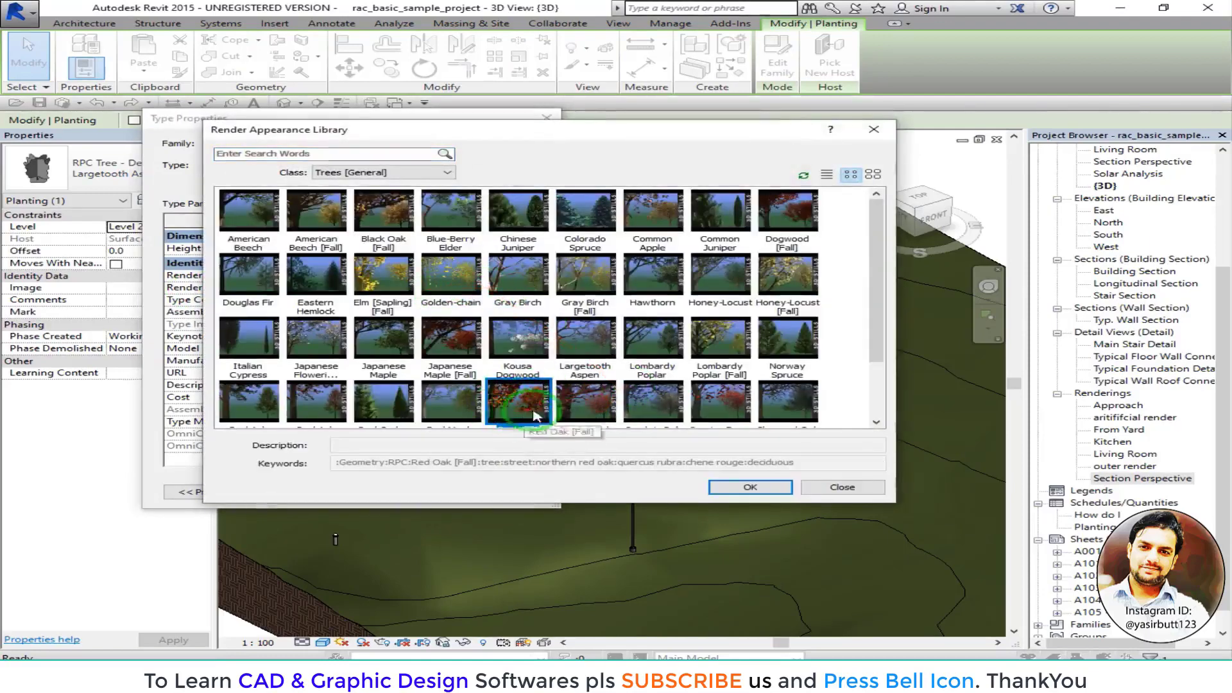
pyautogui.click(738, 487)
pyautogui.click(335, 493)
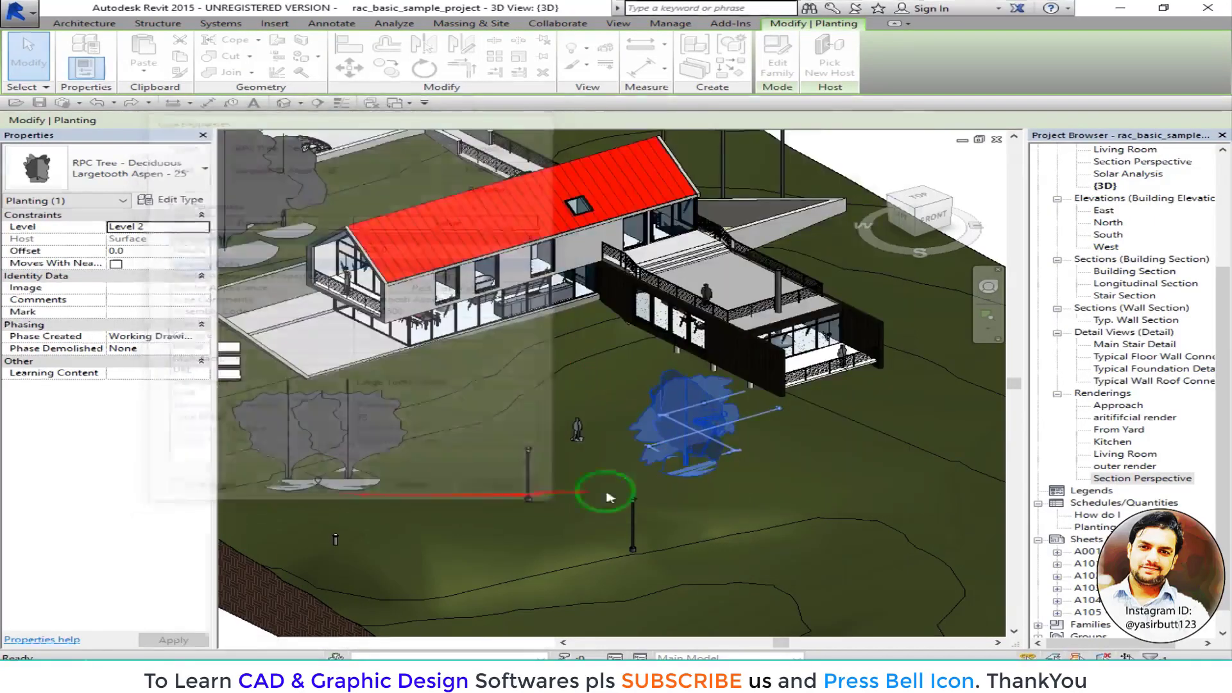
pyautogui.click(632, 401)
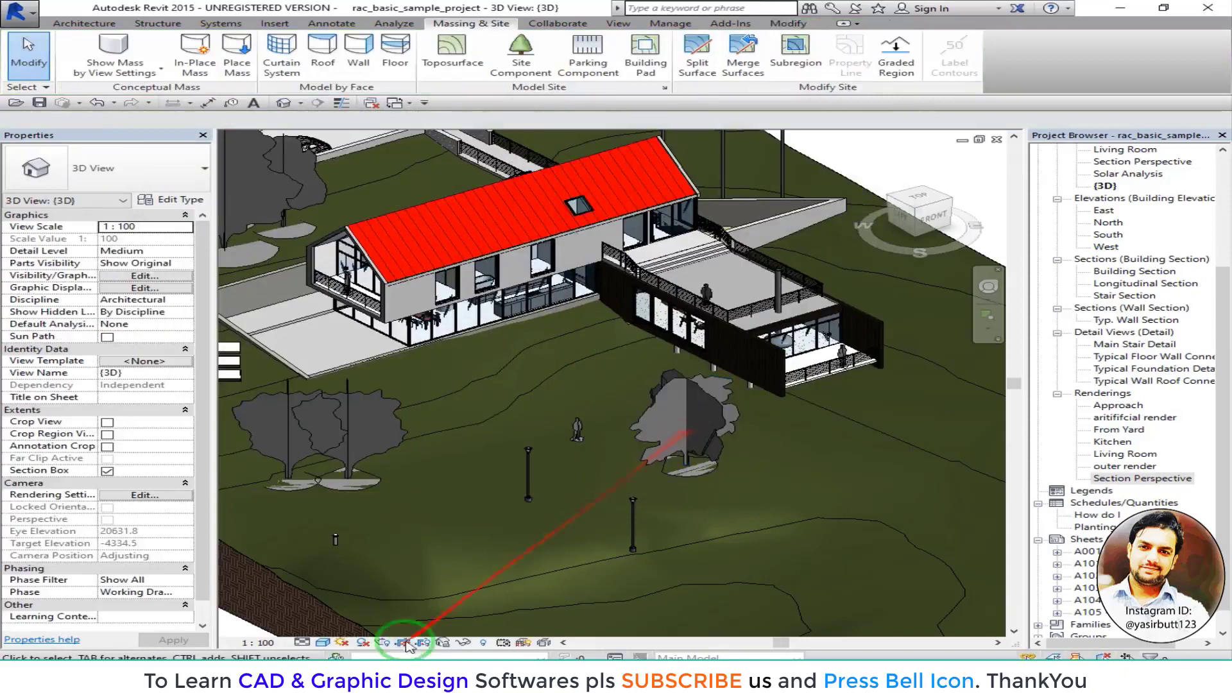
# - Switch the 3D view's visual style to Realistic and inspect the placed figure and tree up close
pyautogui.click(329, 644)
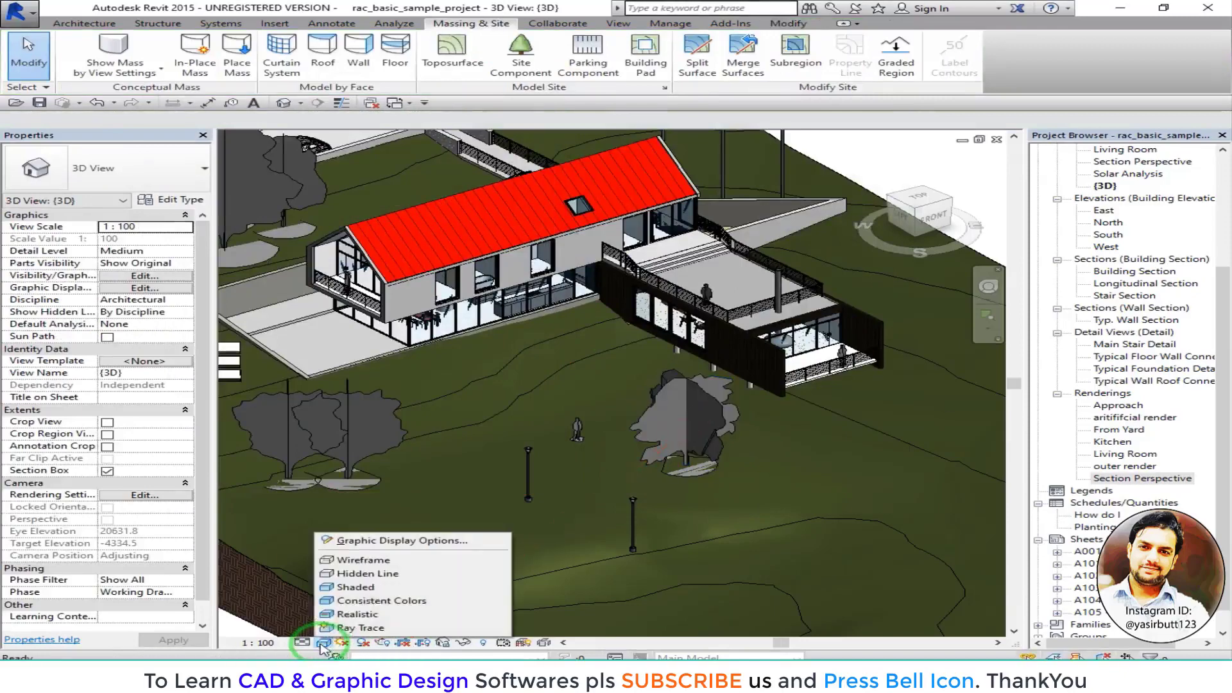
pyautogui.click(359, 614)
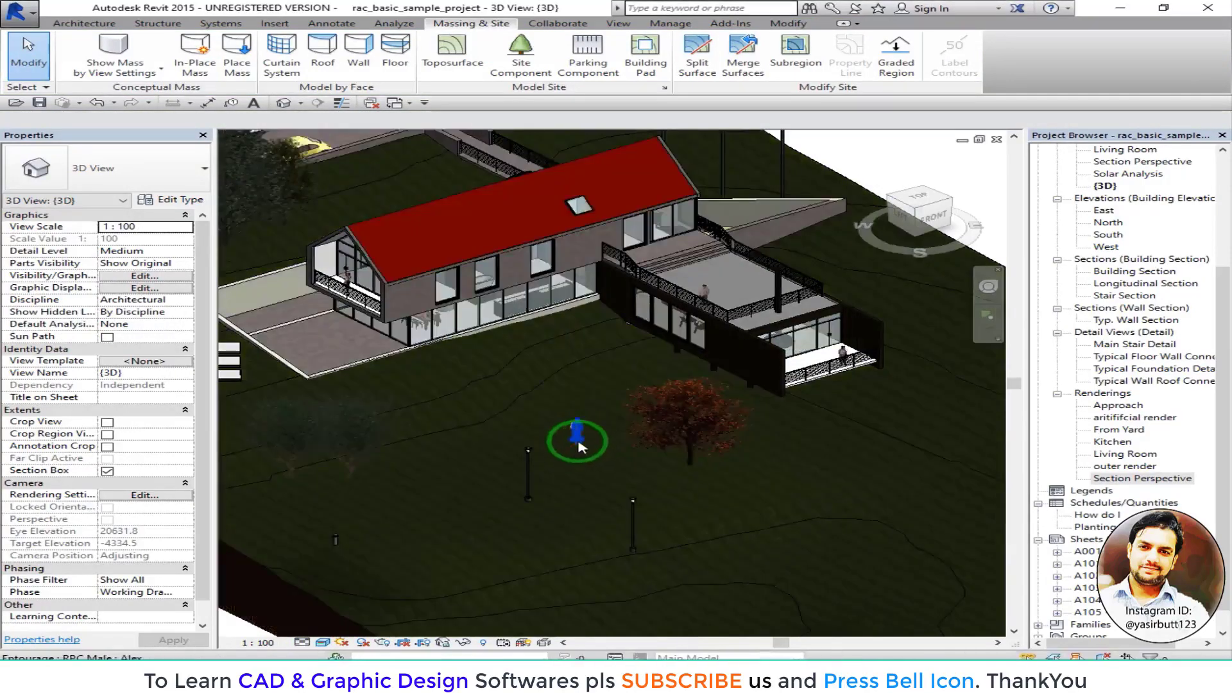
pyautogui.scroll(4, 584, 452)
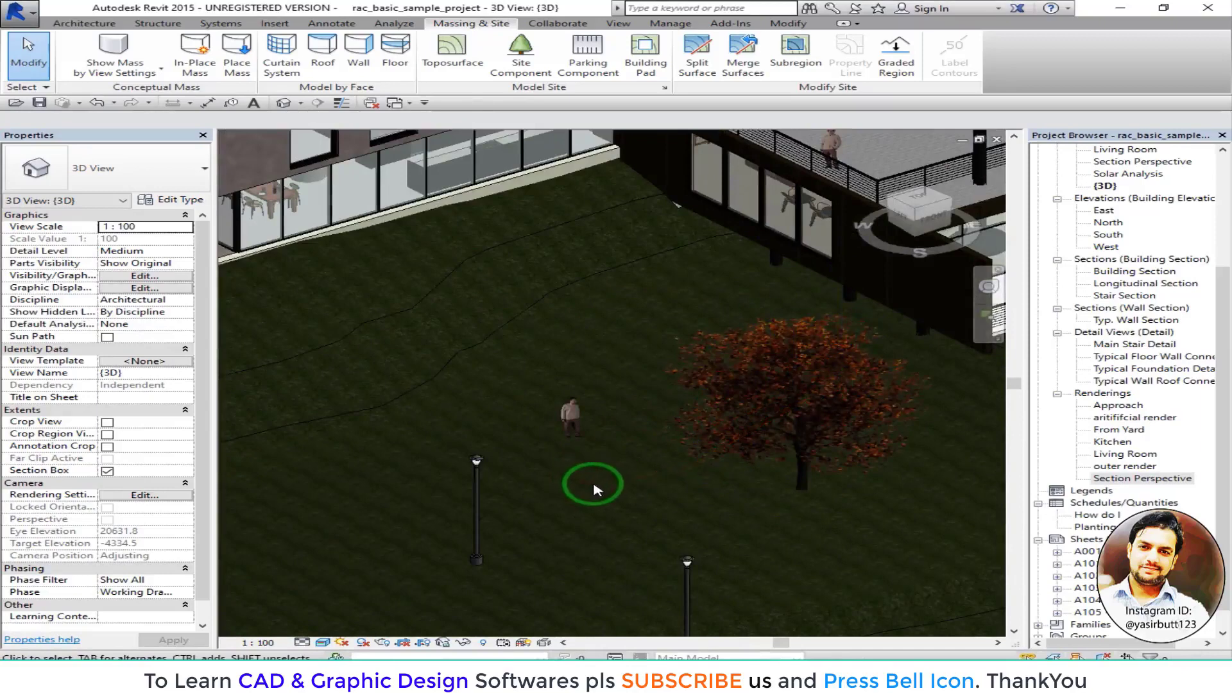
pyautogui.scroll(-5, 610, 486)
pyautogui.scroll(-3, 626, 488)
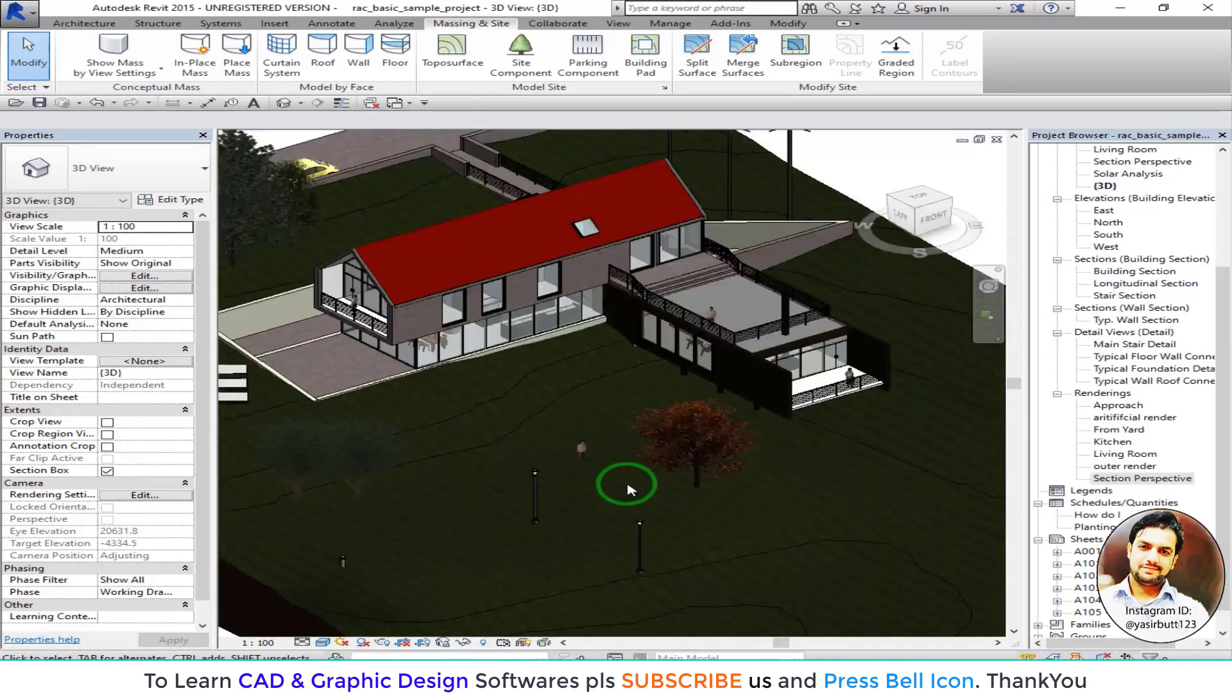